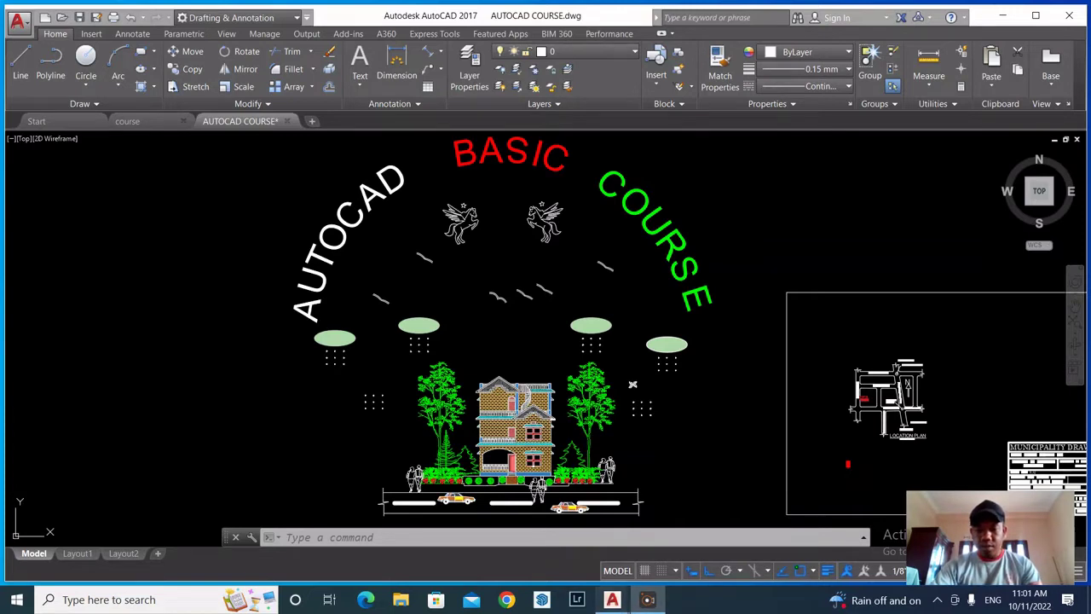
Switch to the course.dwg drawing and examine the site plan with the existing and proposed roads and the plot copy beside it
mouse_move(612, 600)
click(538, 535)
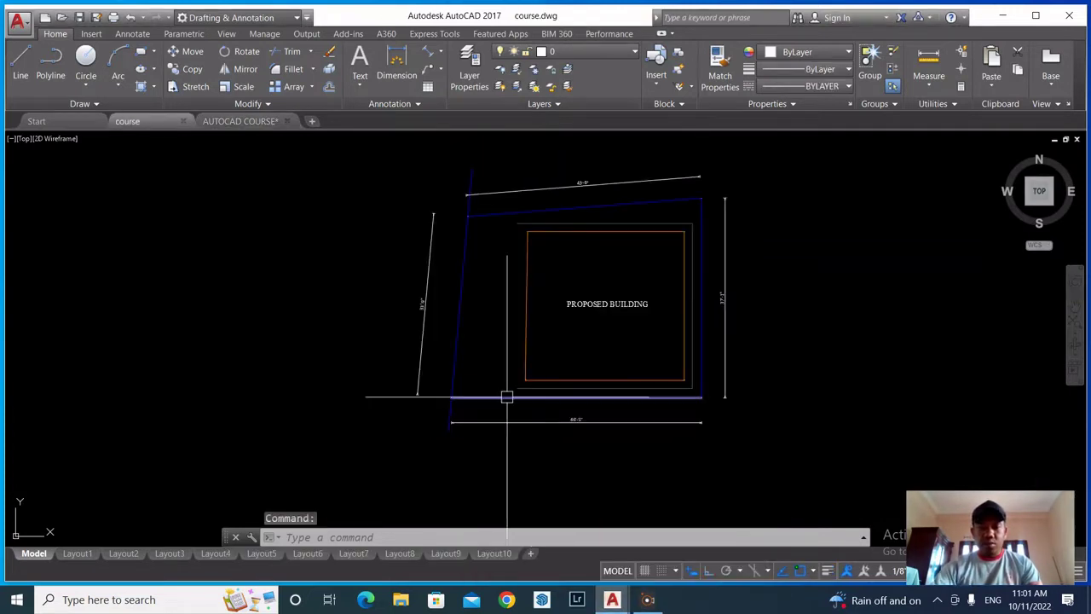
scroll(507, 397, down, 3)
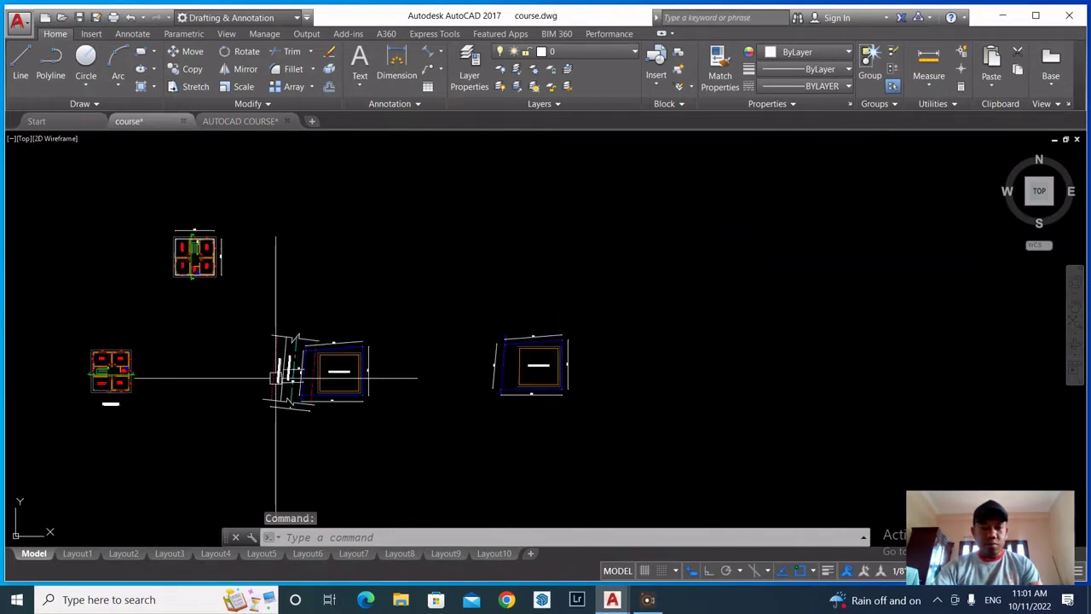
scroll(276, 378, up, 4)
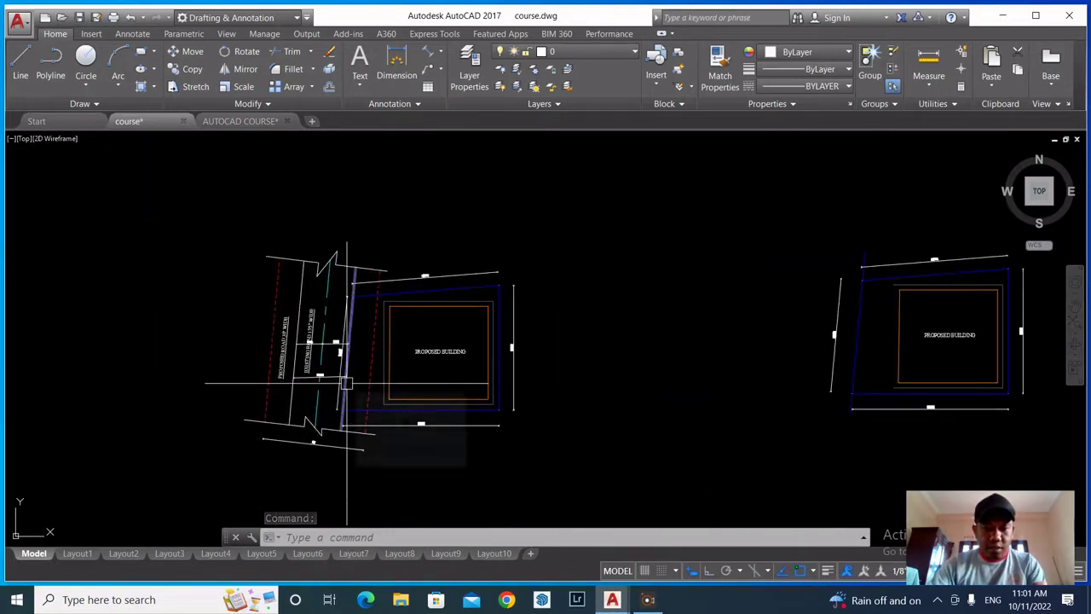
scroll(431, 345, up, 2)
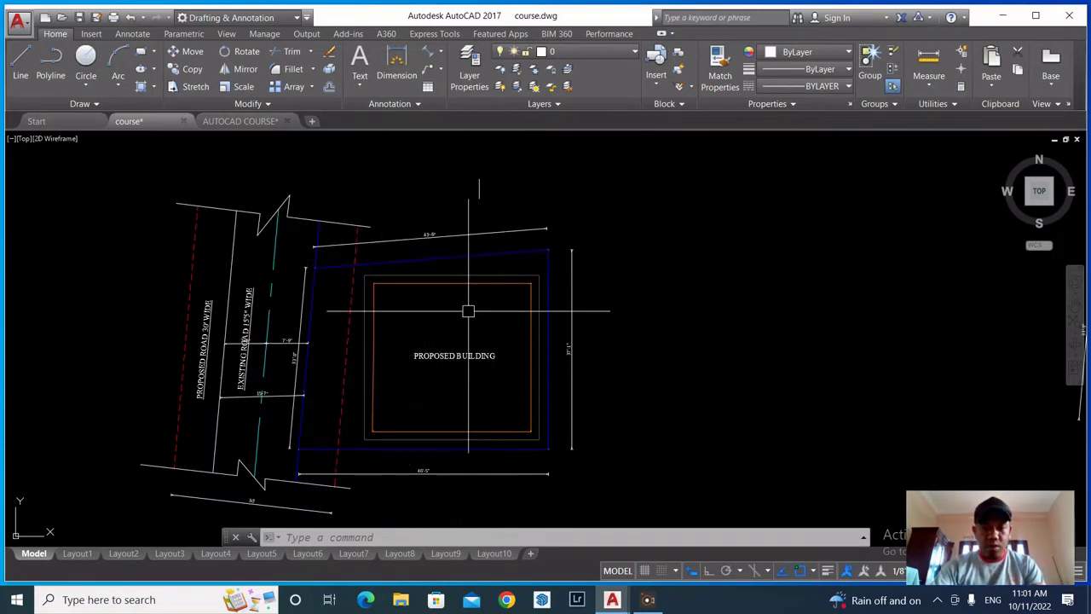
scroll(468, 312, down, 3)
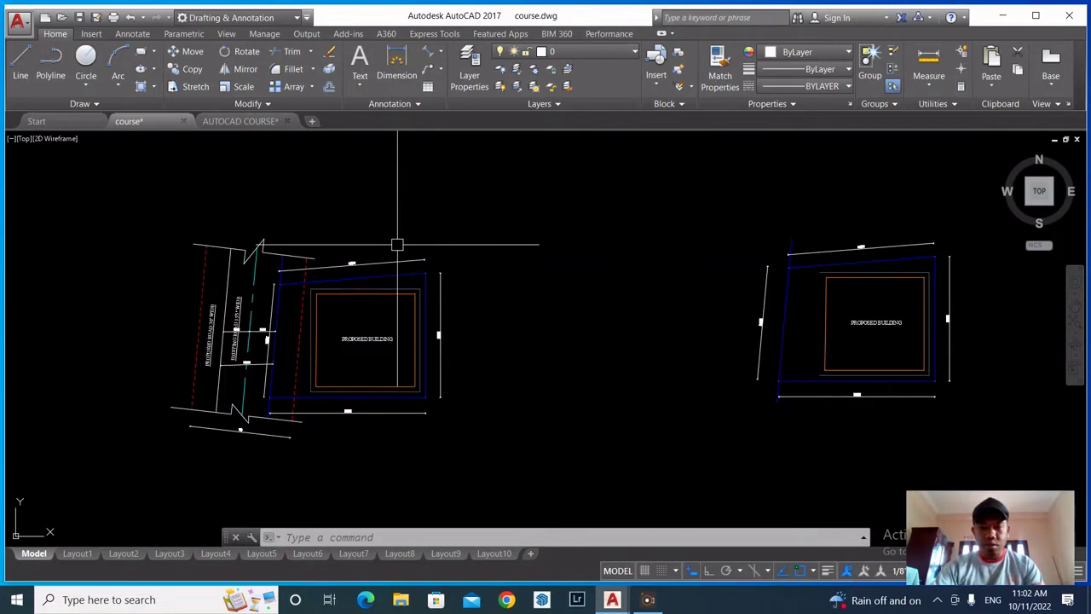
scroll(370, 305, down, 5)
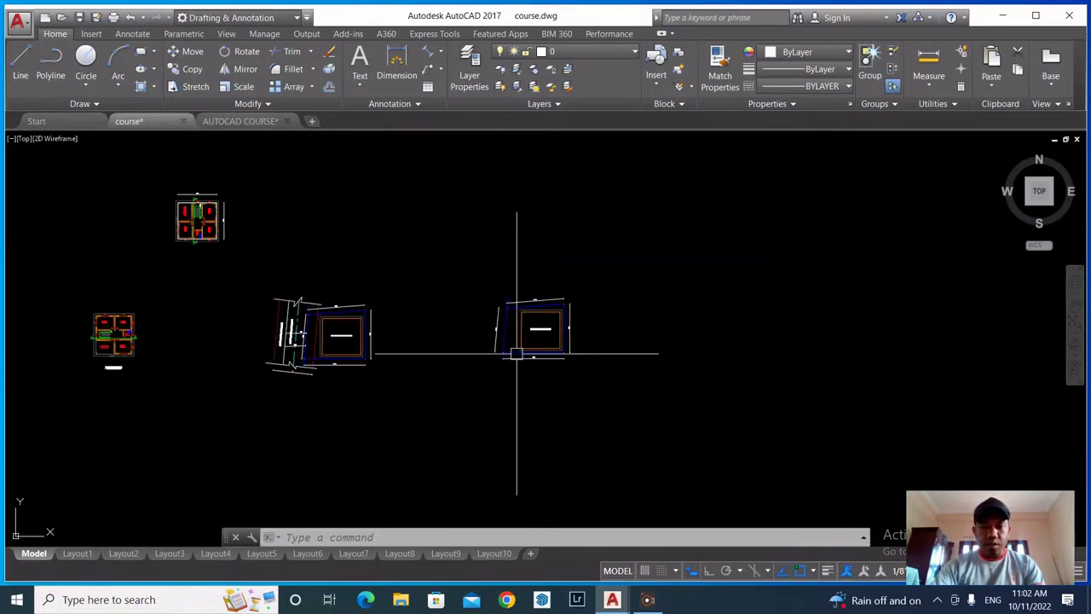
Draw a vertical line closing the open west side of the outer outline around the proposed building in the plot copy without roads
scroll(517, 353, up, 6)
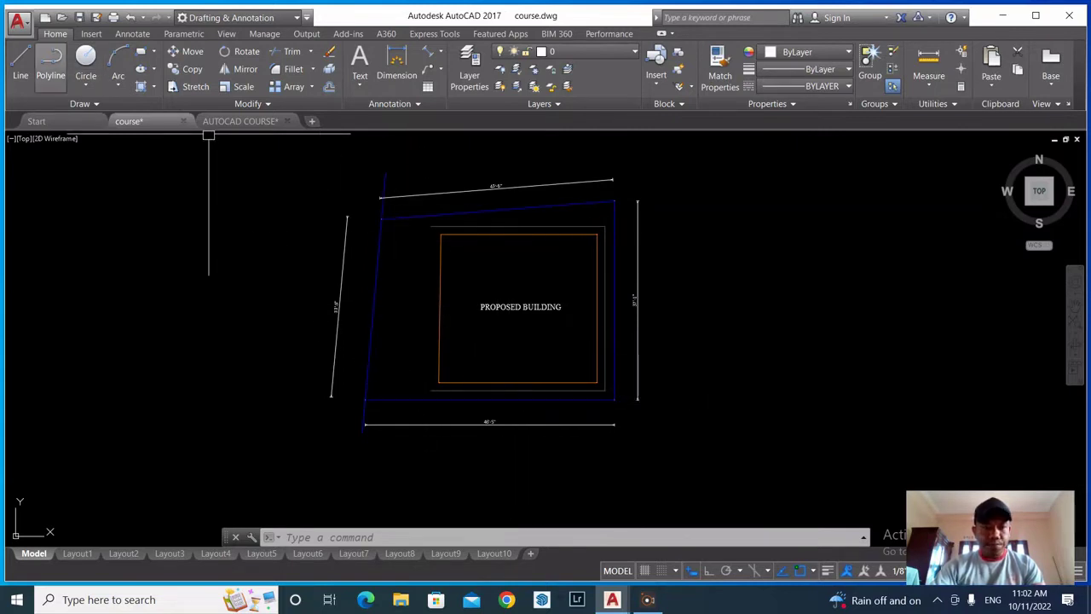
click(21, 62)
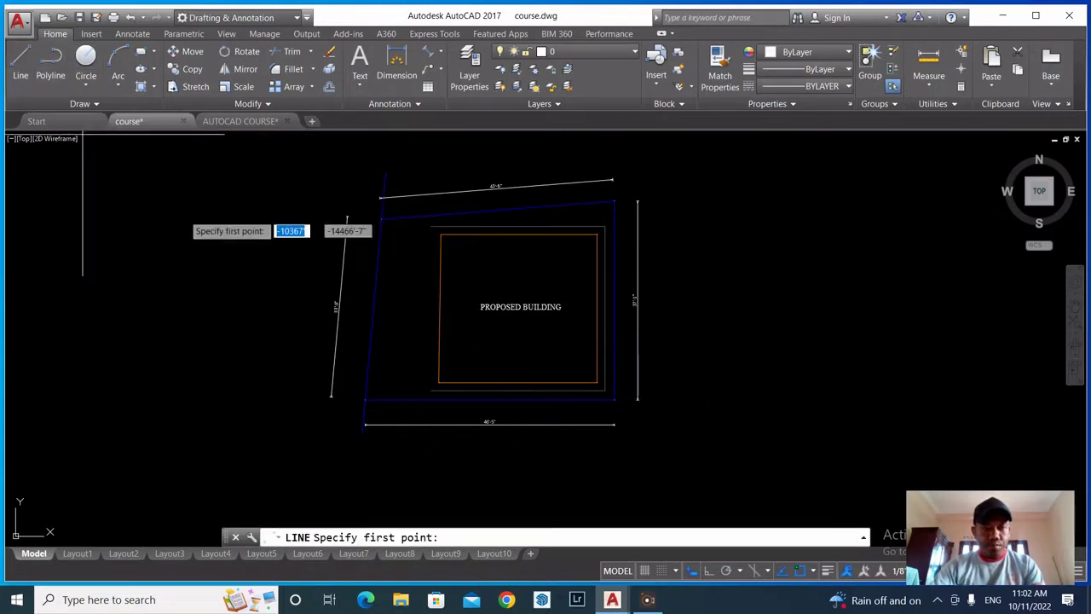
click(431, 226)
click(430, 390)
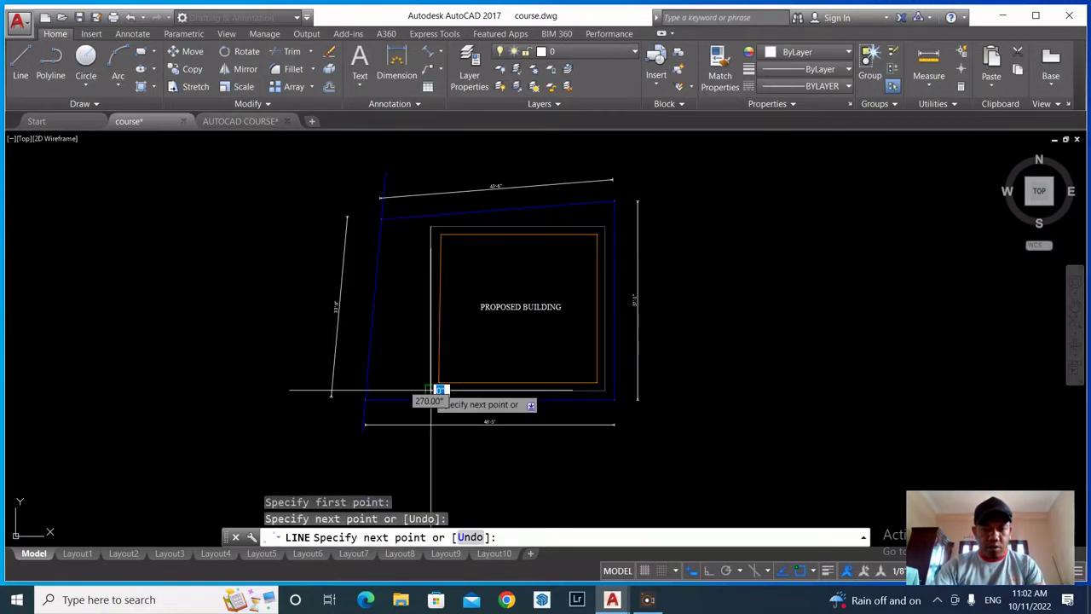
key(Escape)
Copy all segments of the proposed building's inner and outer outlines to the empty area east of the plot
scroll(511, 397, up, 4)
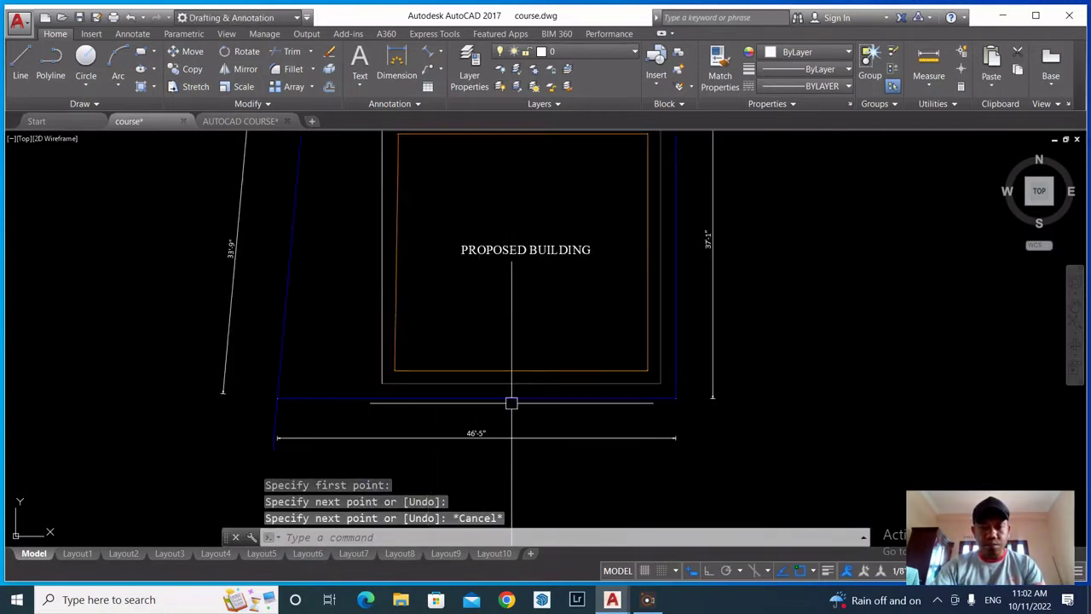
click(571, 385)
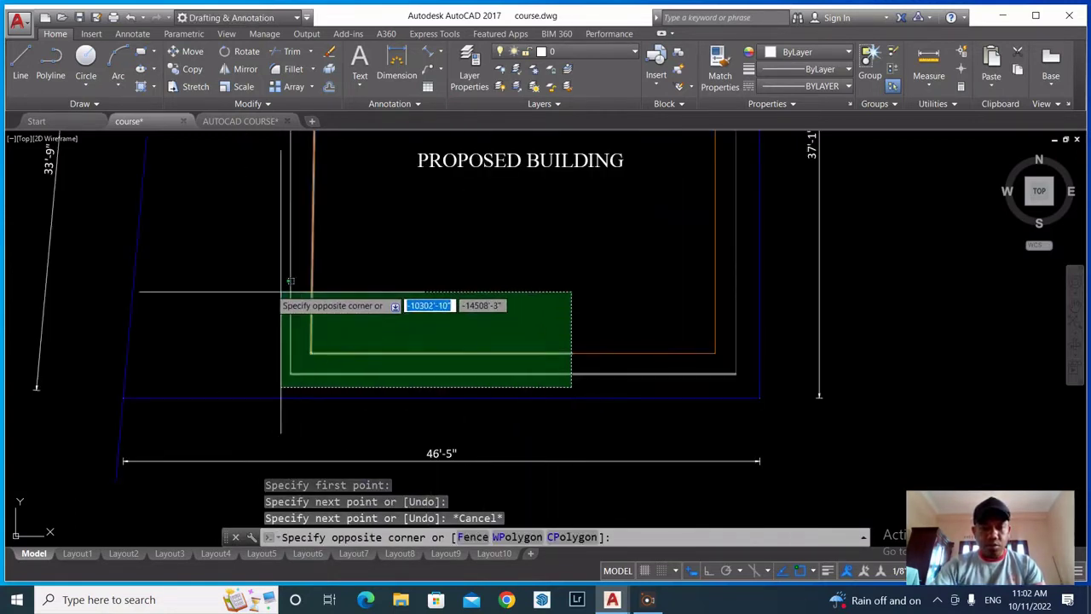
click(329, 287)
scroll(404, 288, down, 4)
scroll(521, 246, up, 6)
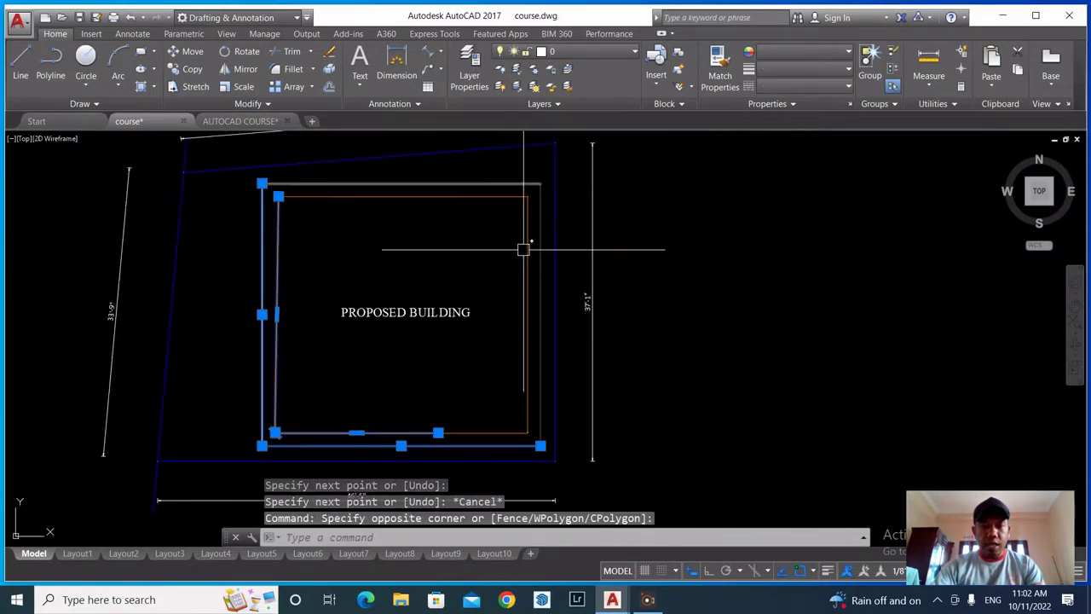
scroll(478, 196, down, 2)
click(510, 206)
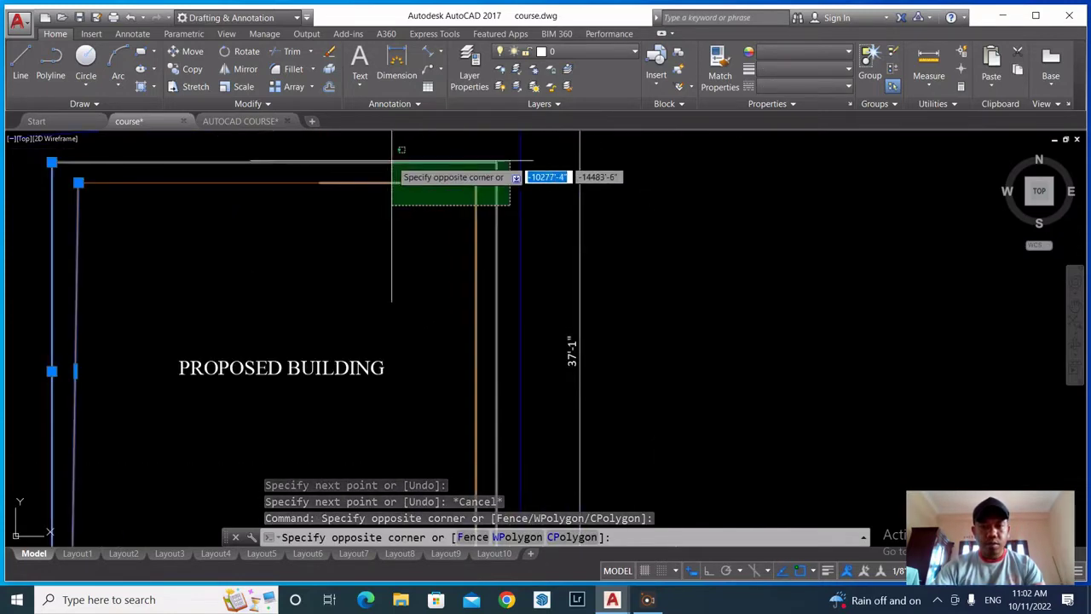
click(344, 152)
scroll(471, 226, down, 4)
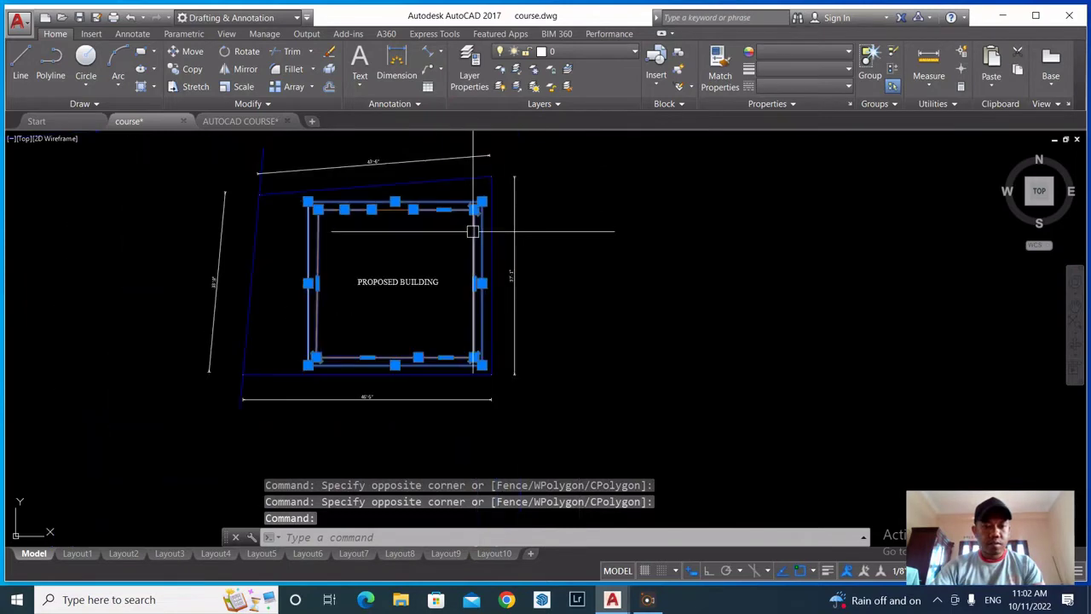
scroll(403, 226, up, 2)
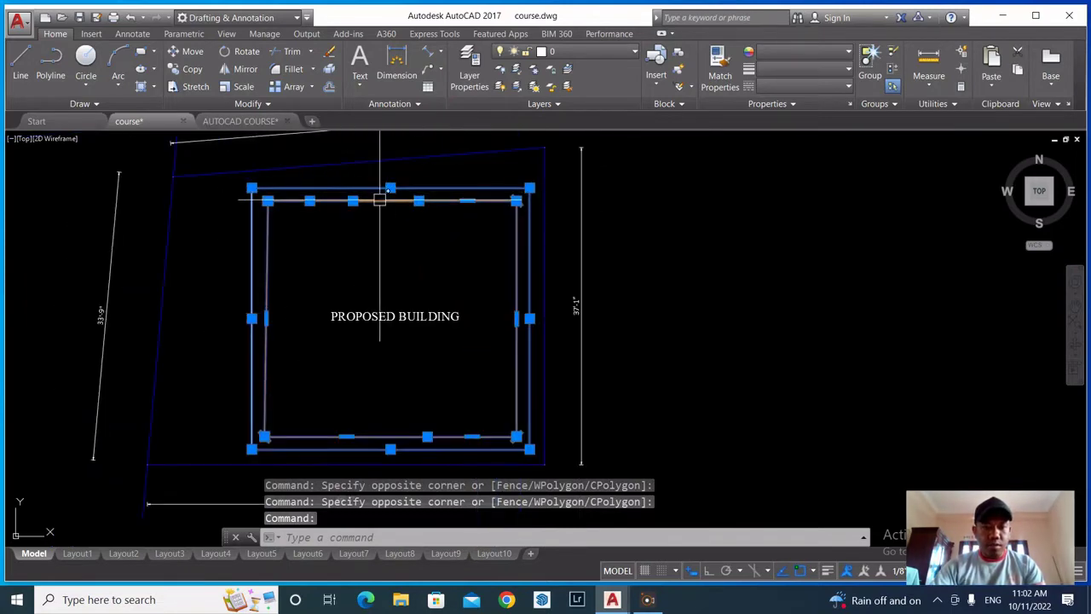
click(379, 200)
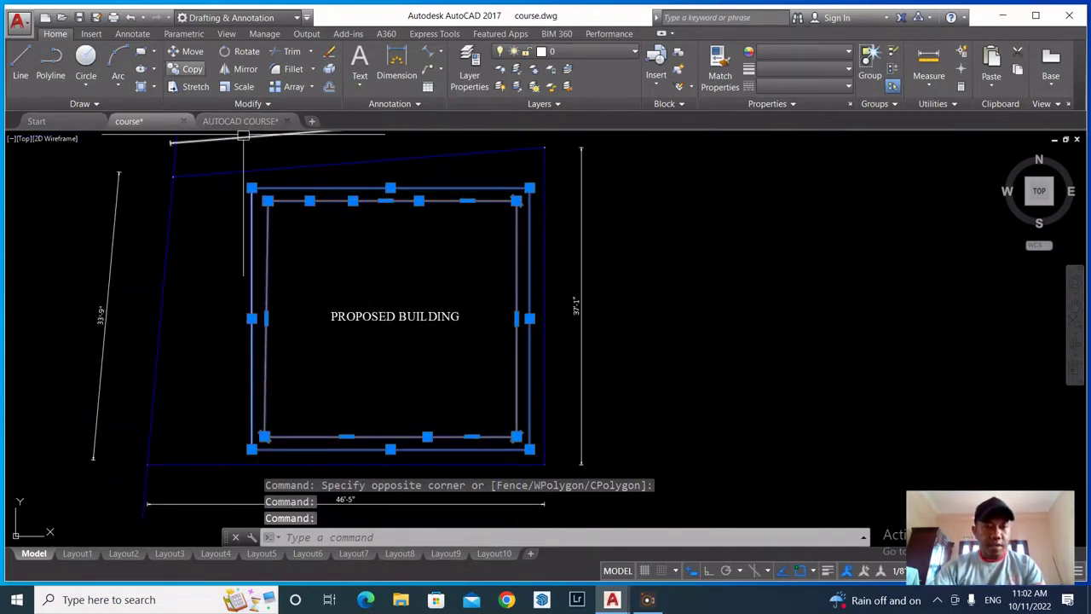
click(186, 69)
click(285, 304)
scroll(196, 273, down, 3)
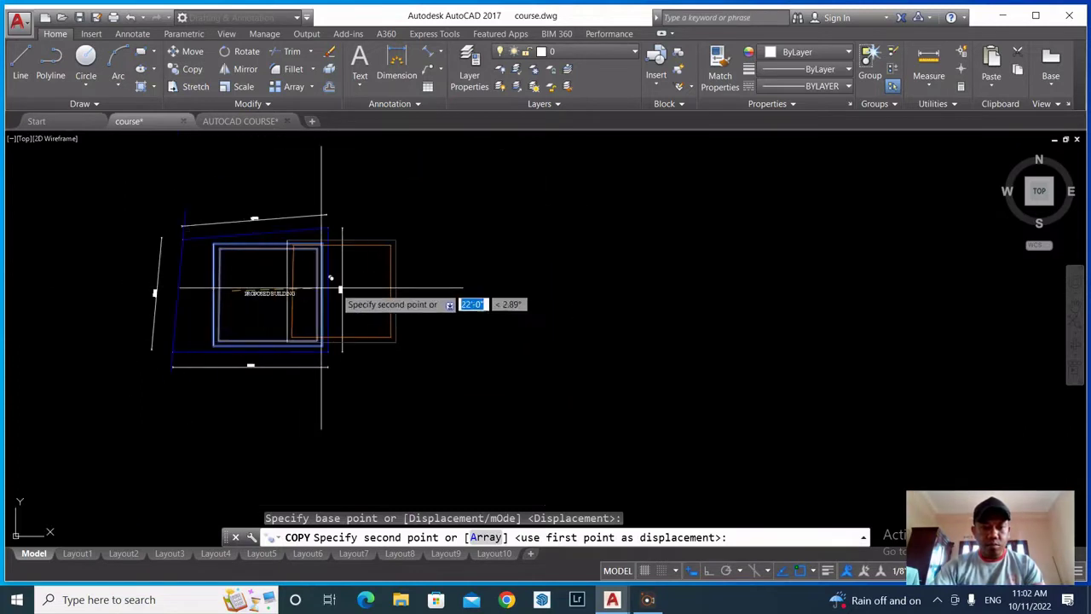
click(542, 292)
key(Escape)
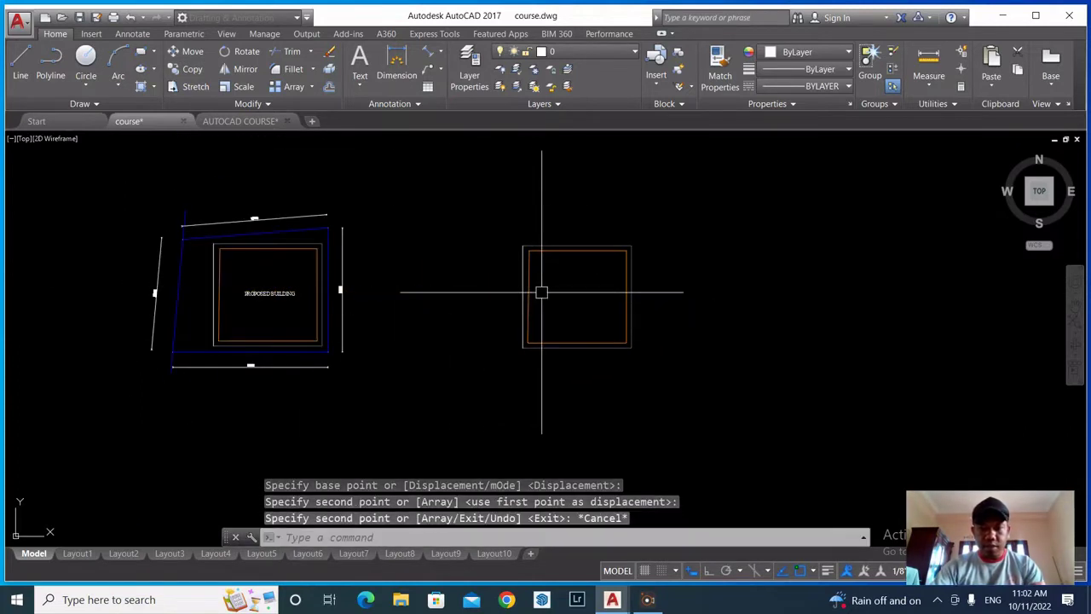
Draw a rectangle over the copied inner outline, from its upper-left corner to its lower-right corner
scroll(601, 232, up, 2)
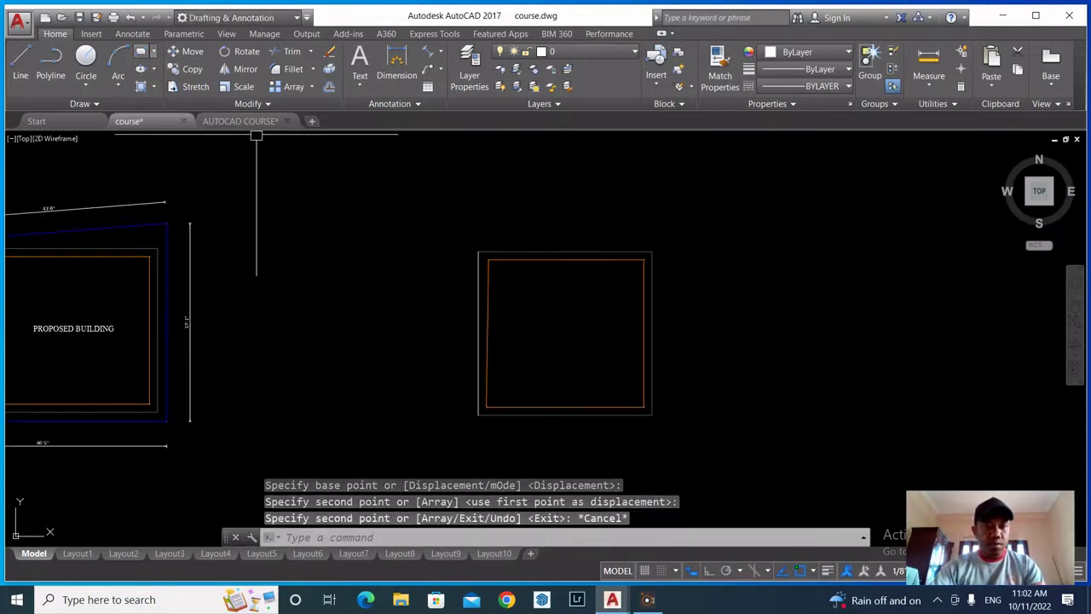
text(rec)
key(Return)
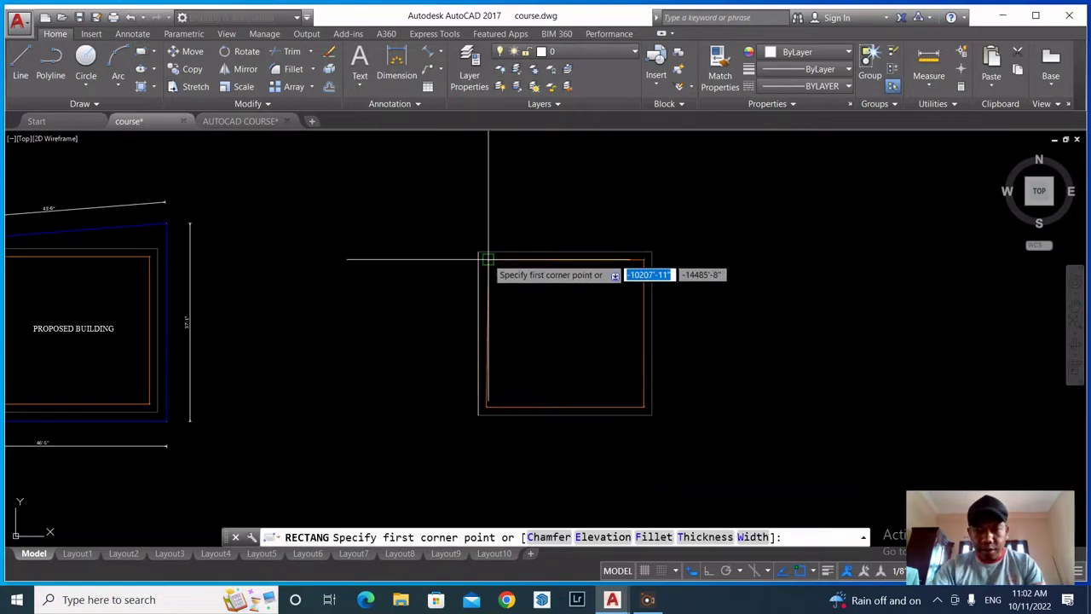
click(487, 258)
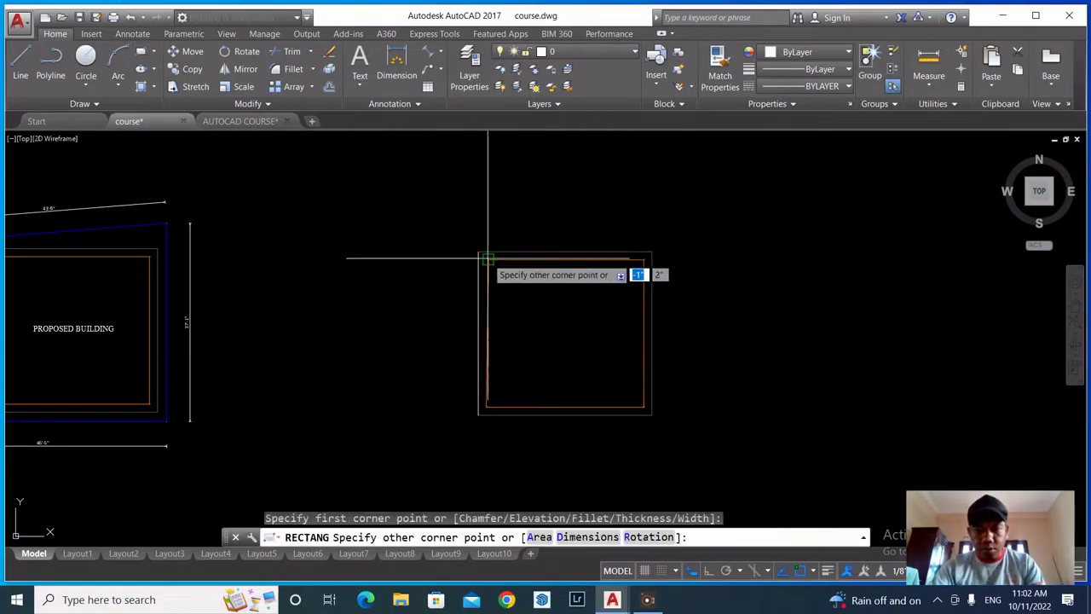
click(645, 403)
key(Escape)
Erase the four lines of the outer outline around the new rectangle
scroll(655, 270, up, 4)
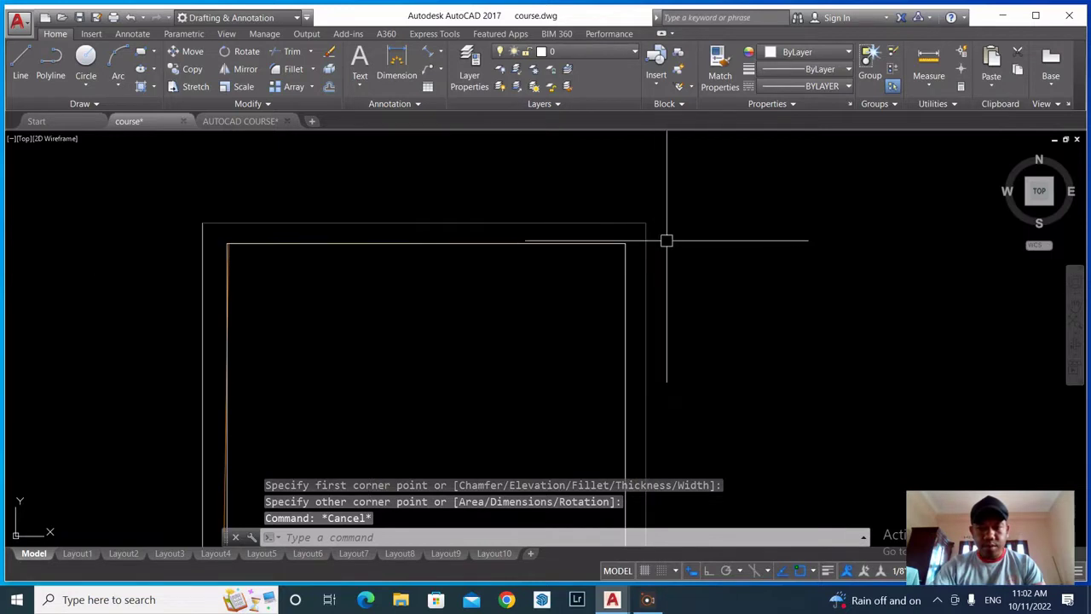
click(668, 239)
click(643, 207)
scroll(631, 207, down, 4)
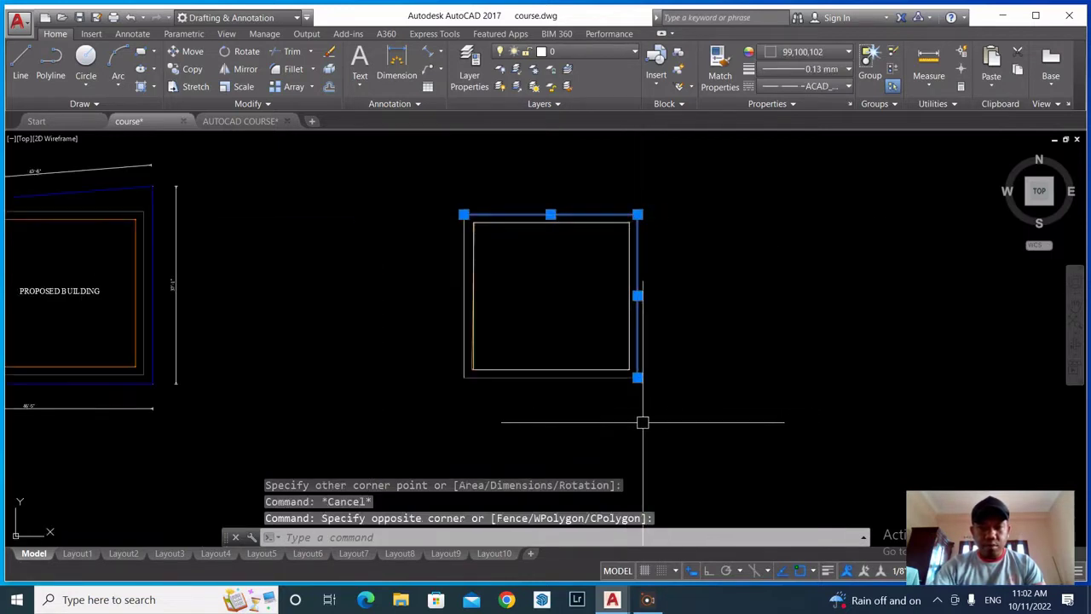
scroll(606, 418, up, 2)
click(569, 372)
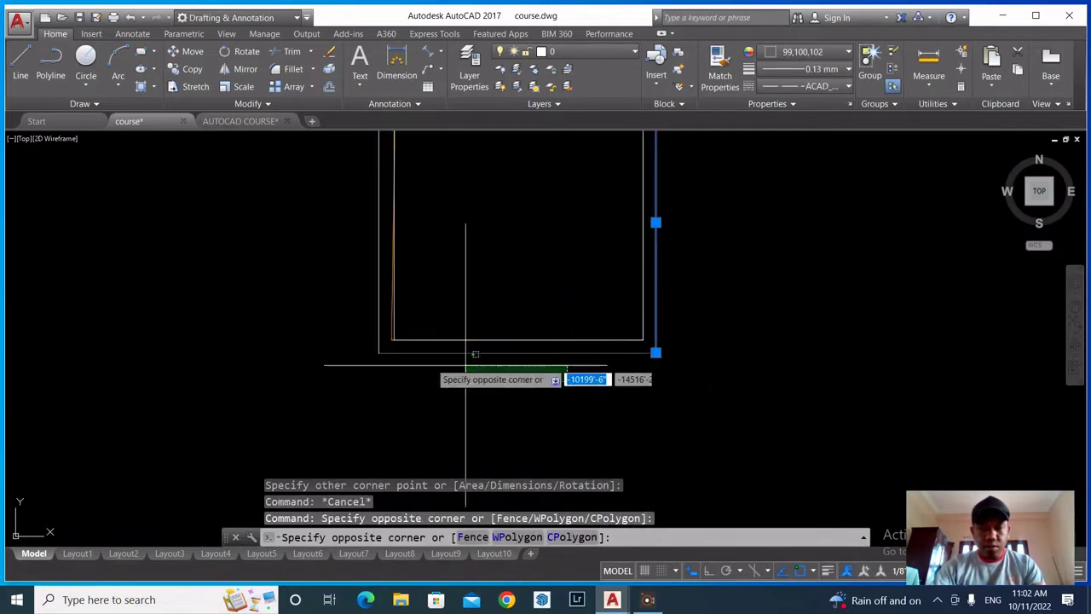
click(357, 352)
scroll(383, 379, down, 2)
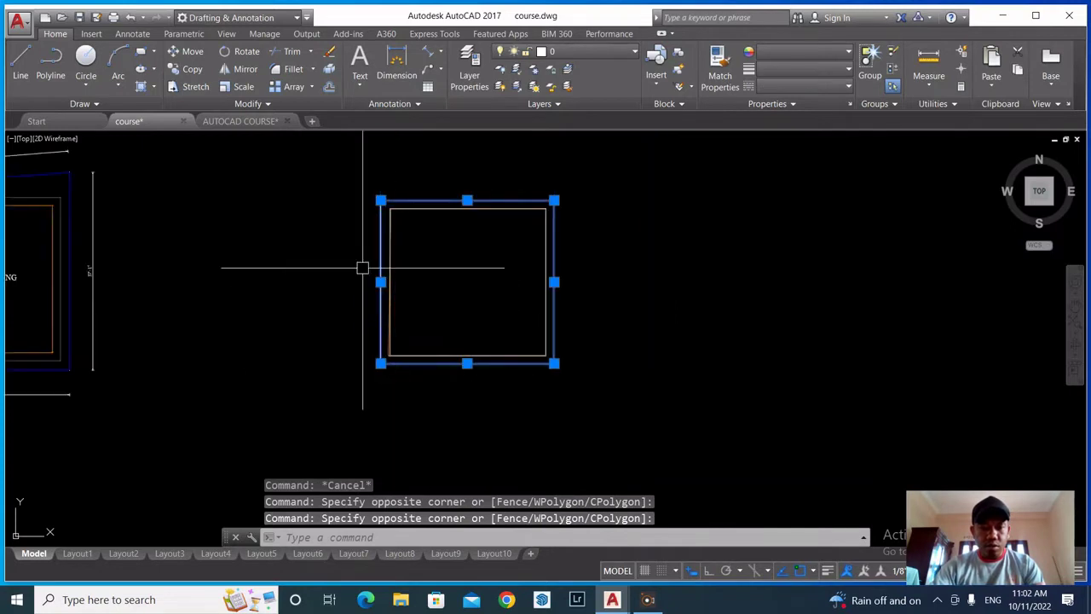
text(e)
key(Return)
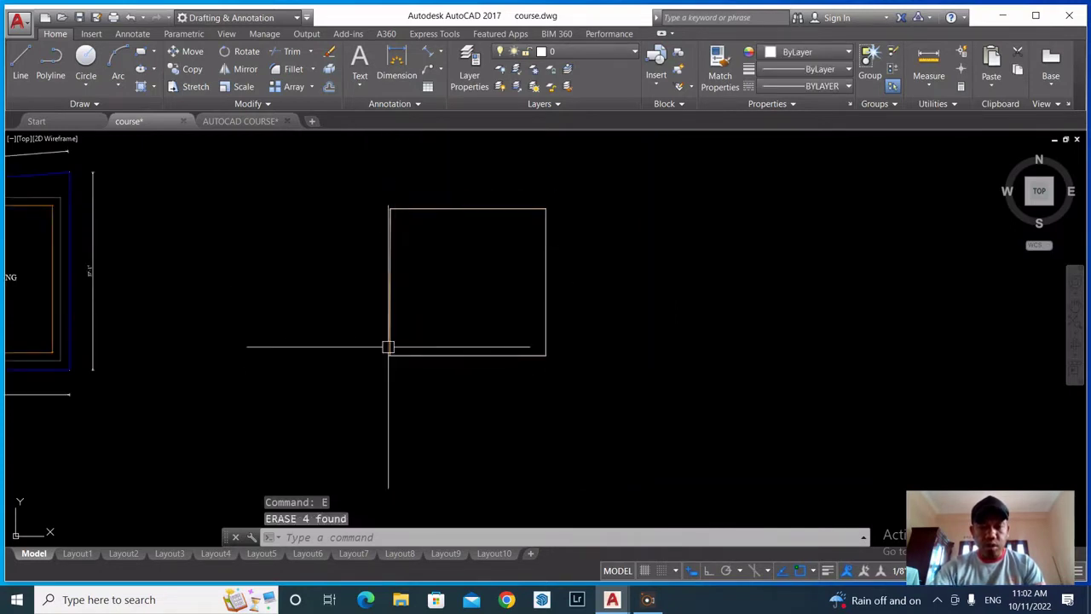
Erase the slanted orange segment left from the copied outline along the rectangle's west side
scroll(384, 348, up, 4)
scroll(391, 343, up, 2)
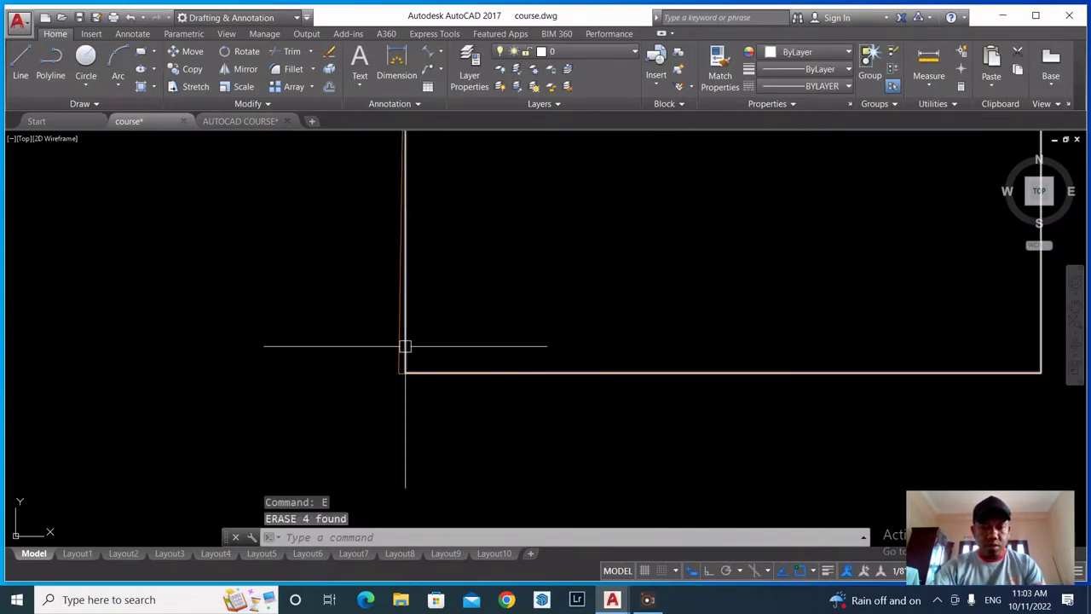
click(401, 372)
text(e)
key(Return)
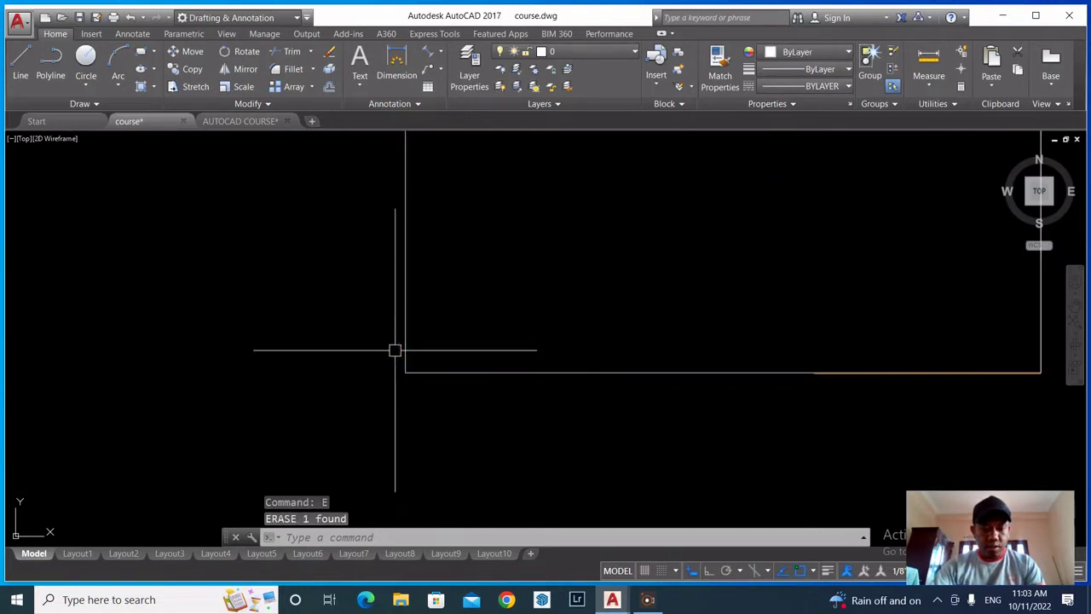
Examine the building rectangle beside the site plan and the small red dimensioned square to its west
scroll(353, 400, down, 5)
scroll(467, 290, down, 2)
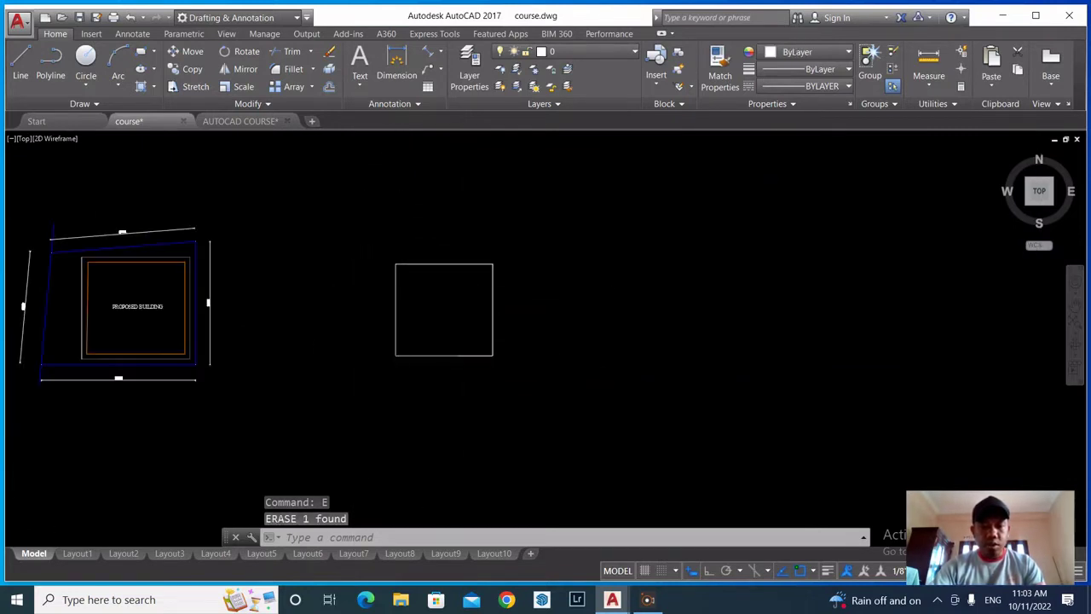
scroll(411, 287, up, 2)
scroll(566, 323, down, 2)
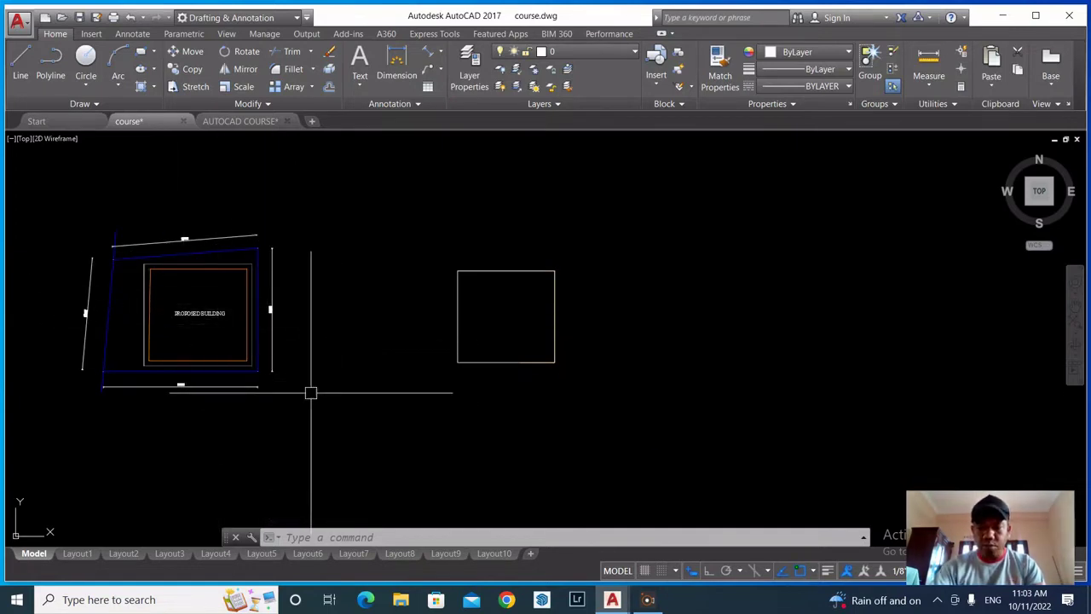
scroll(502, 328, up, 2)
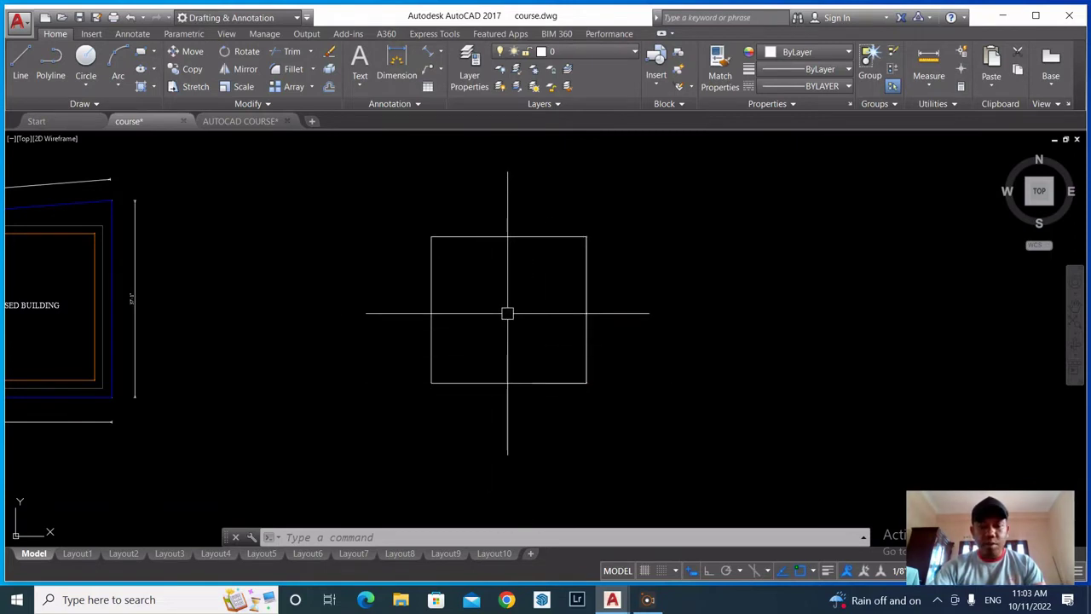
scroll(507, 313, down, 2)
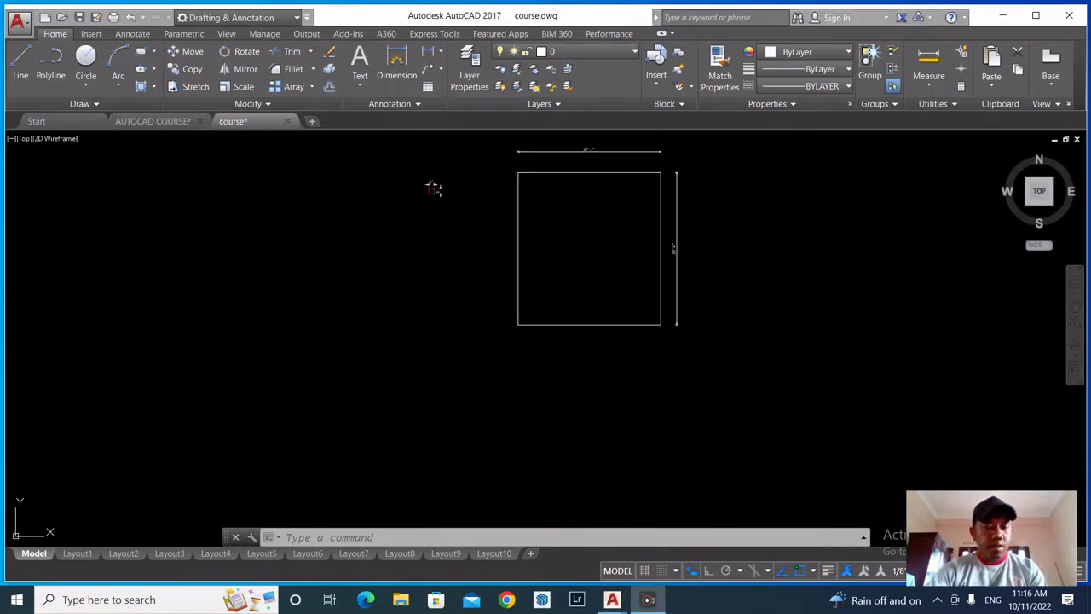
scroll(499, 341, down, 4)
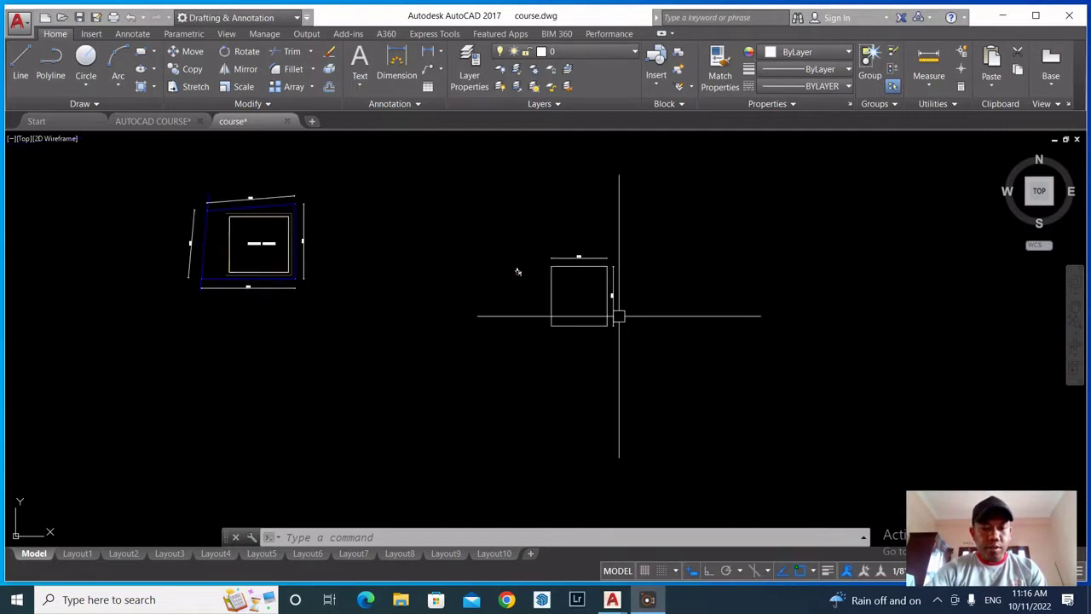
scroll(511, 271, up, 6)
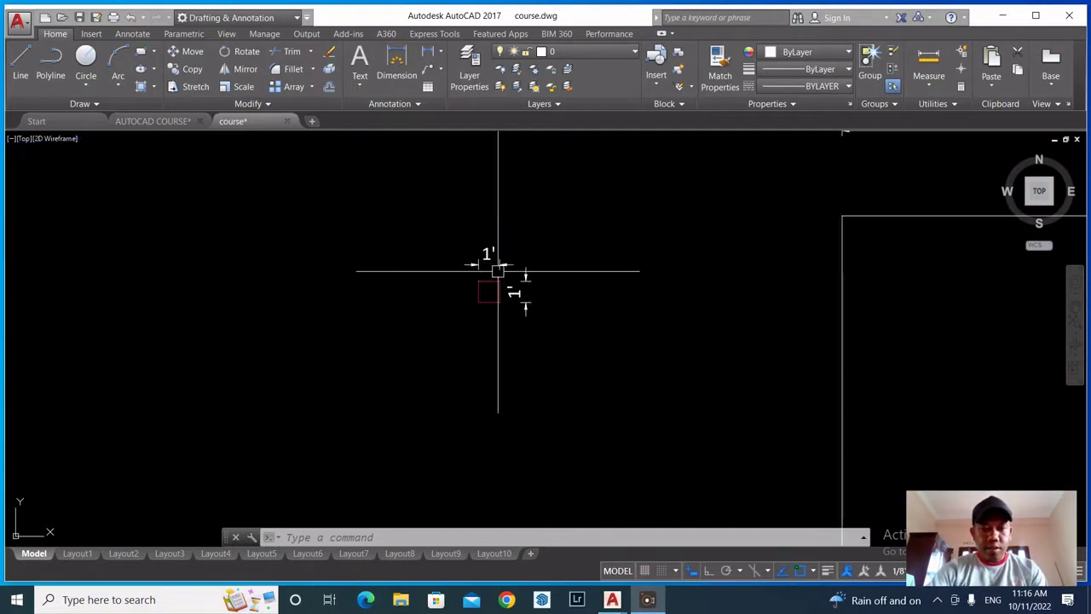
middle_drag(501, 309, 453, 310)
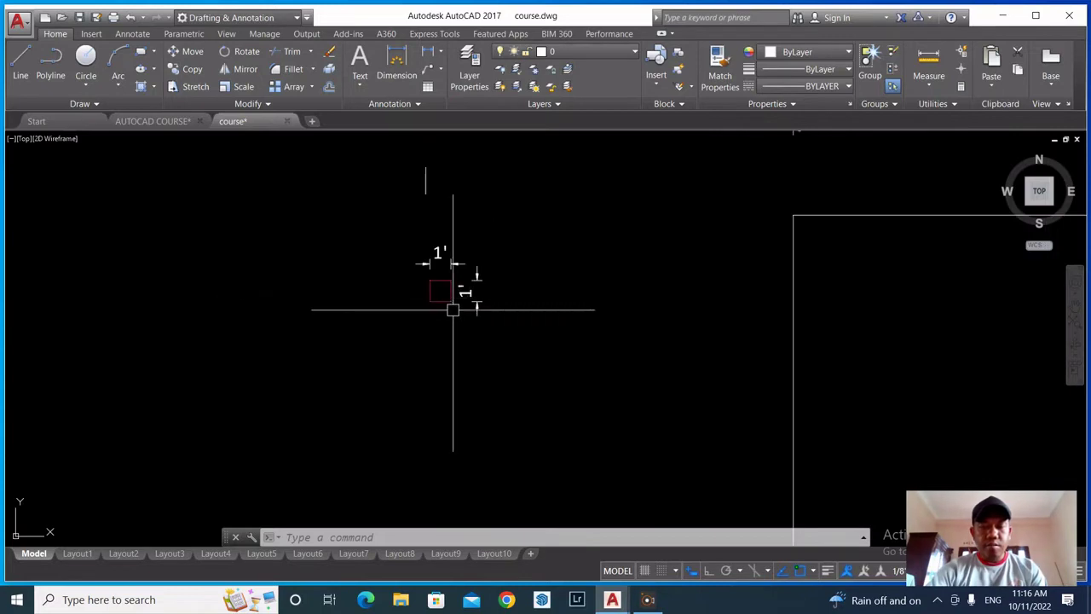
Copy the dimensioned 1' red square by its upper-left corner onto the building rectangle's west edge, just below the upper-left corner
scroll(360, 287, down, 4)
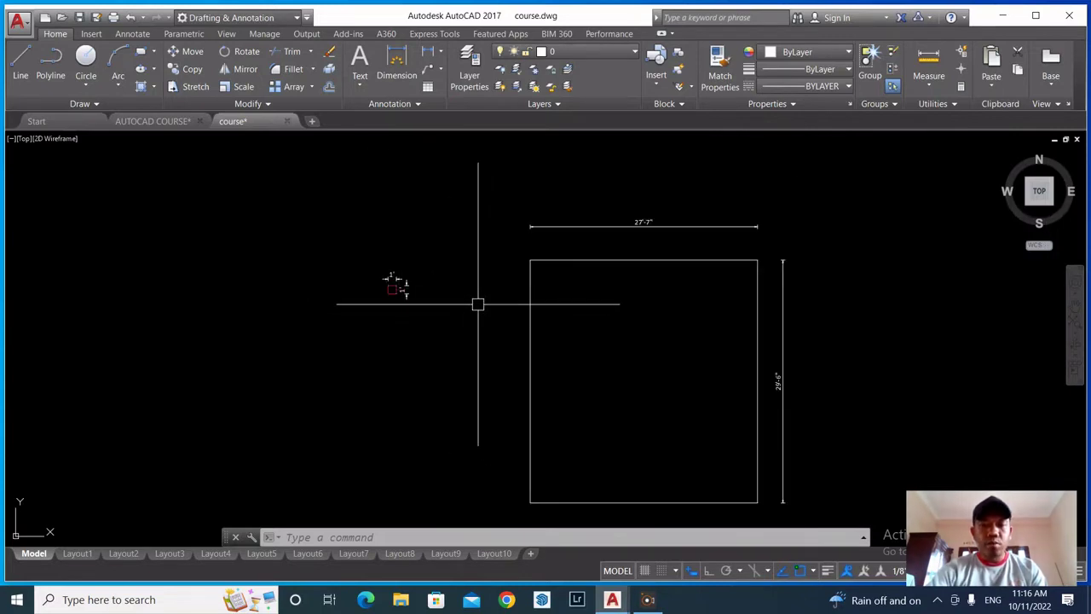
scroll(385, 303, up, 2)
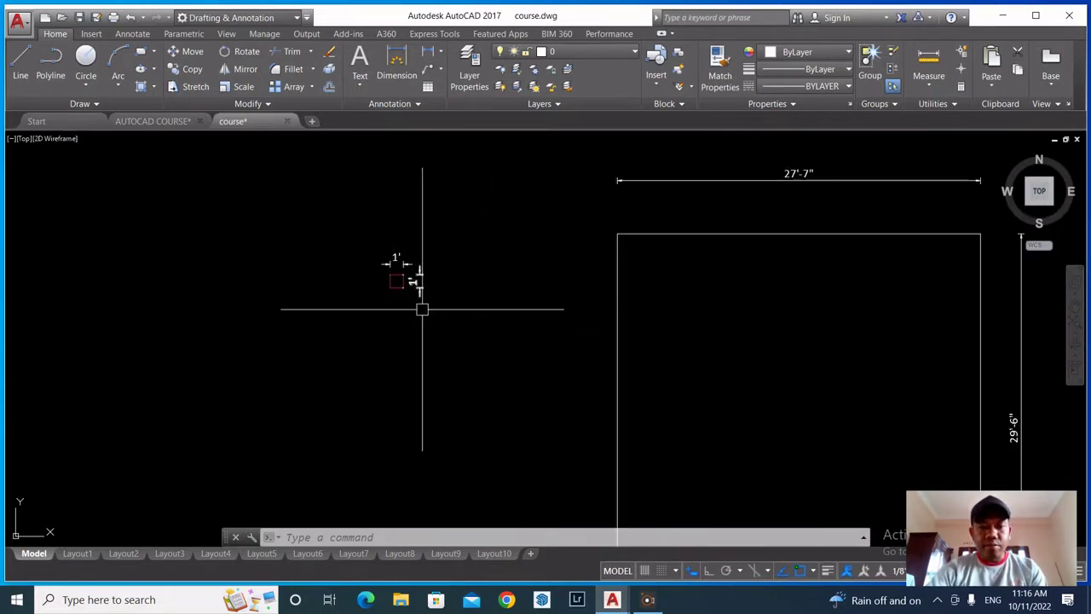
scroll(366, 265, down, 2)
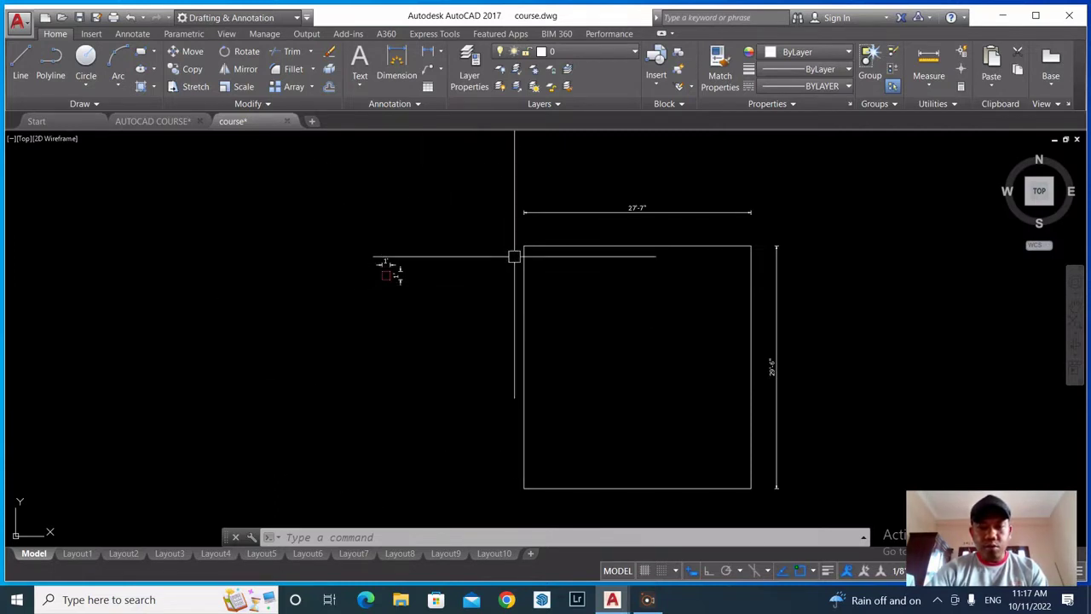
scroll(383, 279, up, 4)
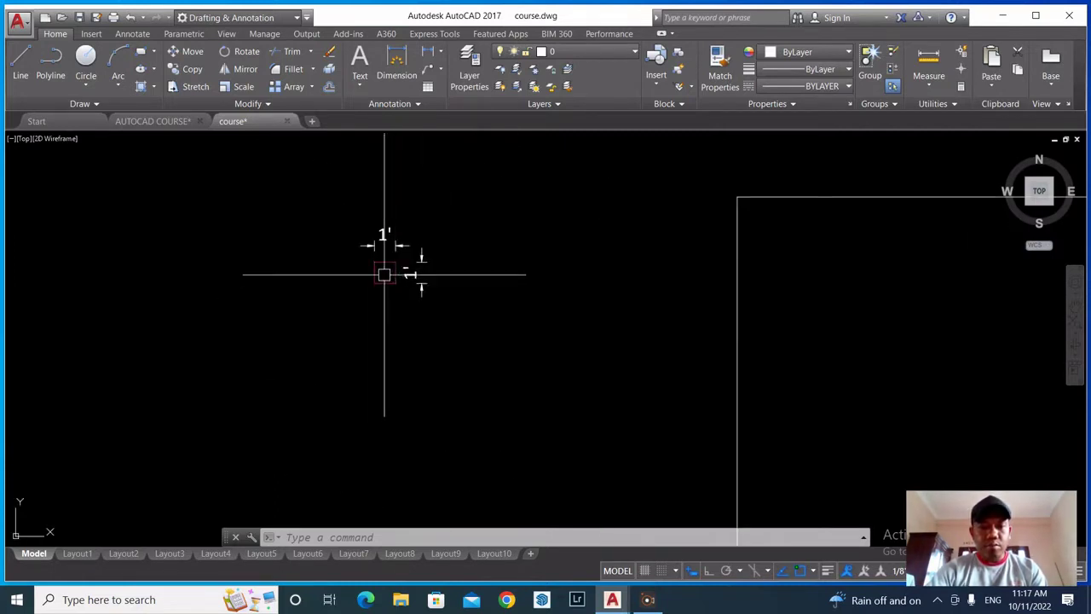
click(396, 295)
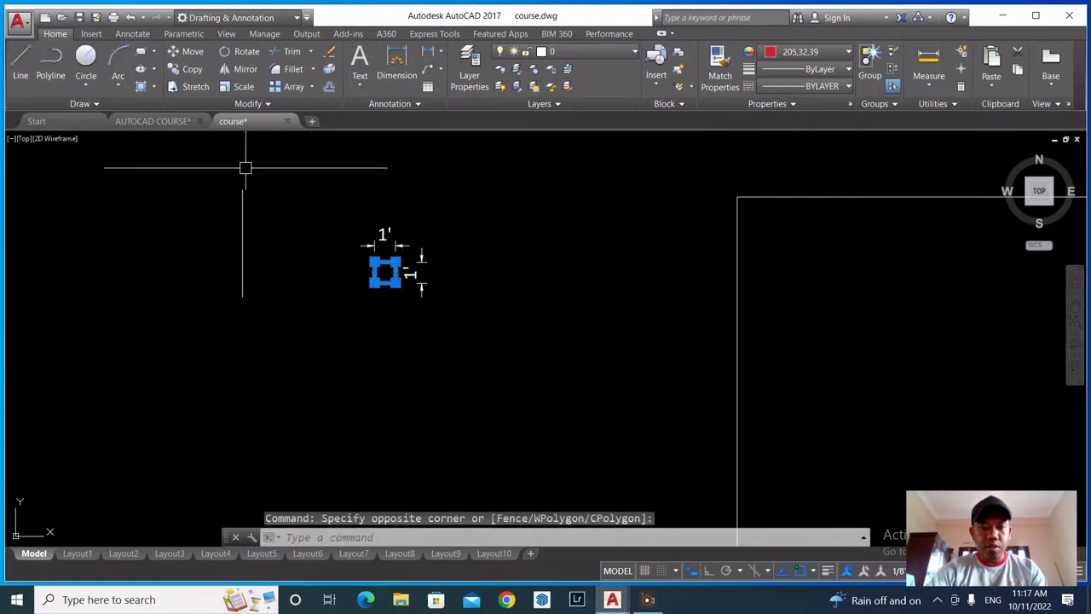
click(192, 69)
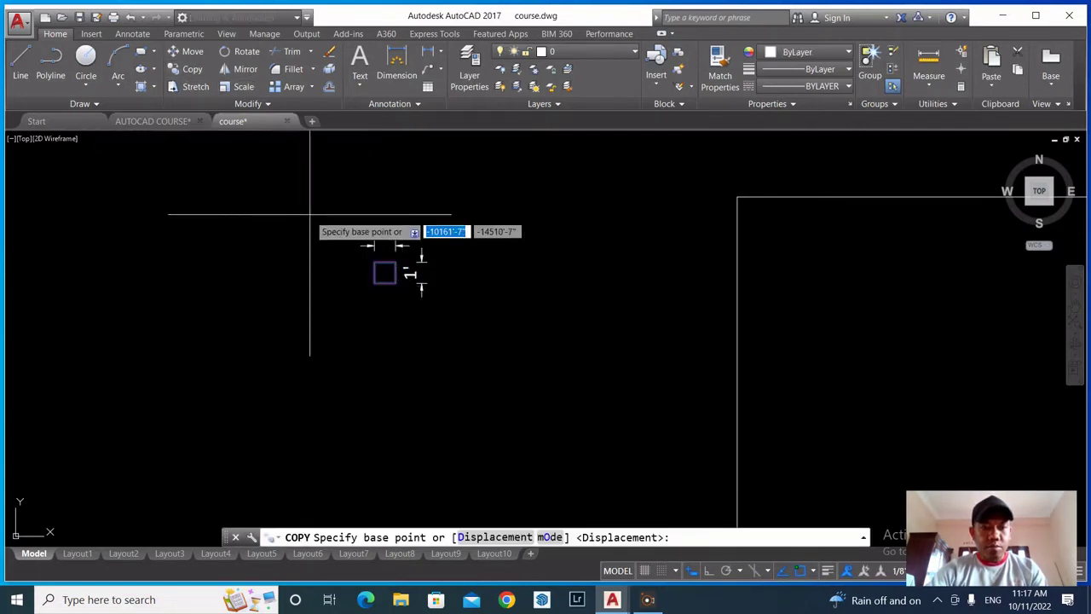
click(374, 261)
scroll(222, 255, down, 4)
scroll(426, 234, up, 3)
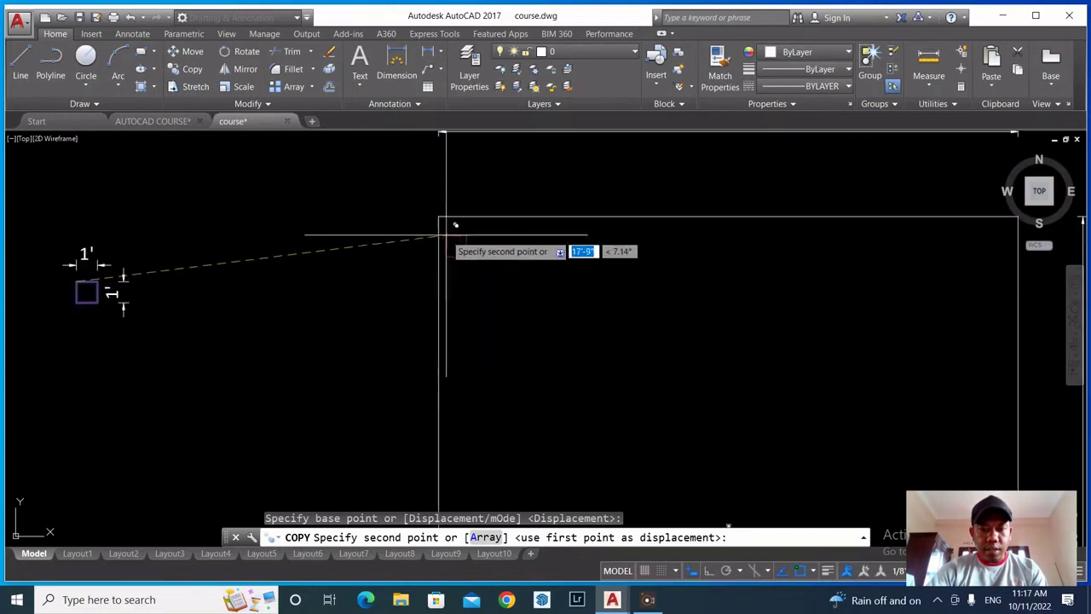
click(439, 221)
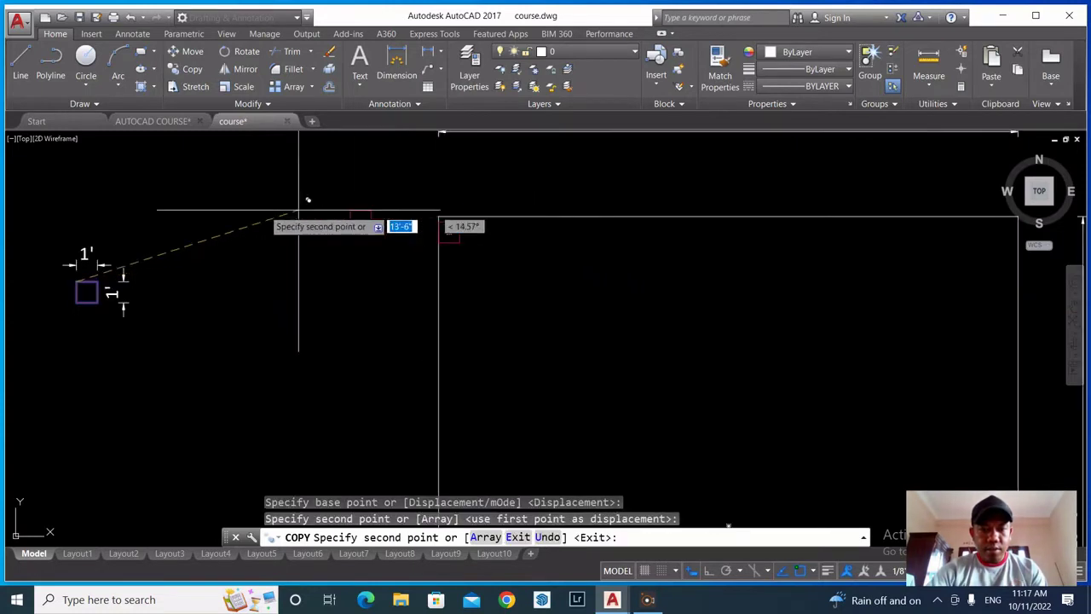
key(Escape)
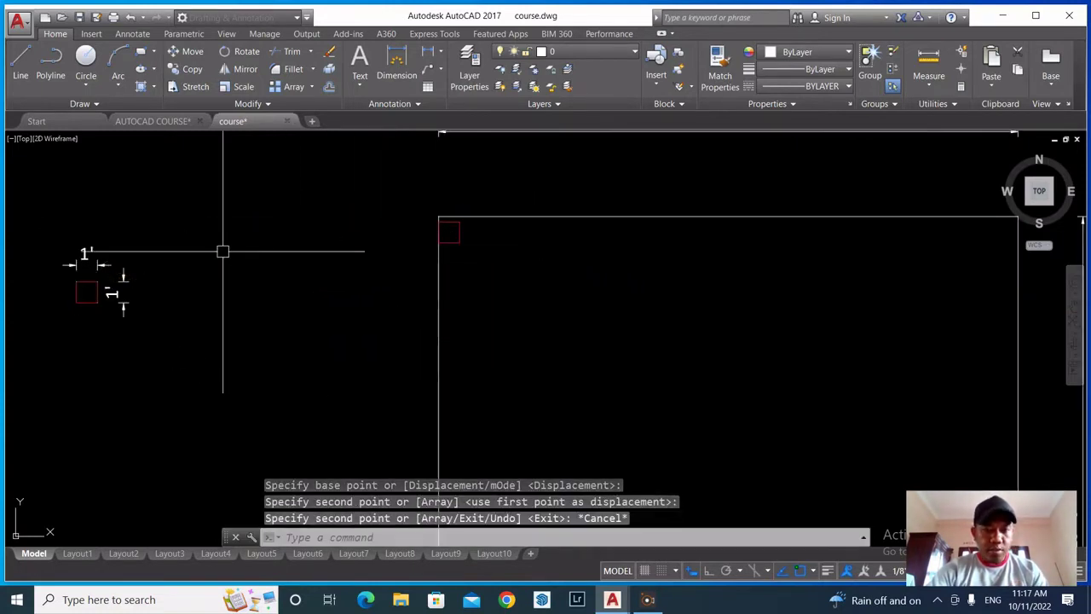
Move the copied square up so that its upper-left corner coincides with the building rectangle's upper-left corner
scroll(384, 229, up, 5)
click(355, 223)
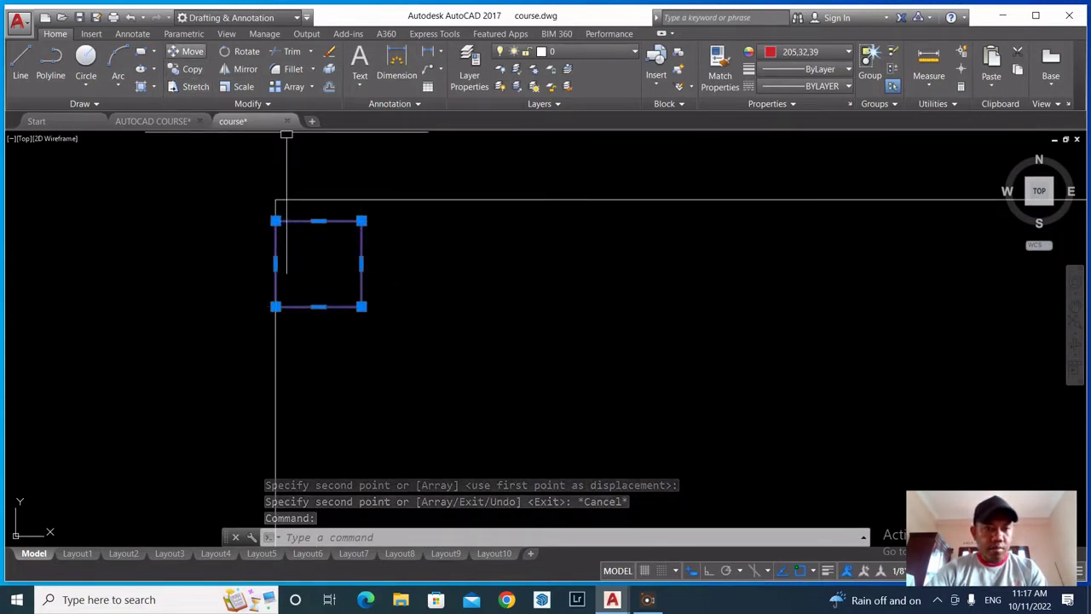
click(192, 51)
click(275, 222)
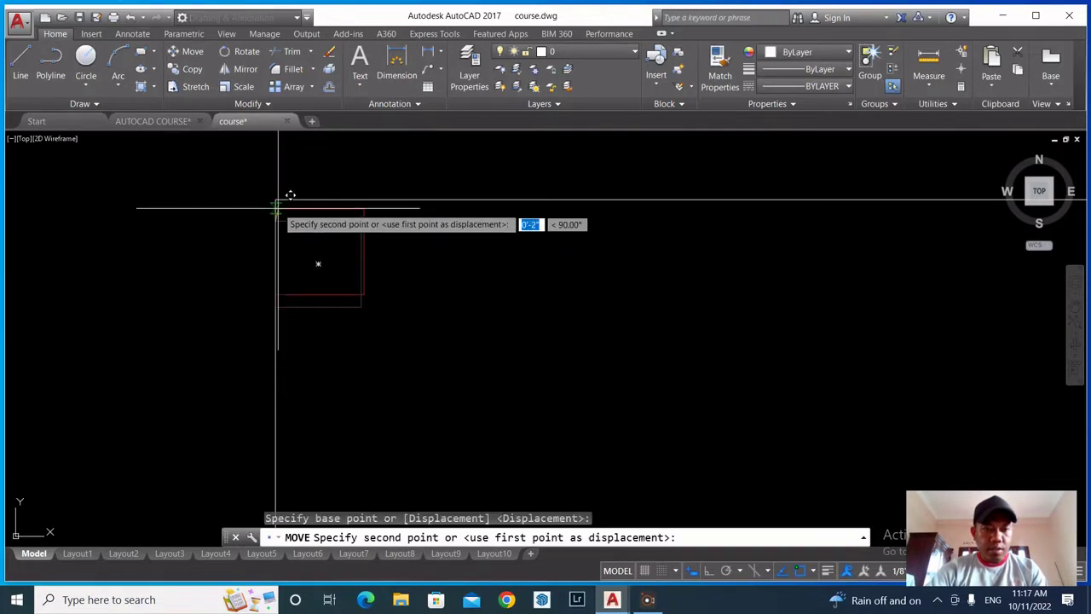
key(Escape)
Copy the corner square by its upper-right corner to the building rectangle's upper-right corner
click(355, 287)
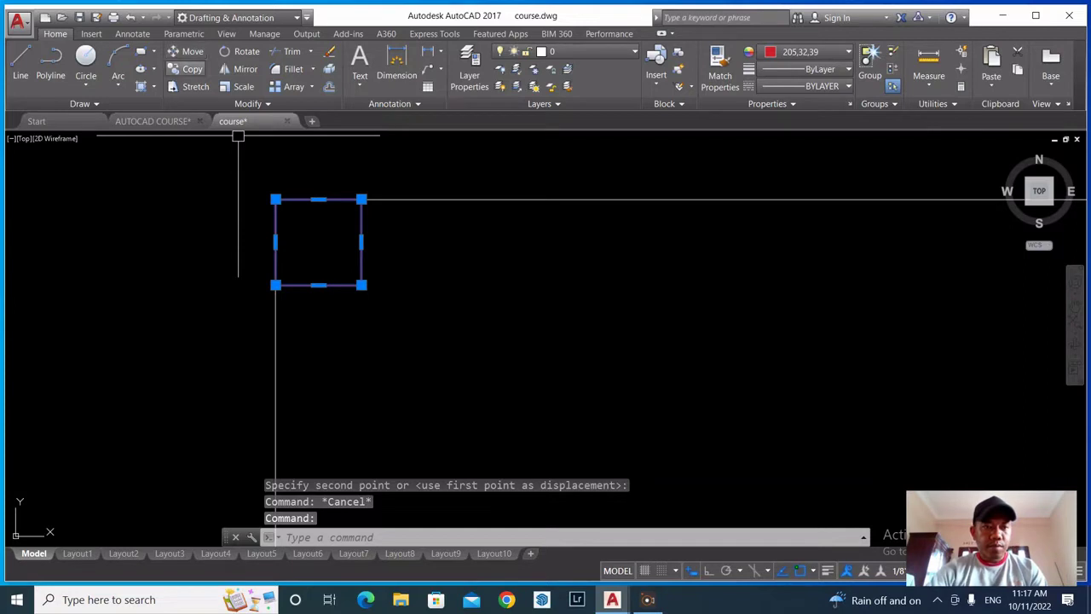
click(191, 69)
click(361, 199)
scroll(362, 200, down, 4)
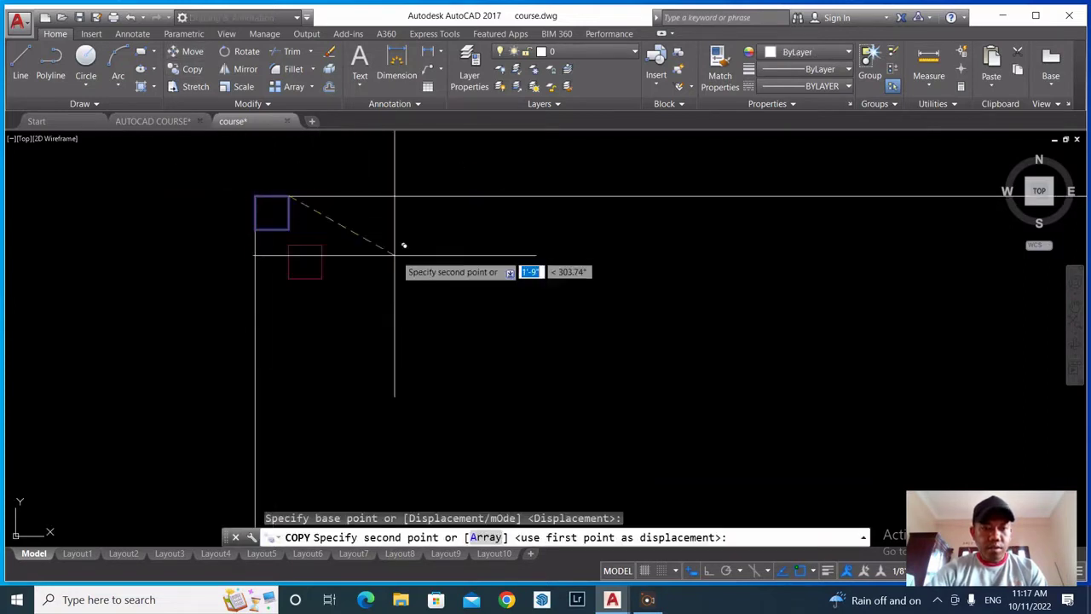
scroll(404, 245, down, 2)
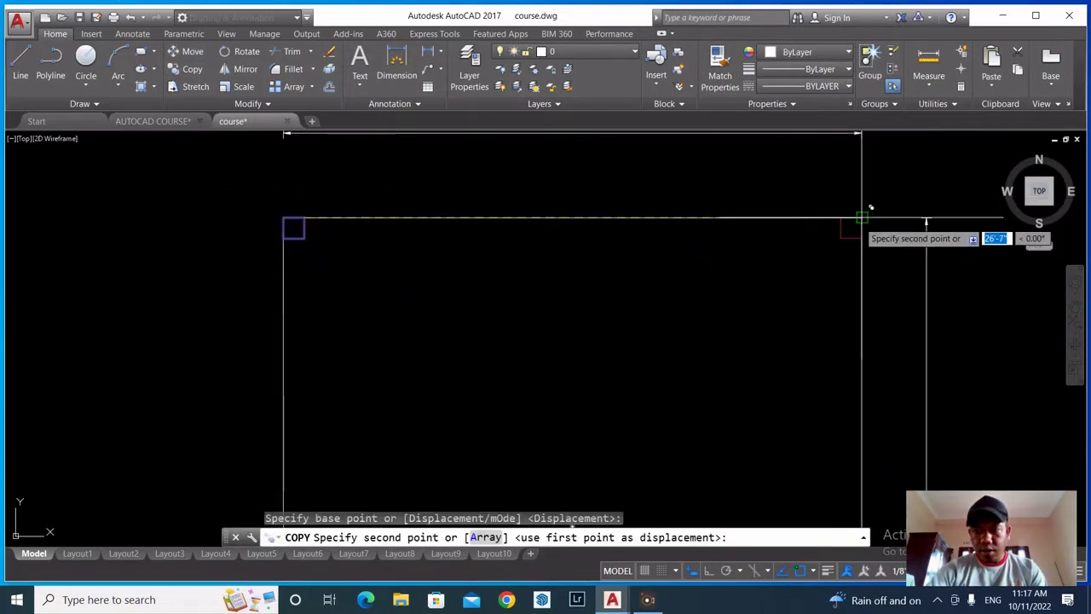
click(927, 222)
key(Escape)
scroll(281, 207, down, 2)
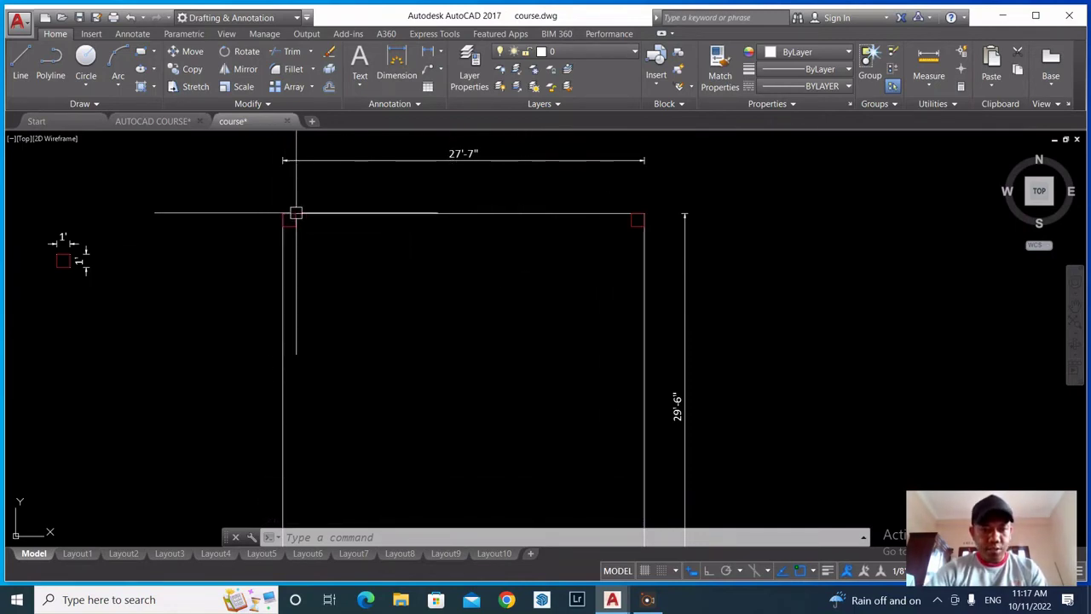
Draw a vertical construction line through the midpoint of the upper-left square's top edge
scroll(296, 213, up, 2)
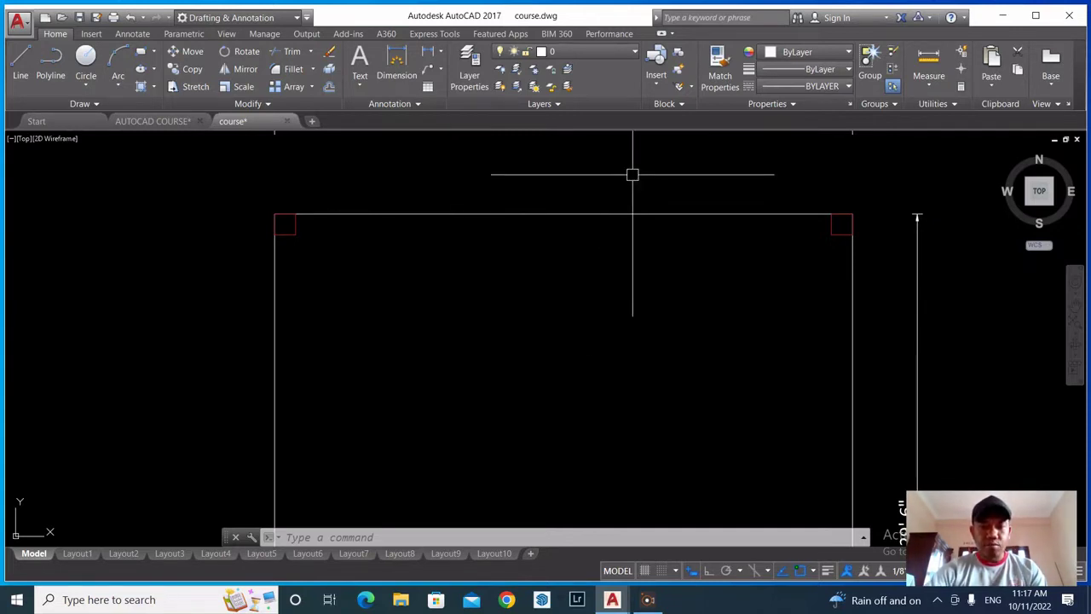
scroll(401, 244, down, 4)
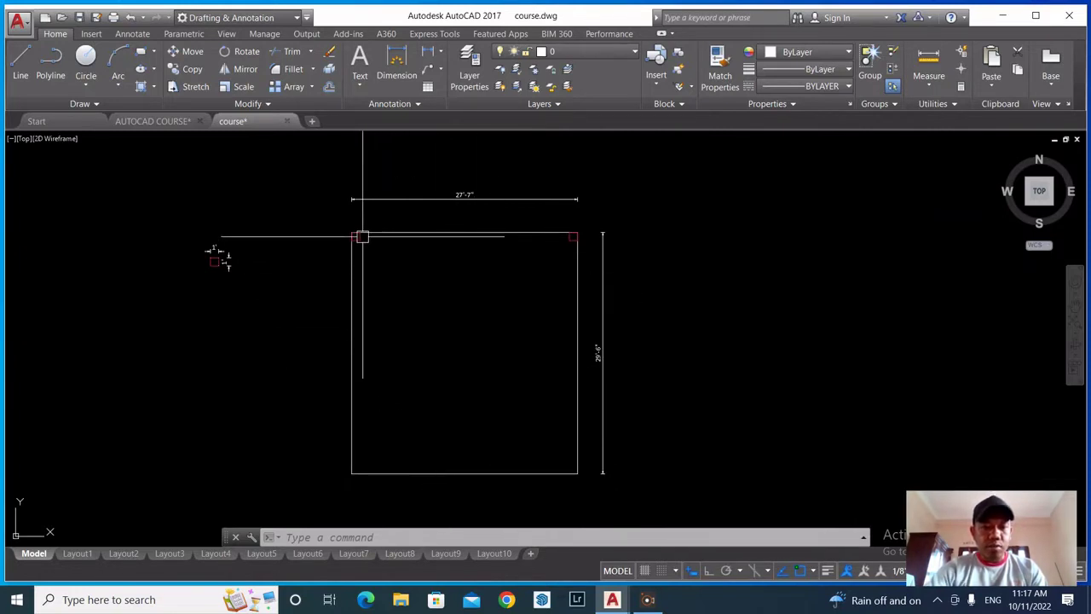
scroll(359, 232, up, 2)
text(xl)
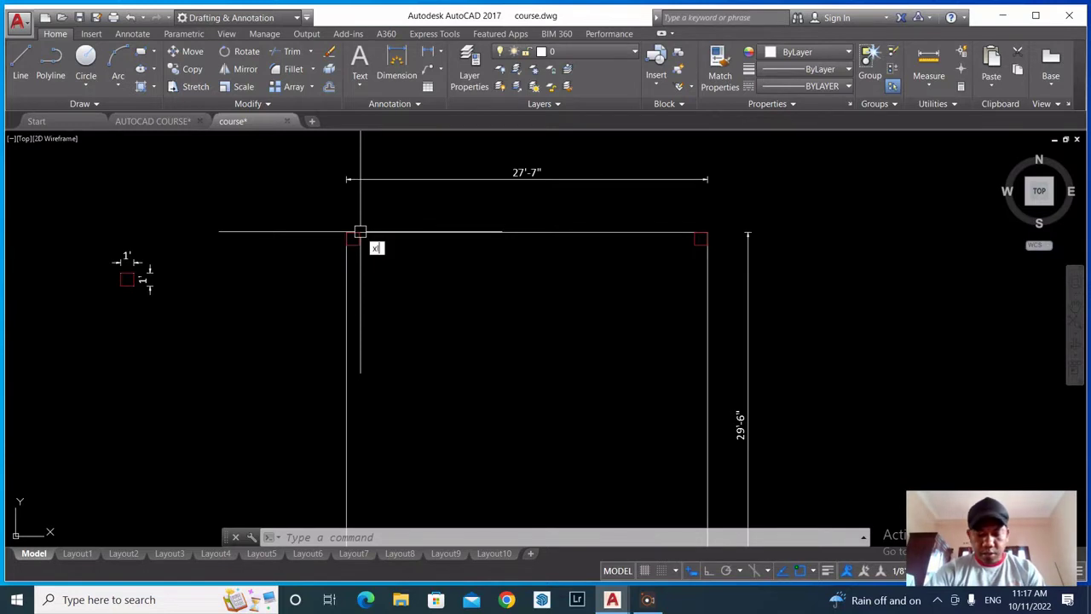
key(Return)
text(v)
key(Return)
scroll(351, 235, up, 3)
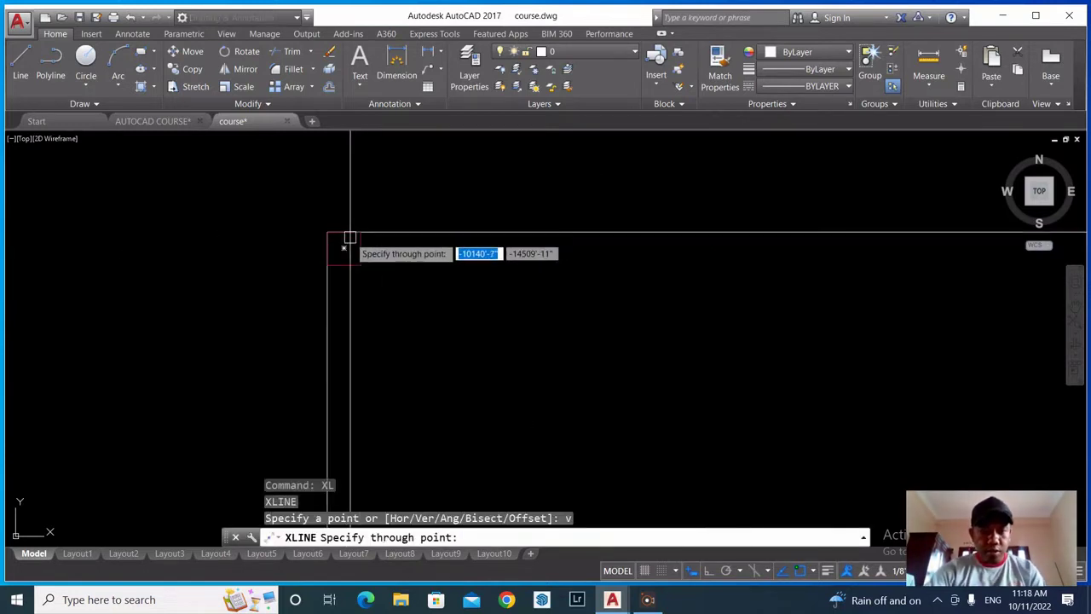
click(344, 236)
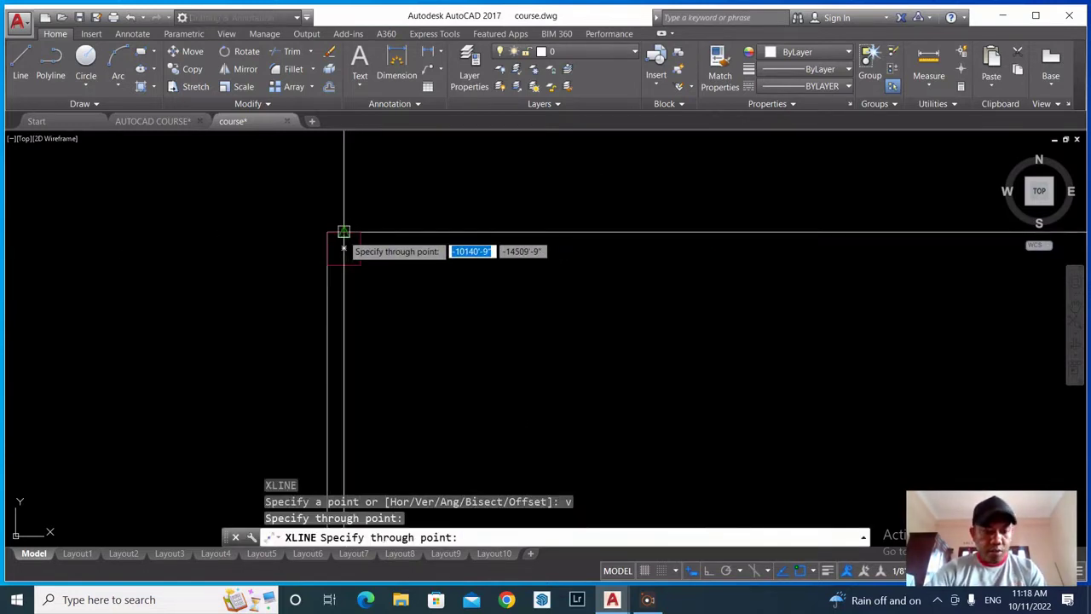
key(Escape)
scroll(244, 204, down, 5)
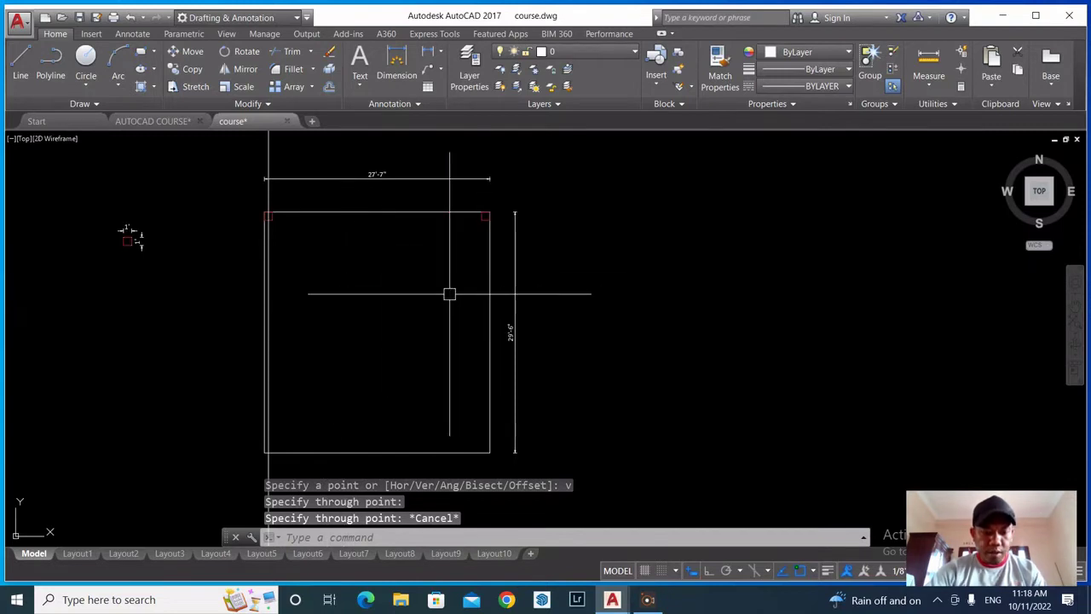
Offset the vertical construction line 13'11" to the east, into the building rectangle
text(o)
key(Return)
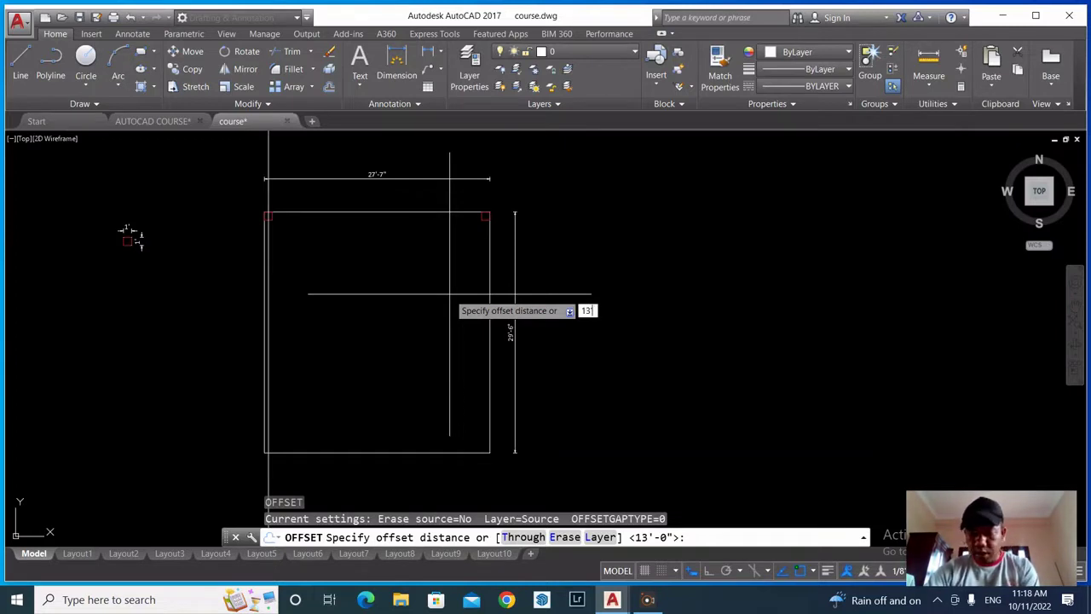
key(Return)
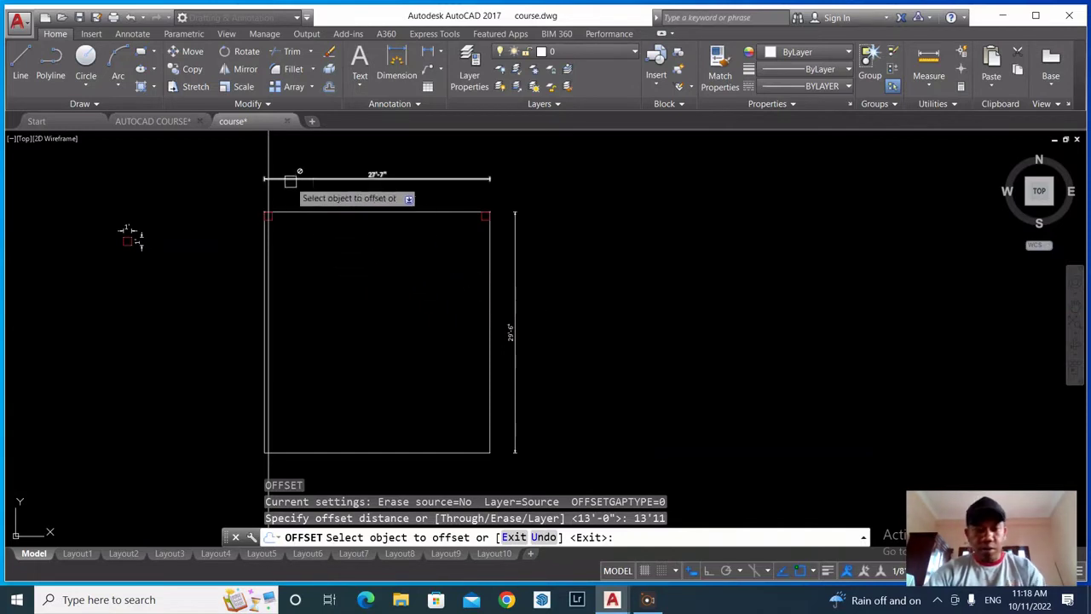
click(269, 196)
click(418, 208)
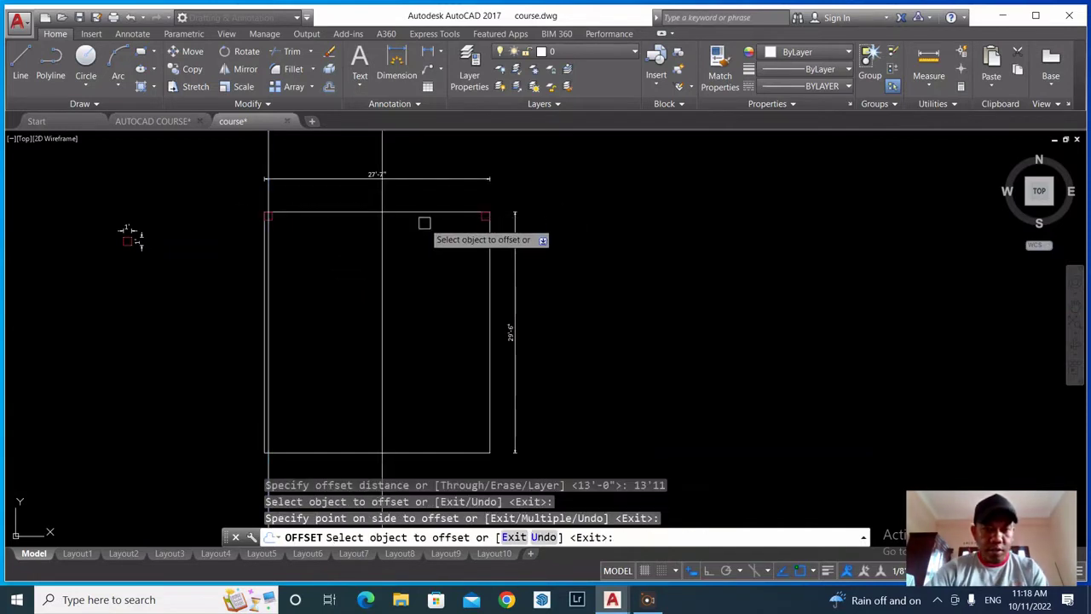
key(Escape)
Copy the upper-left square by its top-edge midpoint to where the offset construction line crosses the rectangle's north edge
scroll(358, 247, up, 5)
scroll(375, 293, down, 2)
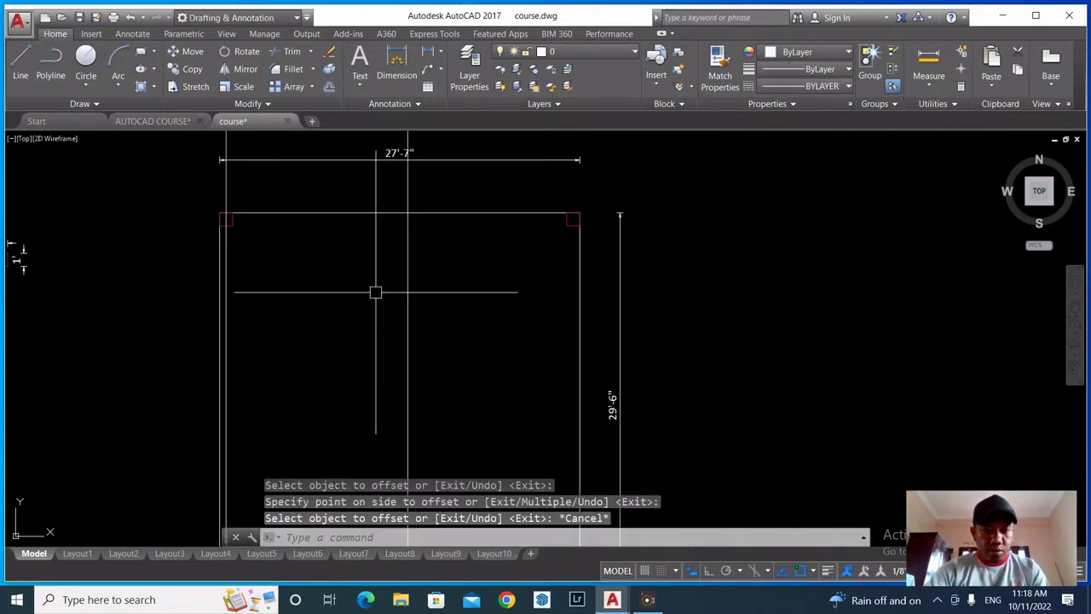
click(202, 195)
click(286, 249)
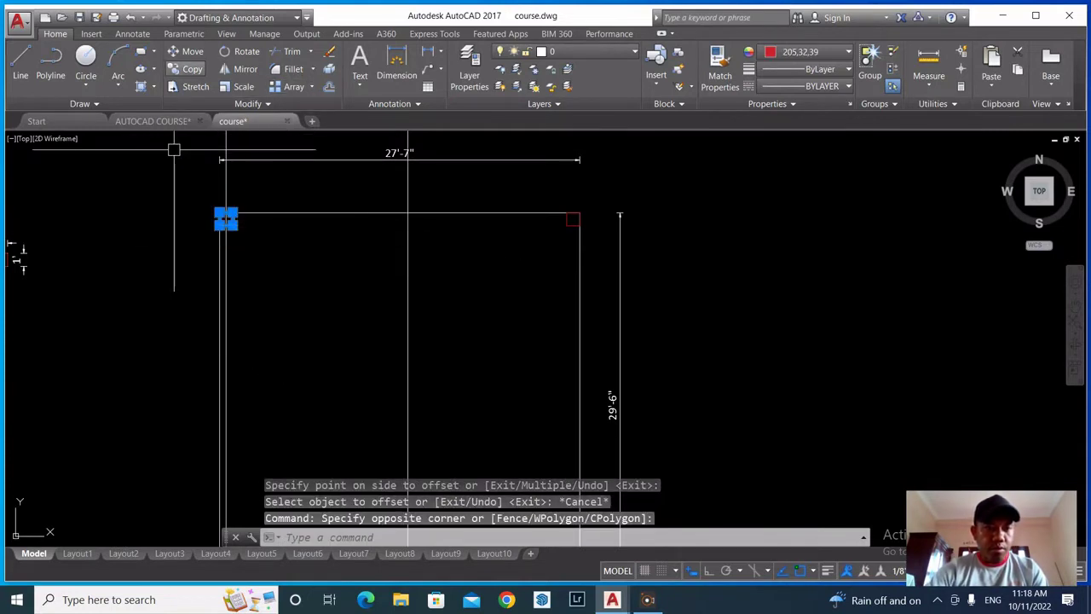
click(186, 69)
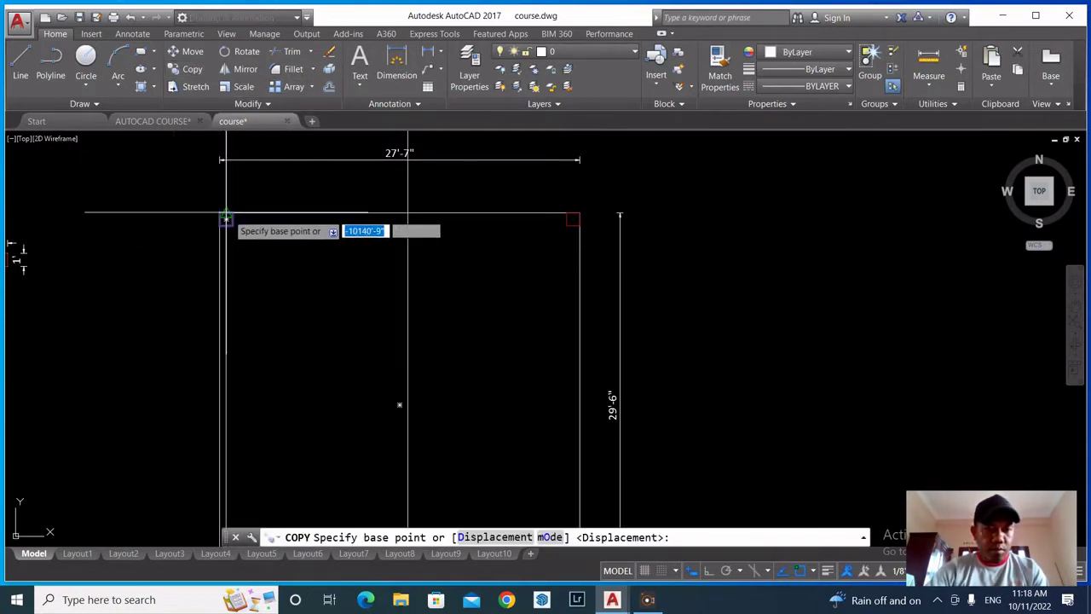
scroll(226, 214, up, 2)
click(221, 211)
scroll(183, 222, down, 1)
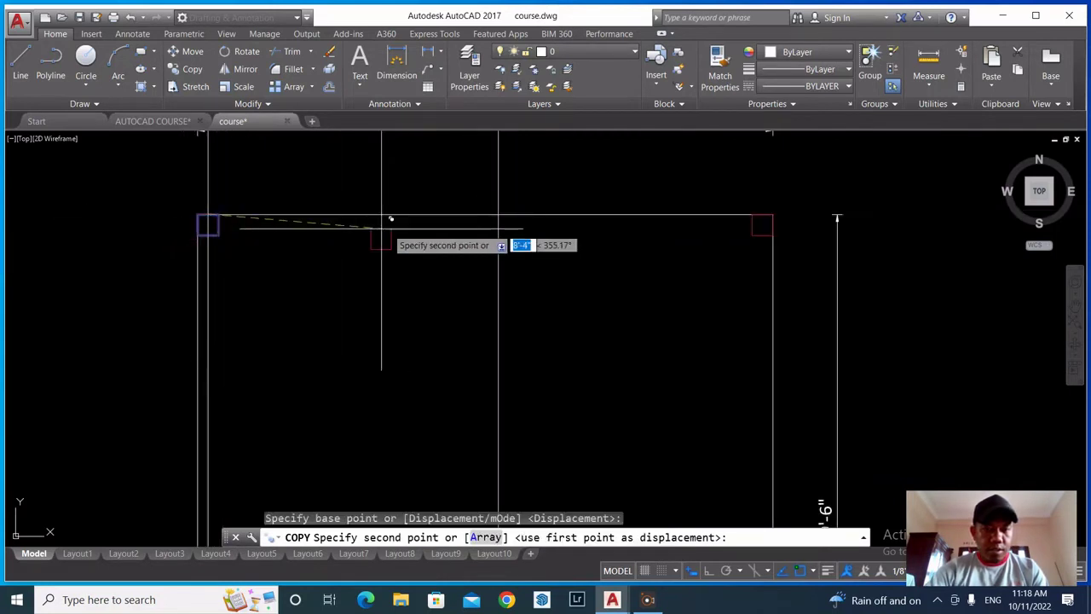
click(499, 215)
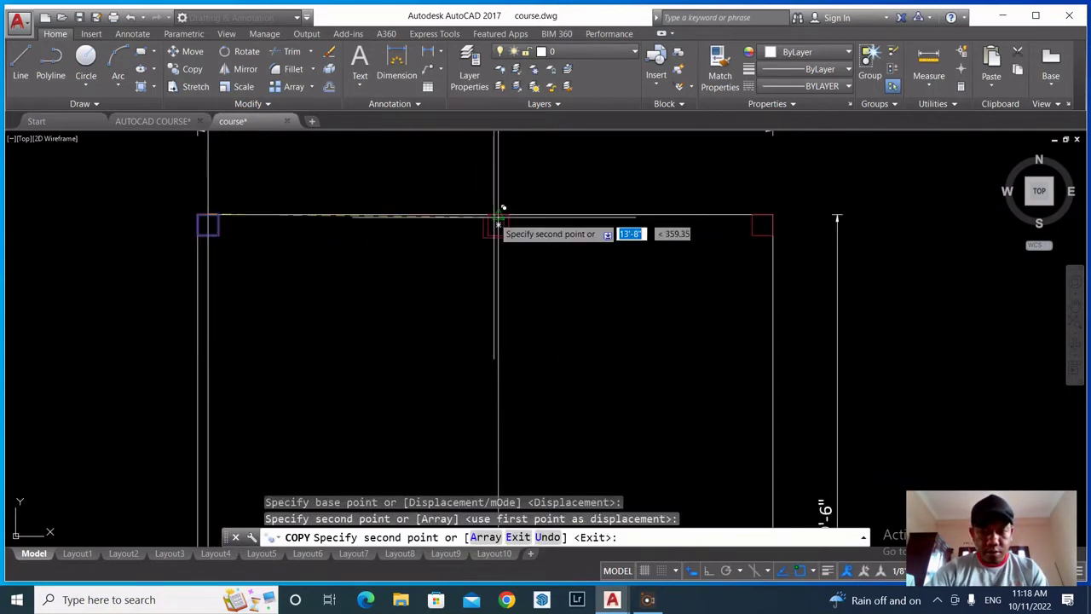
key(Escape)
scroll(444, 246, down, 2)
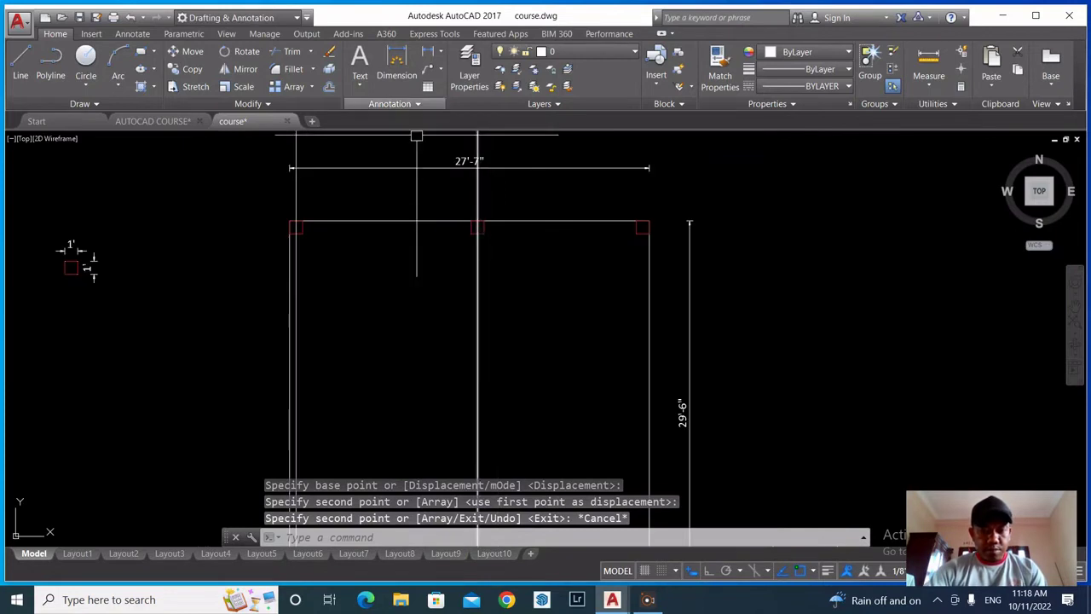
Add a horizontal linear dimension between the centres of the upper-left and middle squares, placed above the rectangle's north edge
click(429, 52)
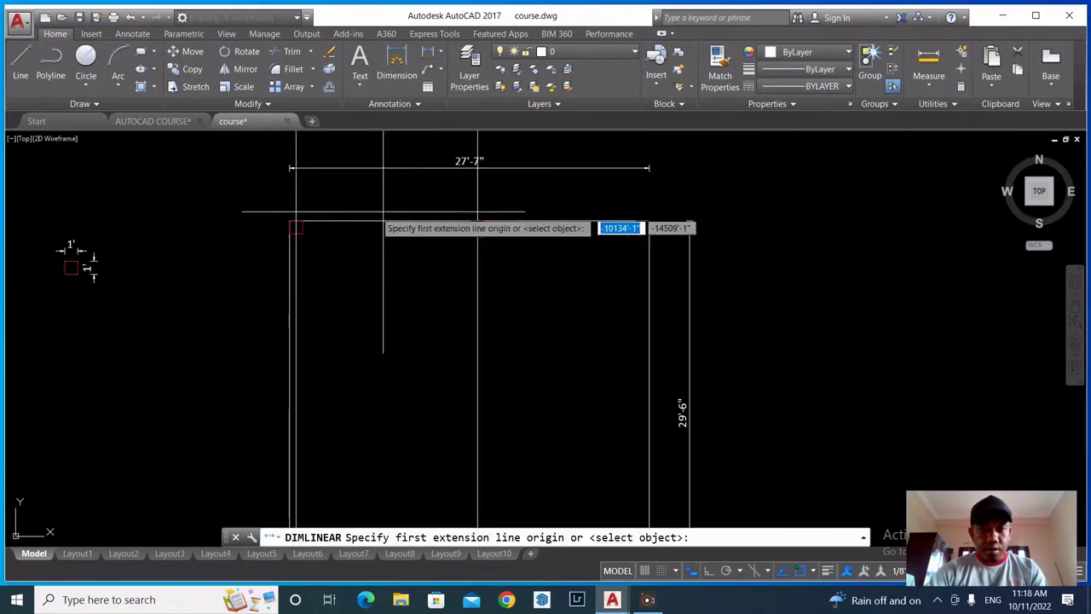
scroll(332, 214, up, 2)
click(274, 230)
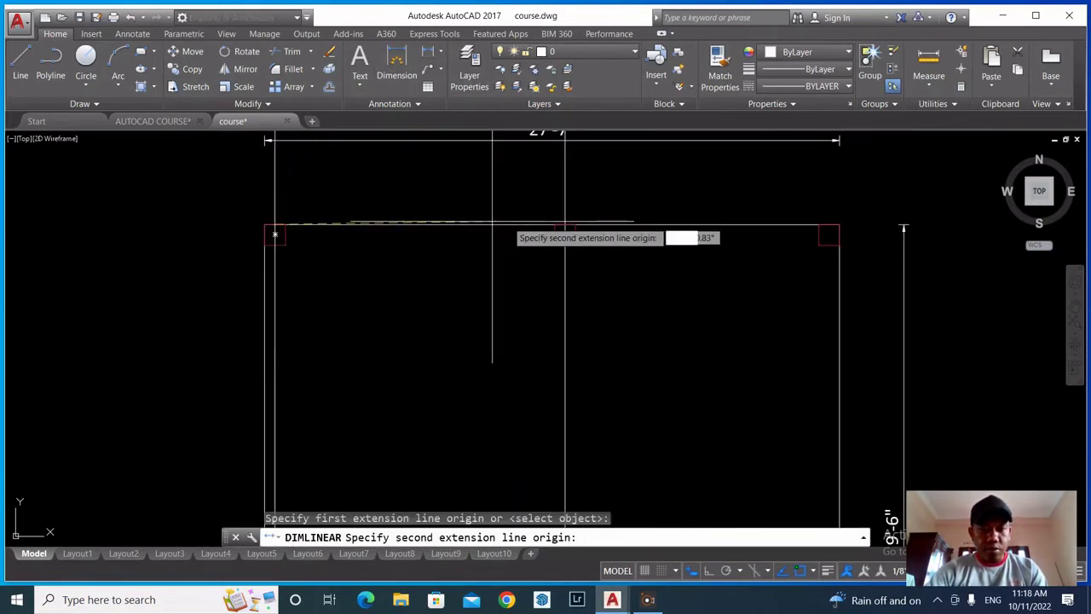
click(565, 234)
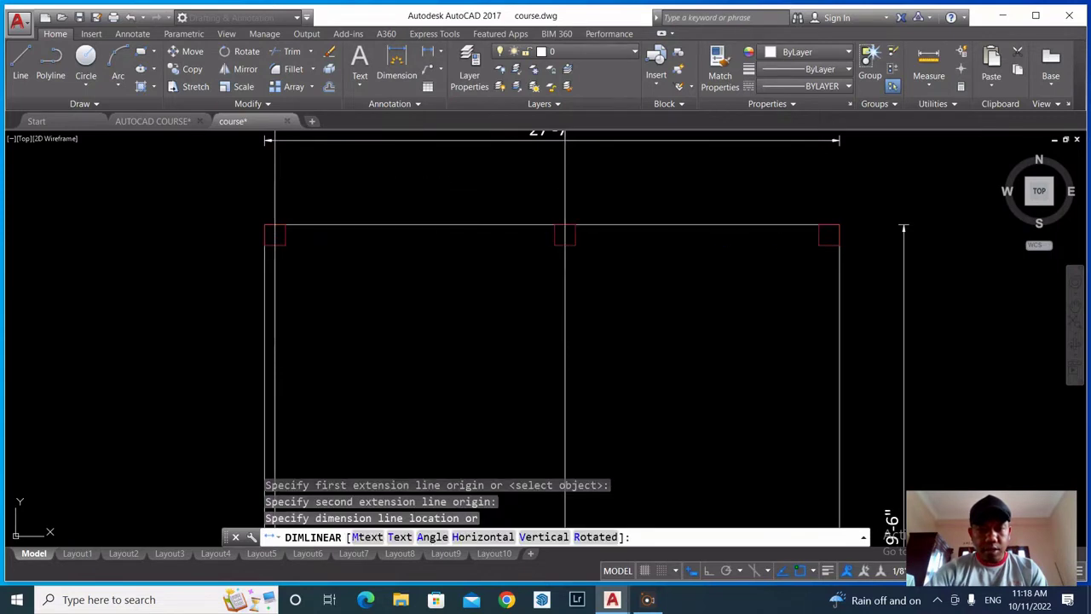
click(565, 197)
key(Return)
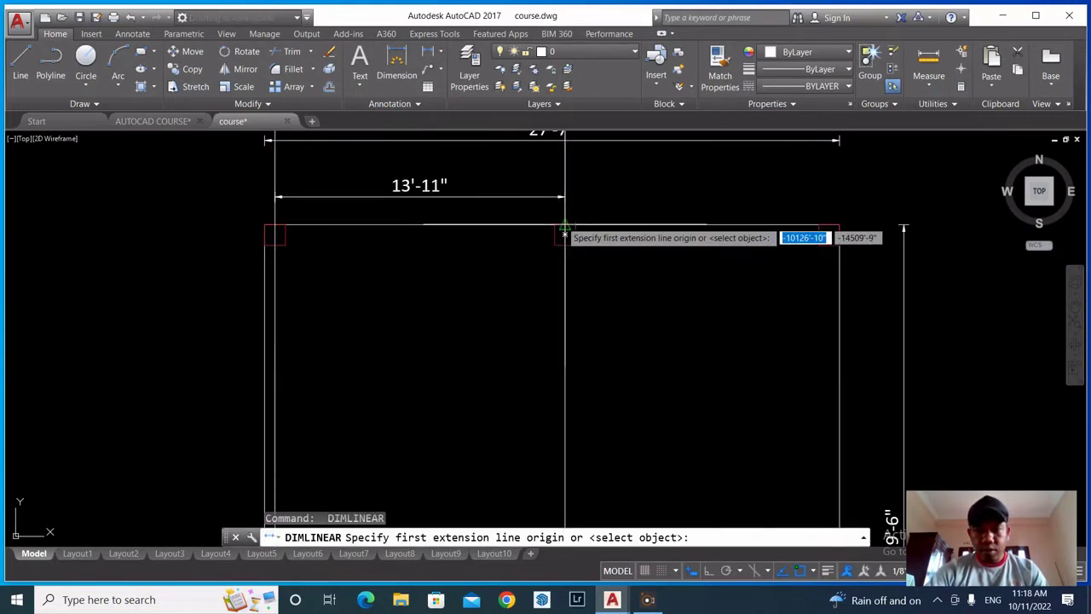
click(564, 234)
click(829, 232)
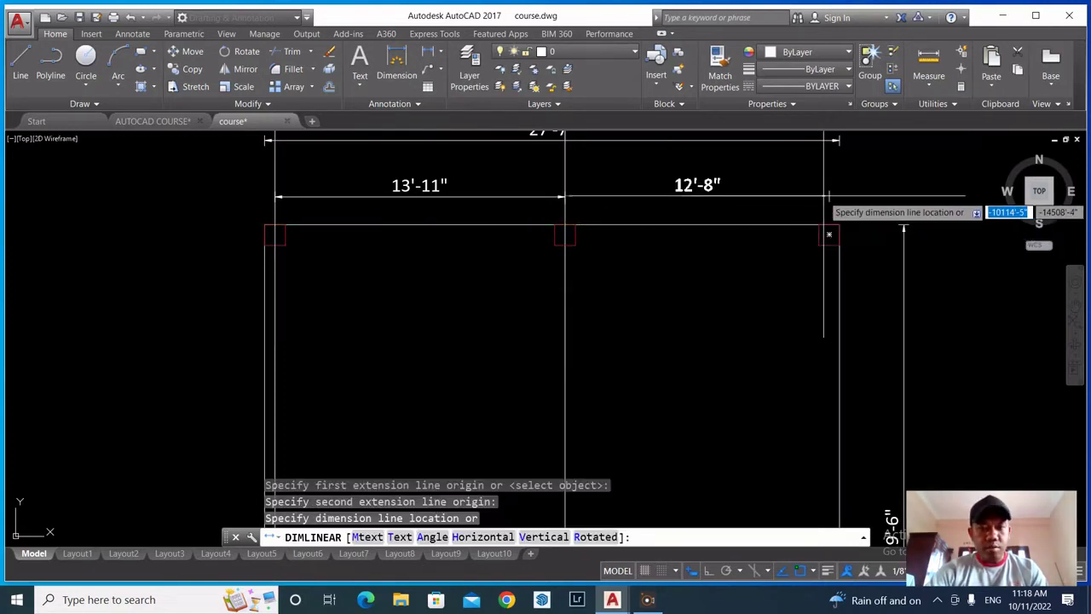
key(Escape)
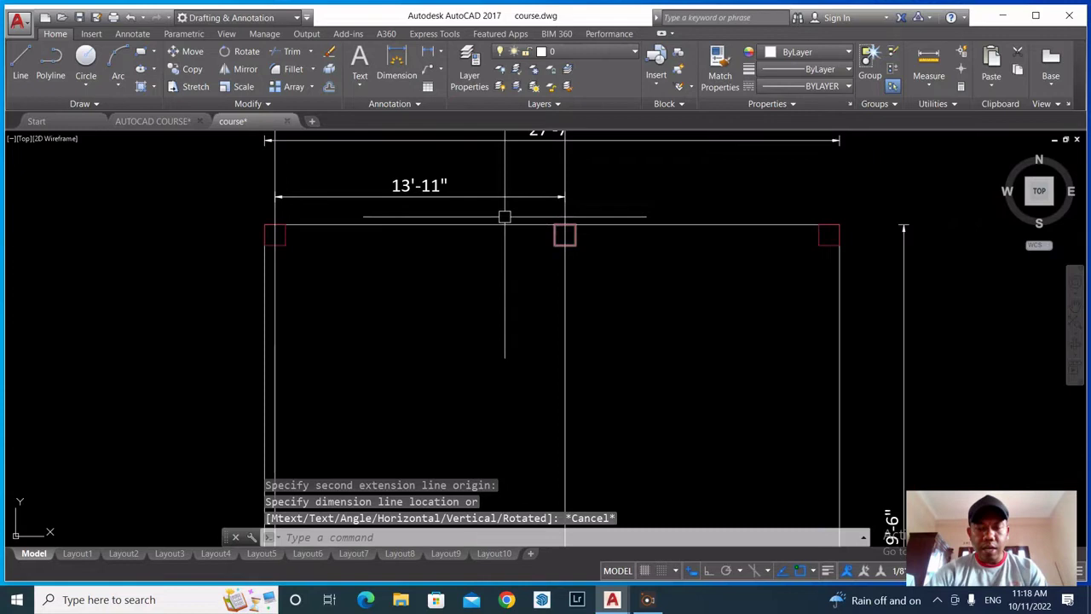
Erase the horizontal dimension between the upper-left and middle squares
click(450, 196)
key(Return)
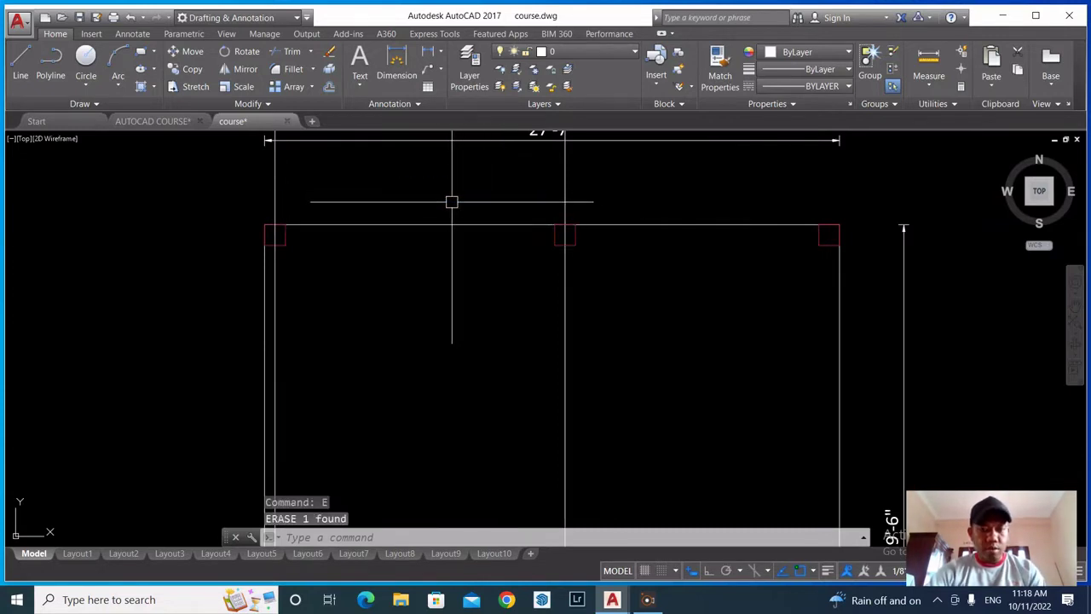
scroll(563, 225, down, 4)
scroll(558, 299, up, 2)
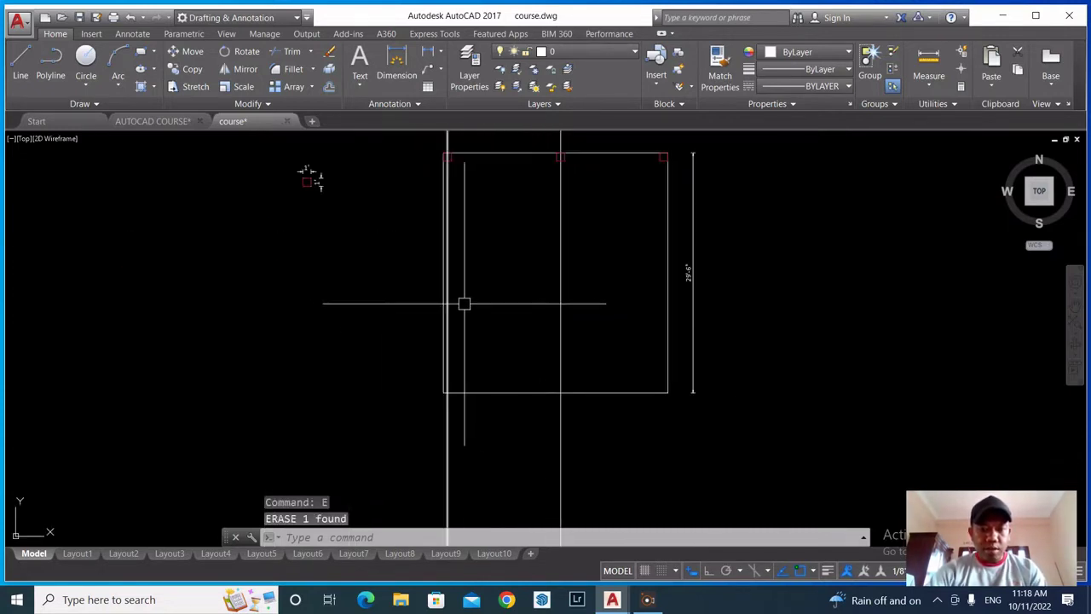
scroll(429, 313, down, 2)
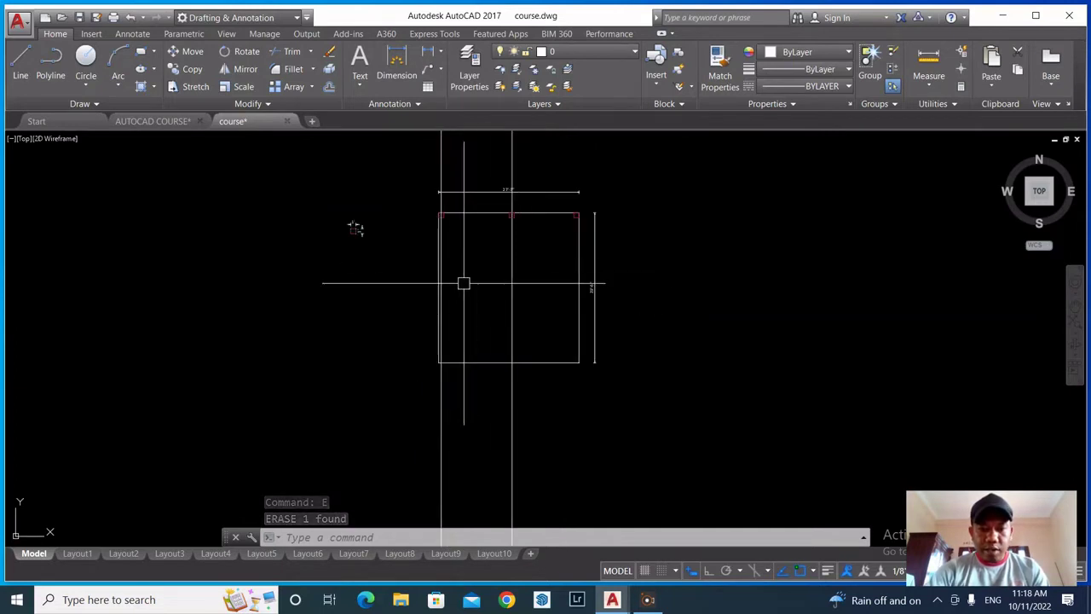
scroll(476, 221, up, 2)
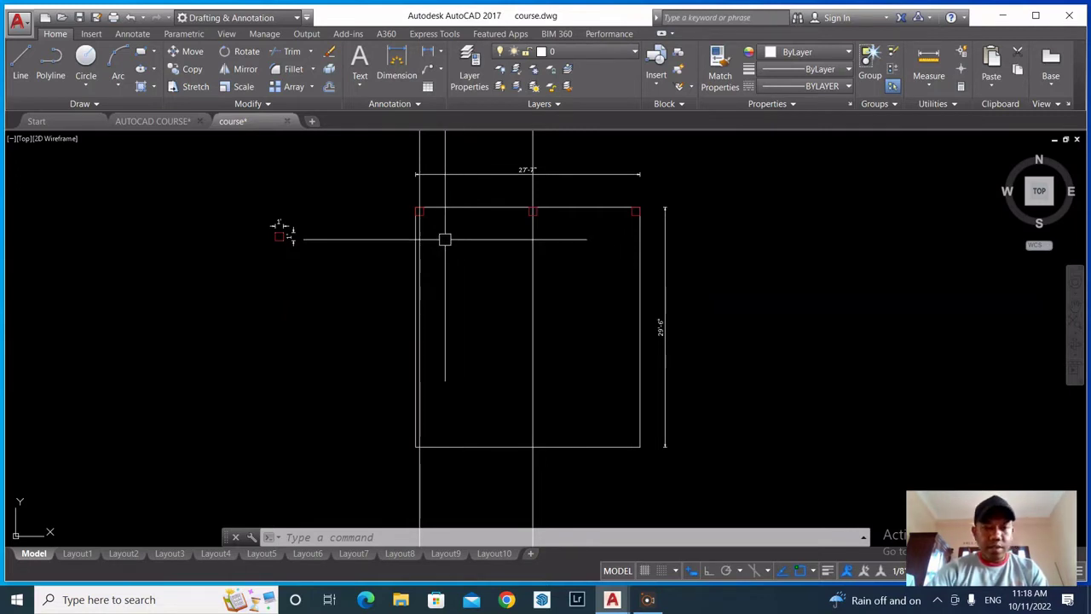
scroll(475, 259, down, 2)
click(530, 421)
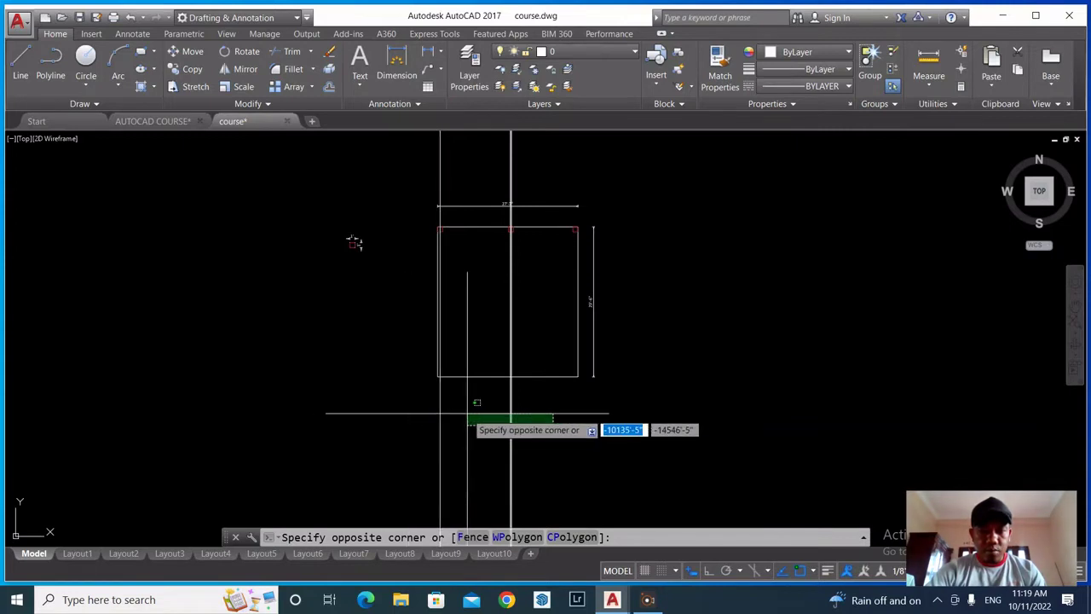
key(Escape)
scroll(461, 232, up, 4)
scroll(401, 227, down, 2)
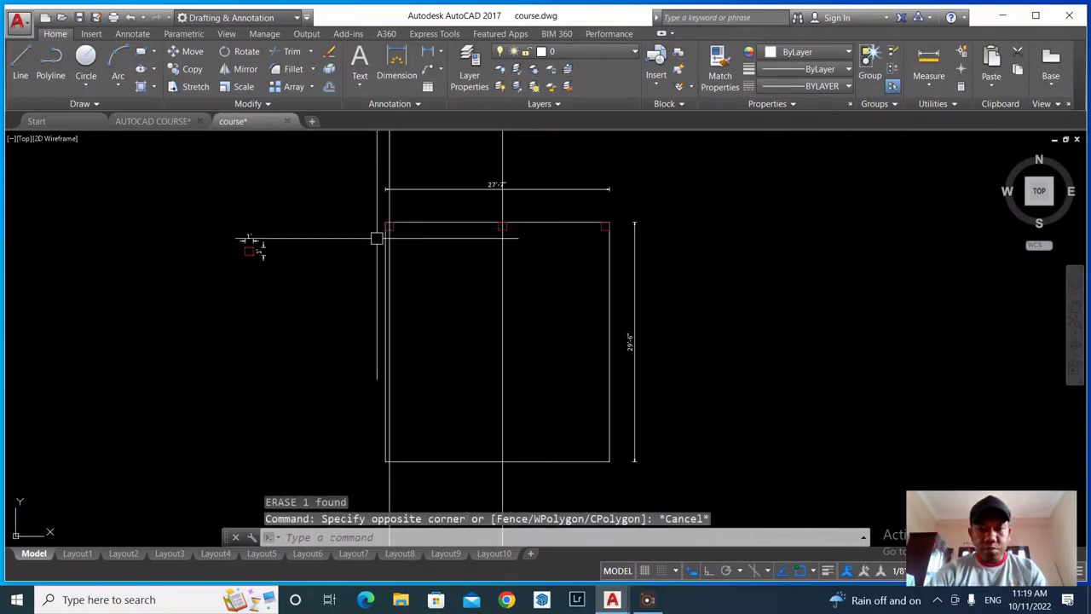
Draw a horizontal construction line through the midpoint of the upper-left square's west edge
text(x)
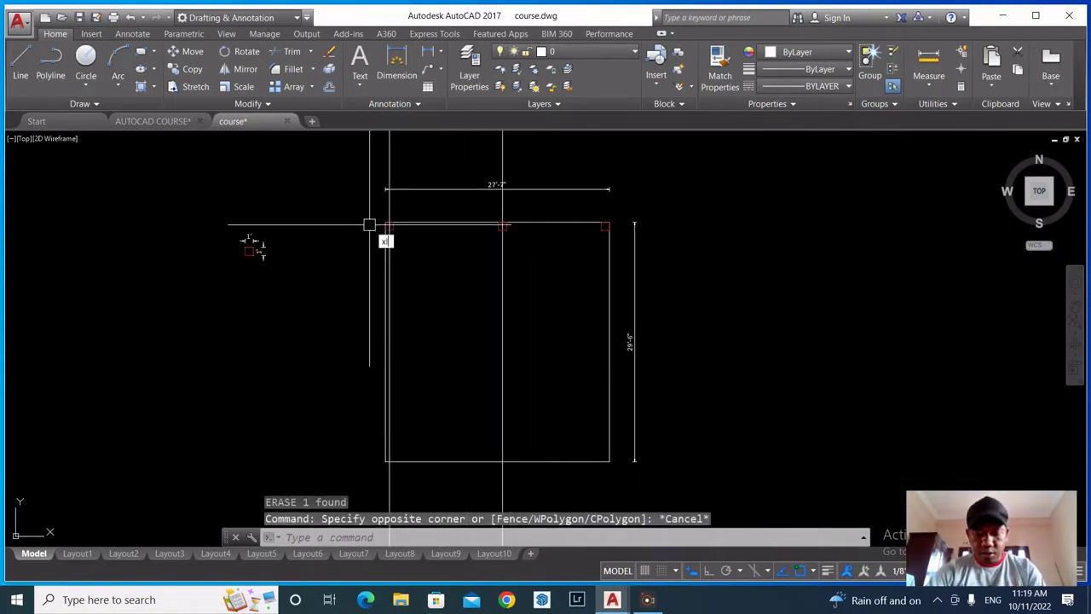
text(l)
key(Return)
text(h)
key(Return)
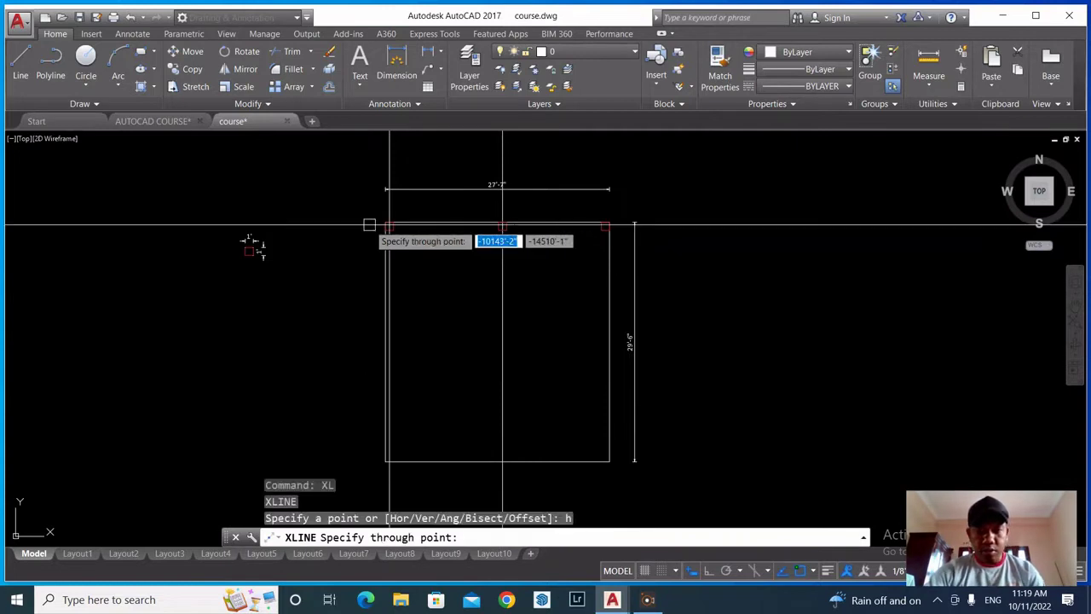
scroll(410, 227, up, 5)
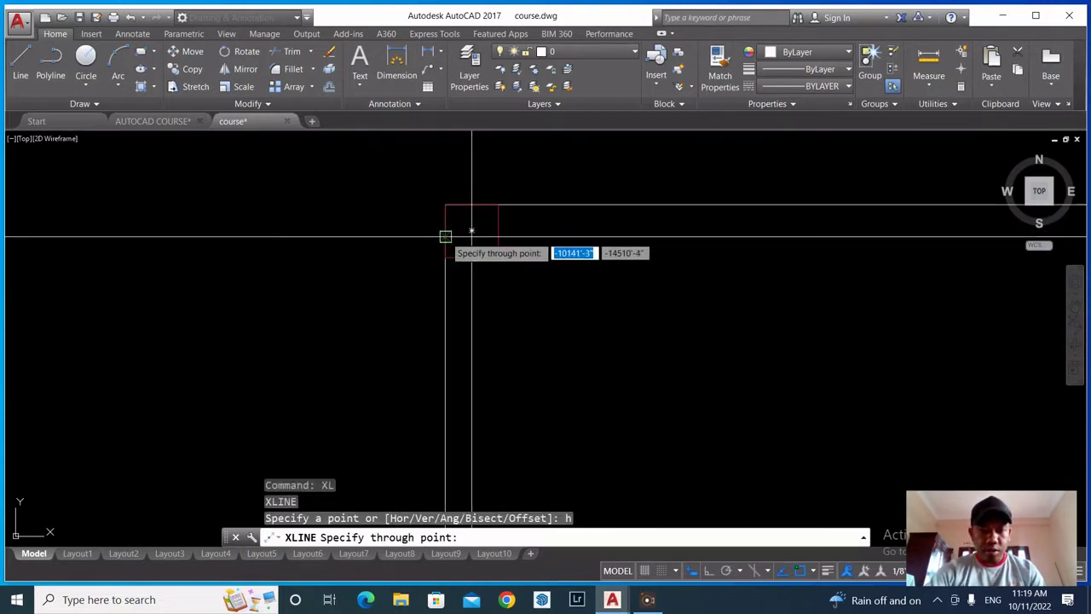
click(440, 230)
key(Escape)
scroll(395, 230, down, 4)
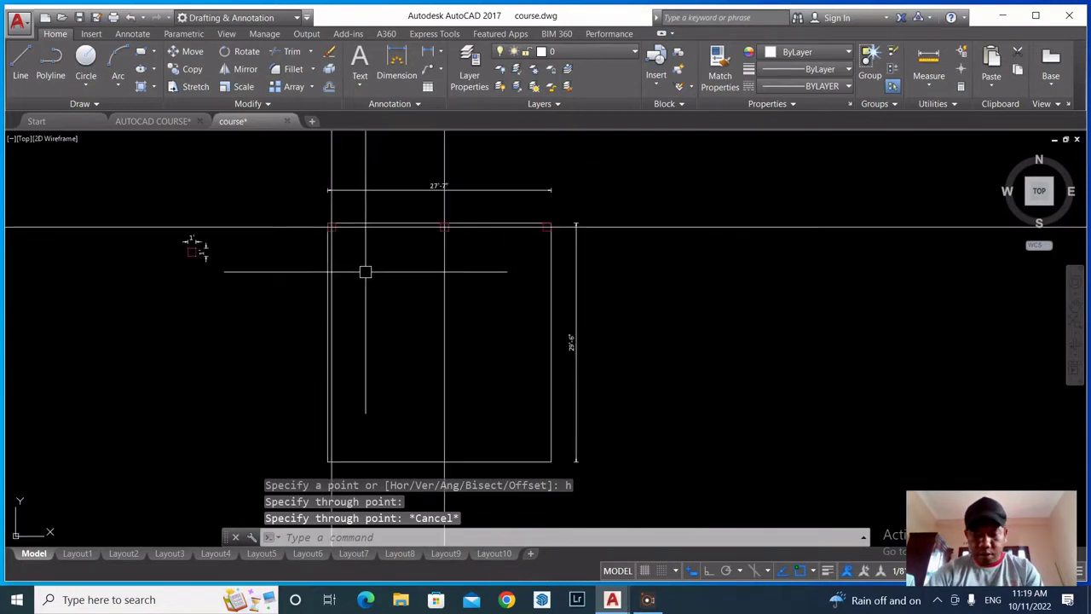
Offset the horizontal construction line 10'5" to the south, into the building rectangle
text(o)
key(Return)
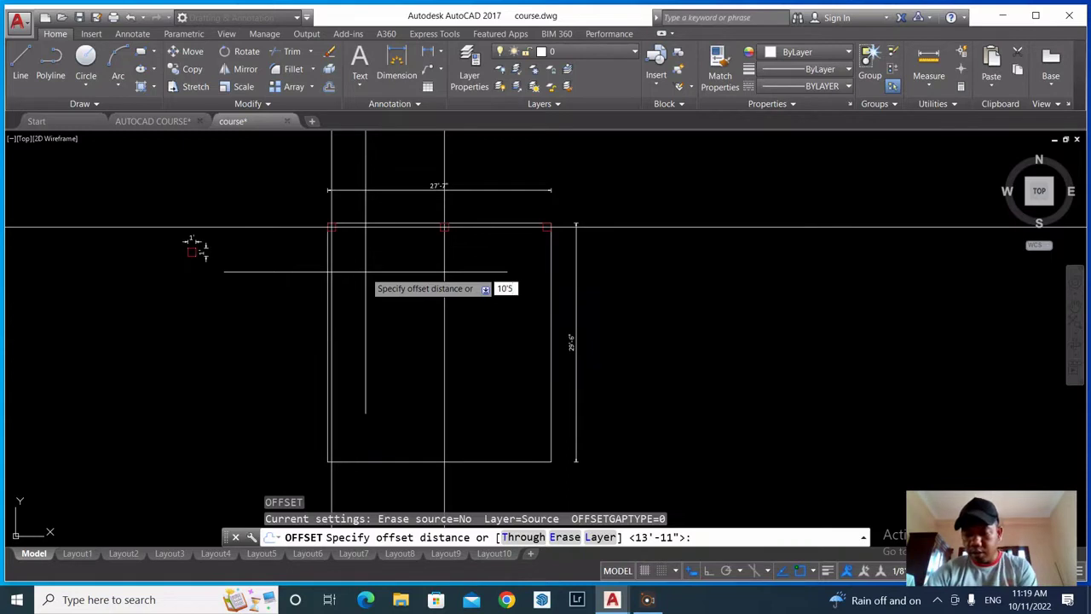
text(10'5)
key(Return)
click(287, 229)
click(266, 326)
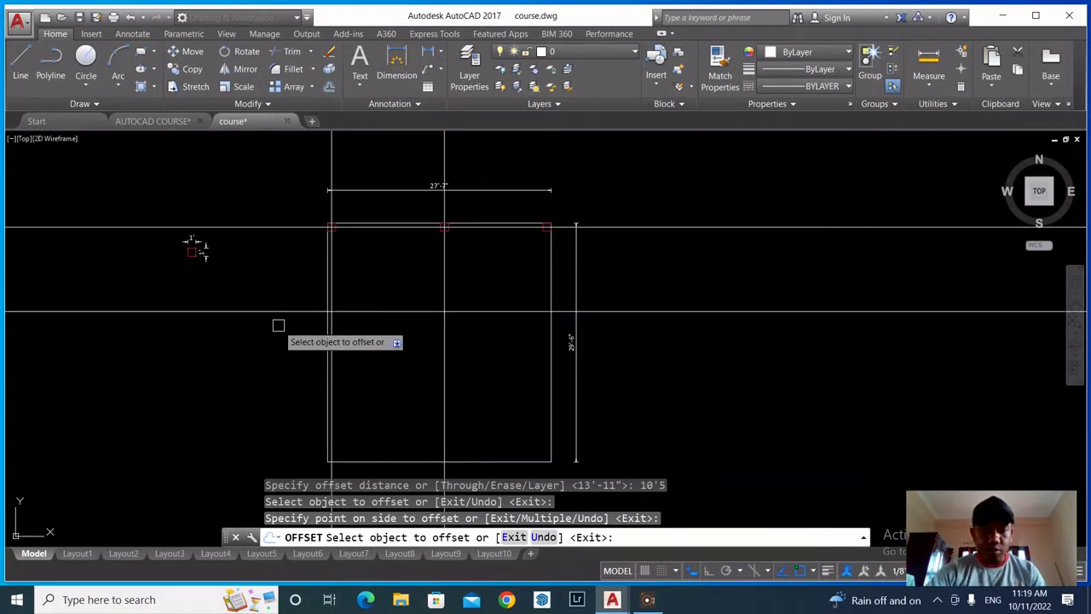
key(Return)
Offset the second horizontal construction line a further 7'9" to the south
key(Return)
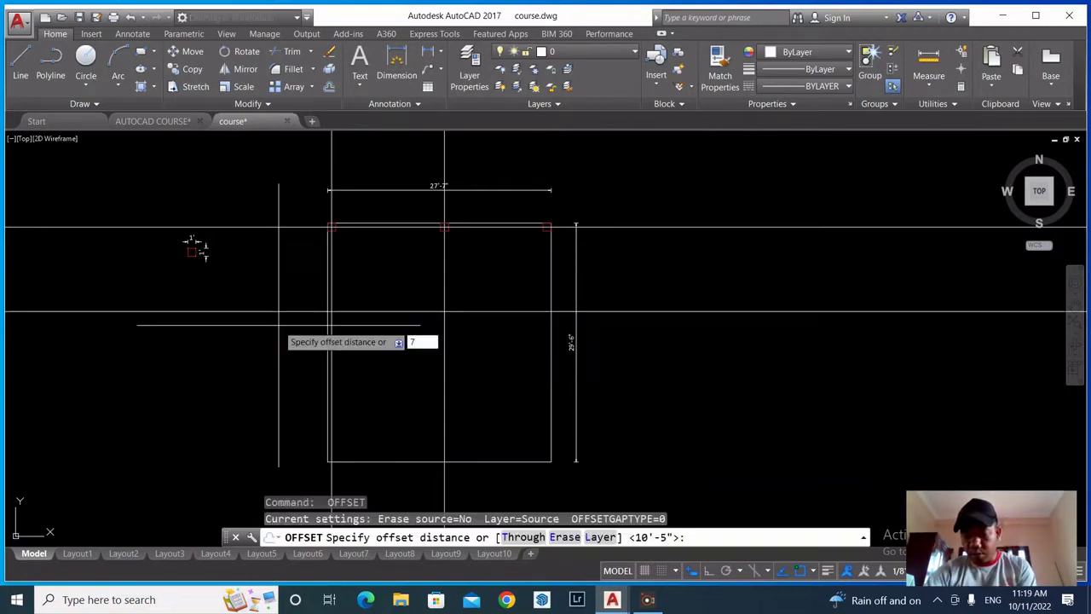
text(7'9)
key(Return)
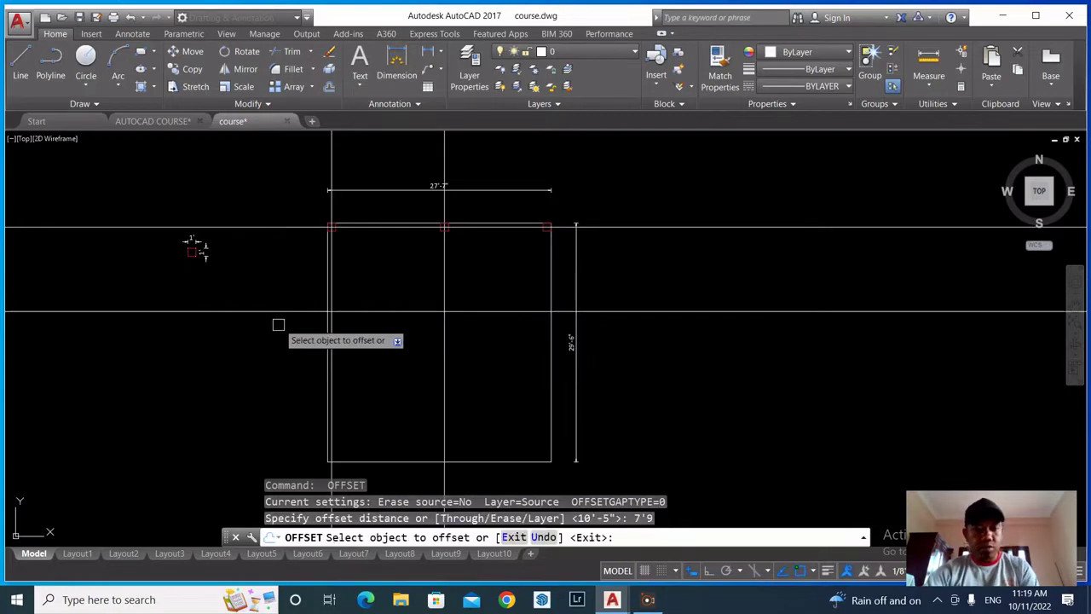
click(282, 312)
click(409, 345)
scroll(474, 284, down, 4)
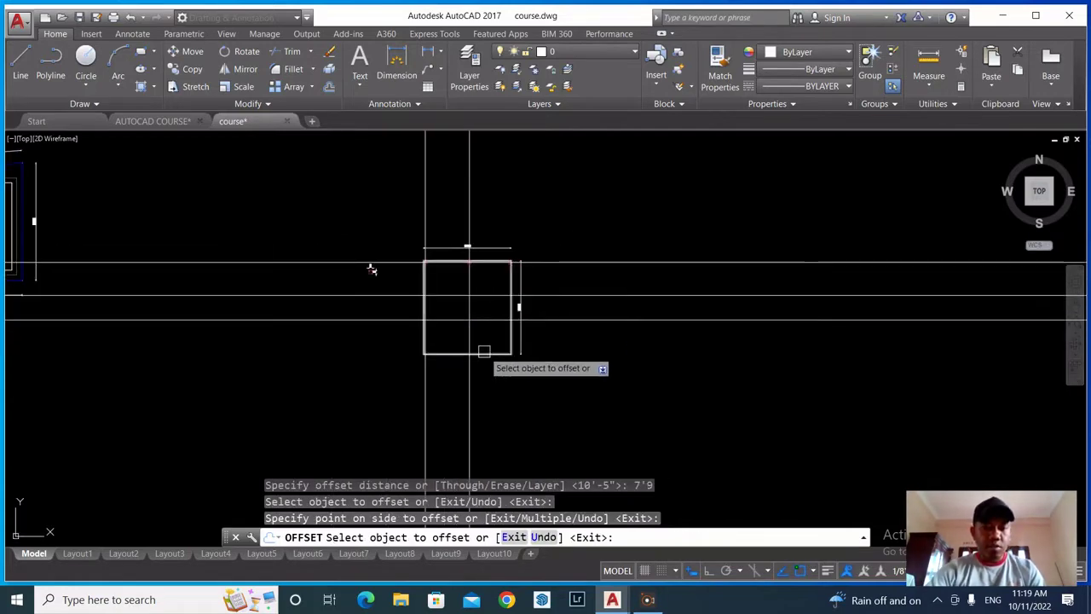
scroll(485, 349, up, 4)
scroll(480, 350, down, 2)
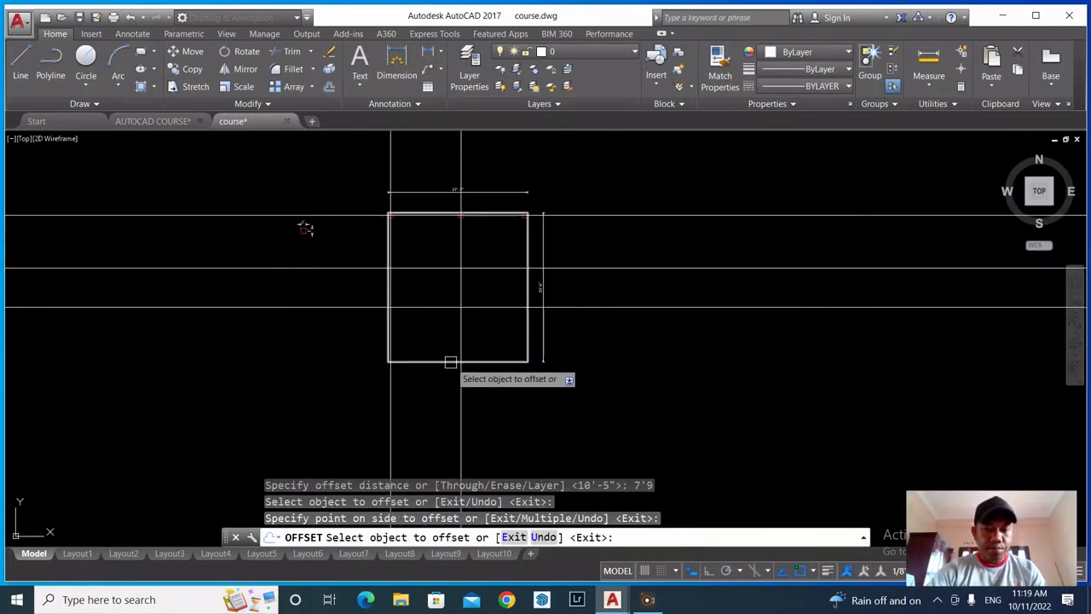
key(Escape)
scroll(376, 268, down, 2)
scroll(327, 270, up, 2)
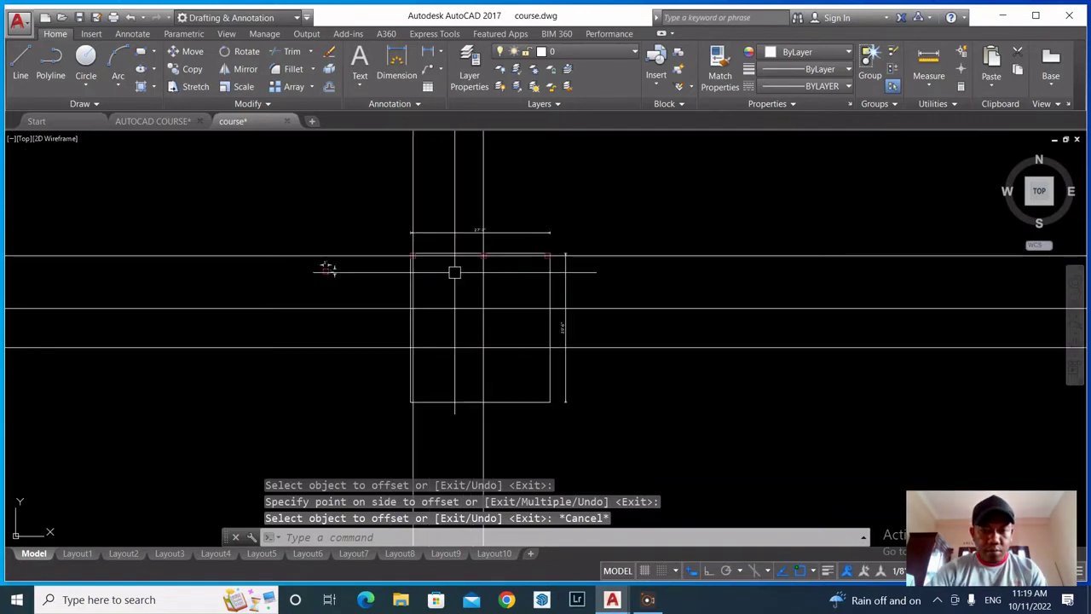
scroll(417, 253, up, 4)
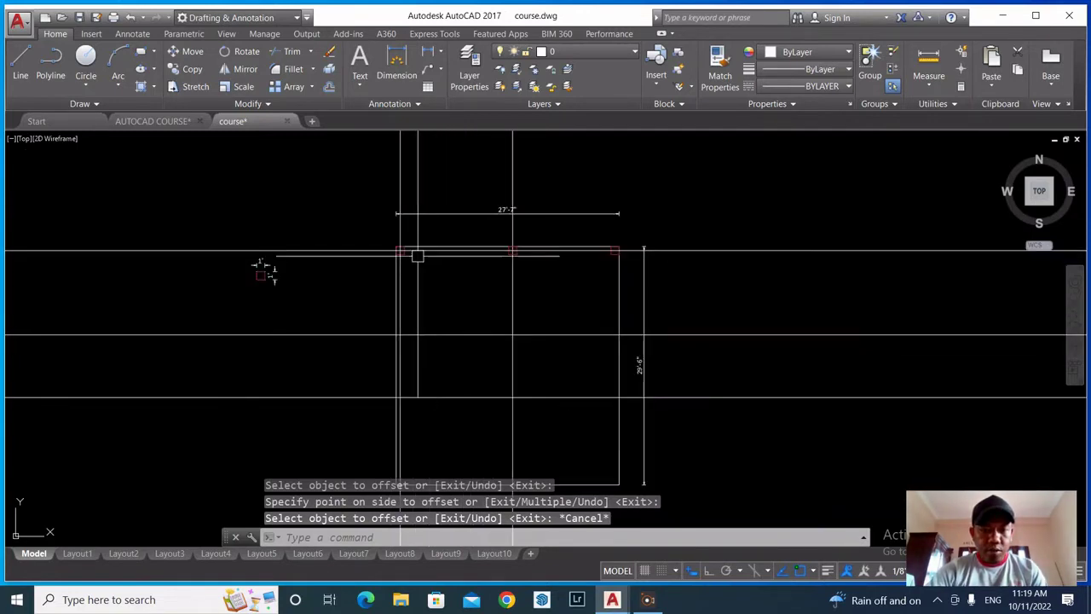
click(319, 220)
click(767, 277)
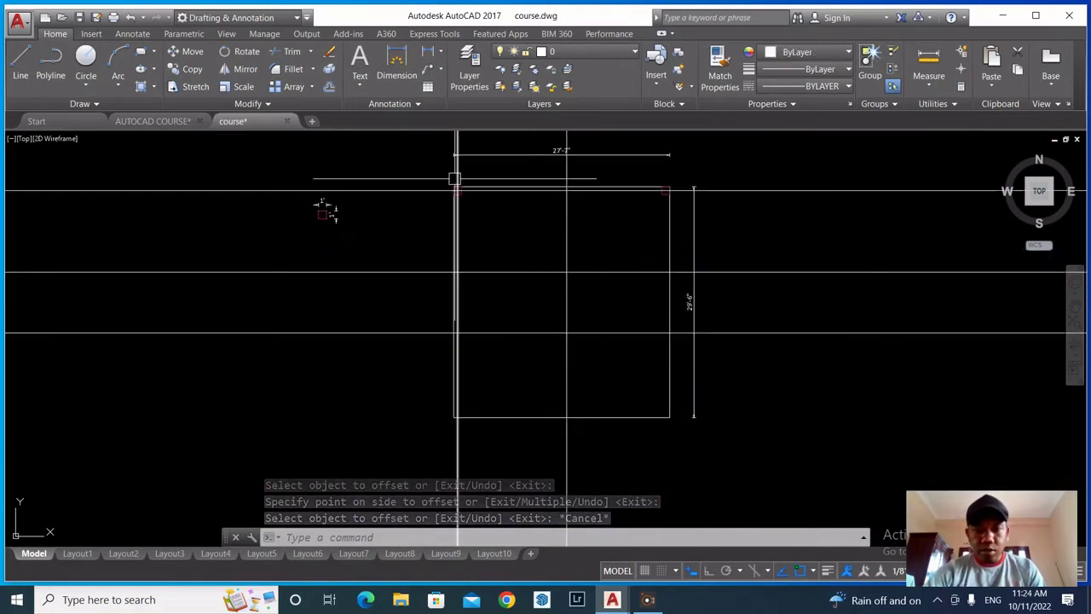
Copy the upper-left square by its centre to where the offset vertical construction line crosses the northernmost horizontal construction line
scroll(449, 179, up, 4)
click(420, 181)
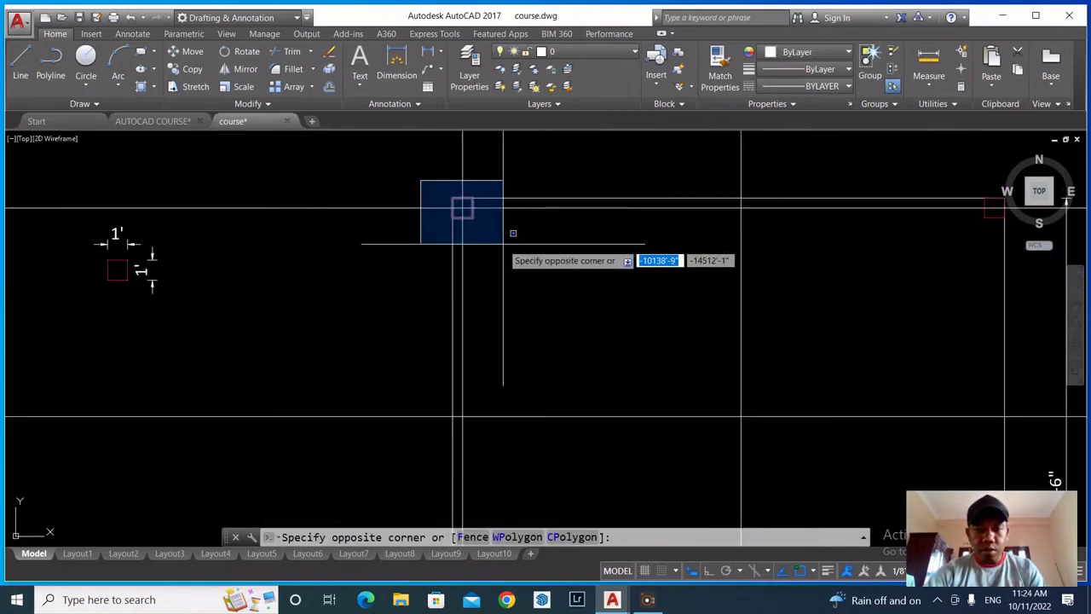
click(503, 243)
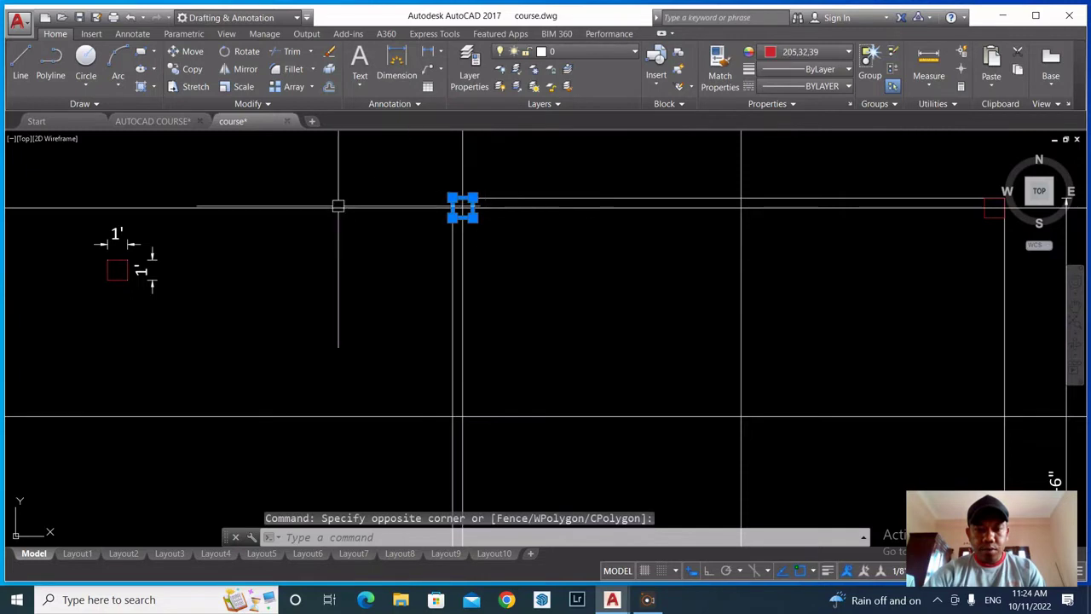
scroll(338, 204, down, 3)
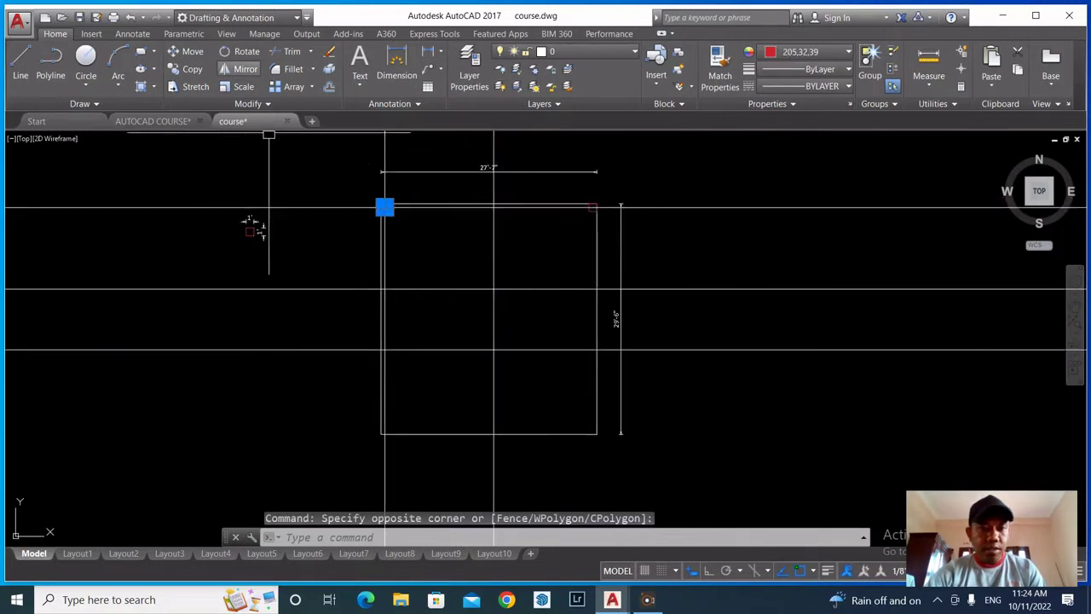
click(192, 70)
scroll(378, 210, up, 4)
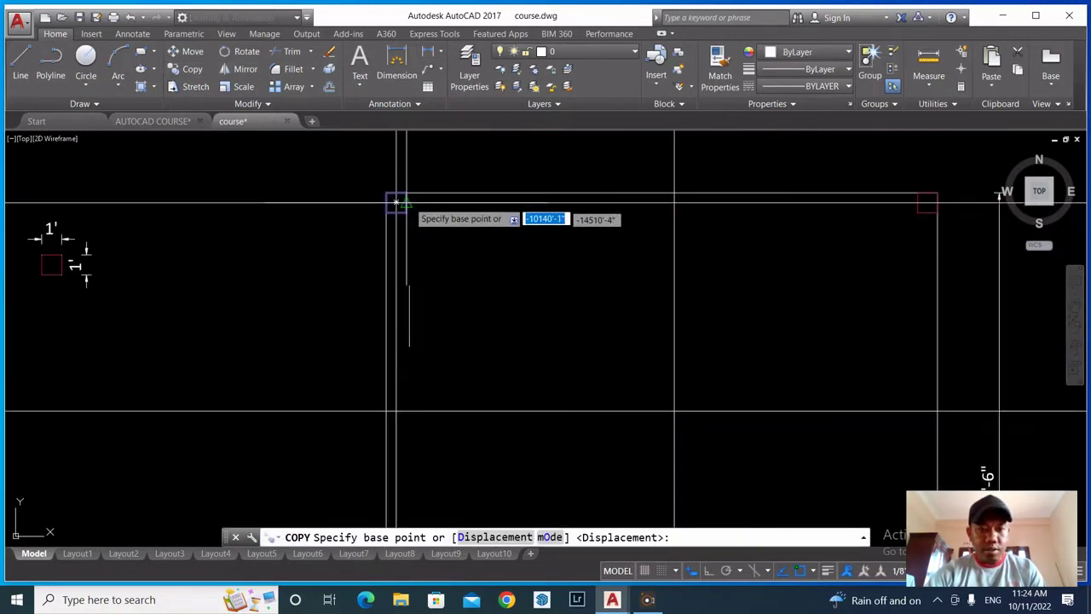
click(396, 199)
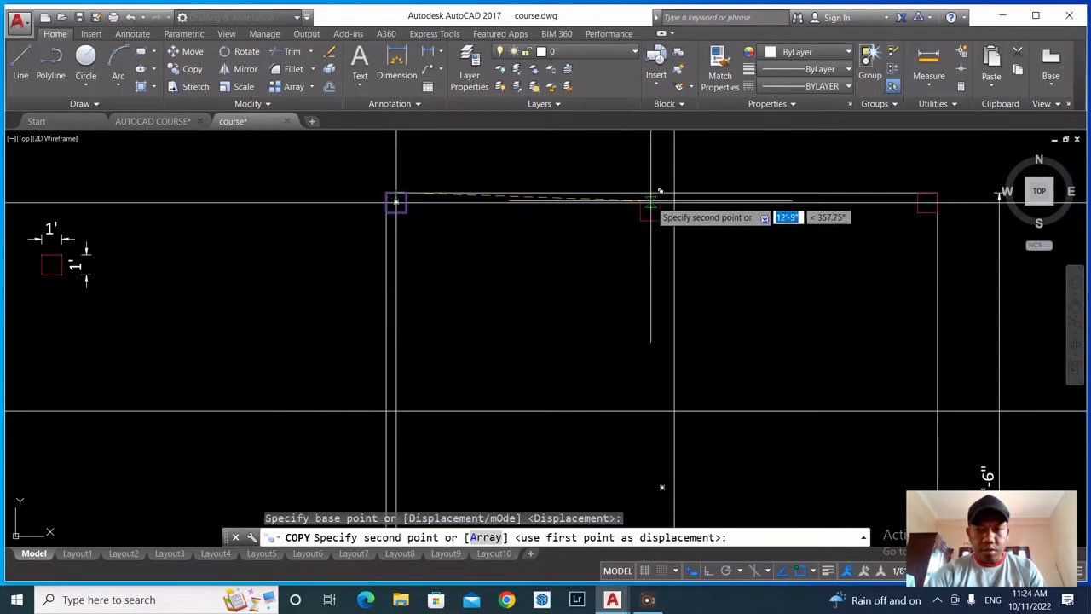
click(674, 201)
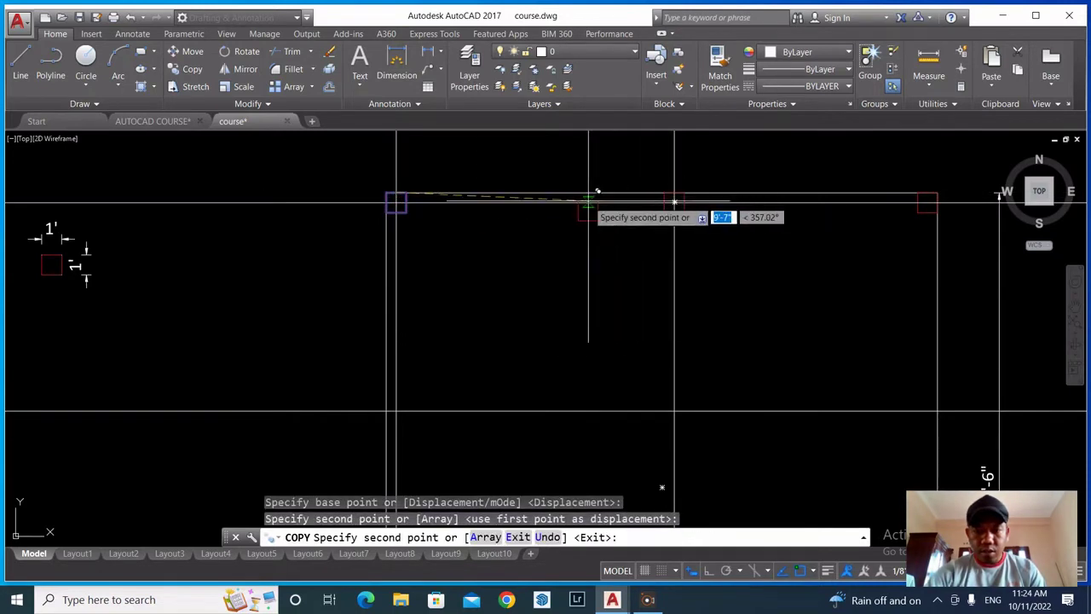
key(Escape)
scroll(396, 202, down, 2)
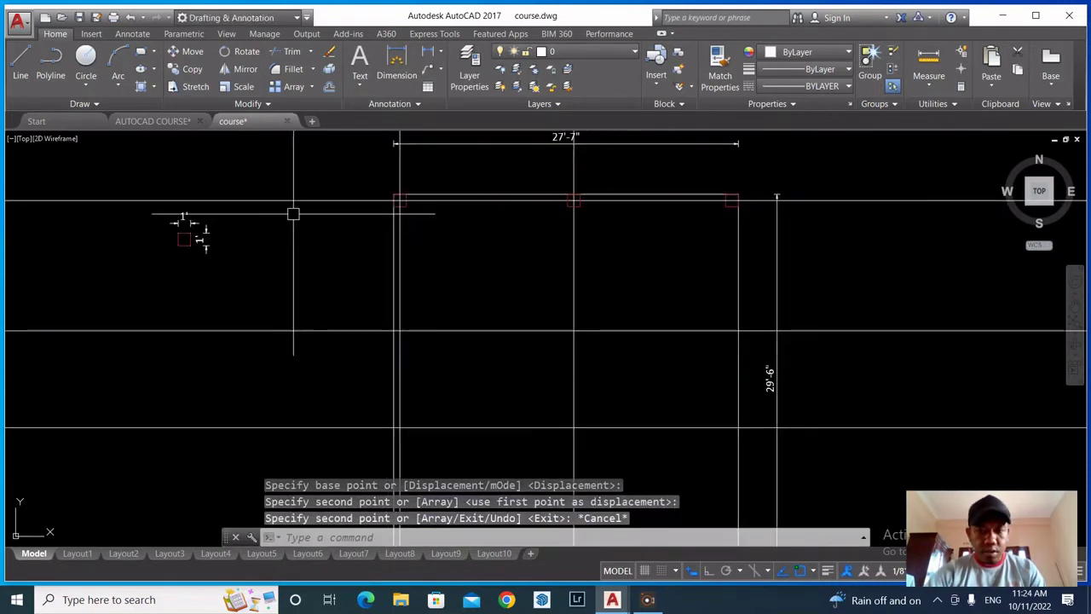
Copy the northern row of three squares by the middle square's centre to where the middle vertical construction line crosses the second horizontal construction line
click(359, 185)
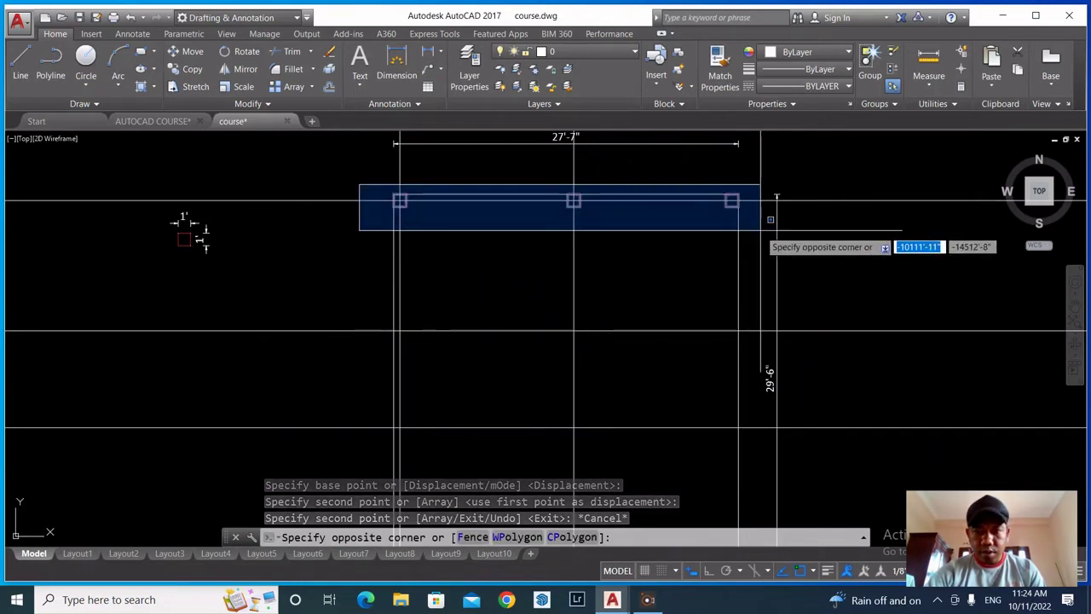
click(762, 230)
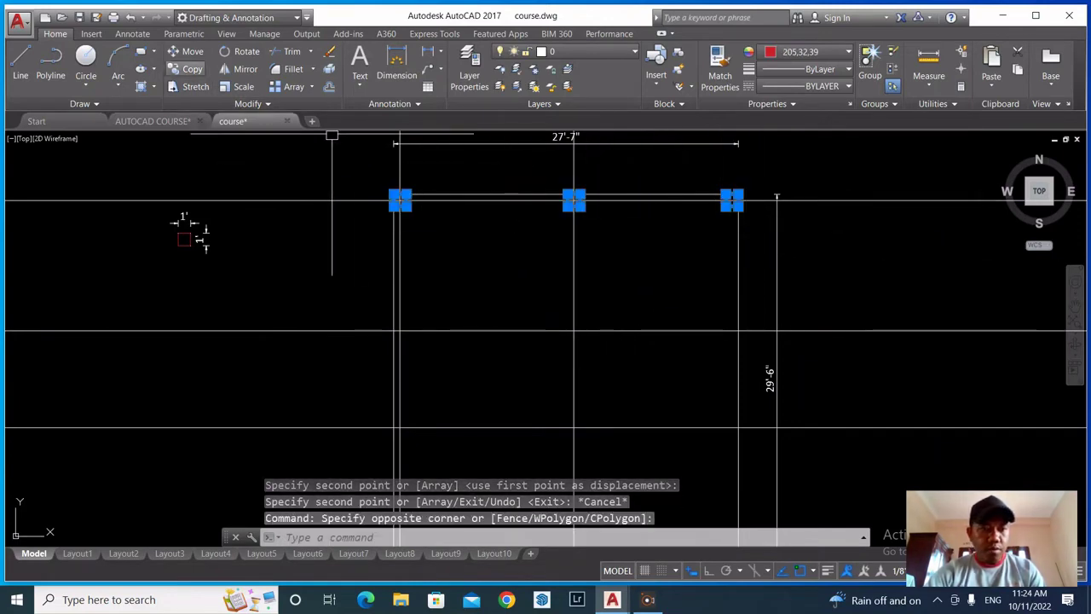
text(co)
key(Return)
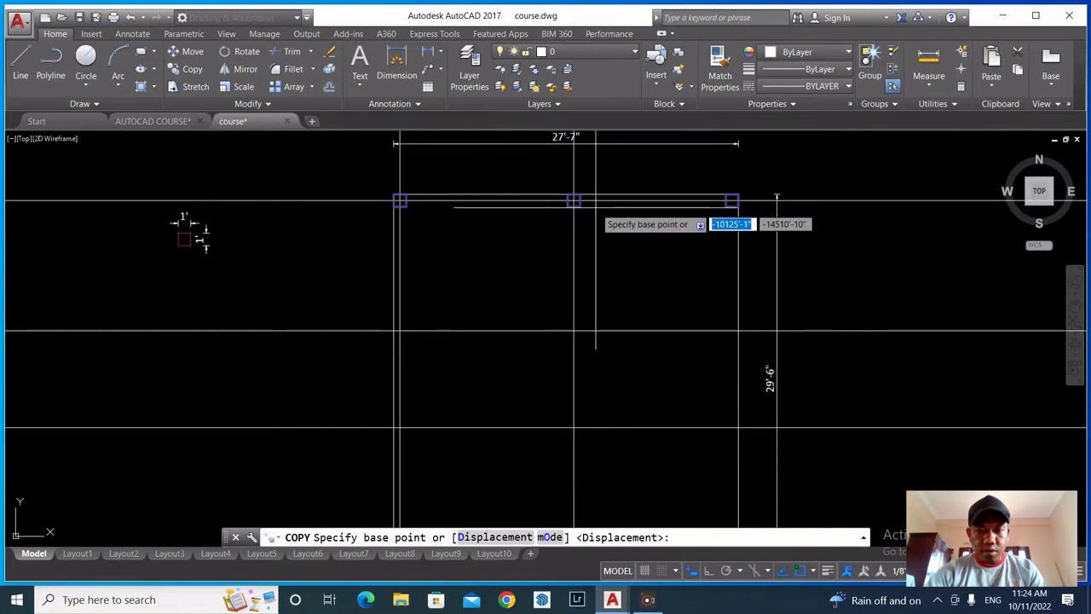
scroll(574, 202, up, 2)
scroll(574, 202, up, 2)
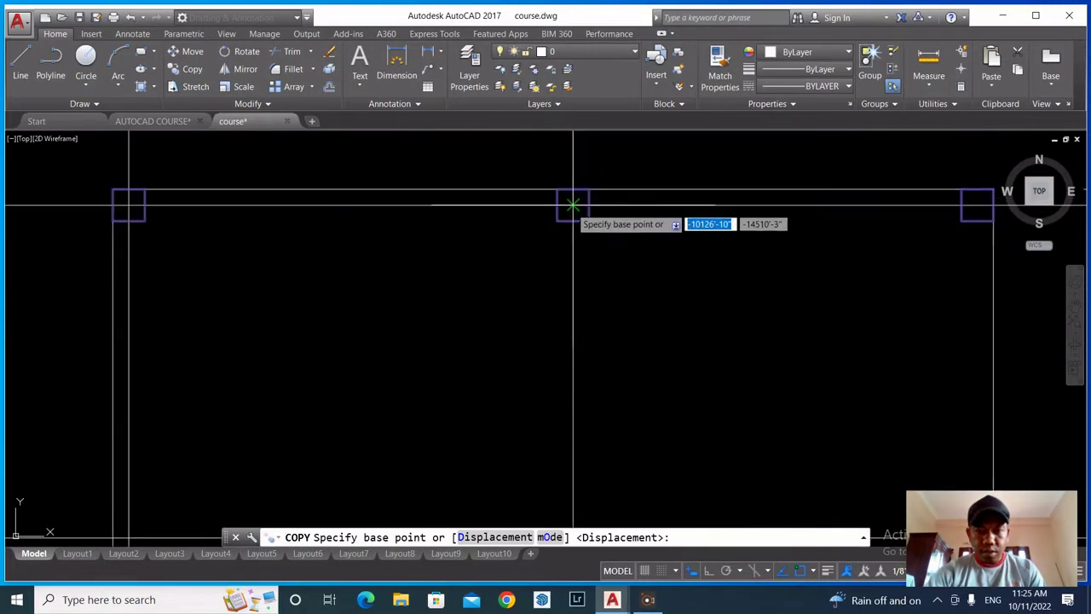
click(572, 202)
scroll(554, 183, down, 4)
scroll(523, 324, up, 4)
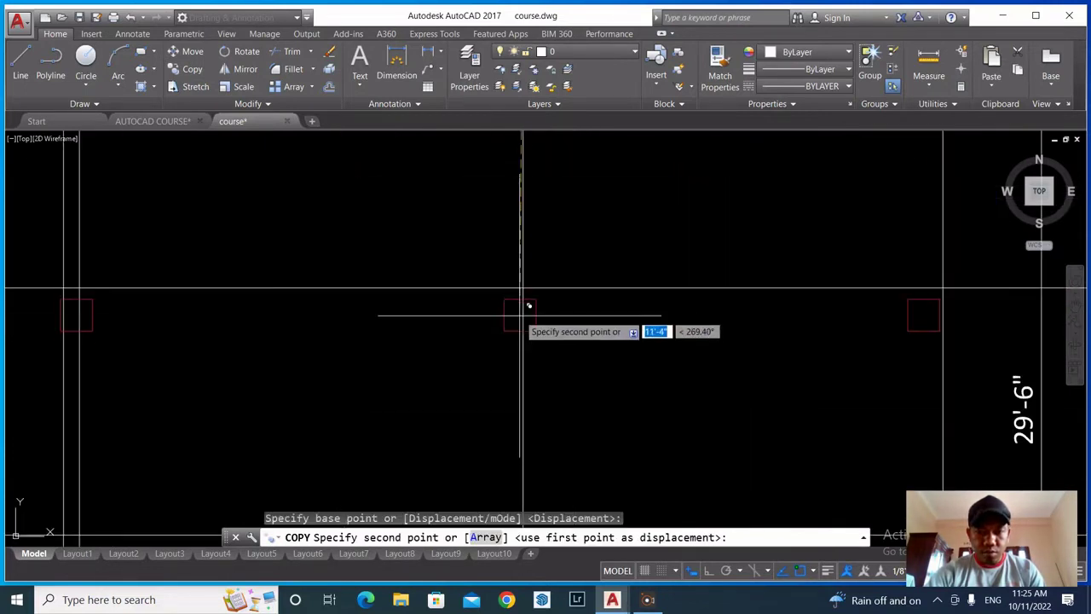
click(533, 278)
Place another copy of the three-square row where the middle vertical construction line crosses the southernmost horizontal construction line
scroll(455, 177, down, 2)
scroll(529, 271, up, 3)
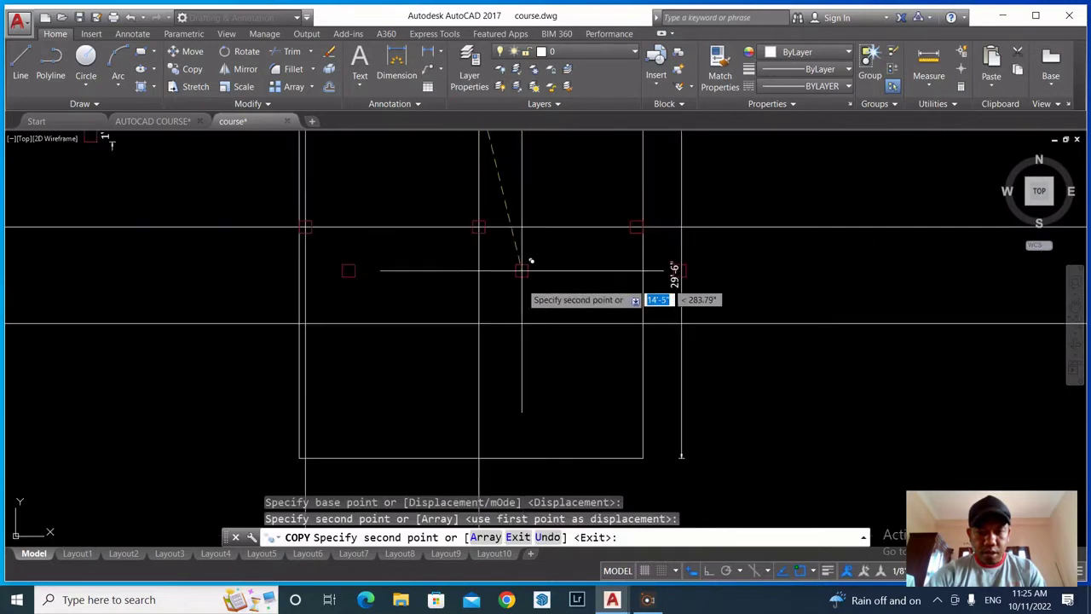
scroll(489, 314, up, 4)
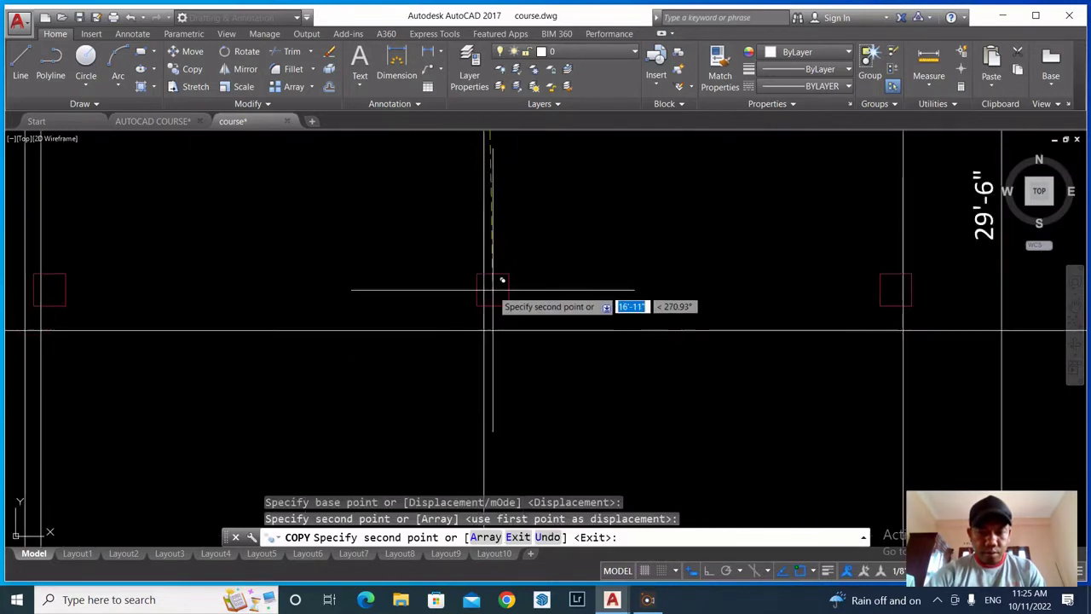
click(495, 316)
Place a last copy of the row centred where the middle vertical construction line meets the rectangle's south edge, and finish copying
scroll(491, 193, down, 6)
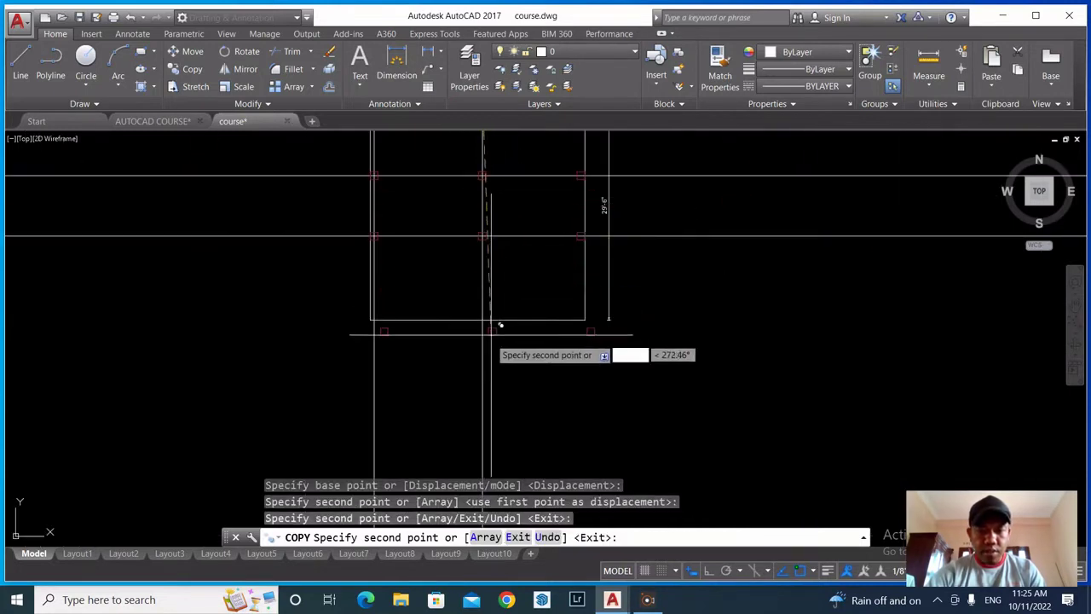
scroll(492, 315, up, 3)
click(493, 290)
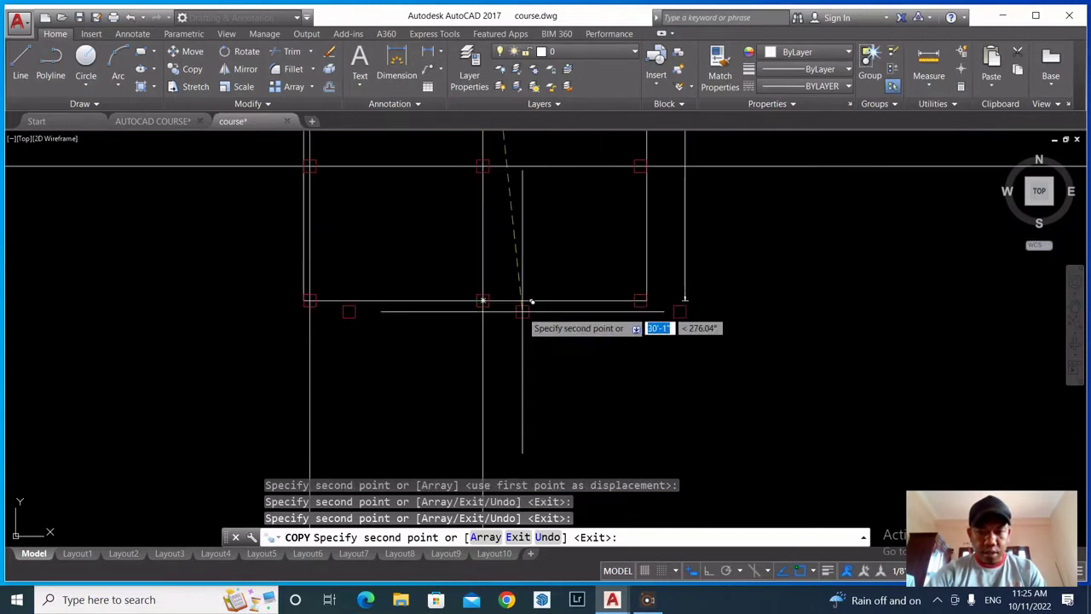
key(Escape)
scroll(516, 242, down, 2)
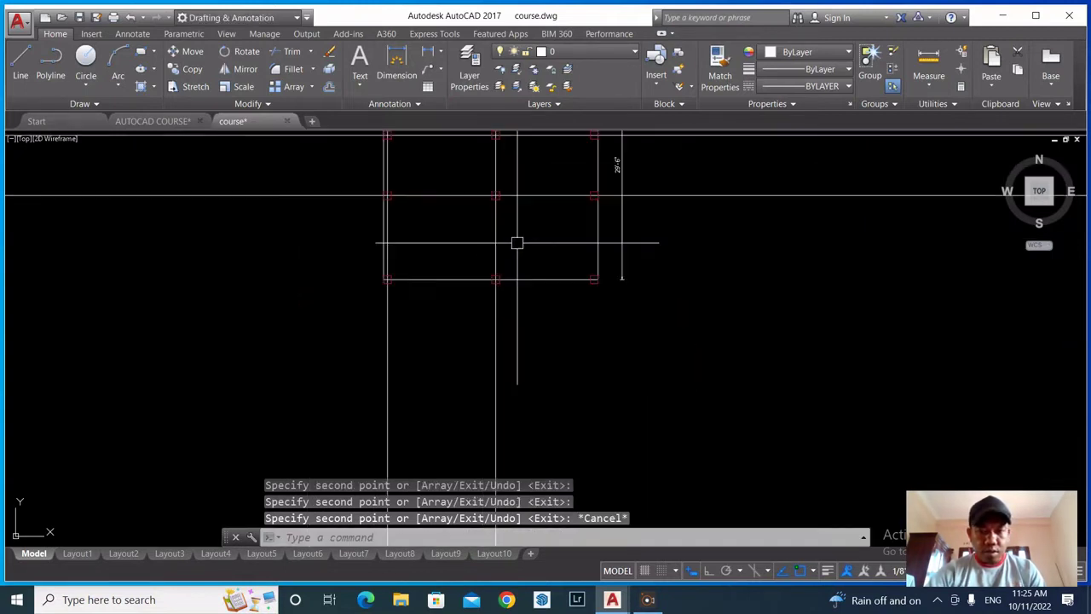
Move the three southernmost squares north so the eastern square's south-east corner sits on the building rectangle's south-east corner
scroll(424, 286, up, 3)
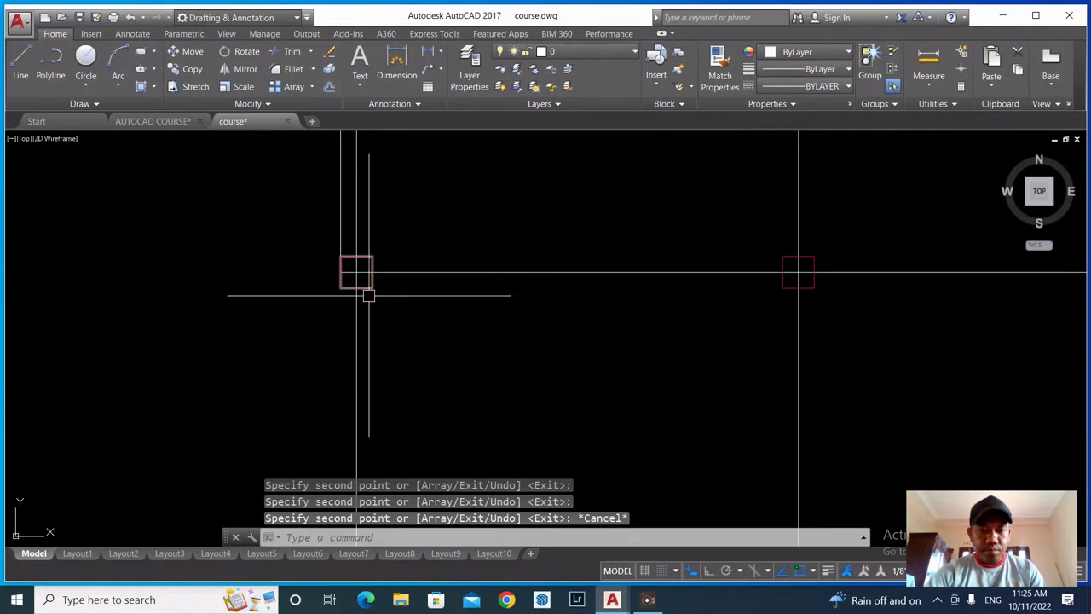
click(368, 289)
scroll(260, 271, down, 2)
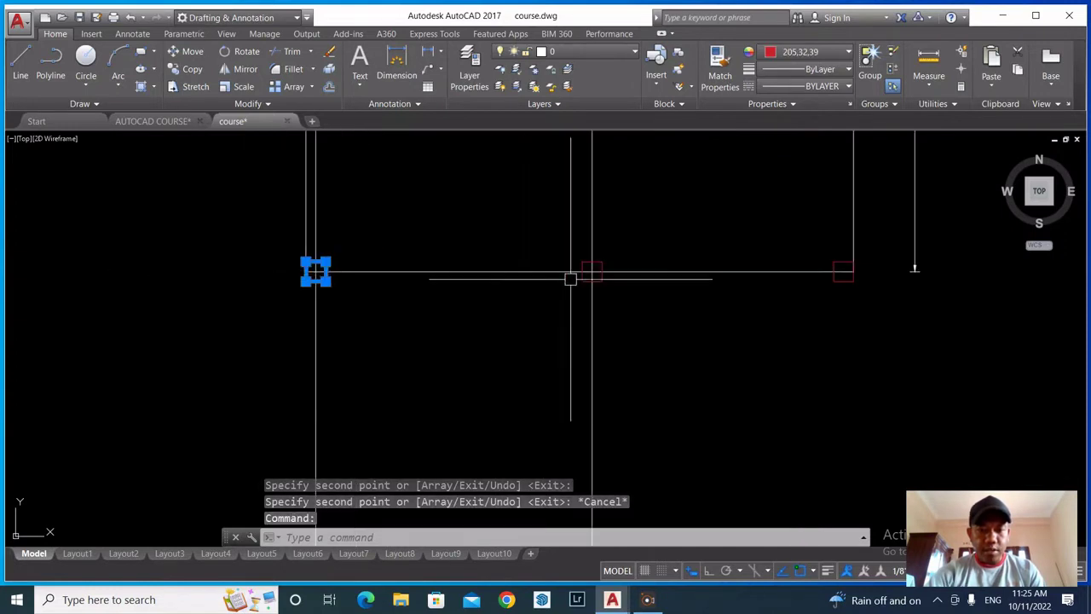
scroll(618, 287, up, 2)
scroll(580, 268, up, 2)
click(592, 277)
scroll(434, 257, down, 4)
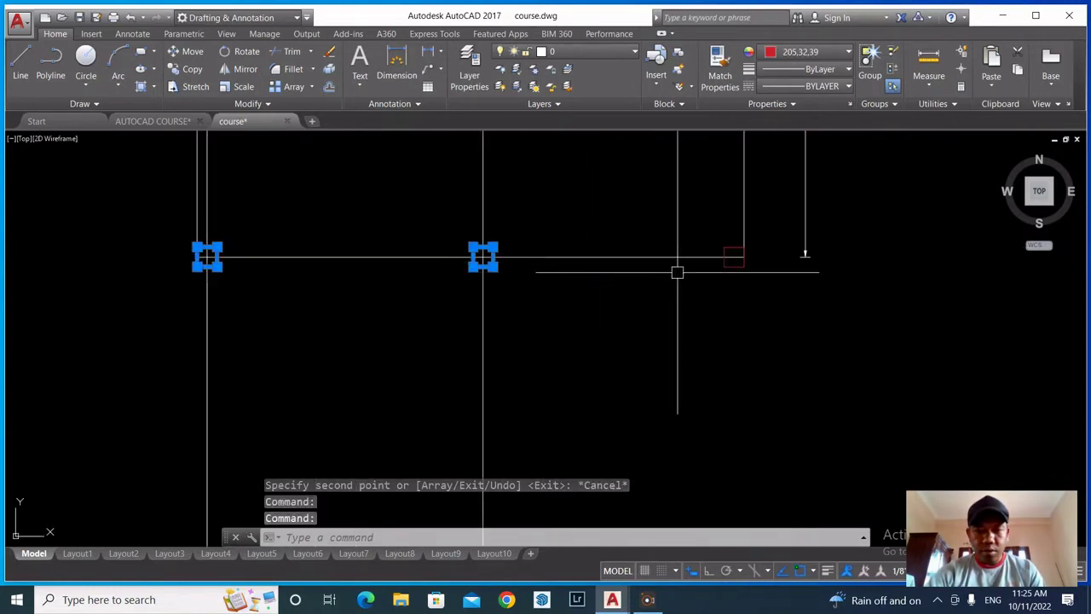
click(744, 267)
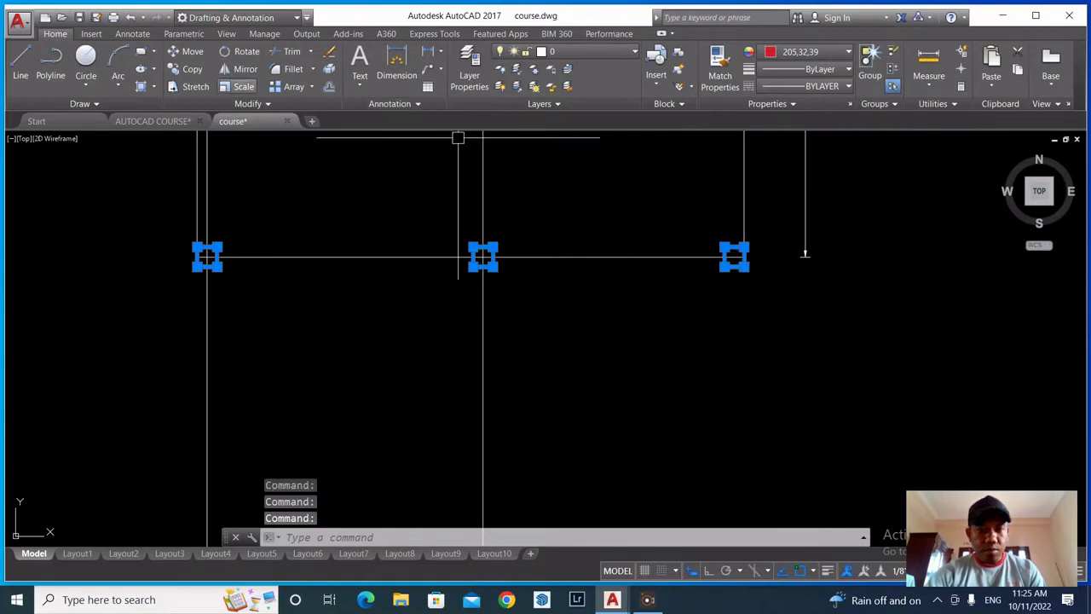
text(m)
key(Return)
scroll(771, 271, up, 3)
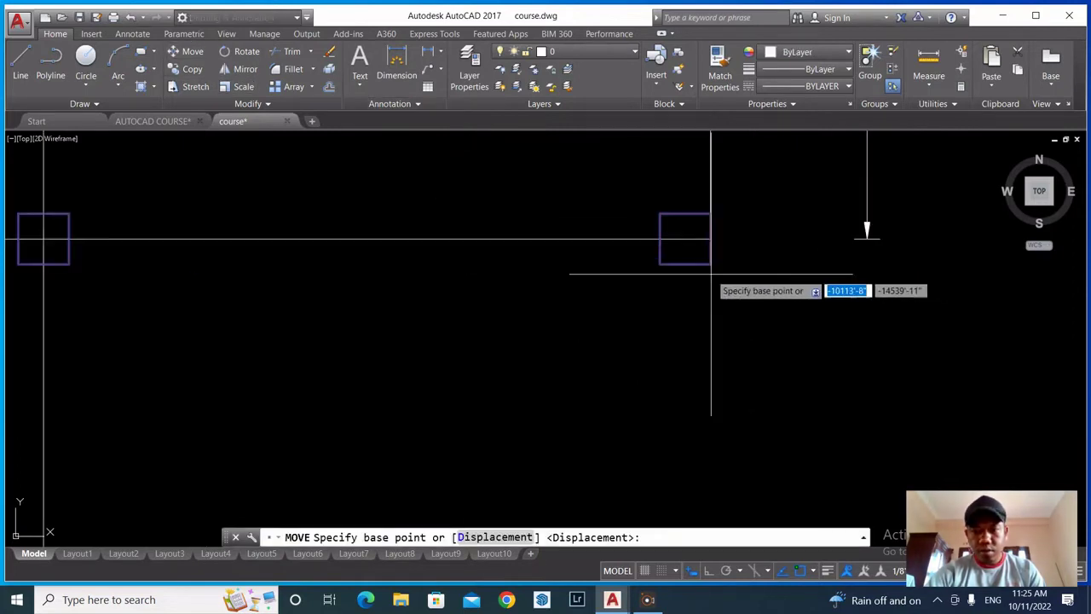
click(710, 266)
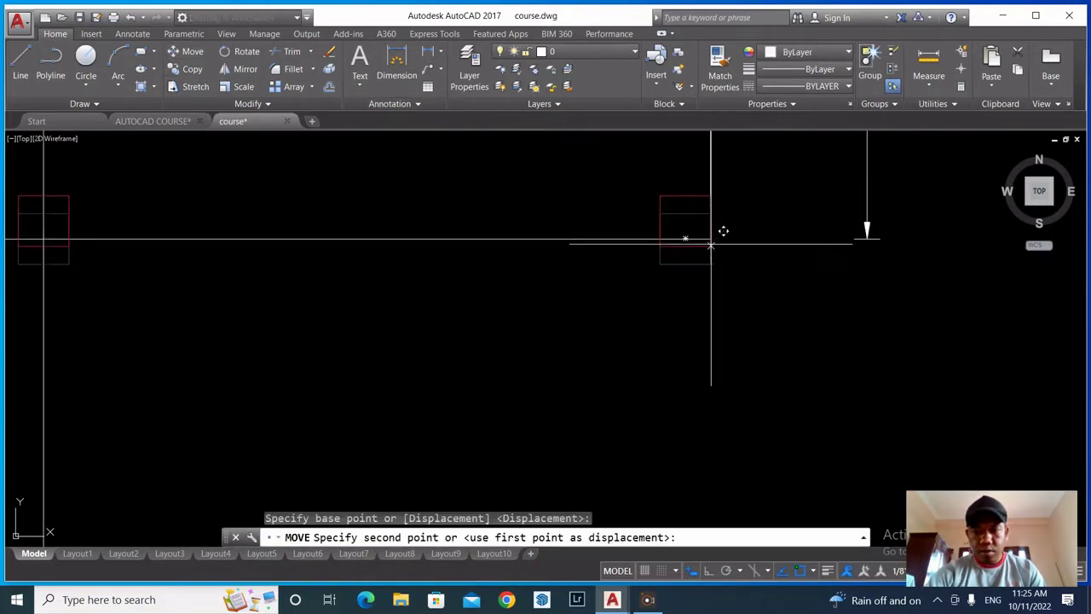
click(711, 239)
scroll(733, 255, up, 5)
scroll(614, 312, down, 2)
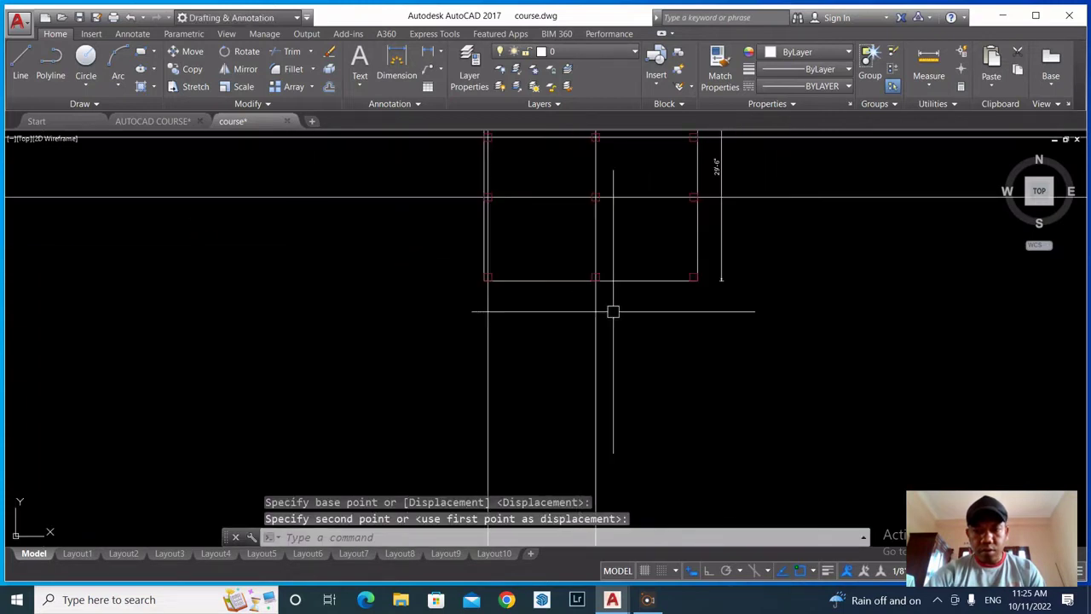
Erase all the horizontal and vertical construction lines, keeping the squares, the rectangle and the dimensions
scroll(433, 320, down, 2)
scroll(520, 281, up, 2)
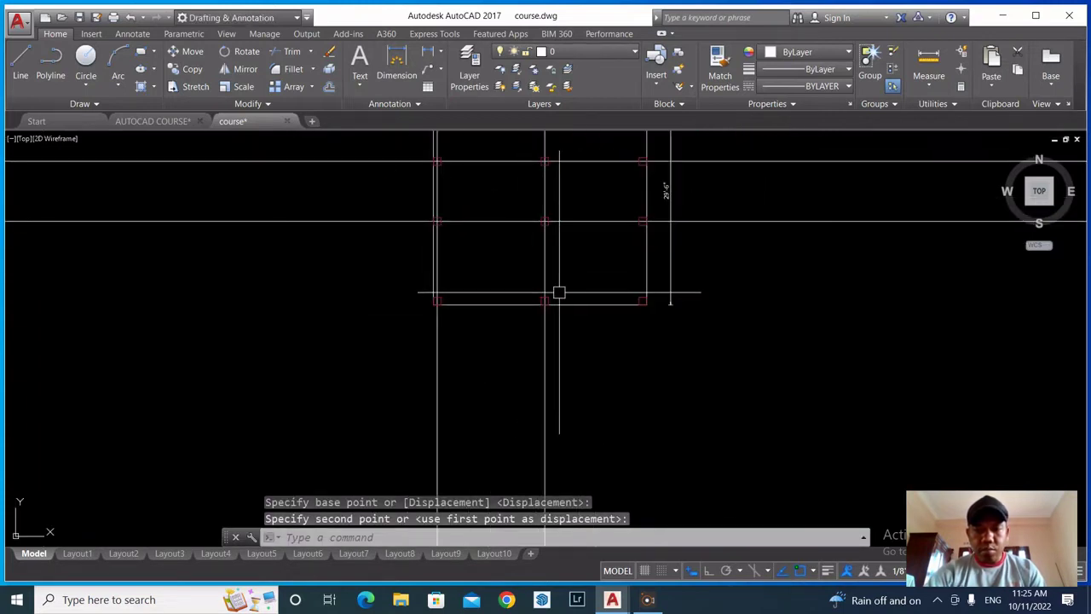
scroll(453, 290, down, 2)
scroll(433, 288, down, 2)
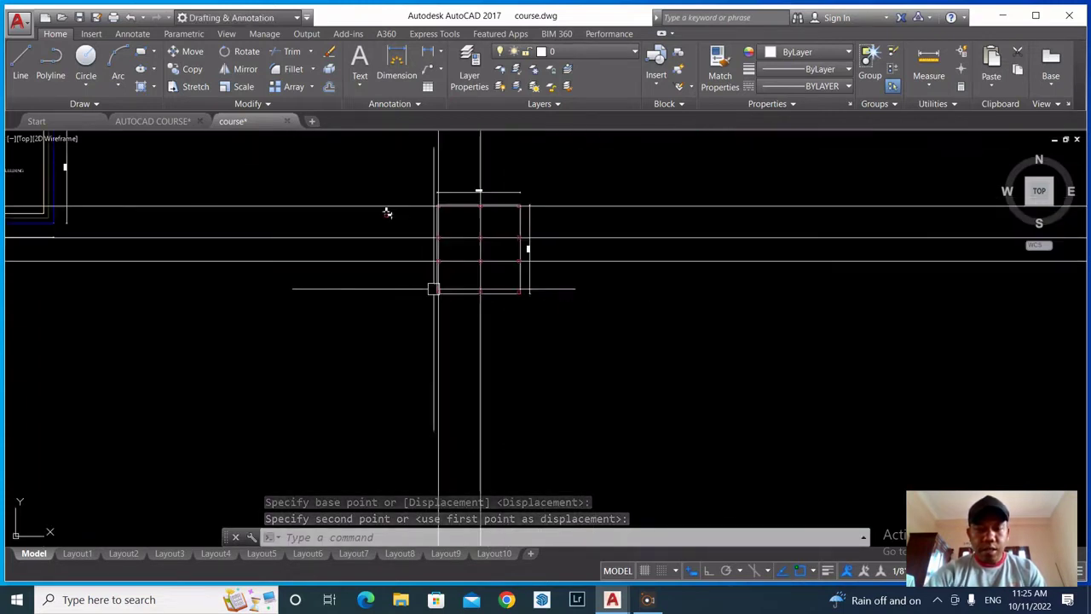
click(675, 319)
click(601, 201)
click(594, 366)
click(306, 344)
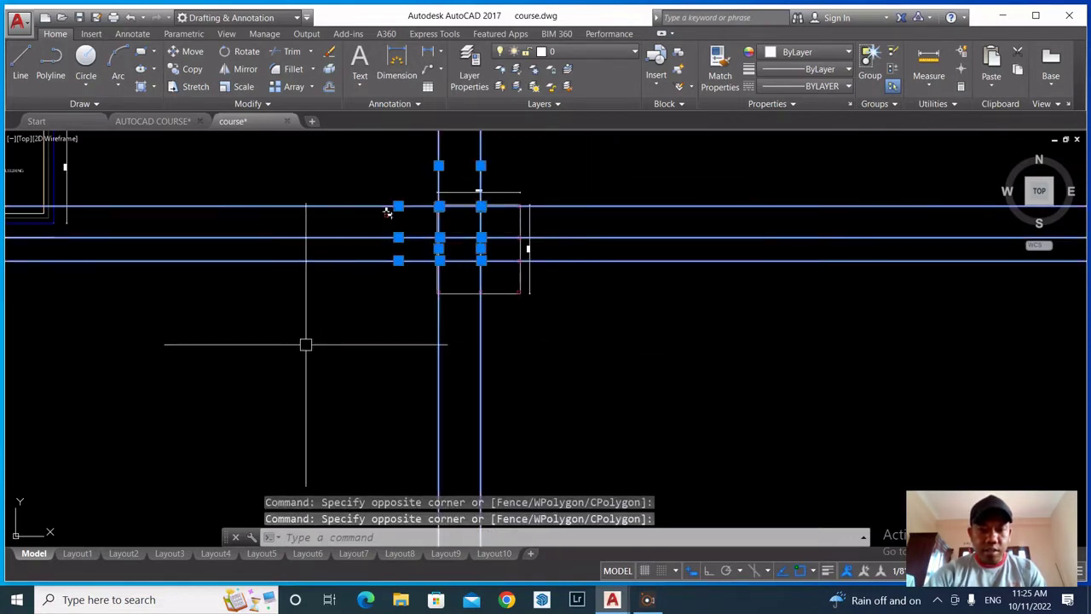
text(e)
key(Return)
scroll(467, 206, up, 4)
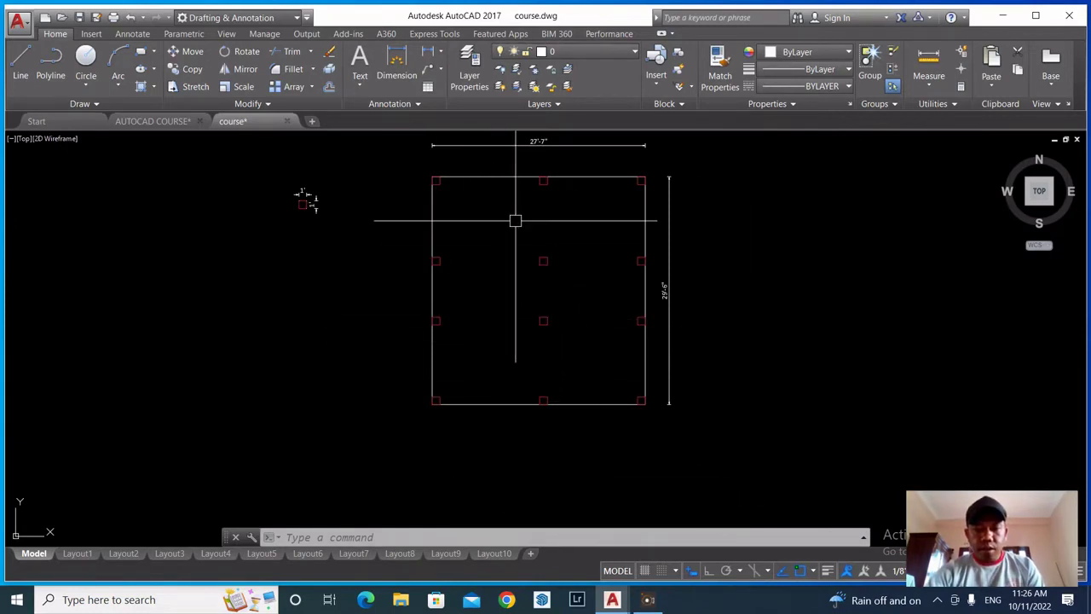
scroll(554, 225, up, 4)
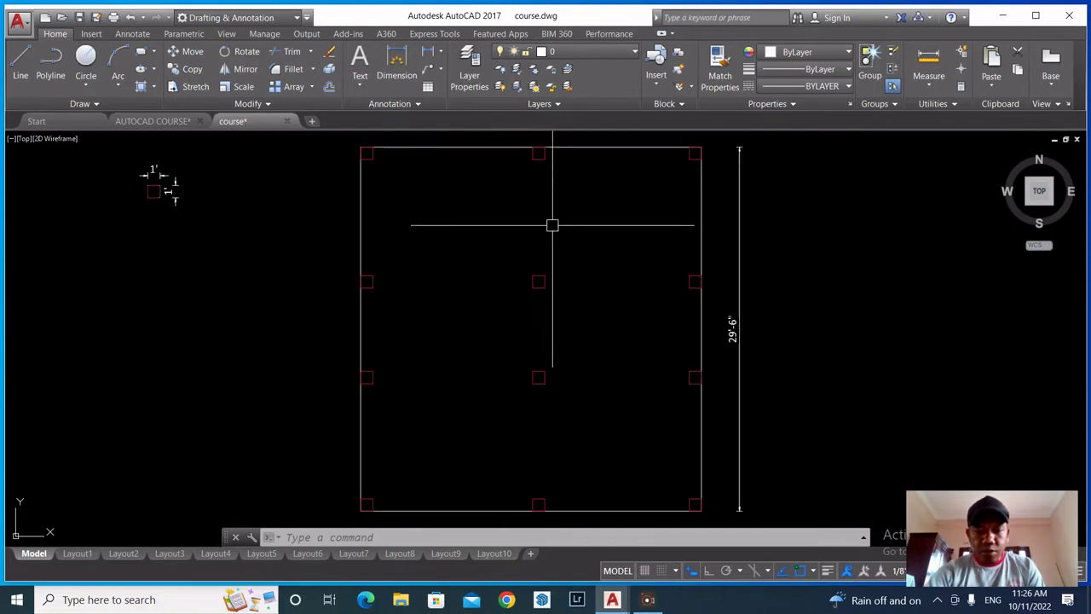
scroll(505, 246, down, 4)
scroll(436, 385, up, 2)
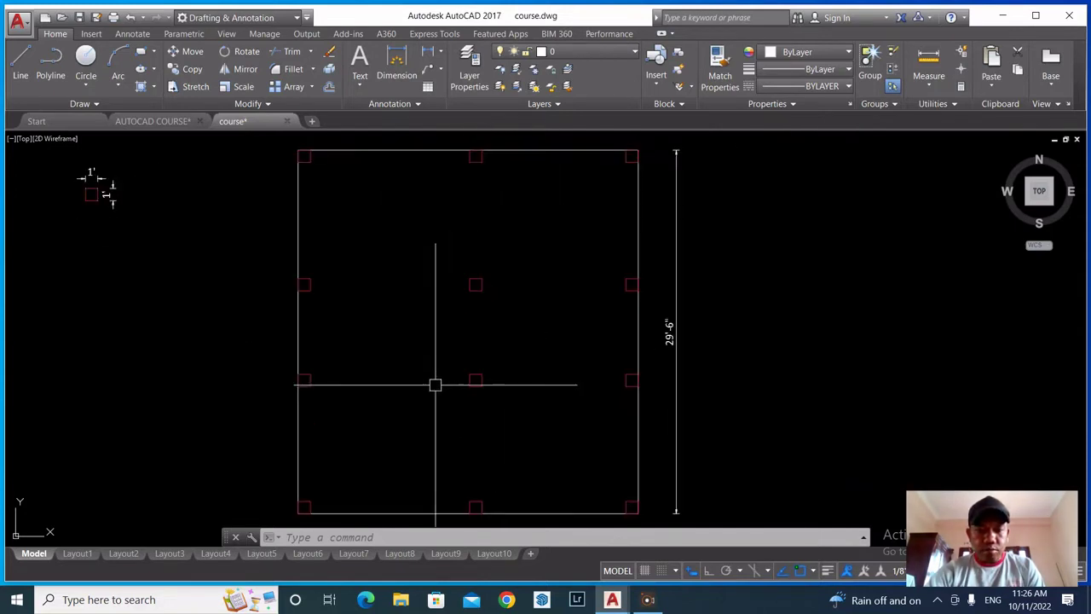
scroll(594, 283, down, 2)
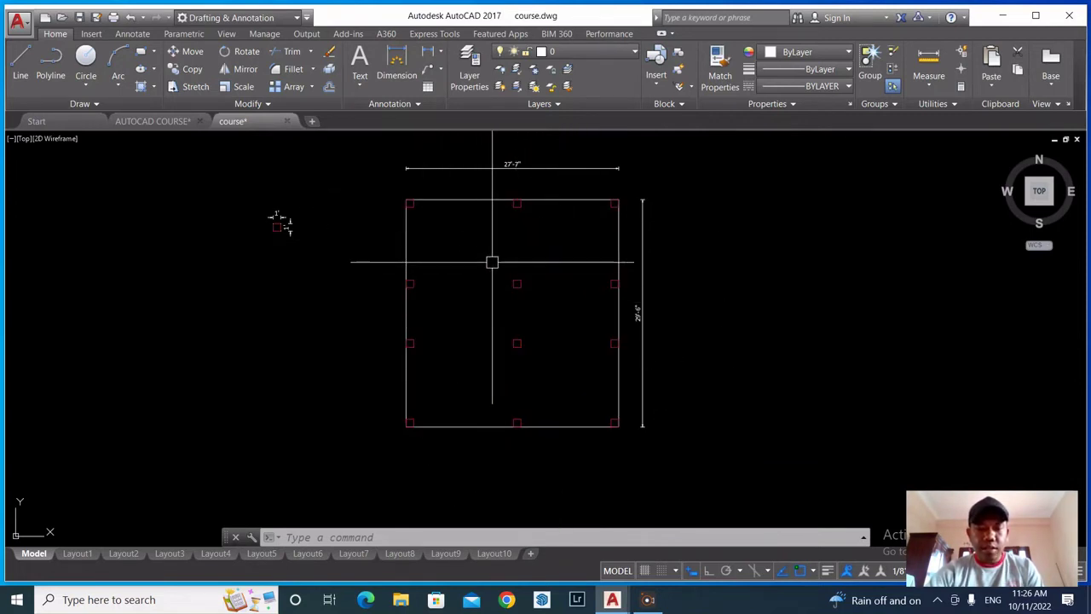
scroll(404, 319, up, 2)
scroll(404, 338, down, 2)
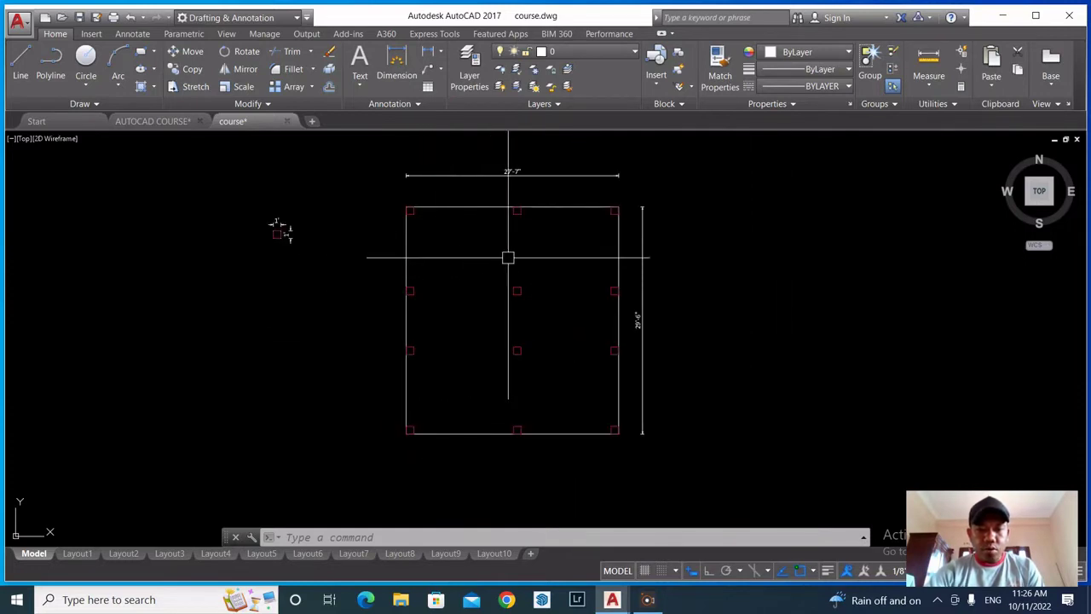
Start a wall line at the south-east corner of the second-row west column with a 2" segment going north
scroll(428, 309, up, 2)
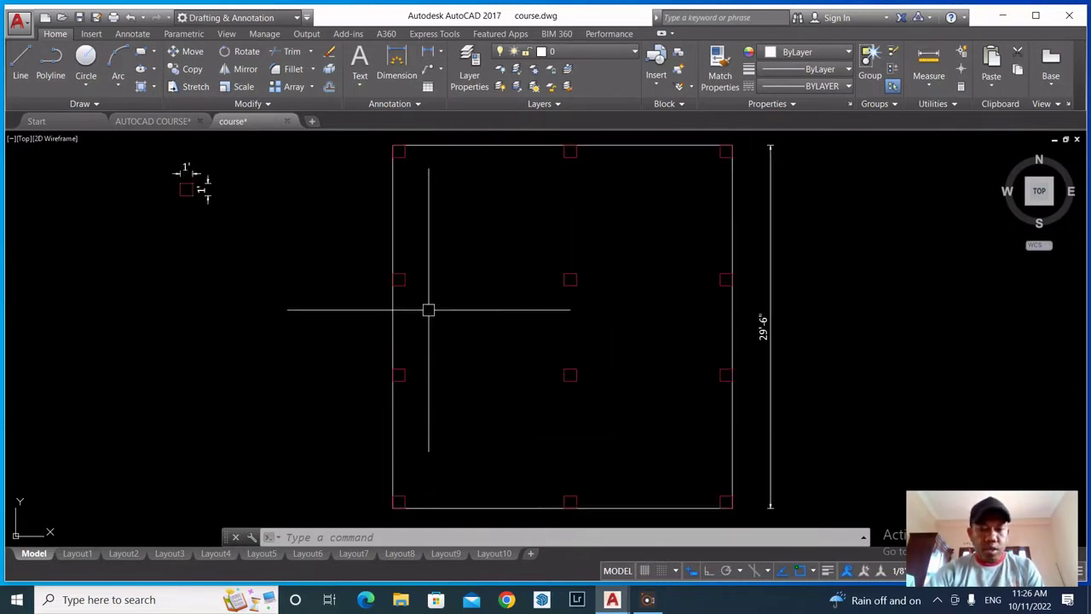
scroll(401, 287, up, 2)
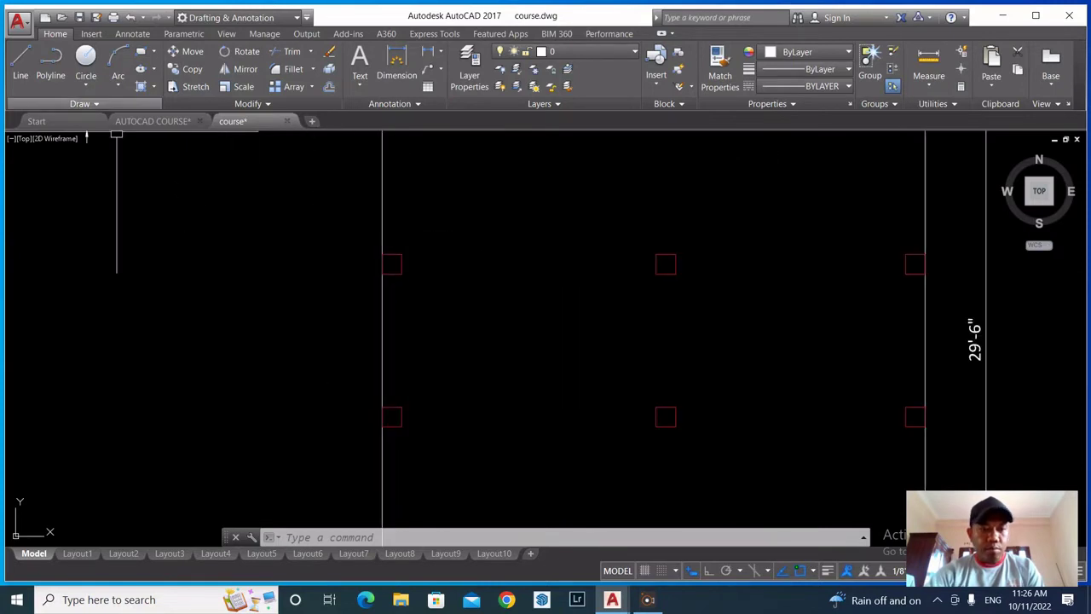
click(21, 64)
scroll(417, 290, up, 2)
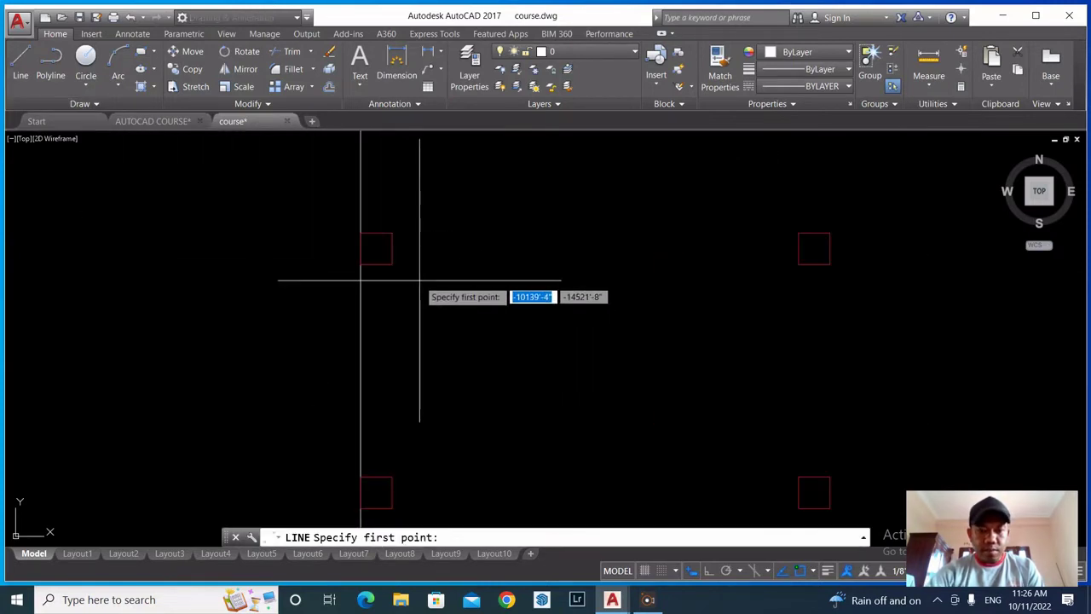
scroll(404, 261, up, 2)
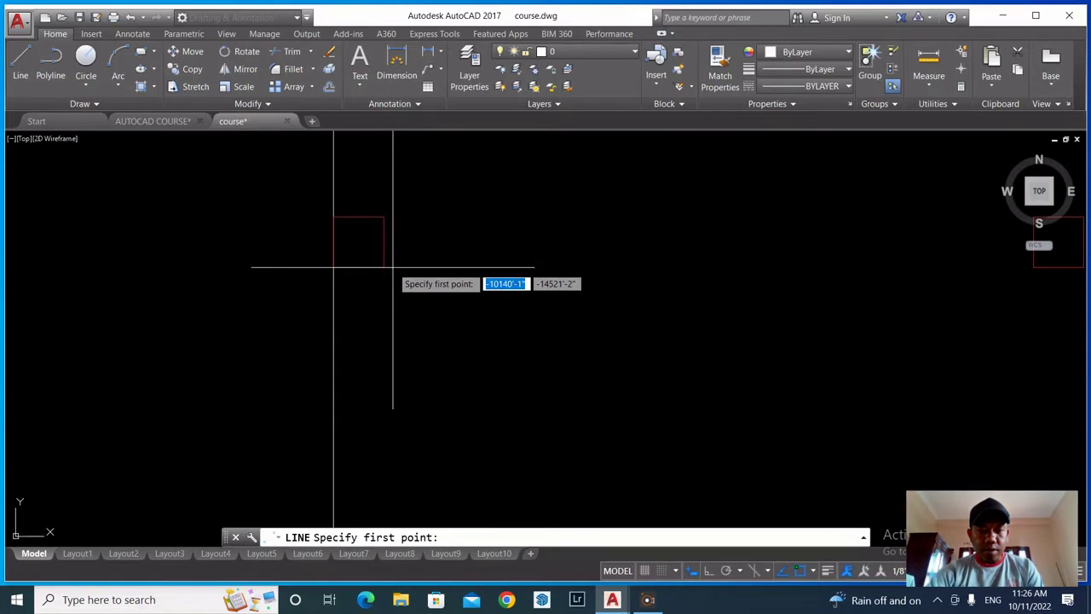
click(383, 267)
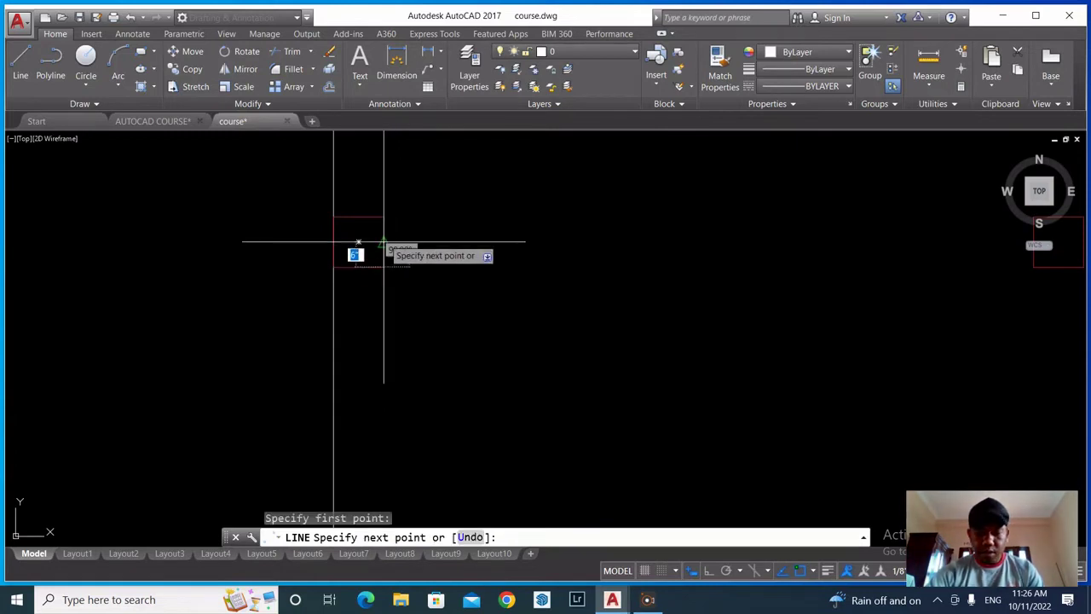
key(Return)
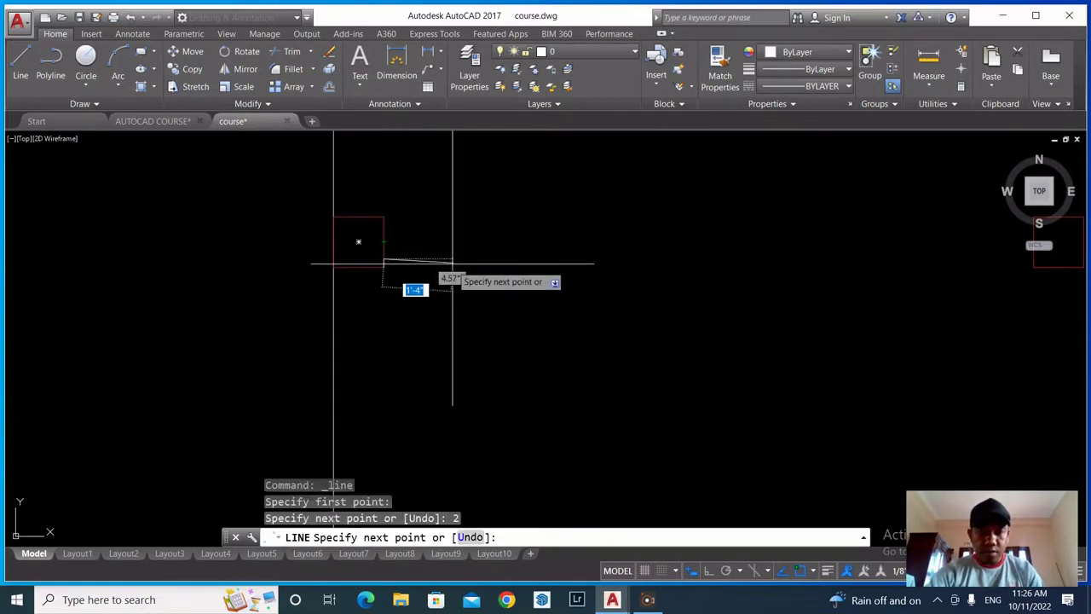
With Ortho on, continue the wall line horizontally east to the west edge of the second-row middle column and end it
scroll(299, 268, down, 3)
scroll(592, 268, up, 2)
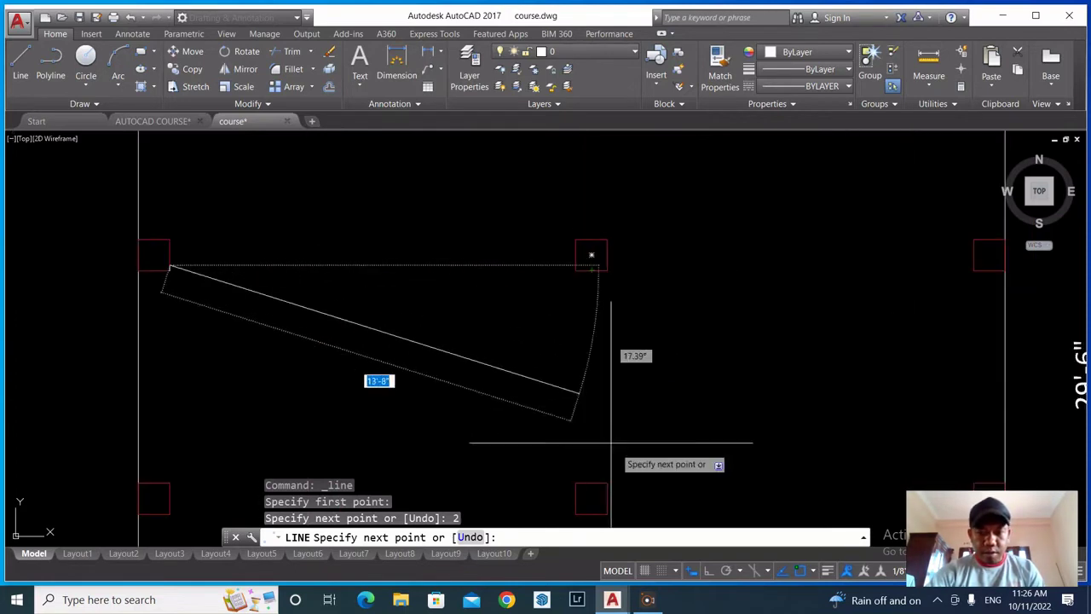
key(F8)
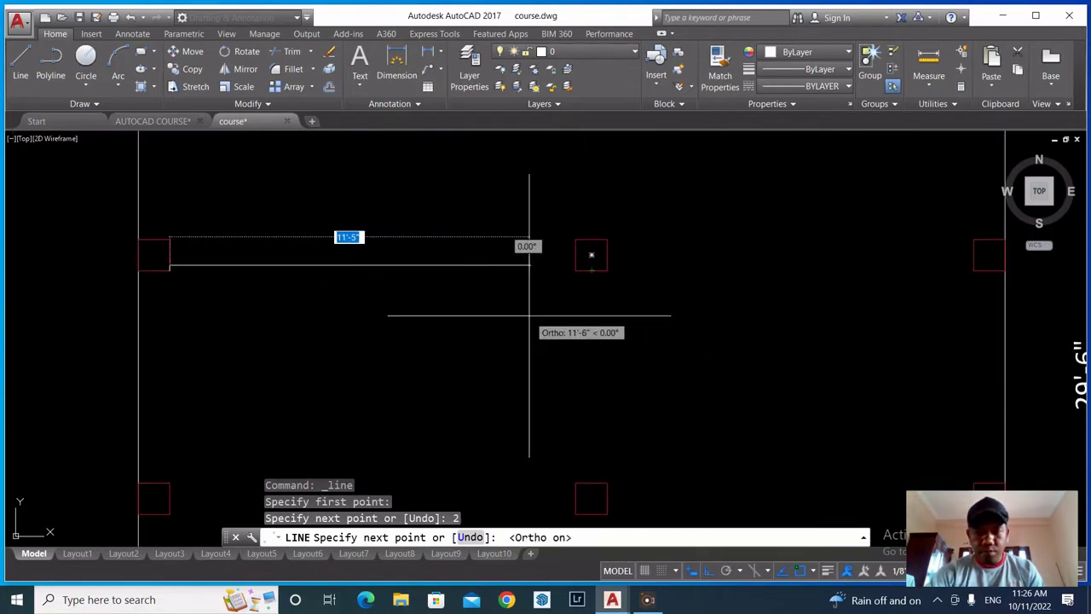
scroll(589, 247, up, 2)
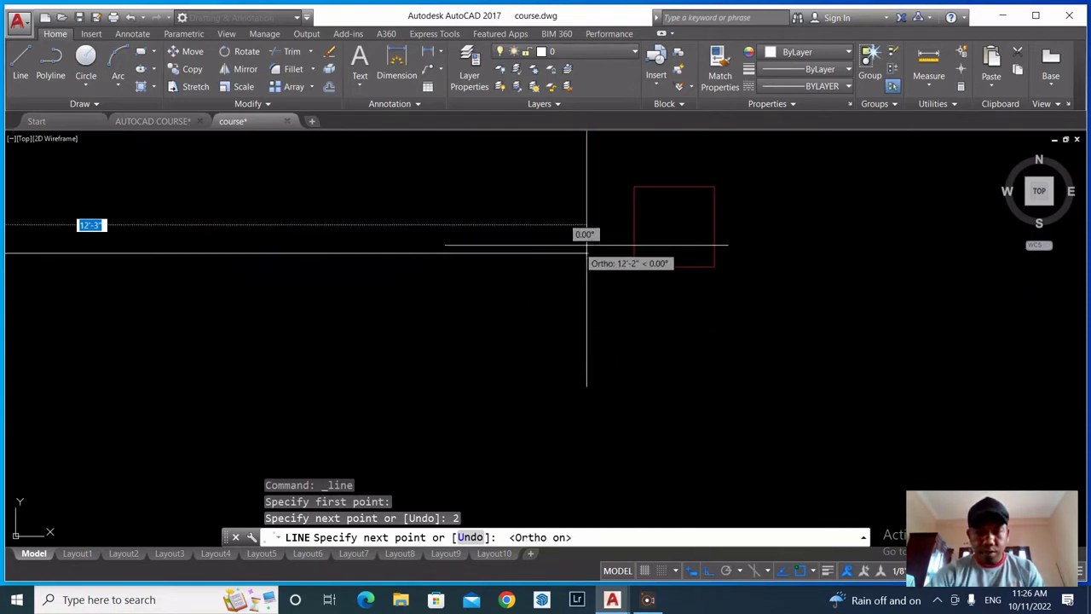
click(636, 253)
key(Escape)
scroll(558, 288, up, 5)
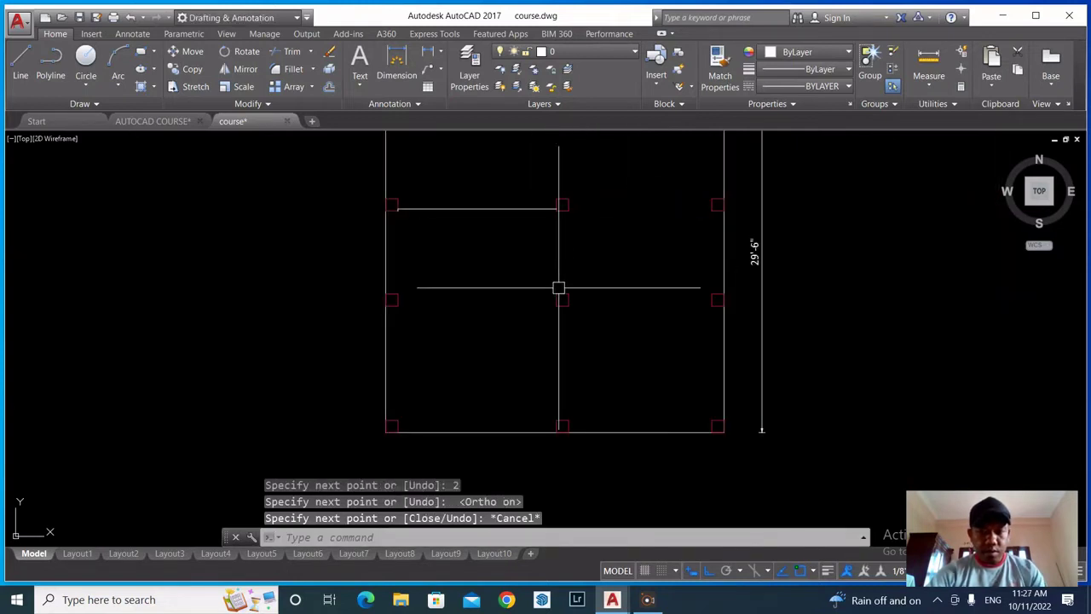
Start a wall line at the north-east corner of the third-row west column with a 1" segment going south
scroll(393, 292, up, 2)
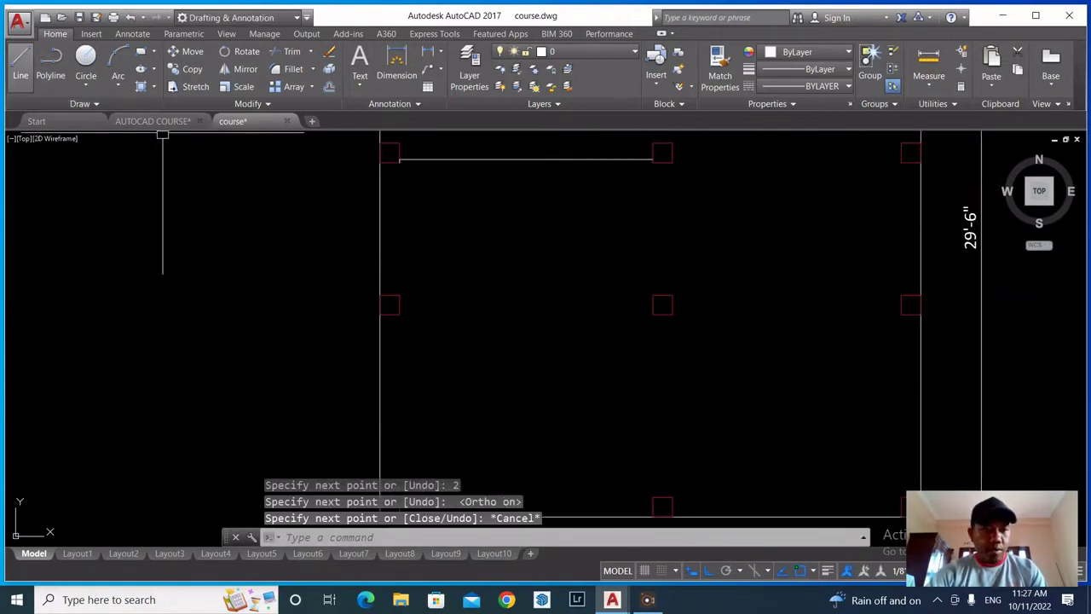
key(space)
scroll(367, 307, up, 4)
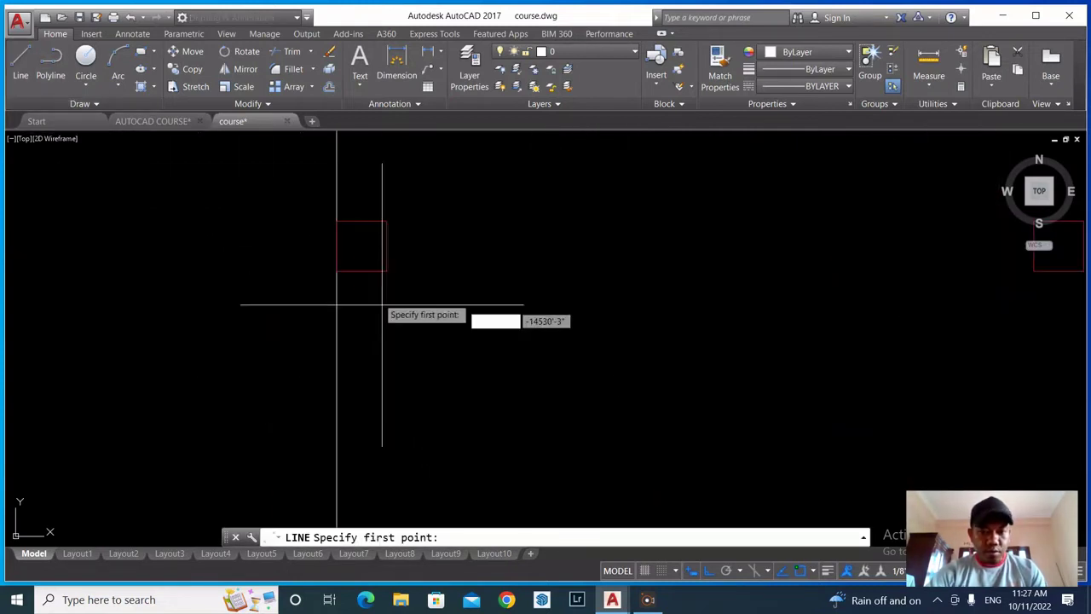
click(388, 221)
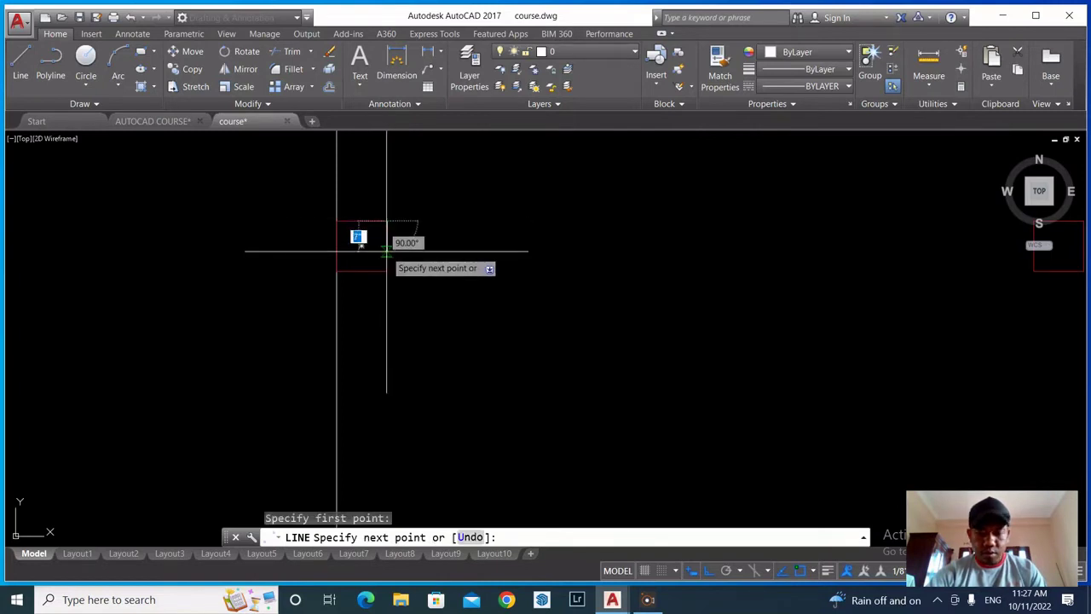
text(1)
key(Return)
Continue the wall line horizontally east to the west edge of the third-row middle column and end it
scroll(545, 263, down, 5)
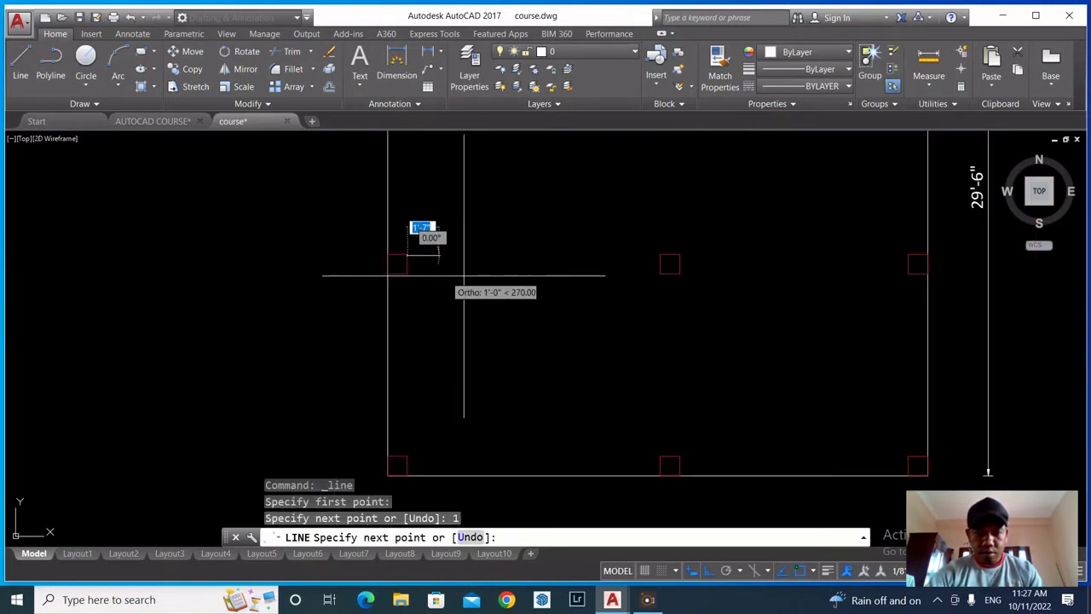
scroll(661, 255, up, 5)
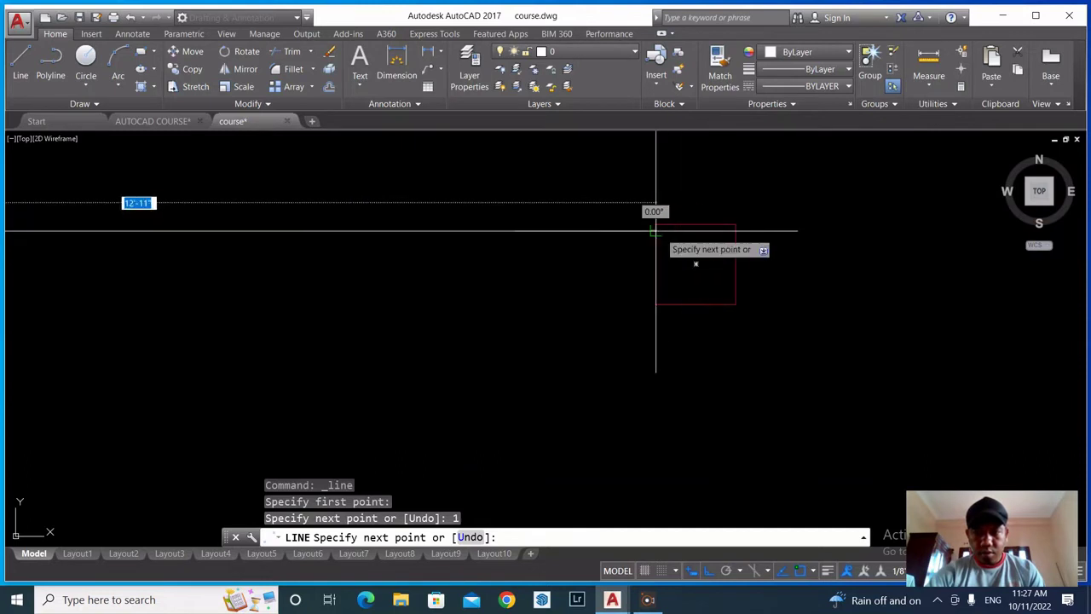
click(661, 231)
key(Escape)
scroll(605, 305, down, 3)
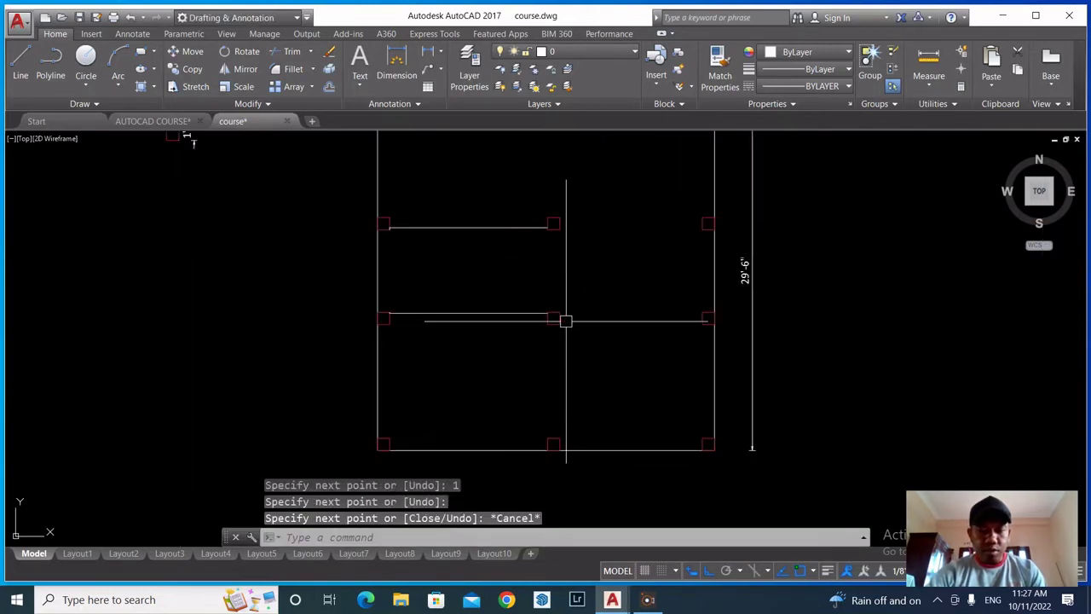
scroll(490, 256, down, 2)
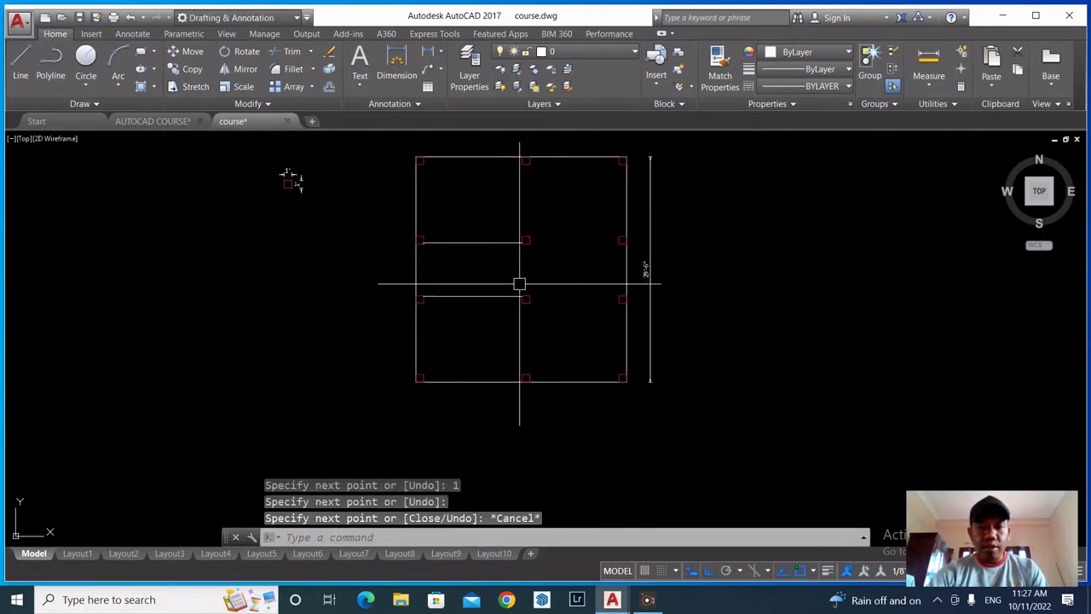
middle_drag(482, 278, 458, 328)
scroll(457, 312, up, 4)
scroll(455, 329, down, 4)
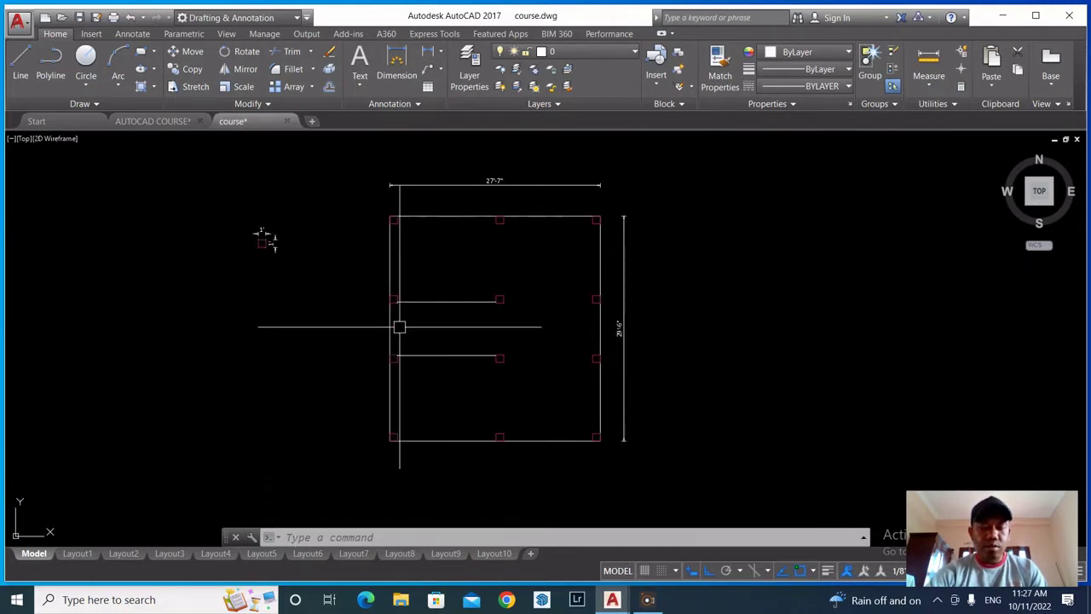
scroll(455, 270, down, 2)
scroll(478, 328, up, 2)
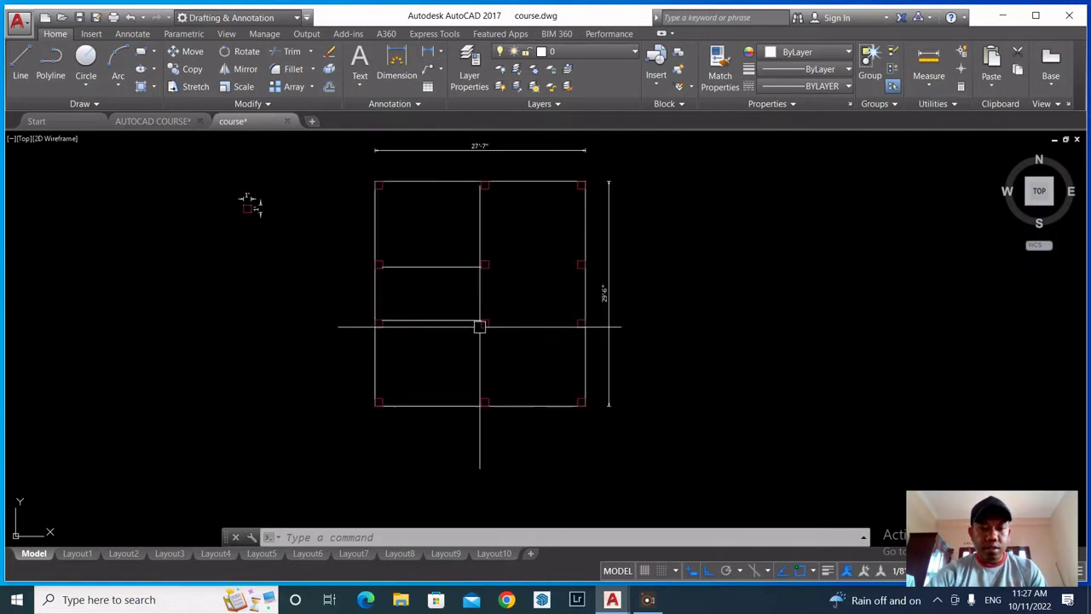
scroll(388, 304, up, 2)
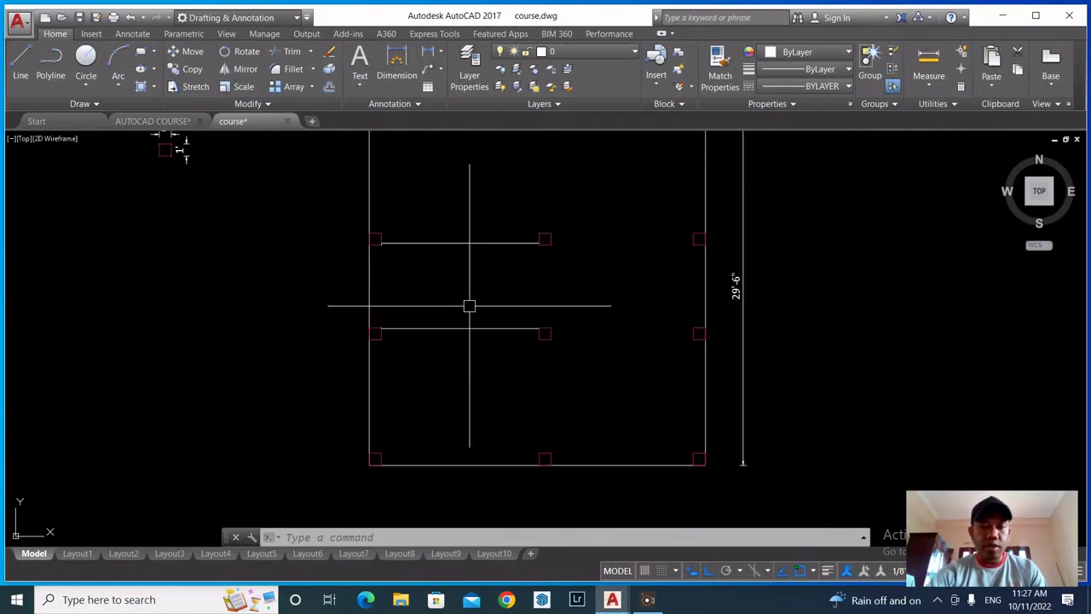
scroll(439, 334, down, 2)
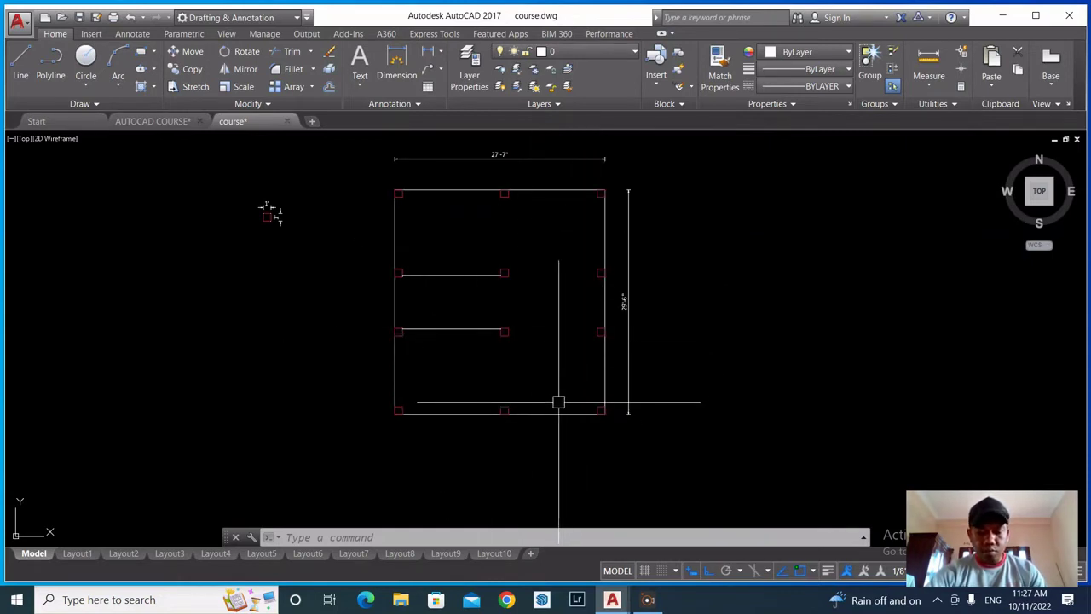
Offset the building's outer rectangle 10" inward to form the inner face of the exterior walls
key(Return)
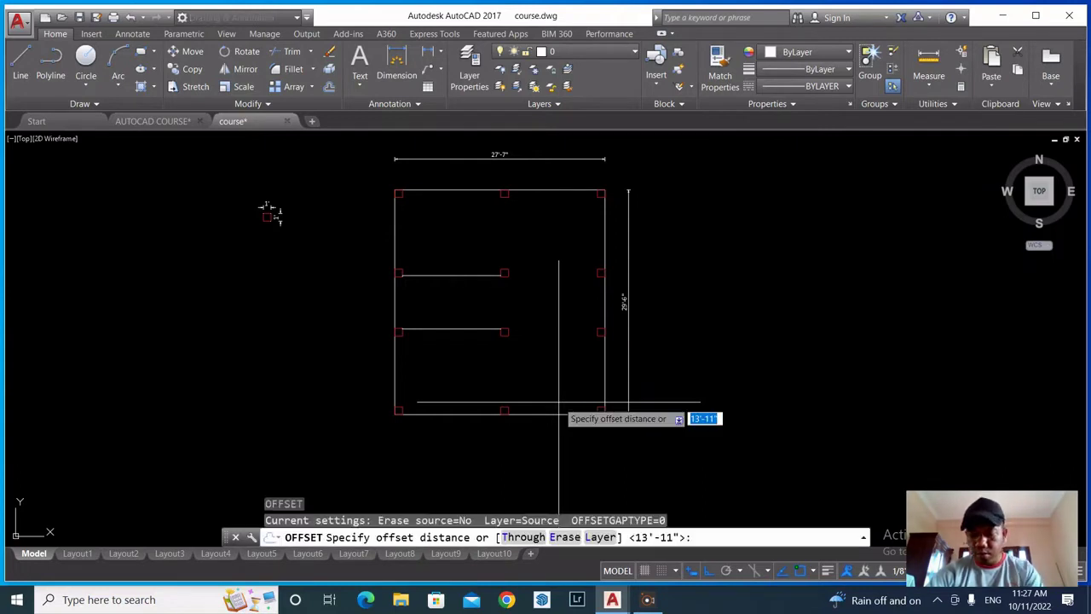
text(10)
key(Return)
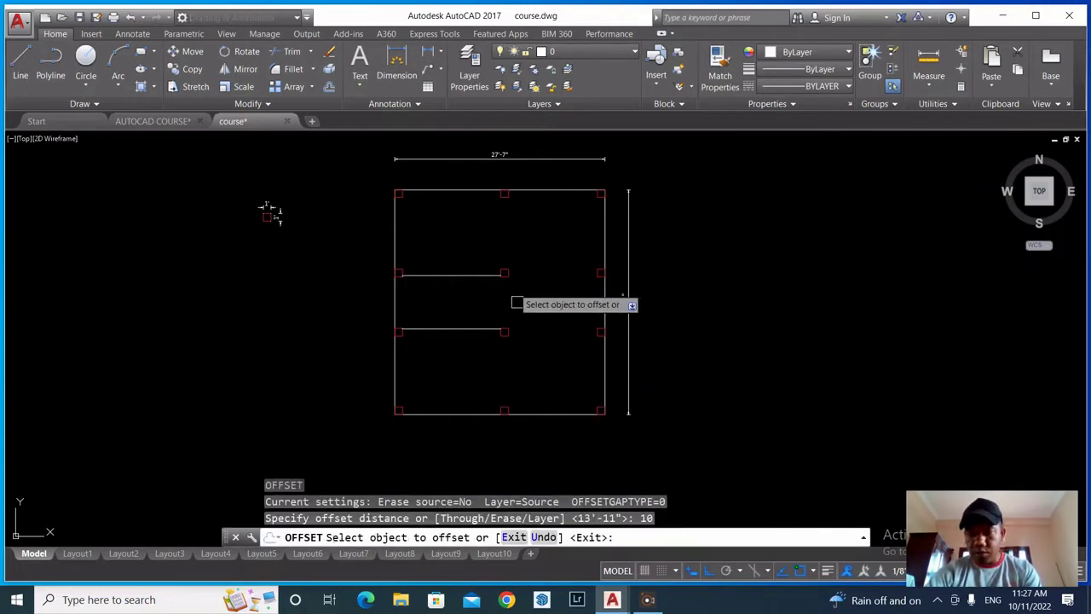
click(532, 191)
click(540, 284)
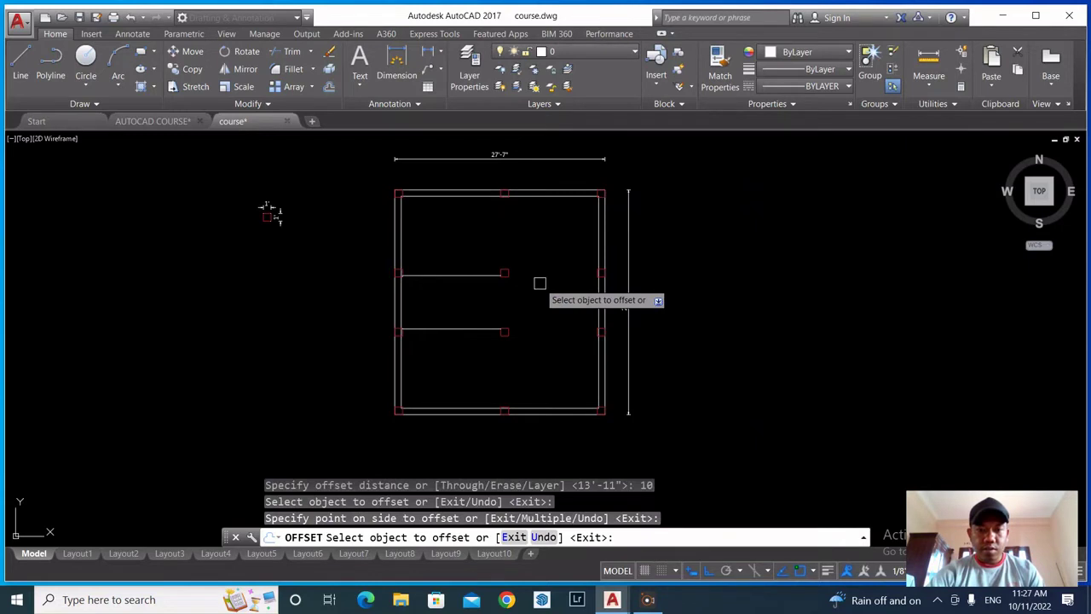
key(Escape)
Explode both the outer and the inner wall rectangles into separate lines
click(416, 230)
click(341, 233)
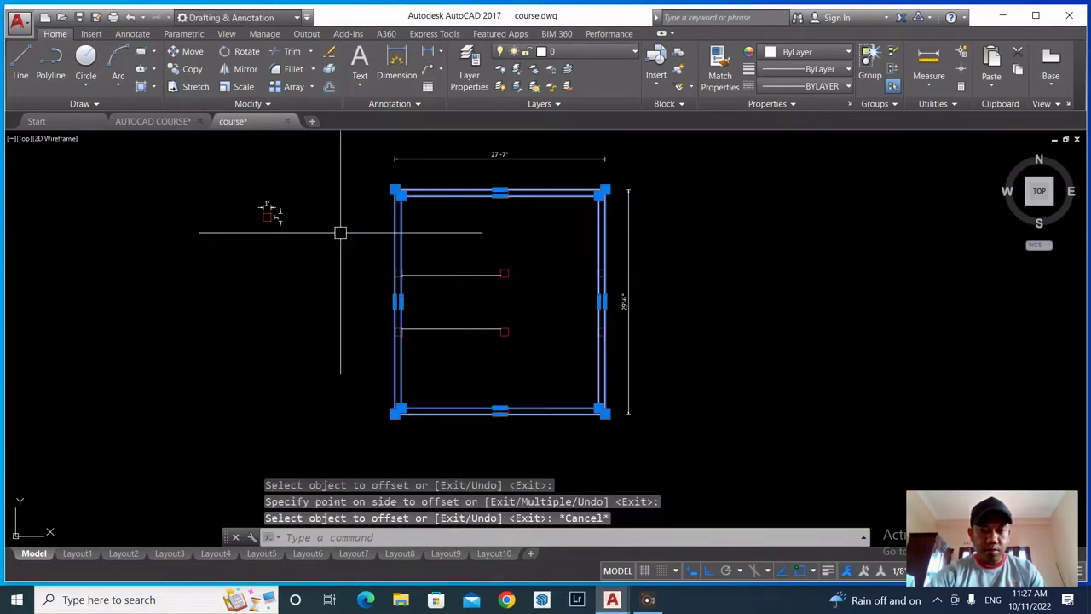
key(Return)
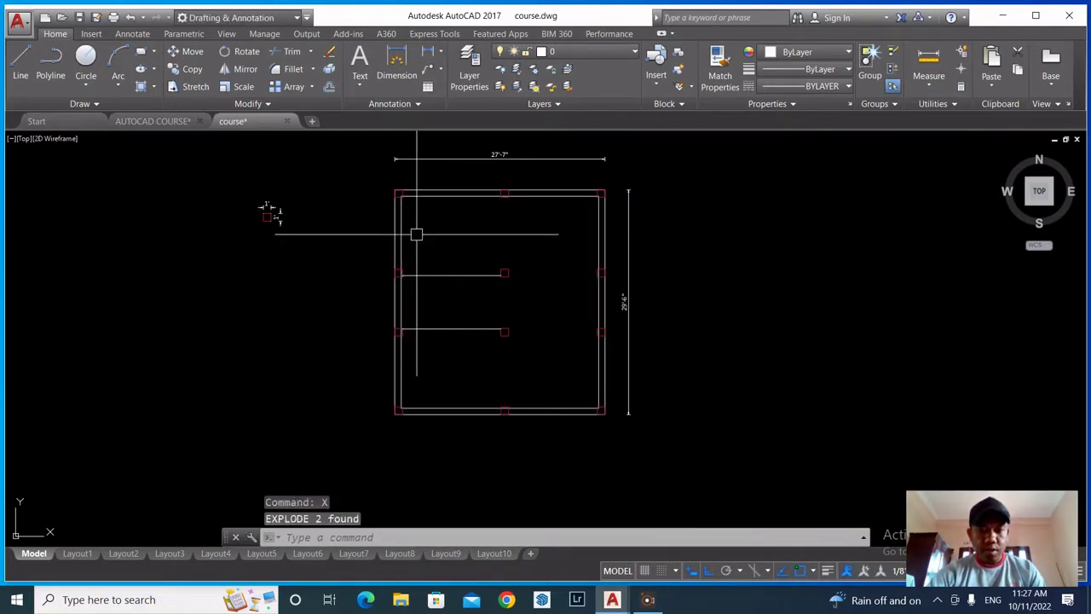
scroll(417, 233, up, 2)
scroll(374, 174, down, 2)
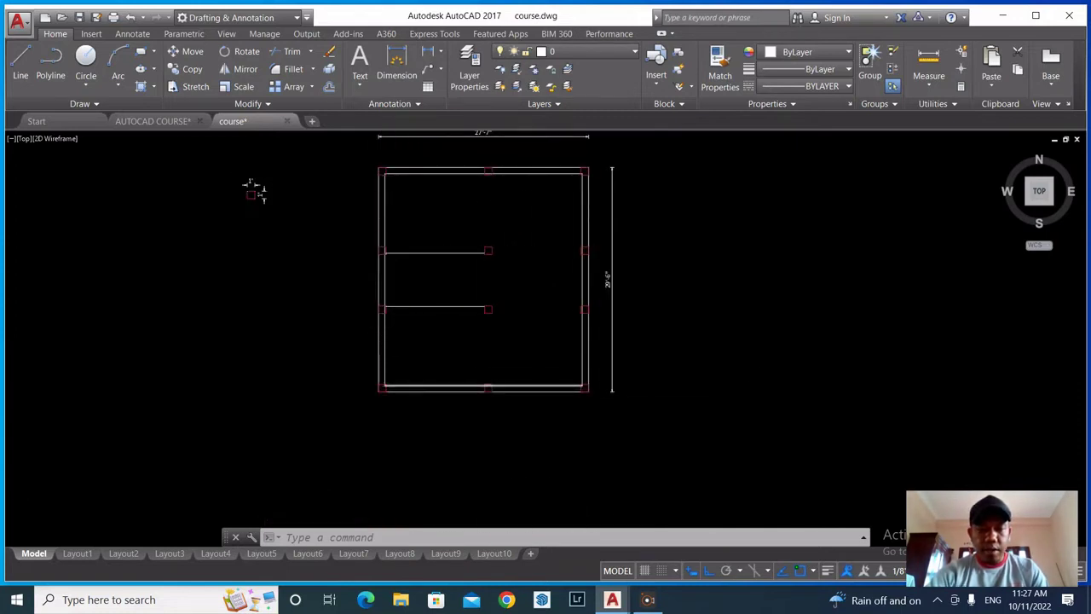
scroll(473, 380, up, 2)
scroll(497, 429, down, 2)
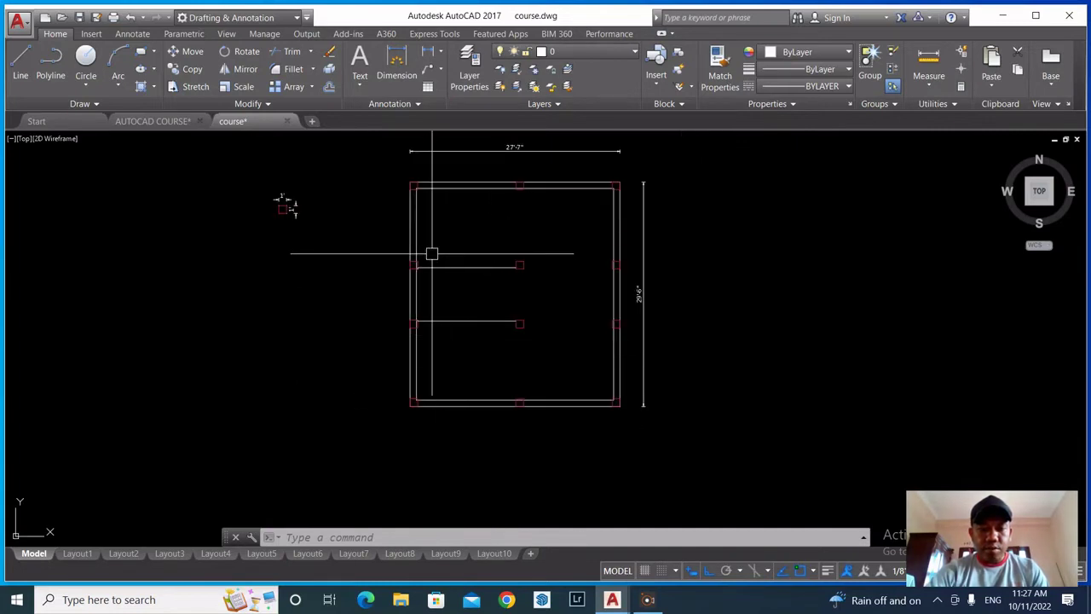
scroll(459, 266, up, 4)
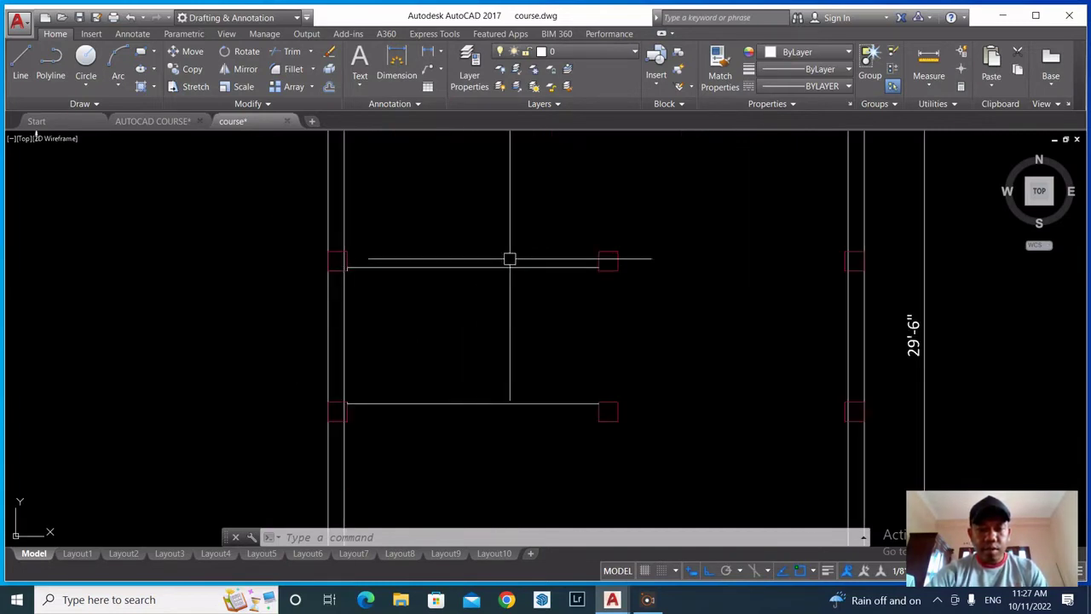
scroll(499, 273, down, 4)
scroll(478, 279, up, 2)
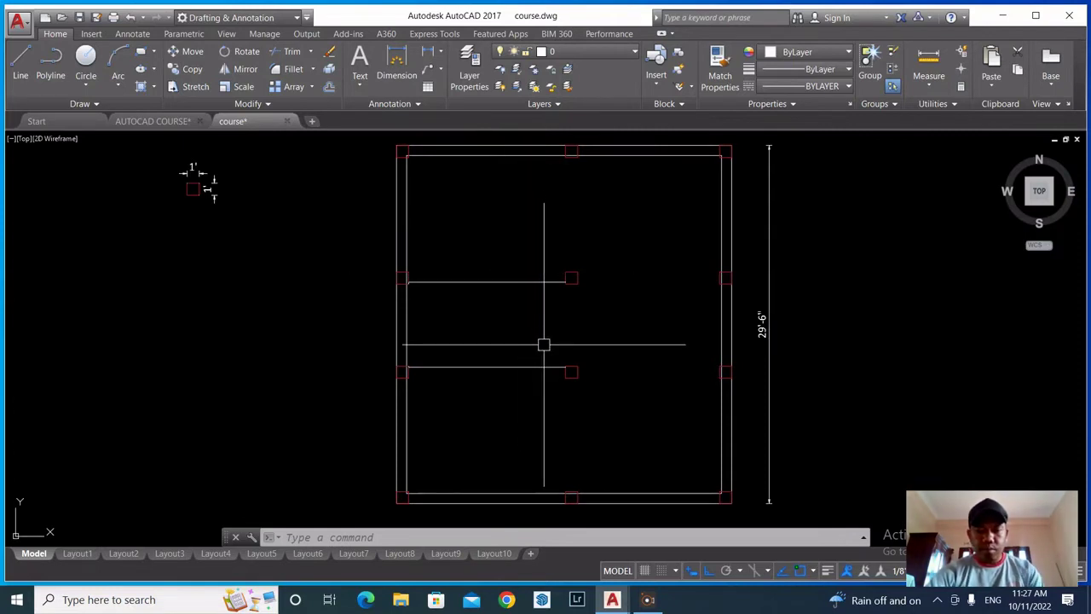
scroll(570, 273, down, 2)
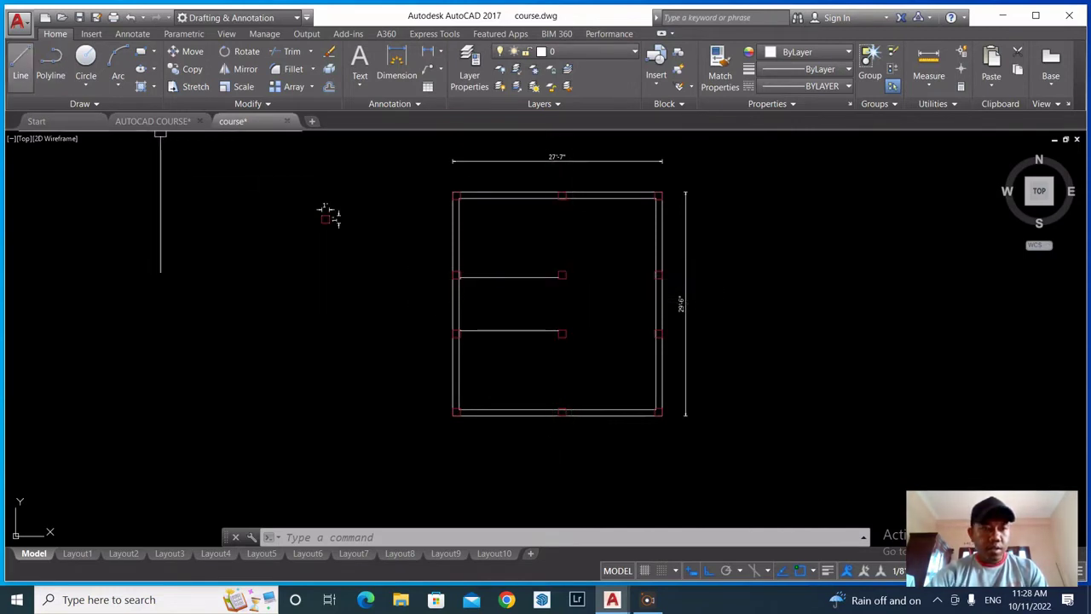
Draw a vertical wall line from the north middle column's south-west corner down to the second-row middle column's north-west corner
click(20, 64)
scroll(562, 251, up, 2)
scroll(516, 271, down, 2)
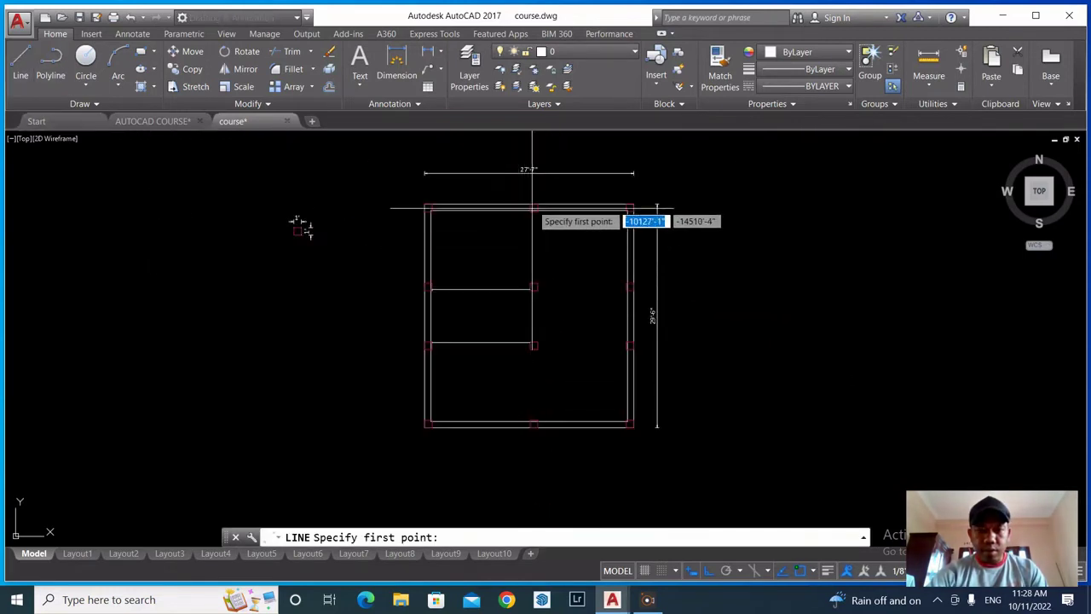
scroll(533, 208, up, 3)
click(539, 205)
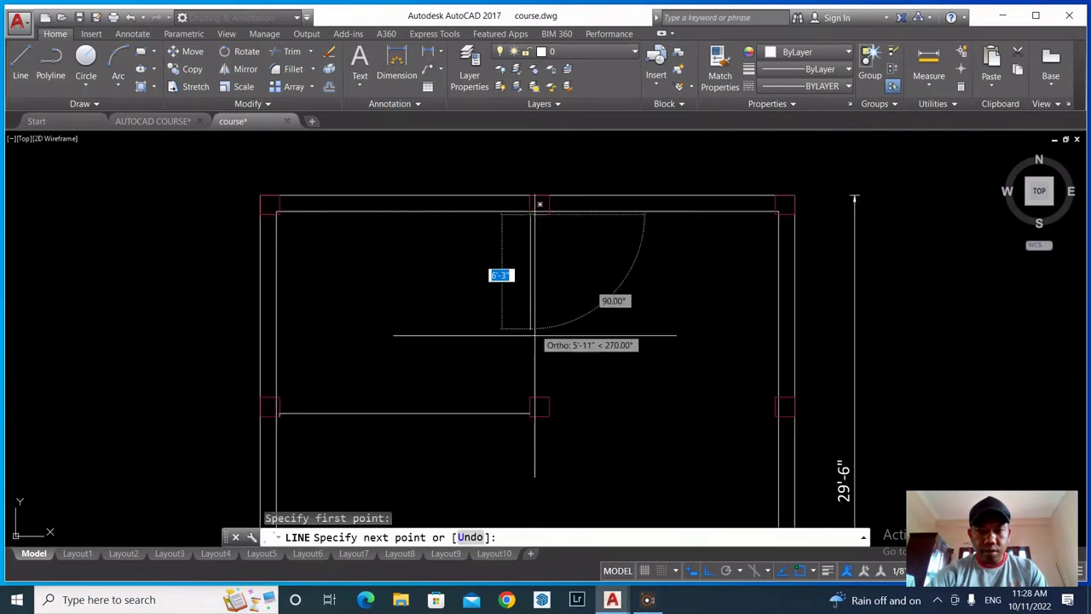
click(530, 388)
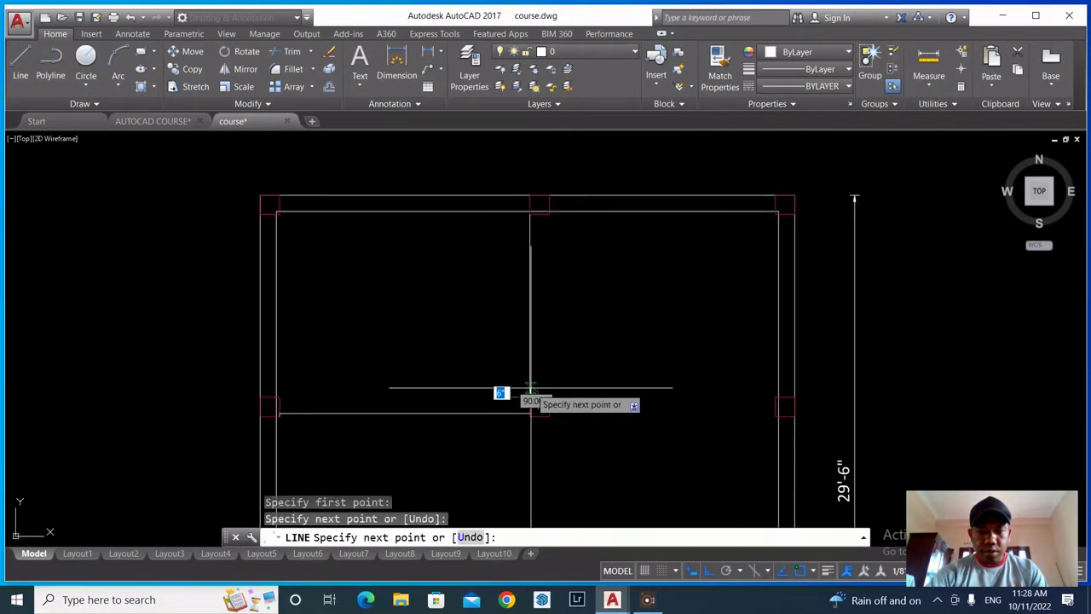
key(Escape)
Draw a vertical wall line from the third-row middle column's south-west corner to the southernmost middle column's north-west corner
scroll(537, 247, down, 5)
scroll(531, 295, up, 4)
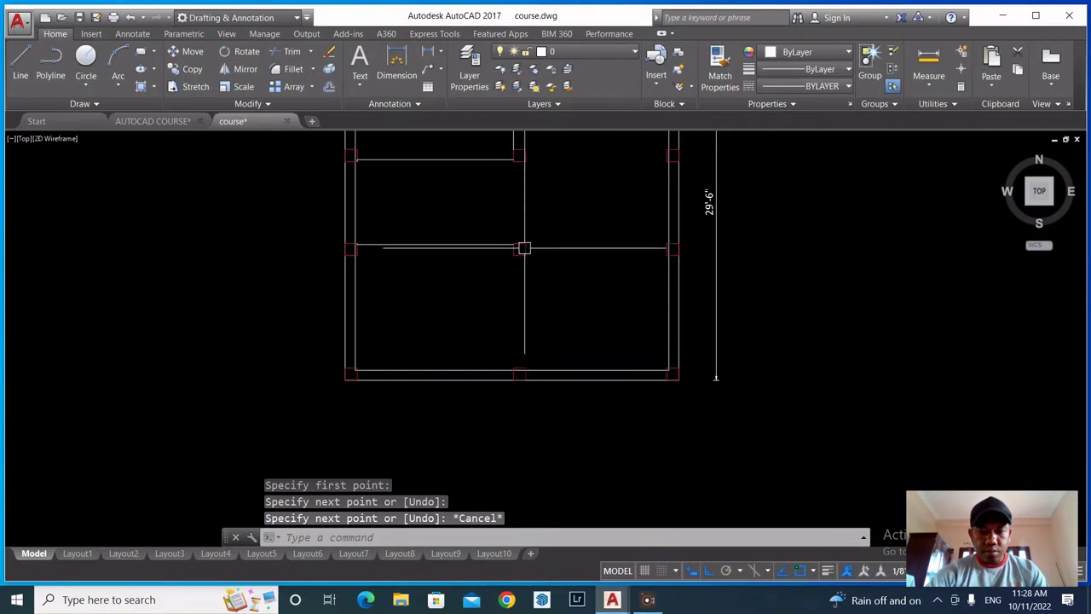
scroll(523, 251, down, 2)
scroll(533, 284, up, 2)
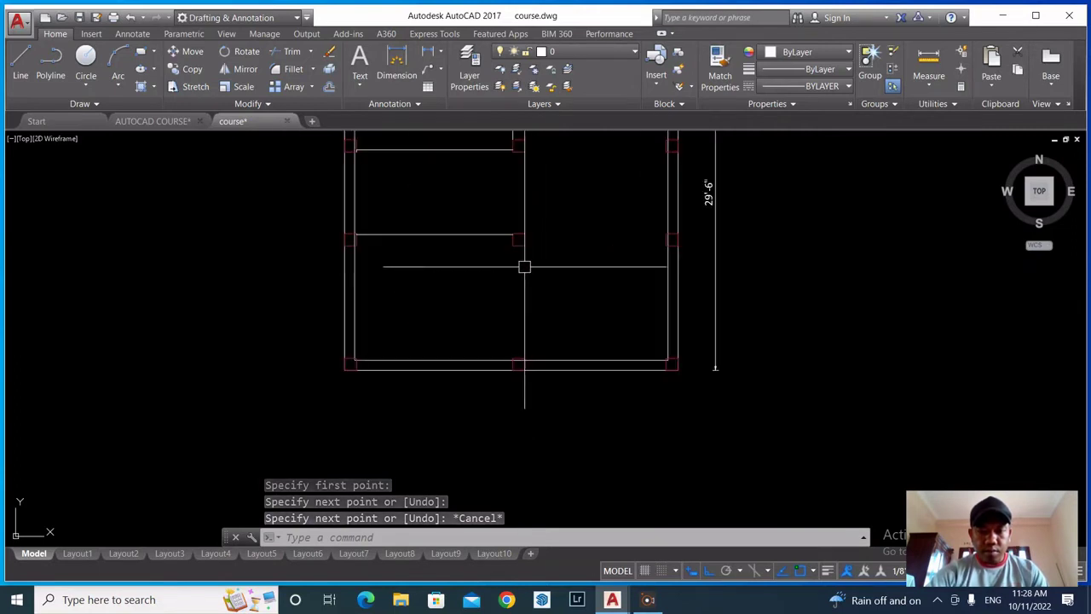
key(Return)
click(515, 238)
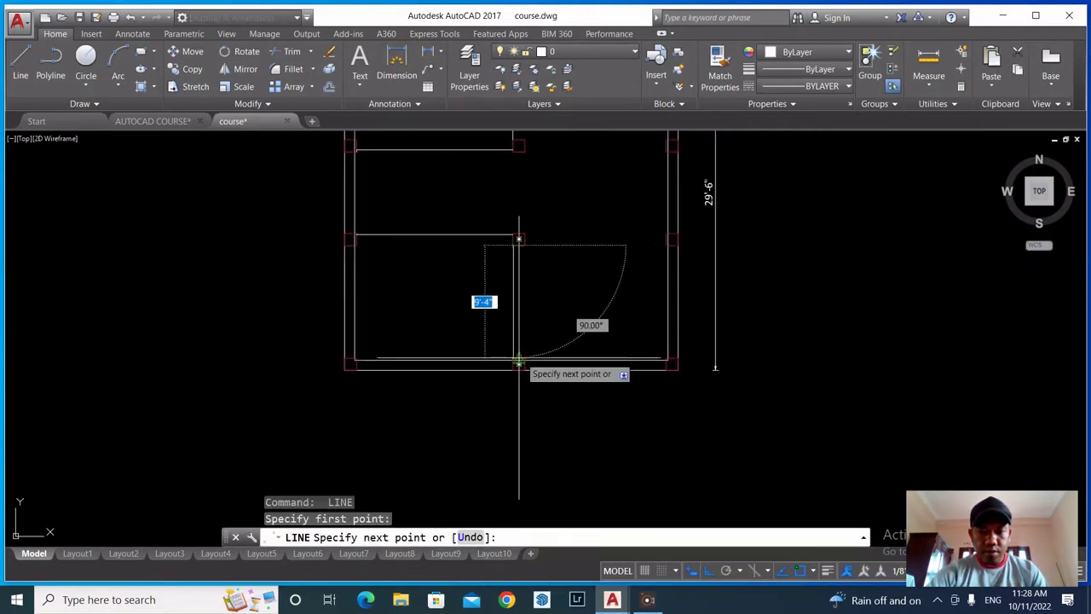
scroll(515, 350, up, 3)
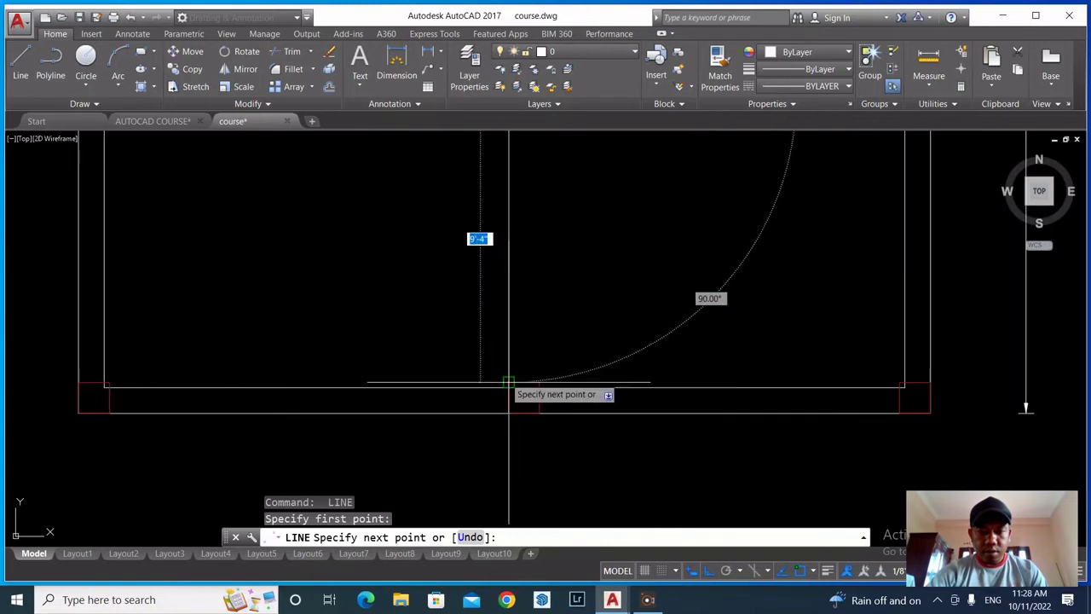
click(509, 381)
key(Escape)
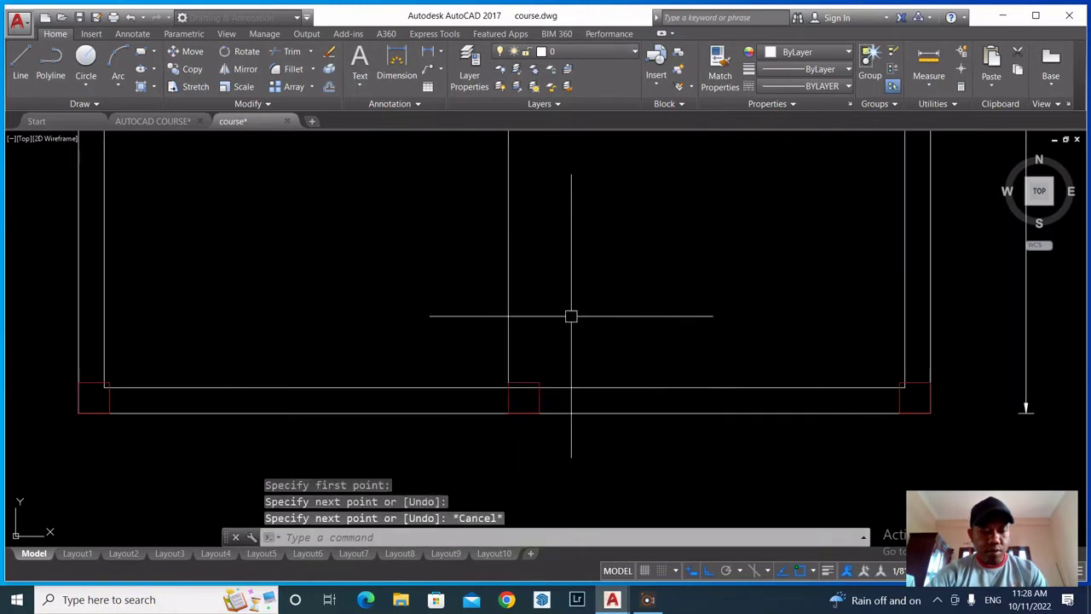
Draw a horizontal wall line from the second-row east column's south-west corner to the second-row middle column's south-east corner
scroll(511, 315, down, 5)
scroll(554, 236, up, 6)
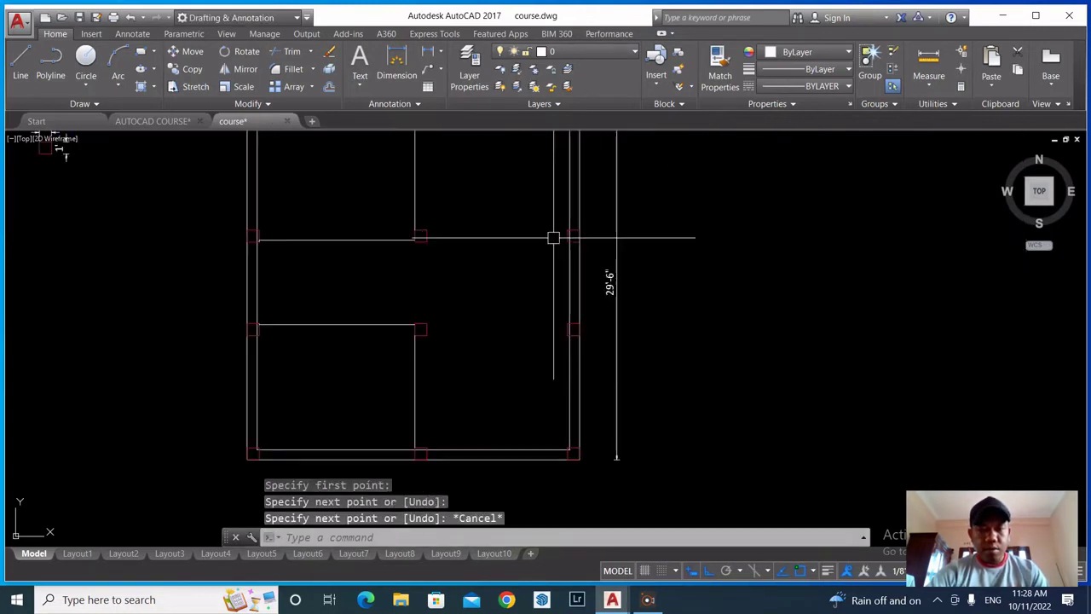
scroll(566, 242, up, 2)
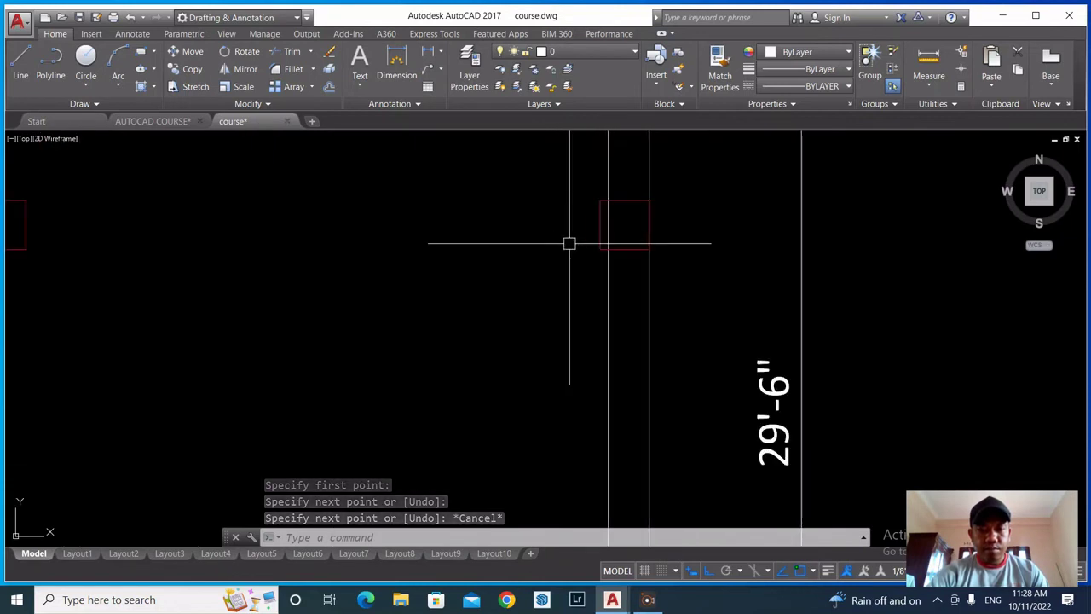
key(space)
click(609, 249)
scroll(478, 243, down, 3)
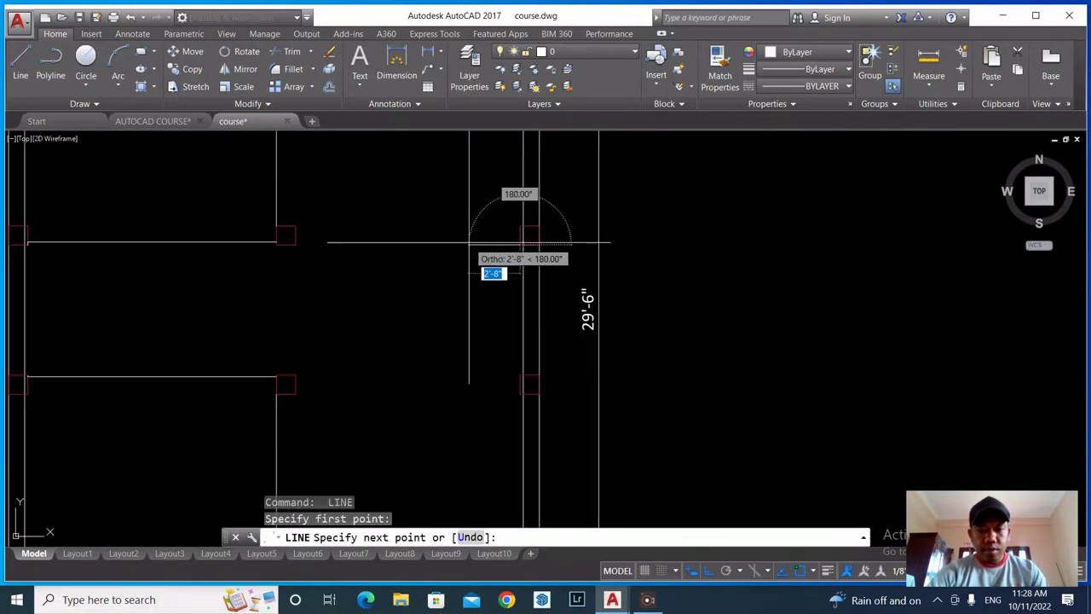
click(295, 245)
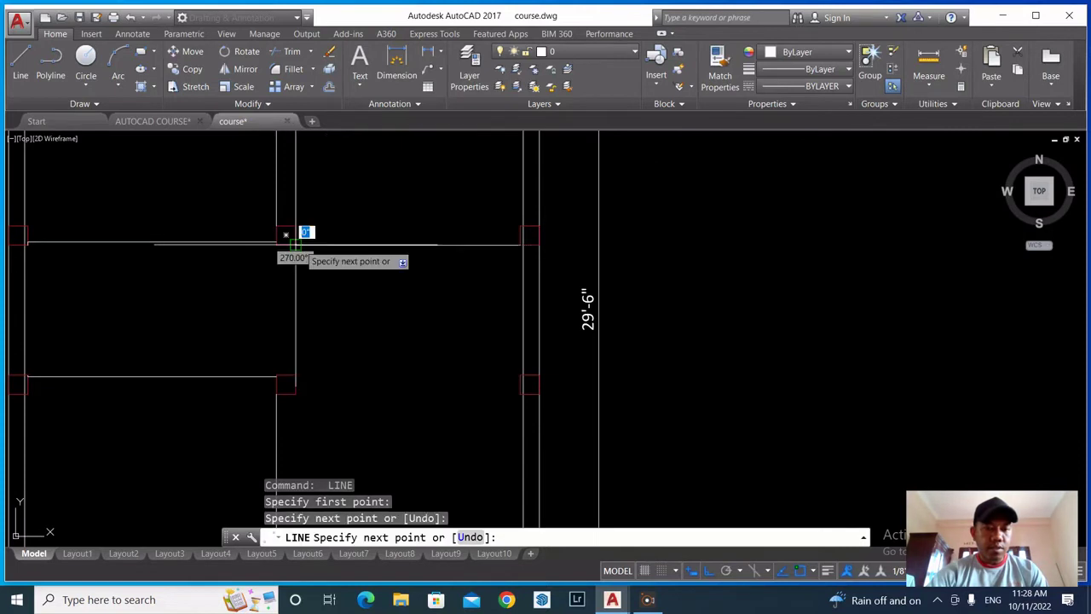
key(space)
scroll(504, 400, up, 2)
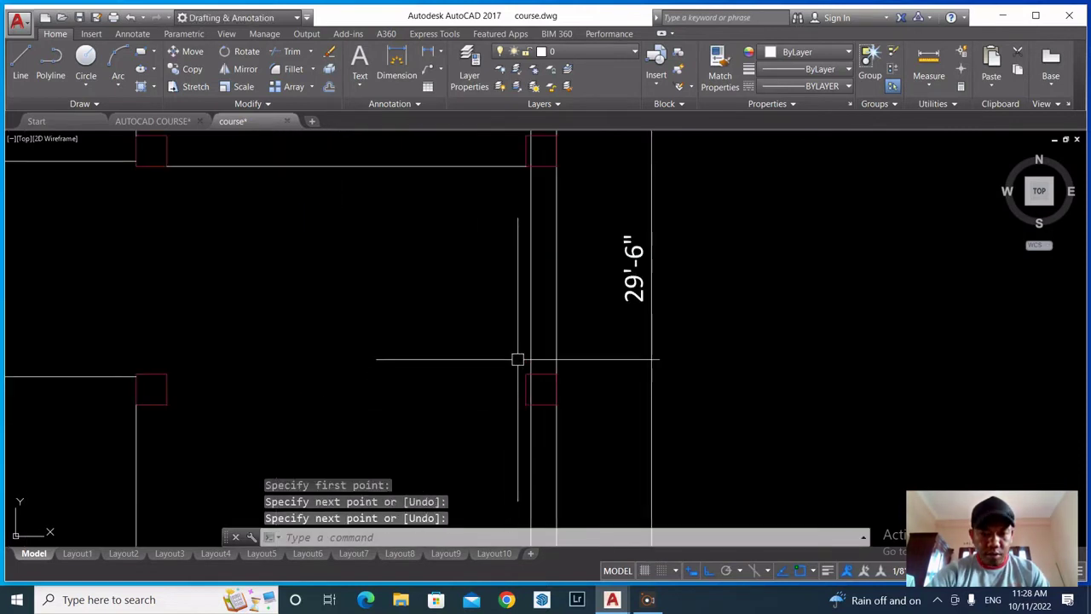
scroll(517, 367, down, 3)
scroll(553, 380, up, 2)
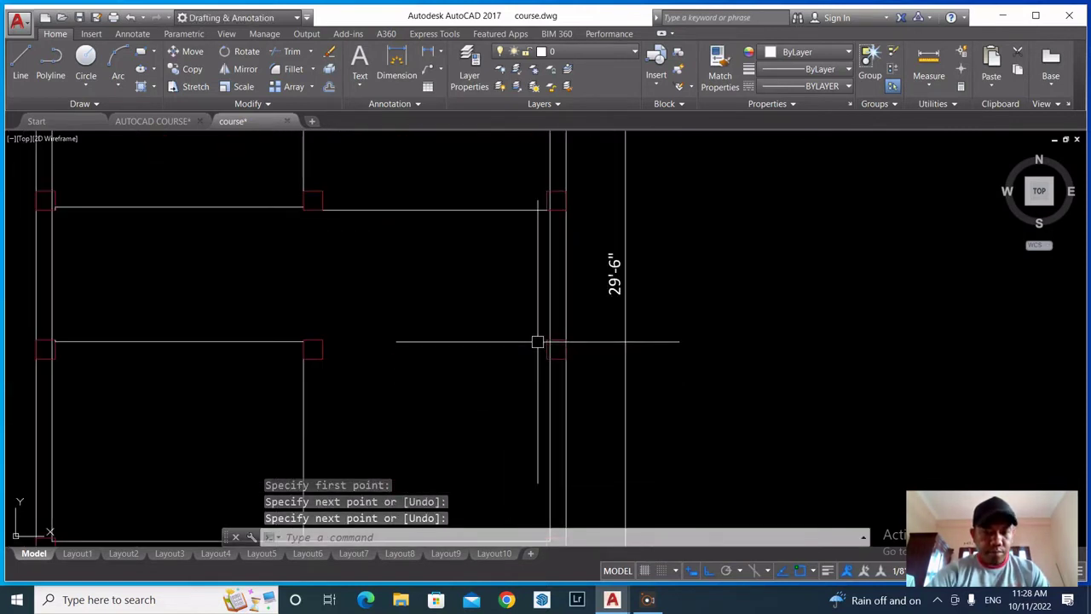
Draw a horizontal wall line from the third-row east column's north-west corner to the third-row middle column's north-east corner
key(space)
click(548, 341)
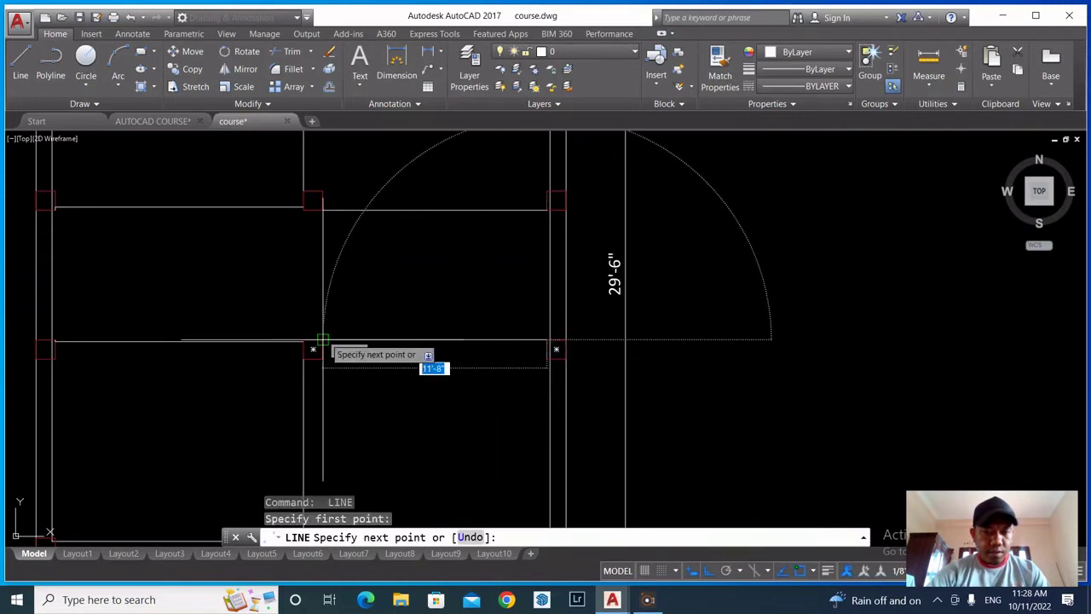
key(Escape)
scroll(572, 285, down, 4)
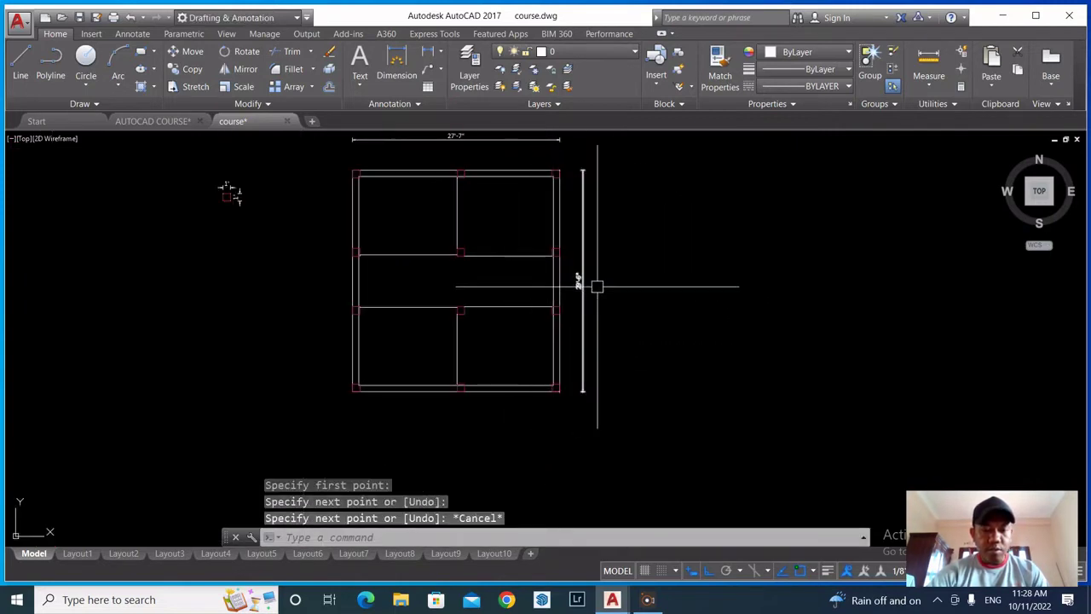
scroll(463, 261, up, 2)
scroll(463, 324, down, 2)
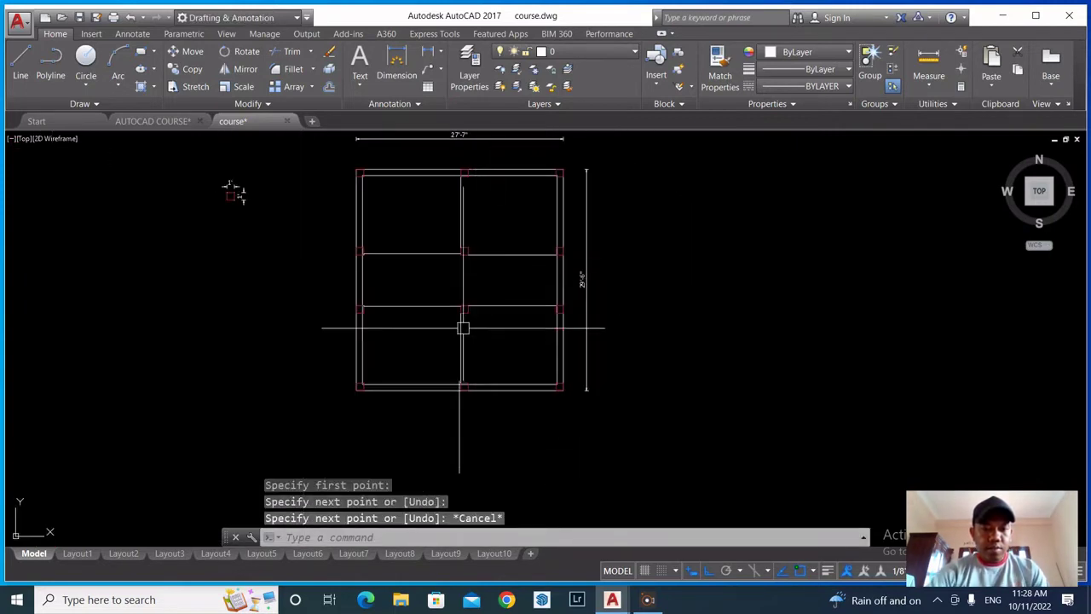
scroll(435, 312, up, 2)
scroll(441, 350, down, 2)
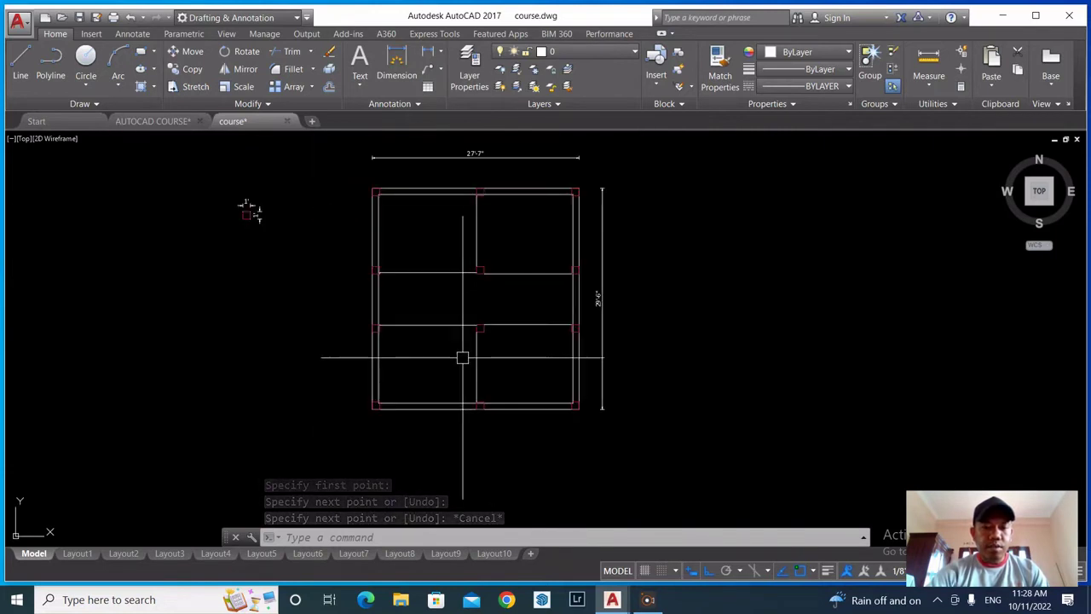
Offset the inner line of the west exterior wall 3'3" to the east
scroll(414, 277, up, 4)
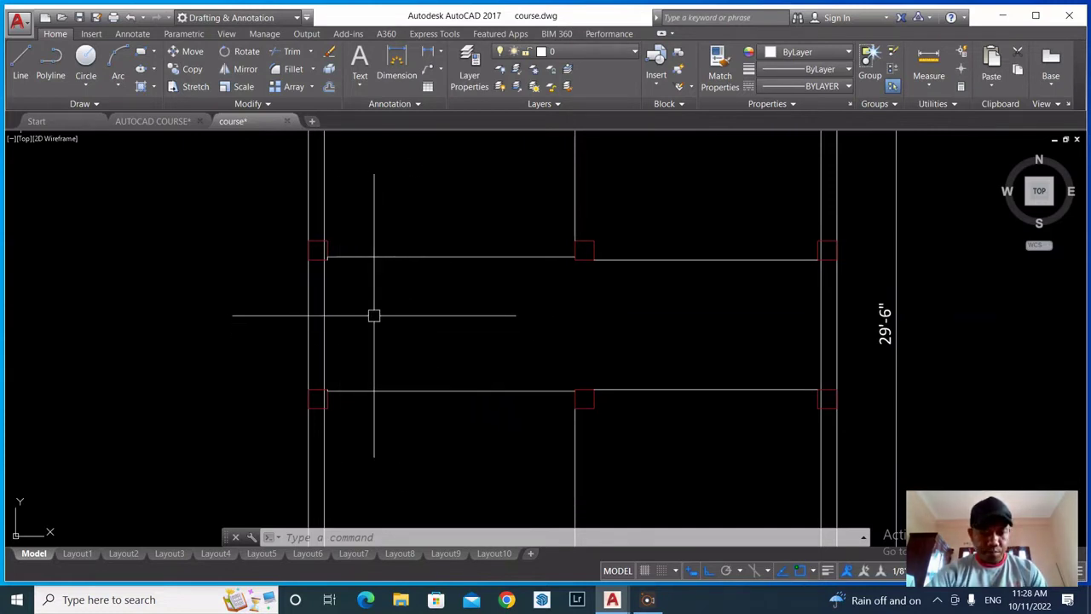
key(Escape)
key(Escape)
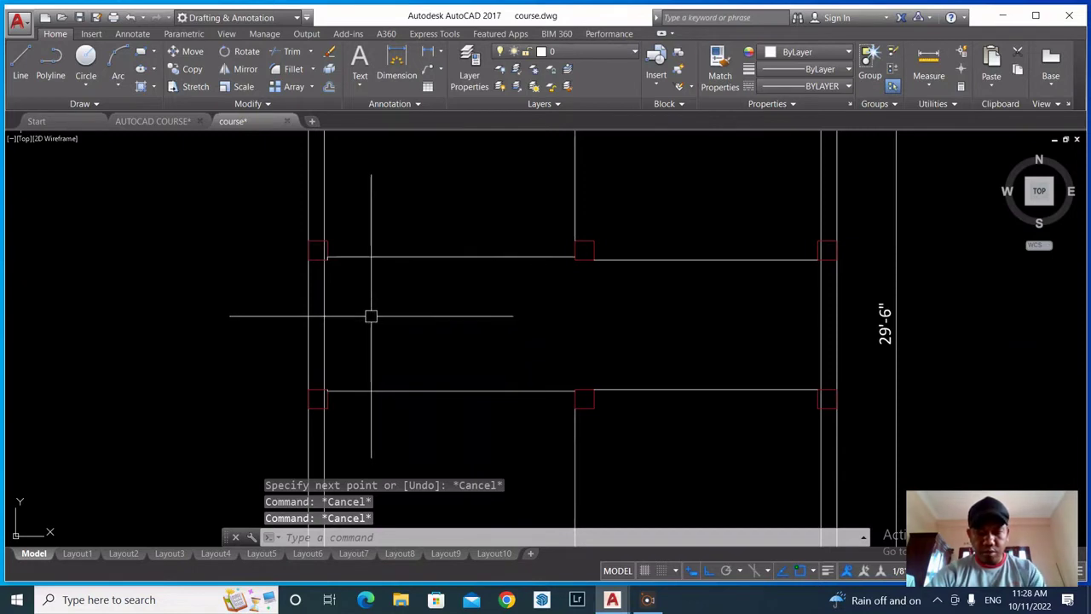
key(Return)
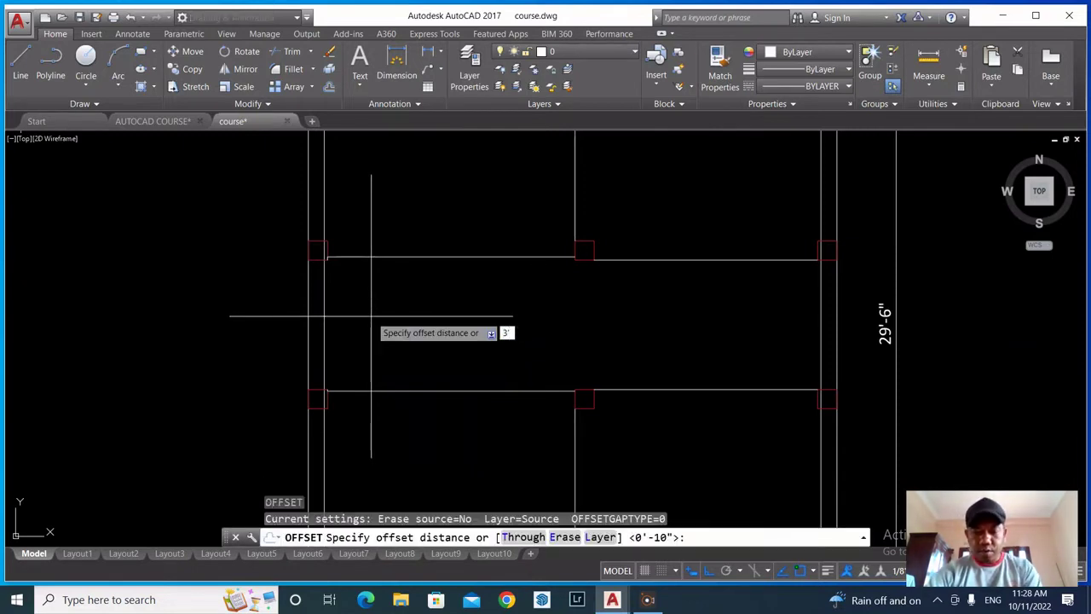
key(Return)
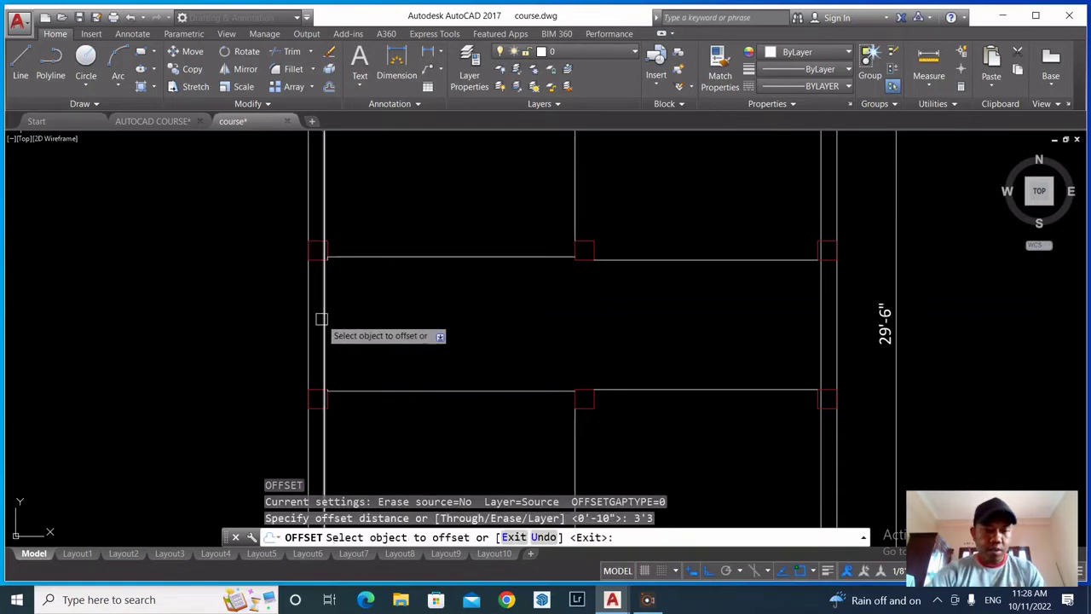
click(323, 319)
click(402, 343)
key(Escape)
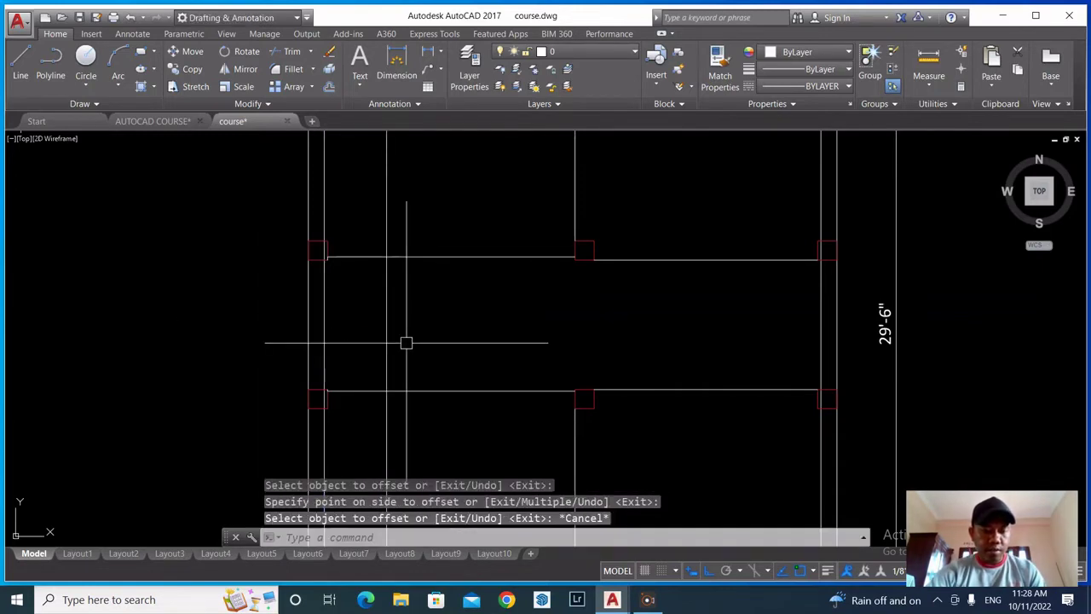
Trim the offset vertical line so only its part between the middle west bay's north and south wall lines remains
key(Return)
key(Return)
click(409, 207)
click(362, 217)
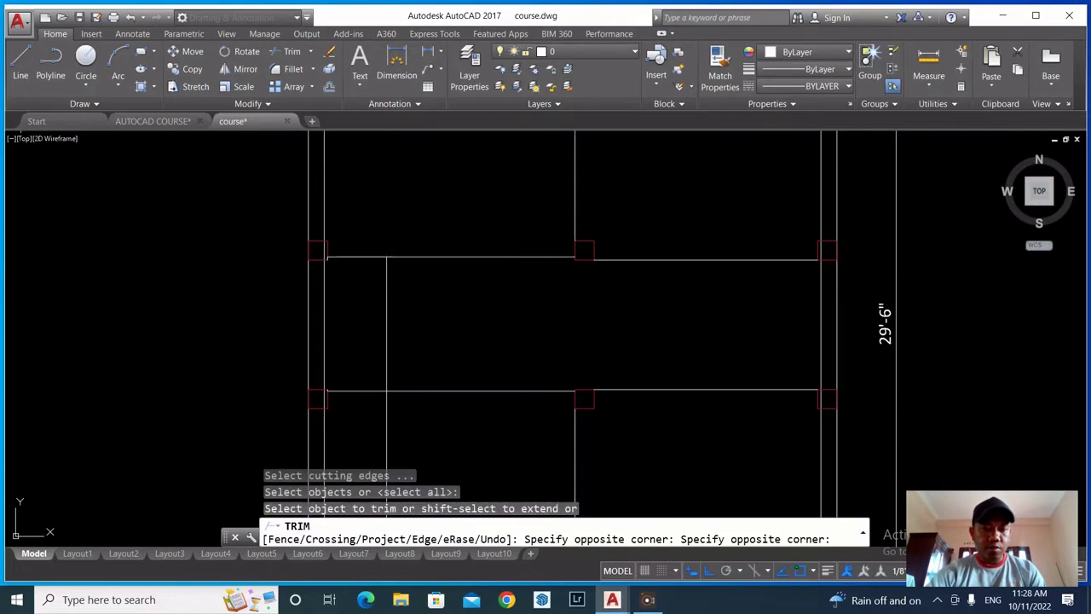
click(427, 440)
click(349, 415)
key(Return)
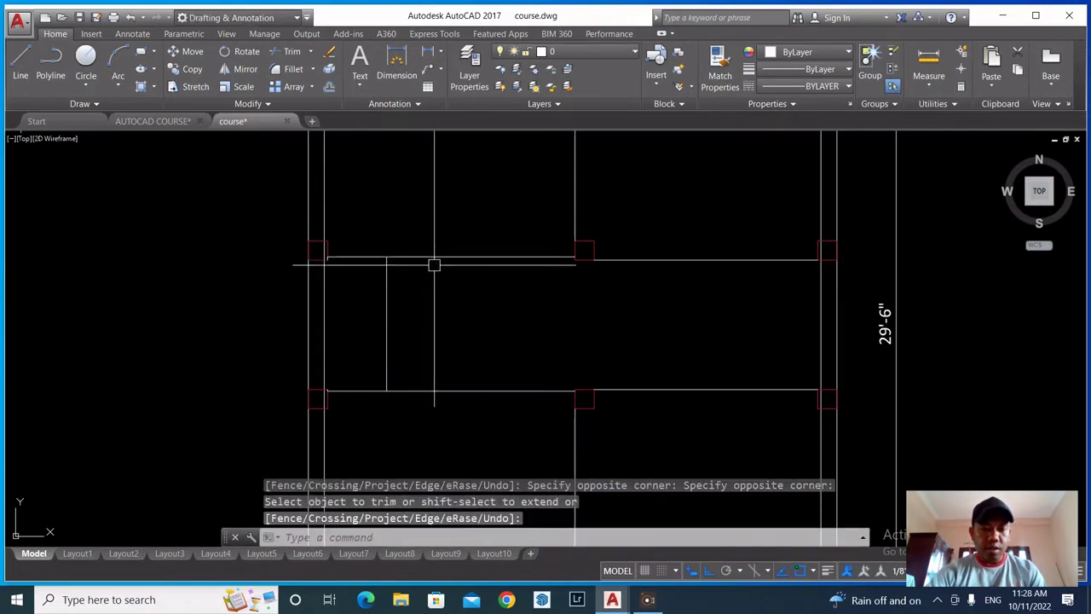
Offset the north wall line of the middle west bay 3'3" to the south
scroll(434, 261, down, 2)
scroll(401, 340, up, 2)
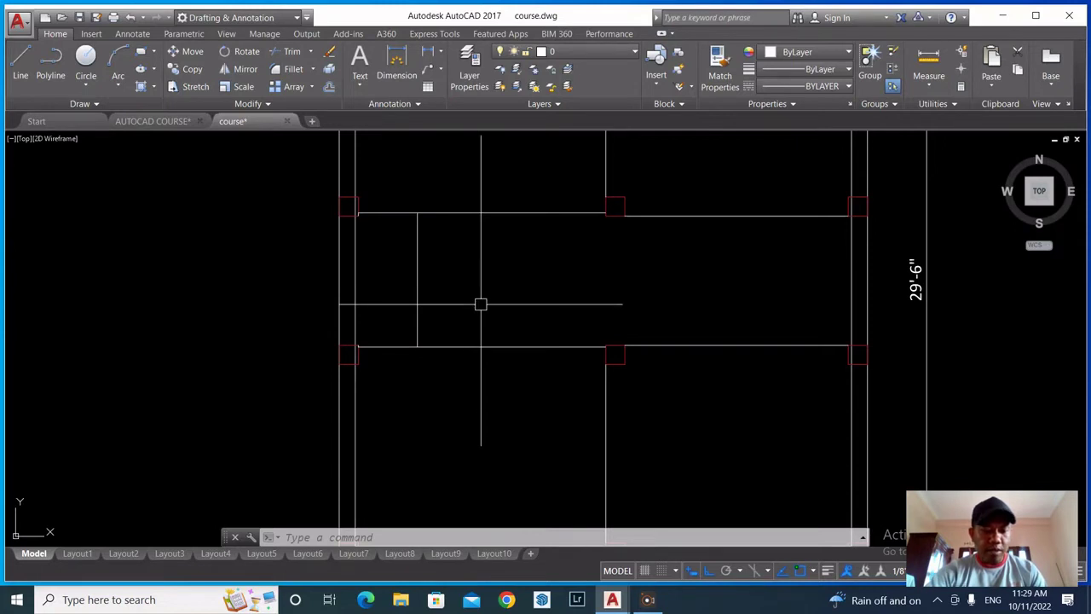
key(Escape)
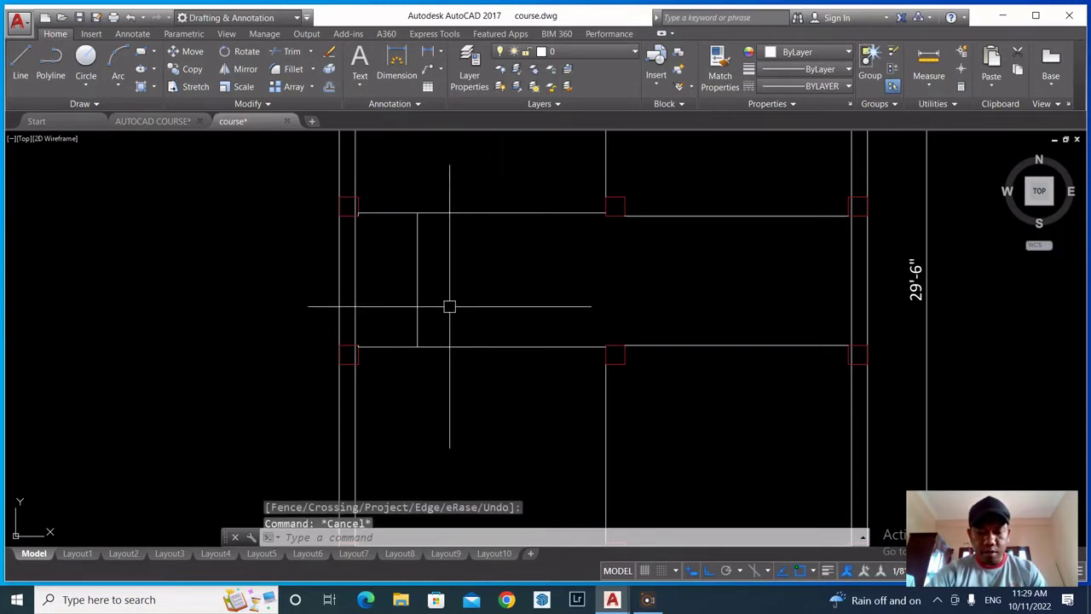
text(o)
key(Return)
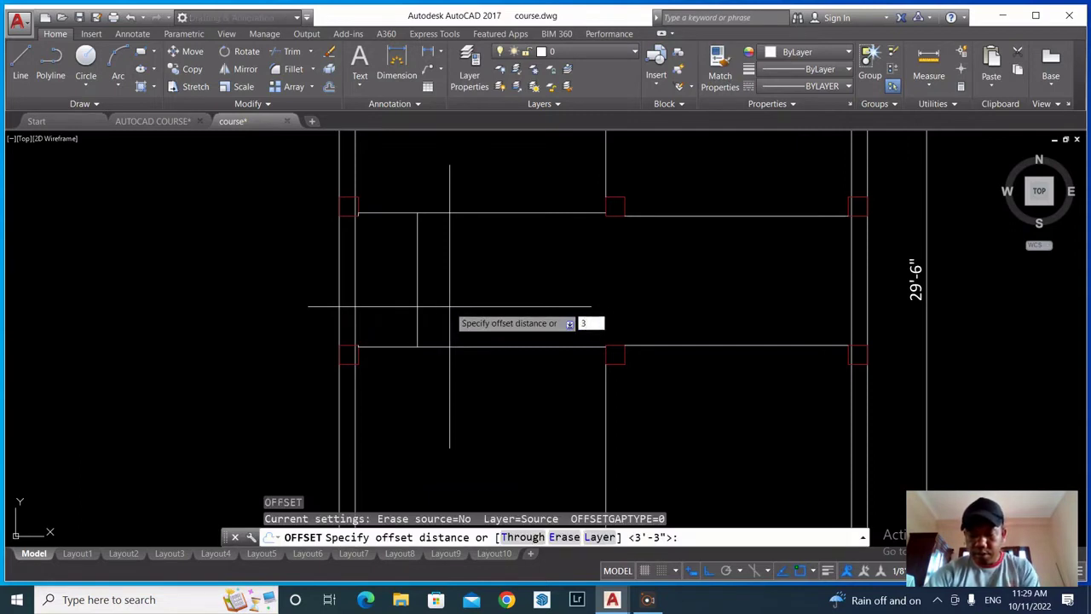
key(Return)
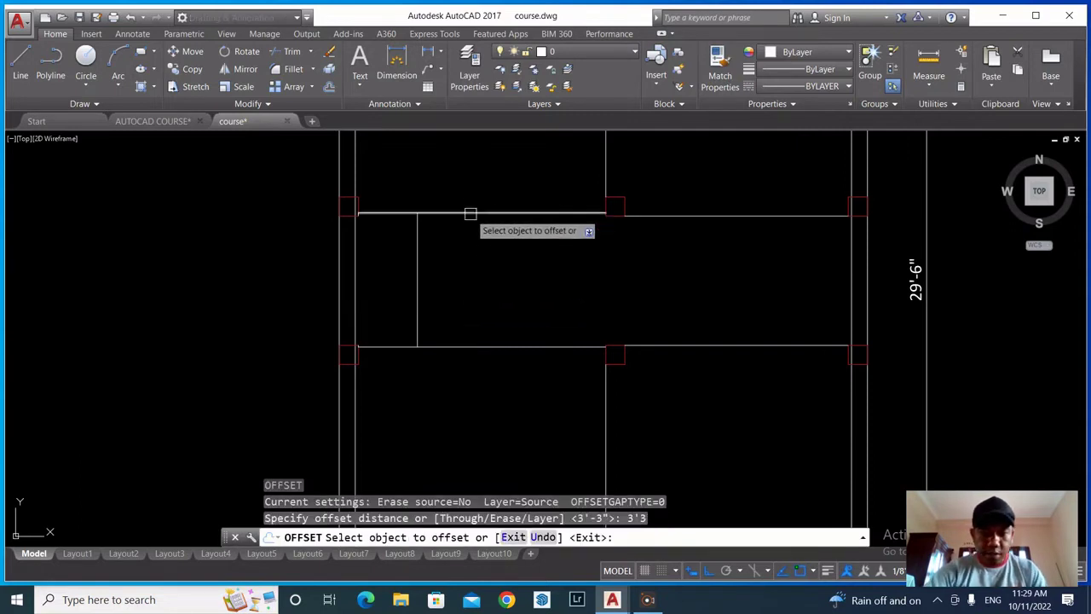
click(458, 212)
click(502, 334)
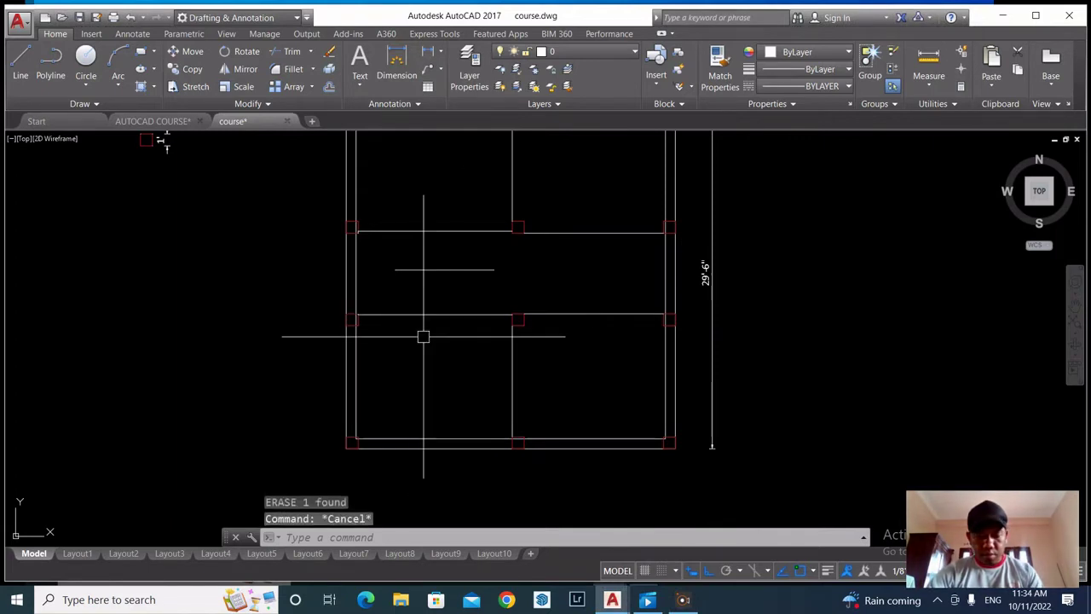
Offset the south wall line of the middle west bay 3'3" to the north
key(Return)
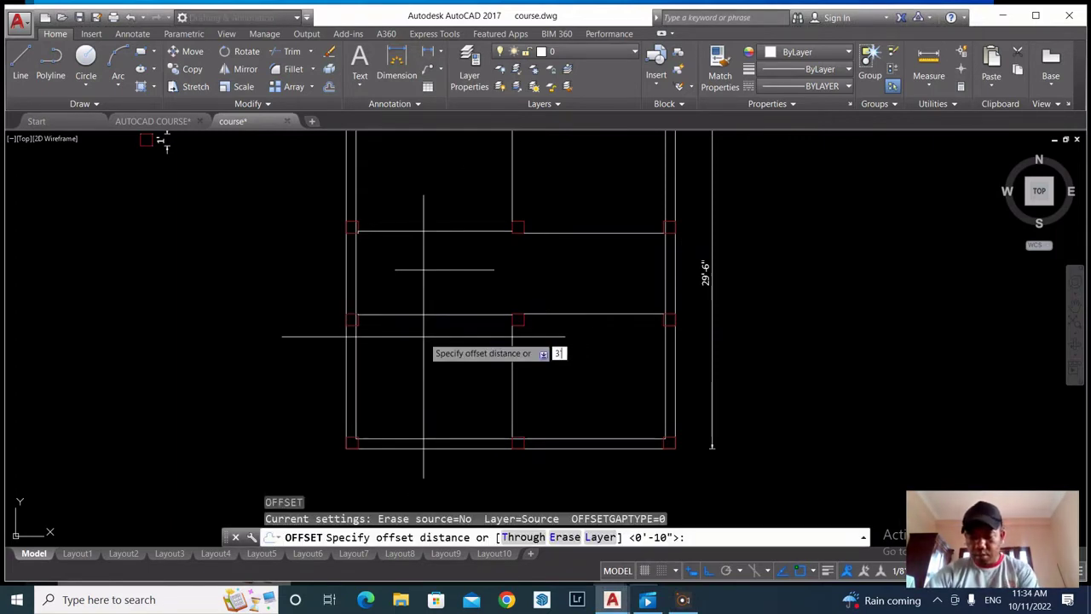
text(3'3)
key(Return)
click(431, 314)
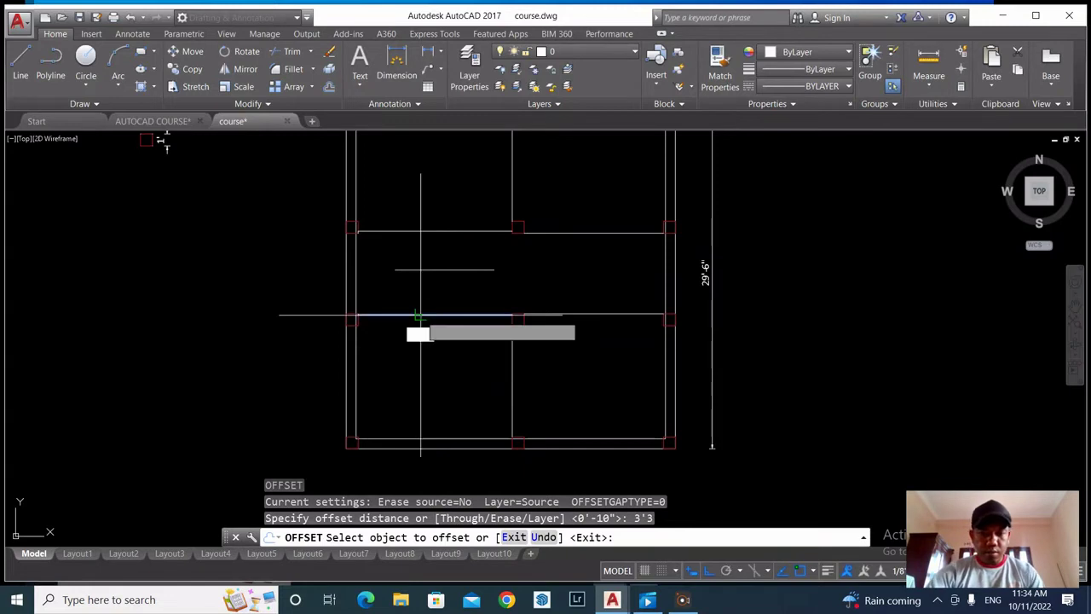
click(433, 302)
key(Escape)
Offset the west exterior wall's inner line 3'3" eastward across the middle west bay
scroll(362, 270, up, 4)
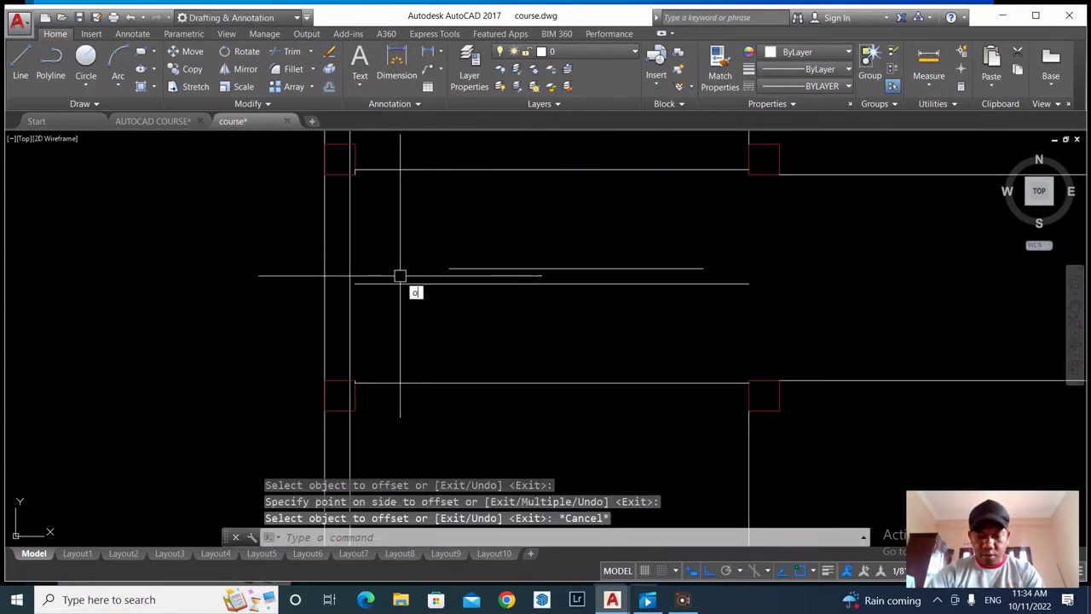
key(Return)
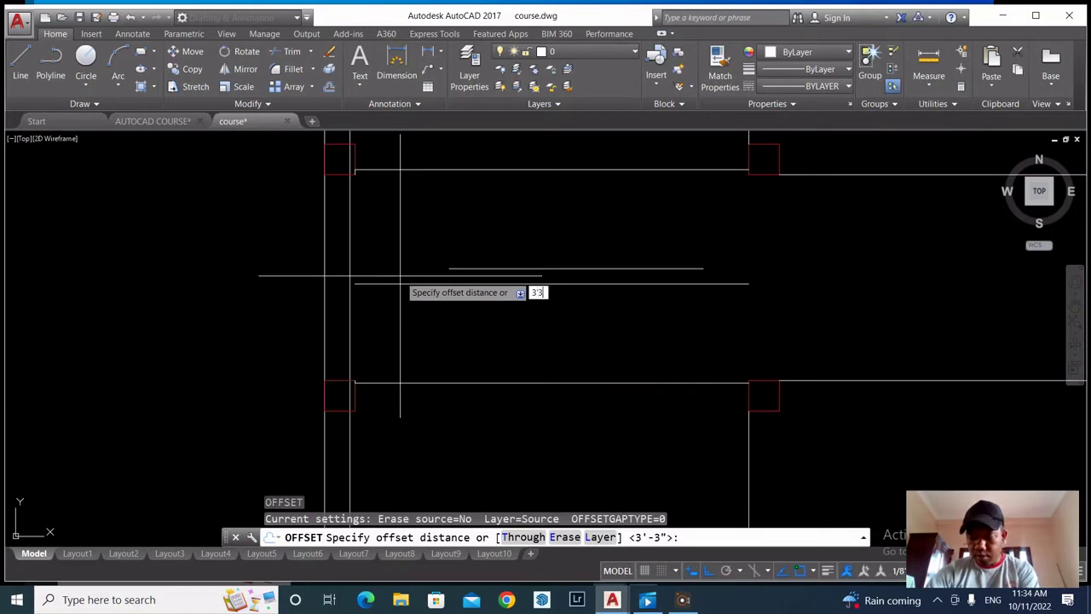
text(3'3)
key(Return)
click(349, 245)
click(457, 260)
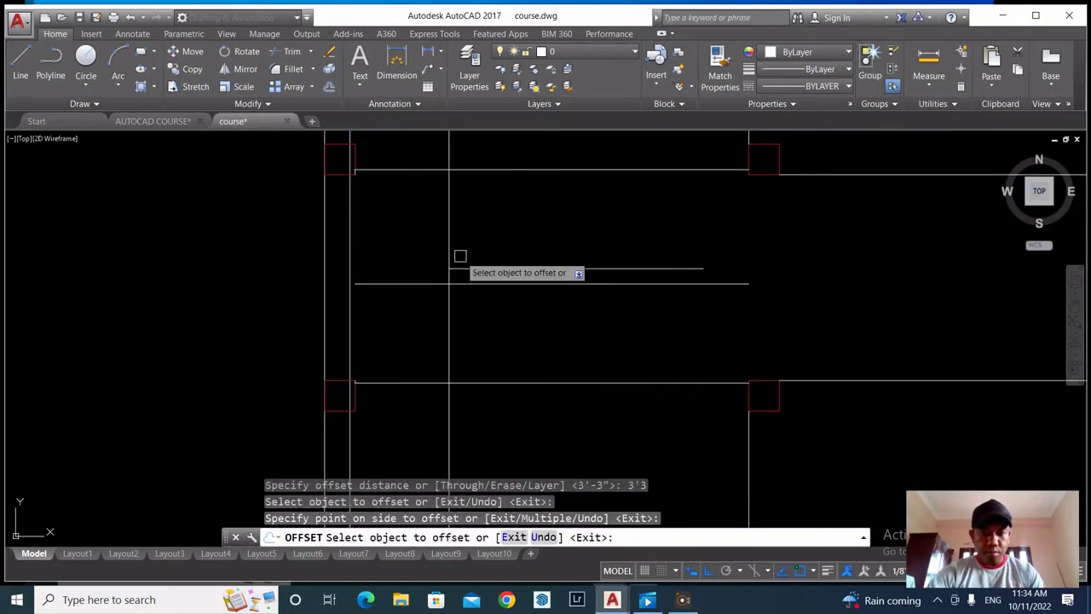
key(Escape)
Trim the offset vertical line outside the middle west bay and the southern offset line's stretch west of that vertical
scroll(429, 290, down, 2)
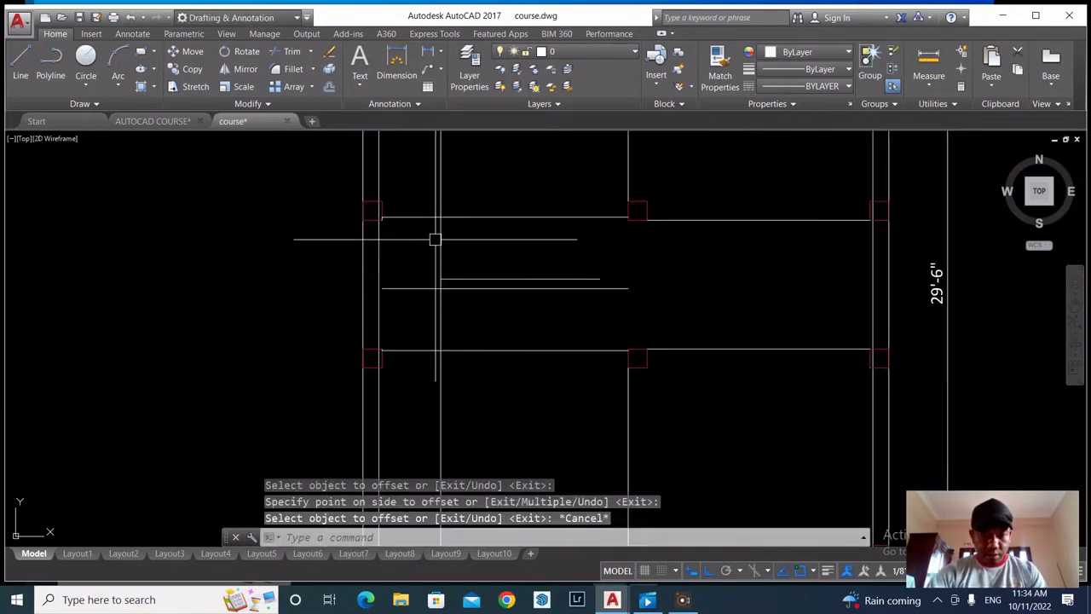
key(Return)
key(Return)
click(453, 184)
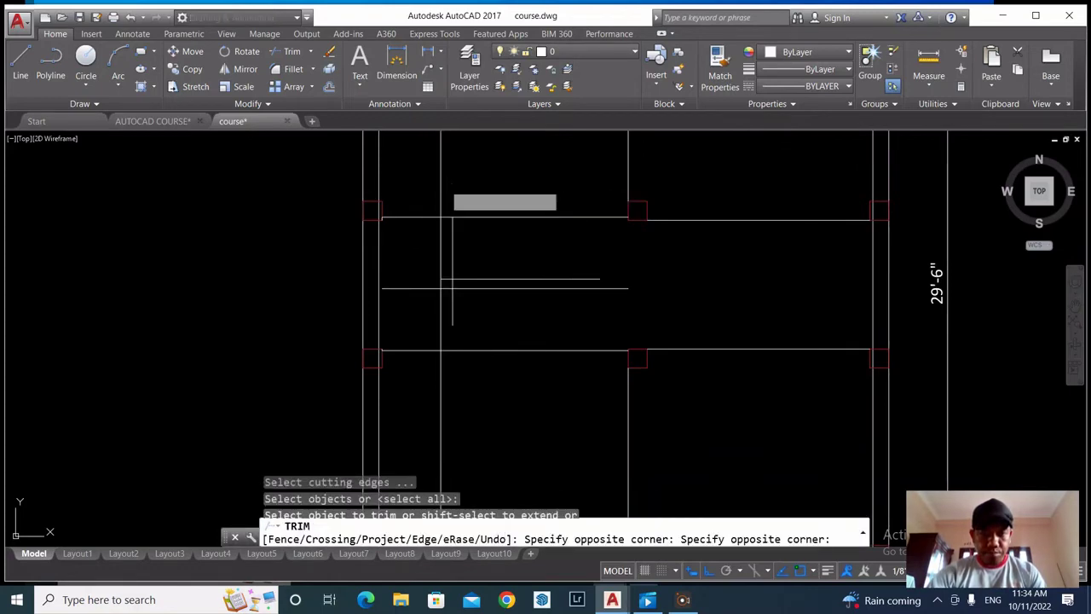
click(418, 197)
click(478, 374)
click(420, 377)
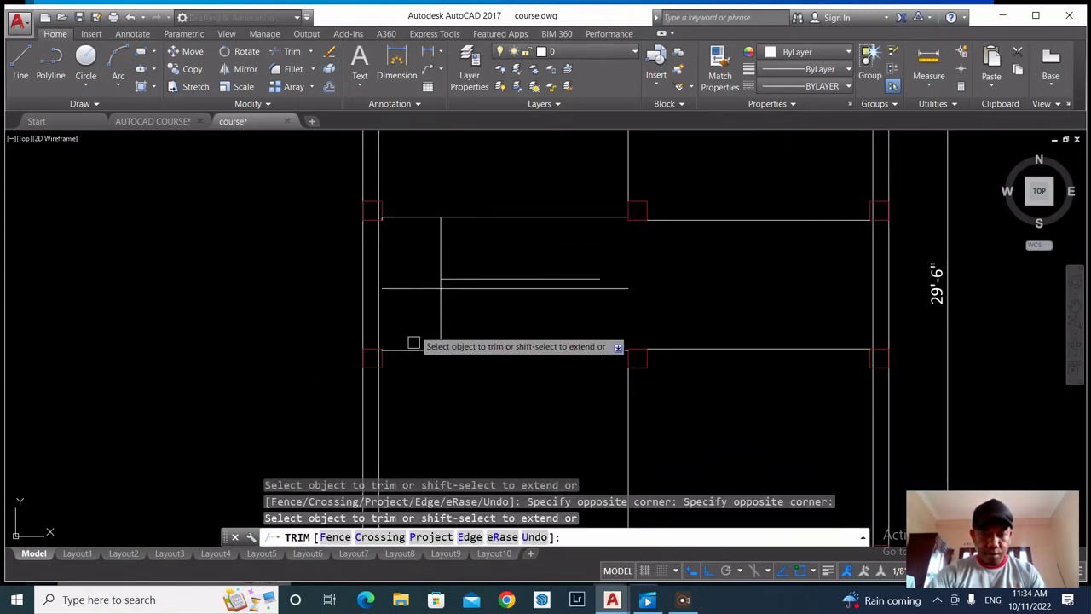
click(415, 302)
click(406, 278)
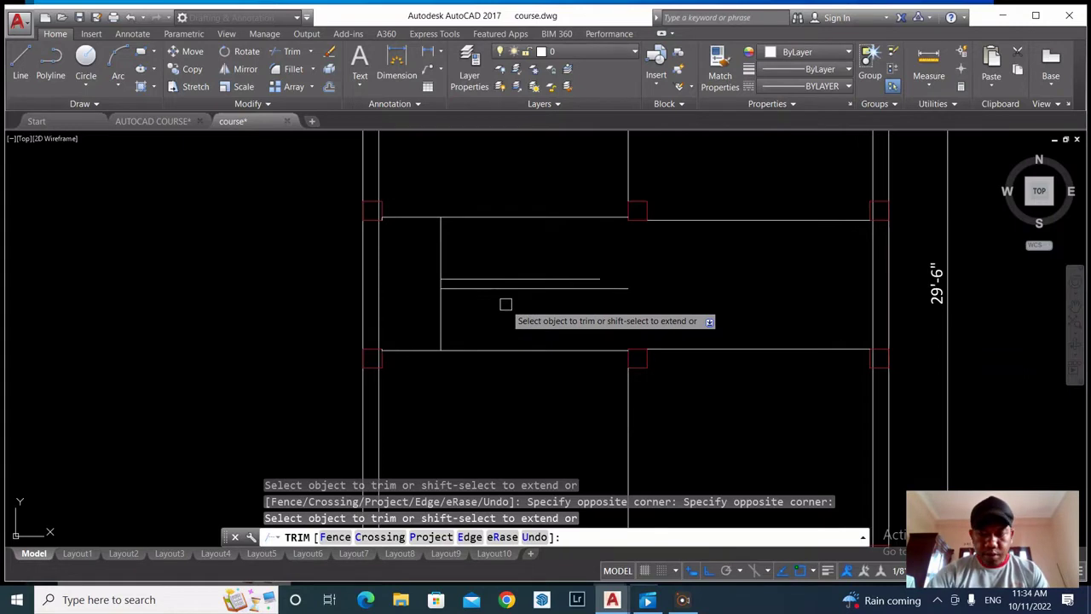
key(Escape)
Draw a vertical line from the second-row middle column's south-west corner down to just short of the third-row middle column
scroll(456, 287, up, 2)
scroll(535, 295, down, 2)
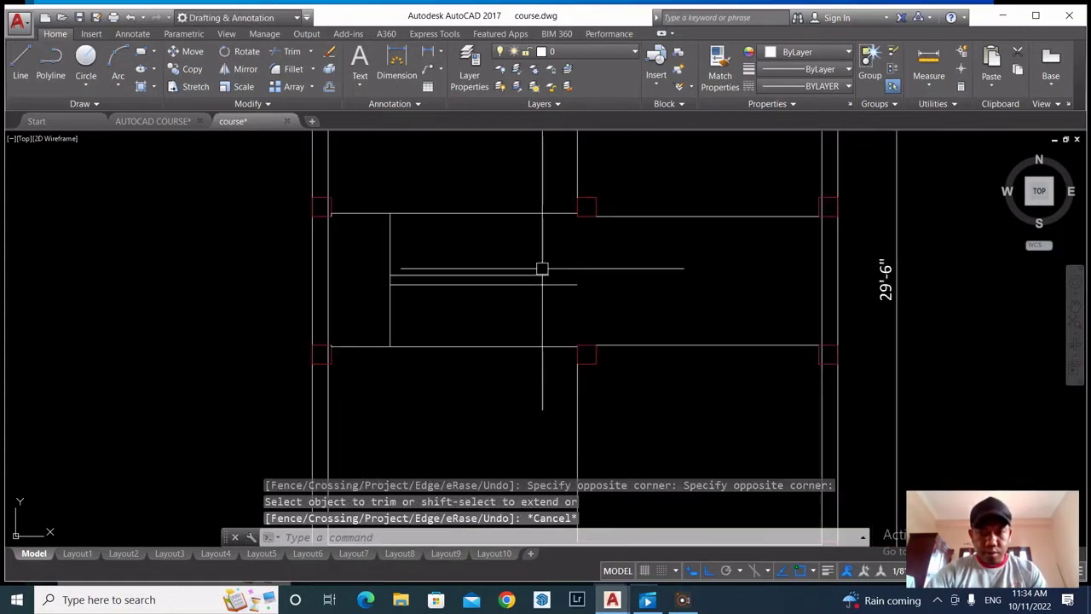
scroll(577, 228, up, 2)
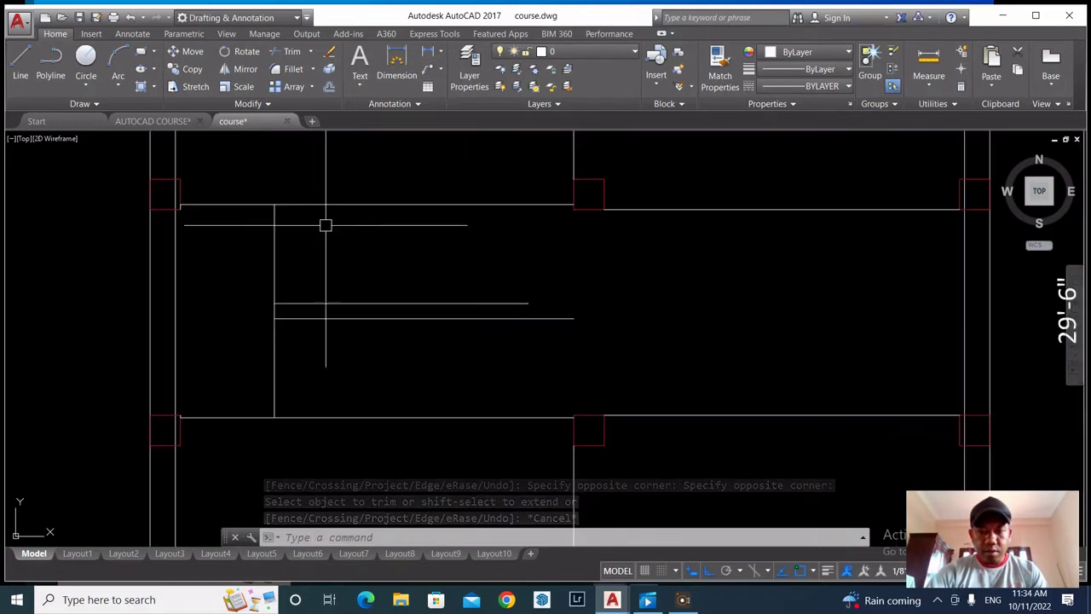
click(20, 60)
scroll(503, 299, down, 2)
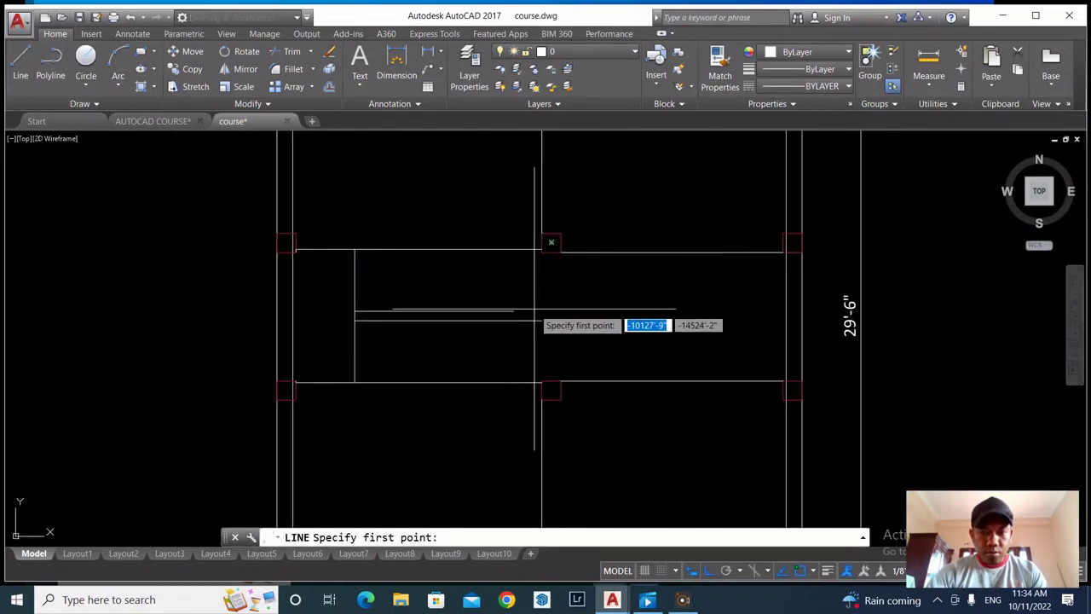
scroll(542, 258, up, 2)
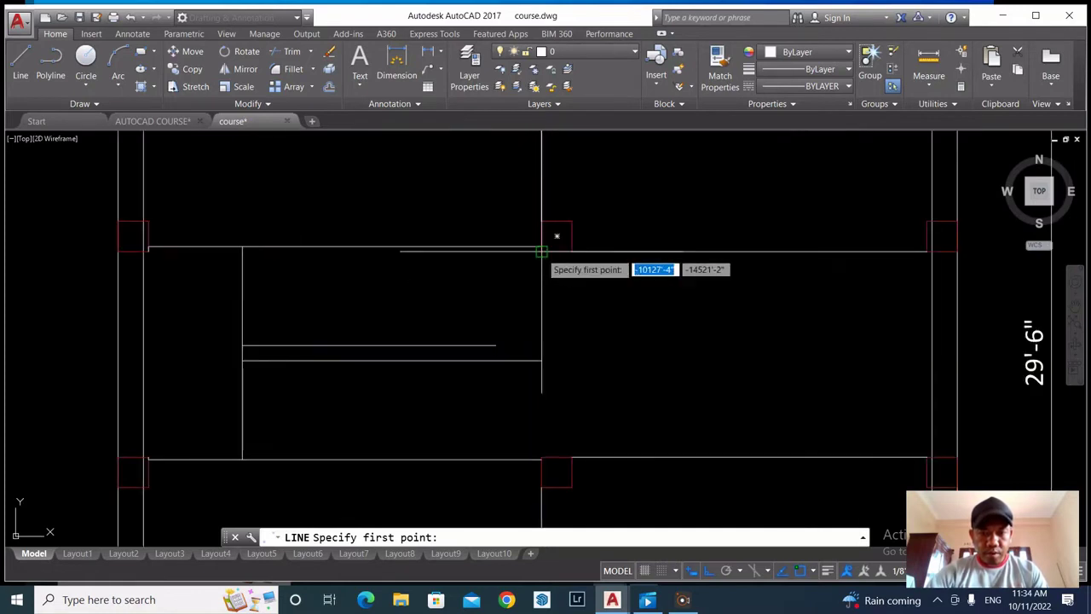
click(555, 251)
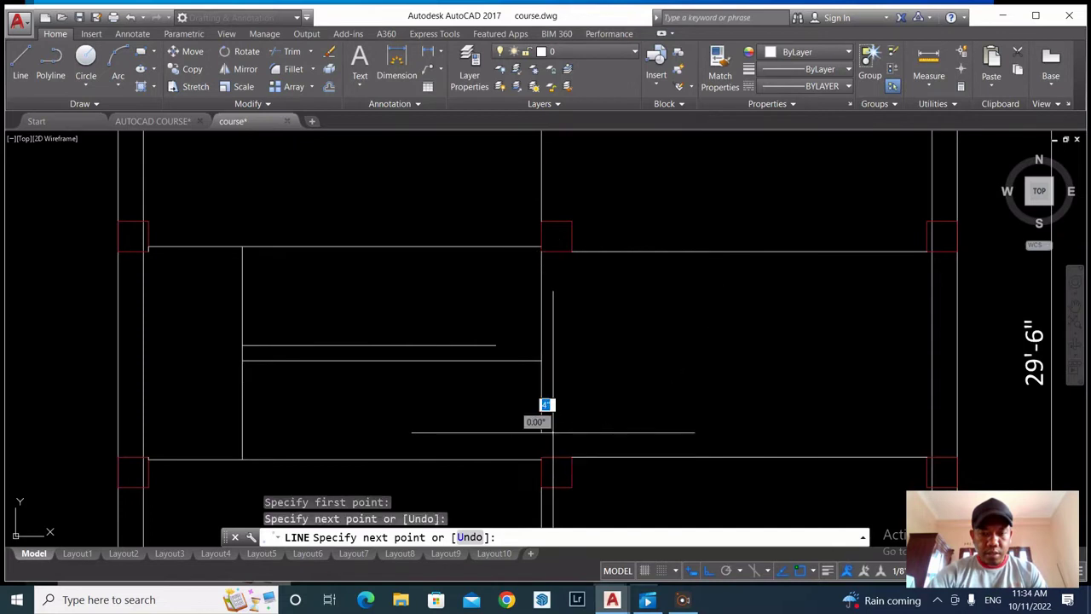
key(Escape)
scroll(548, 381, down, 5)
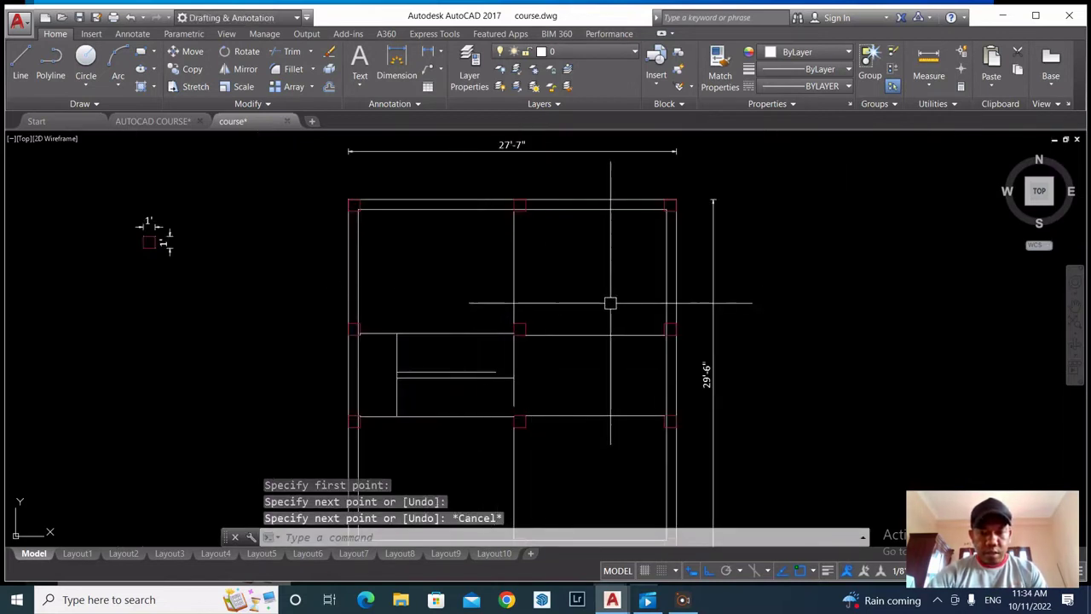
scroll(589, 375, down, 2)
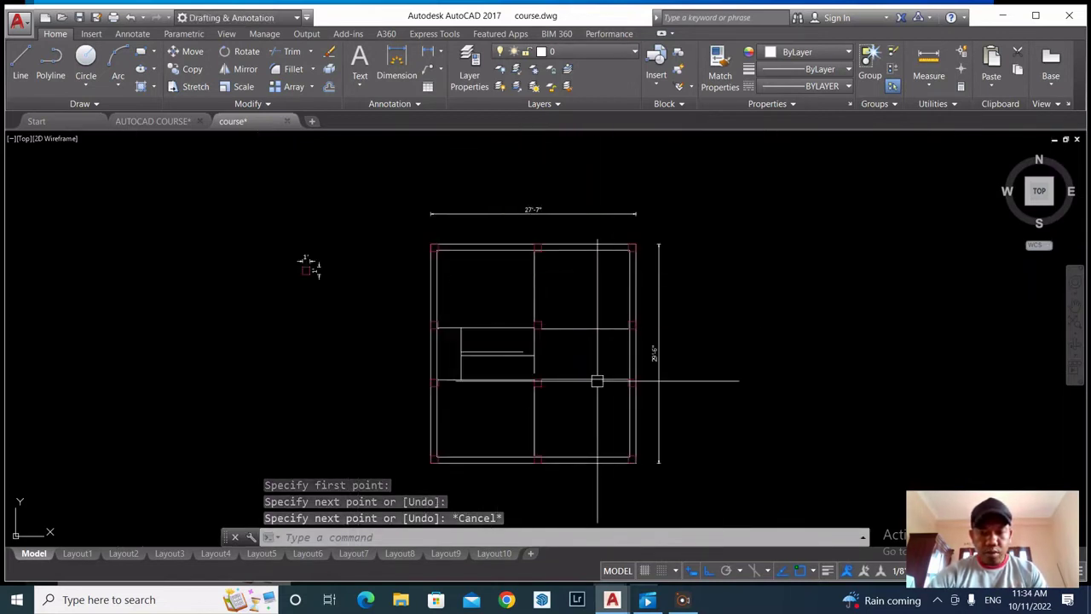
scroll(584, 366, up, 2)
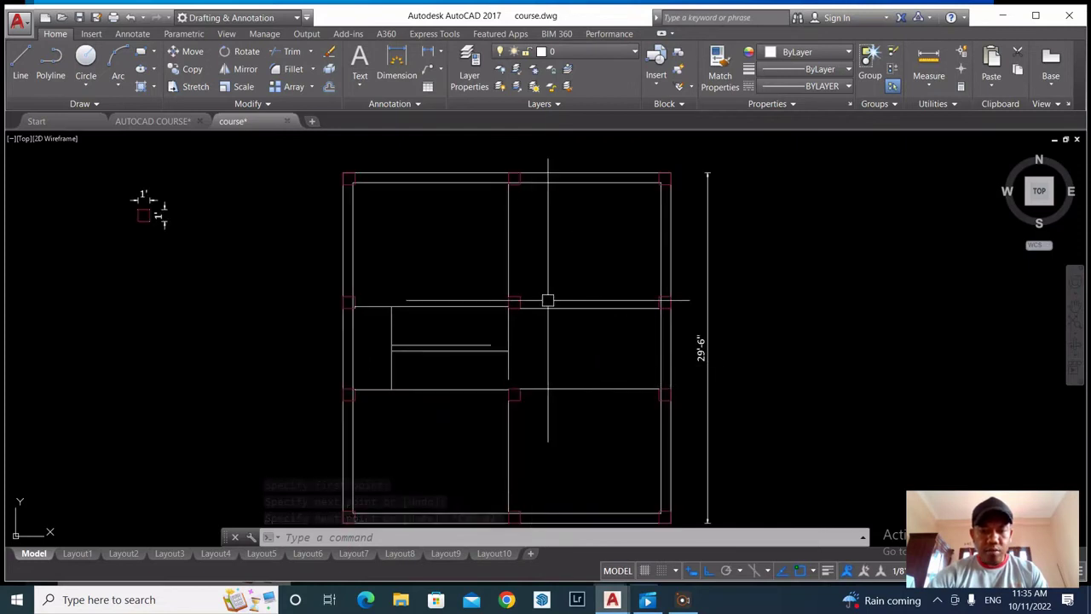
scroll(515, 335, down, 3)
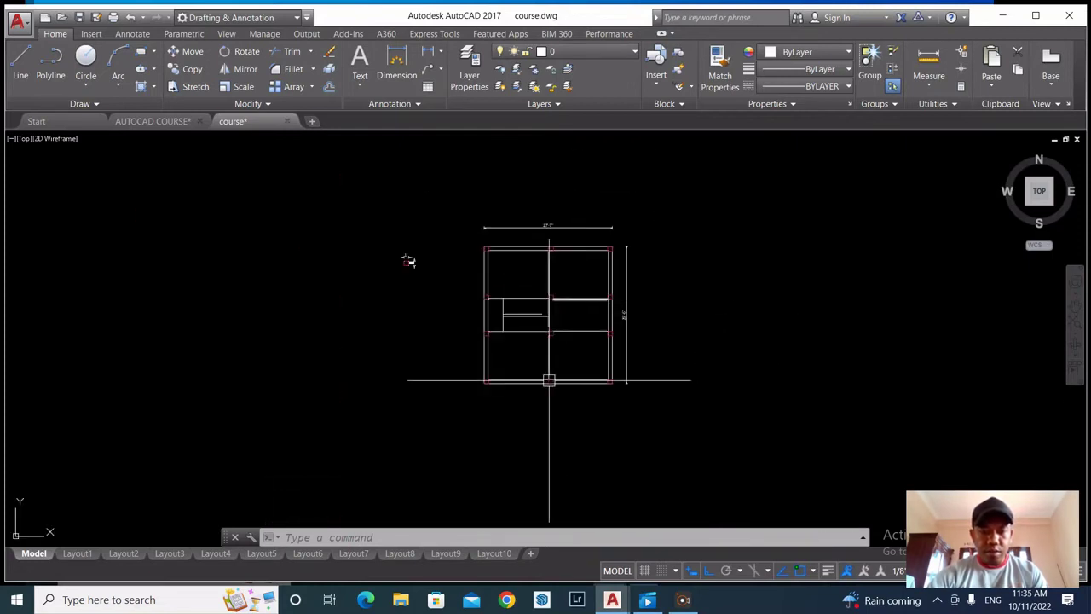
scroll(534, 312, up, 5)
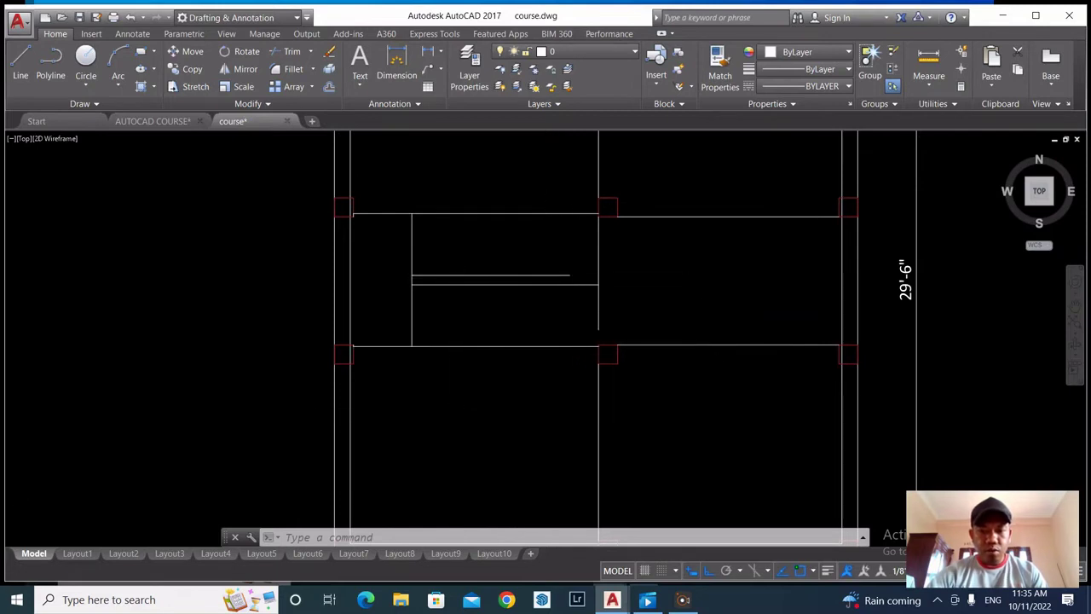
Offset the short central vertical line 3' toward the staircase area
scroll(458, 332, down, 2)
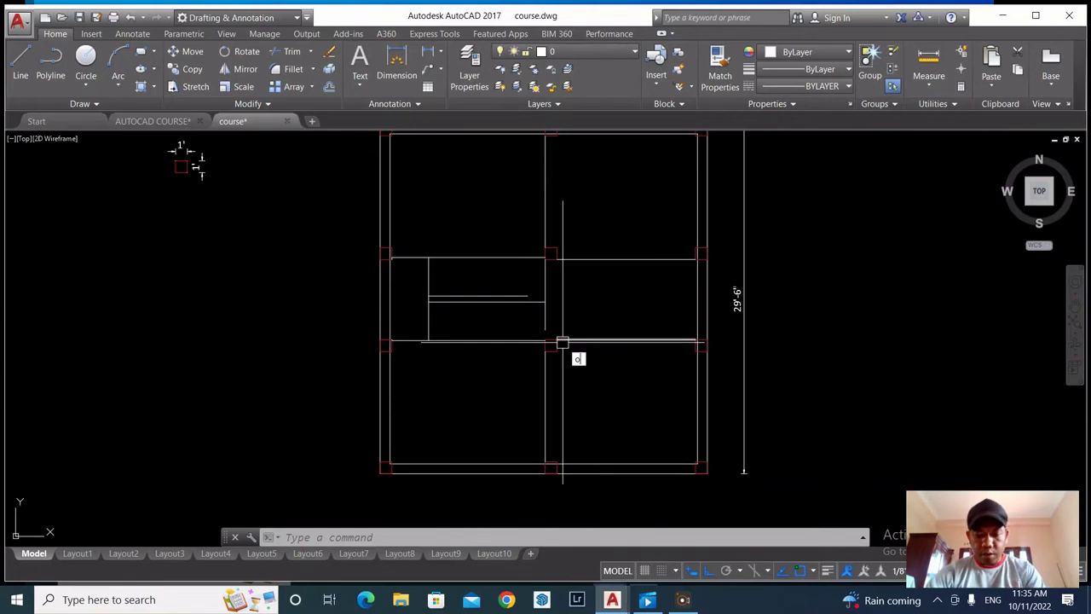
key(Return)
text(3')
key(Return)
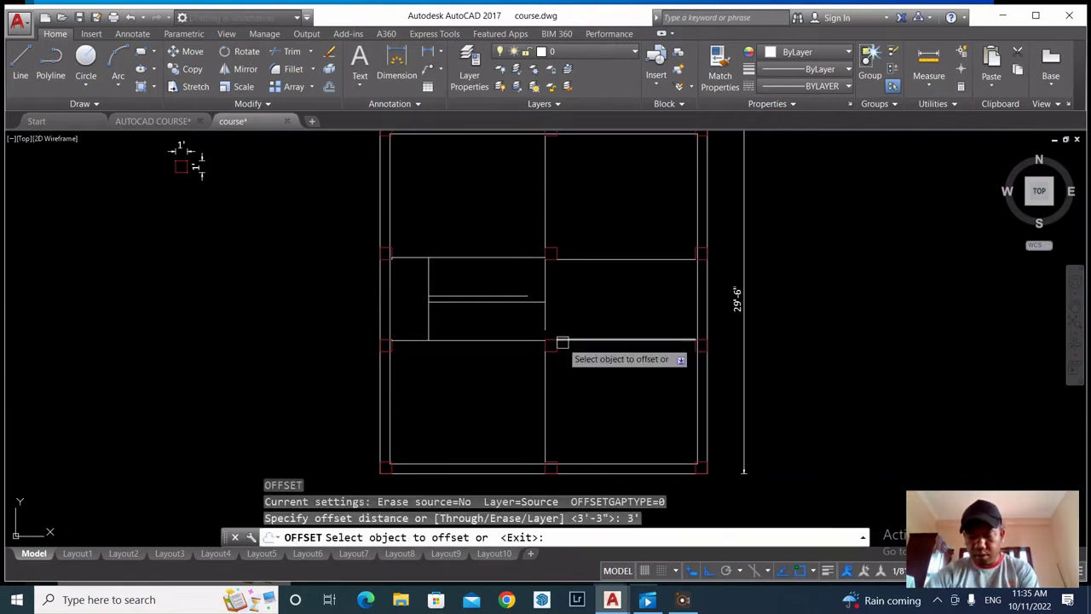
click(545, 279)
click(520, 281)
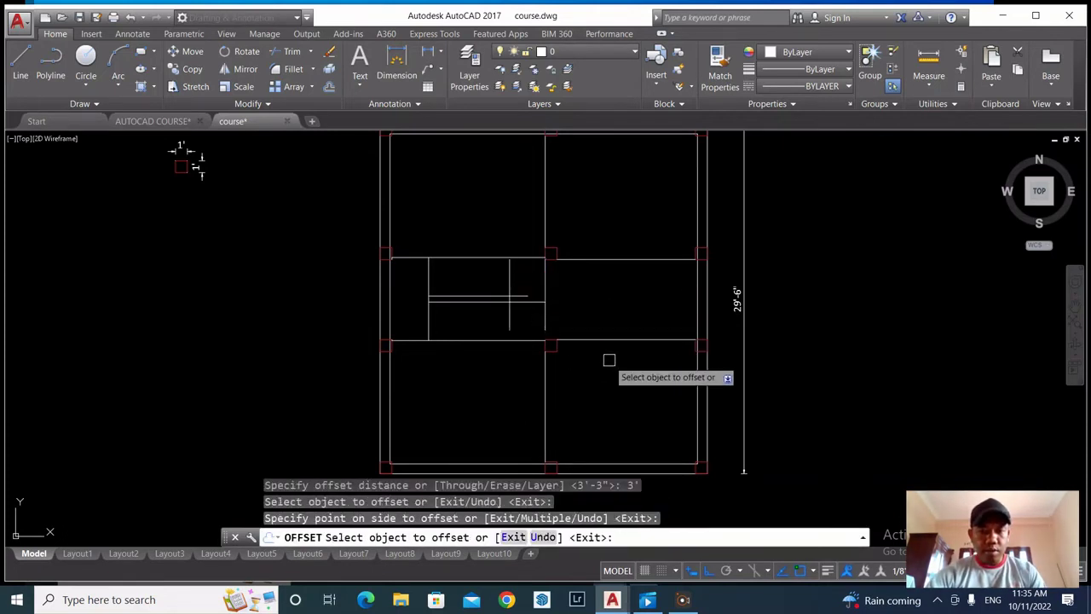
key(Escape)
Stretch the lower end of the offset vertical line down to the staircase's lower horizontal wall line
scroll(531, 299, up, 3)
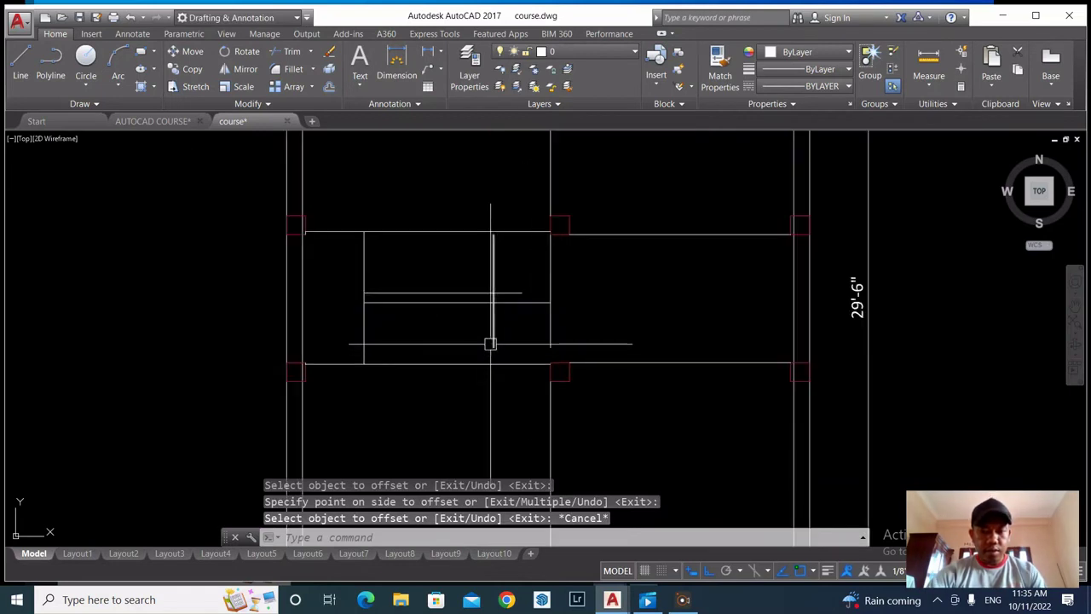
scroll(490, 337, up, 2)
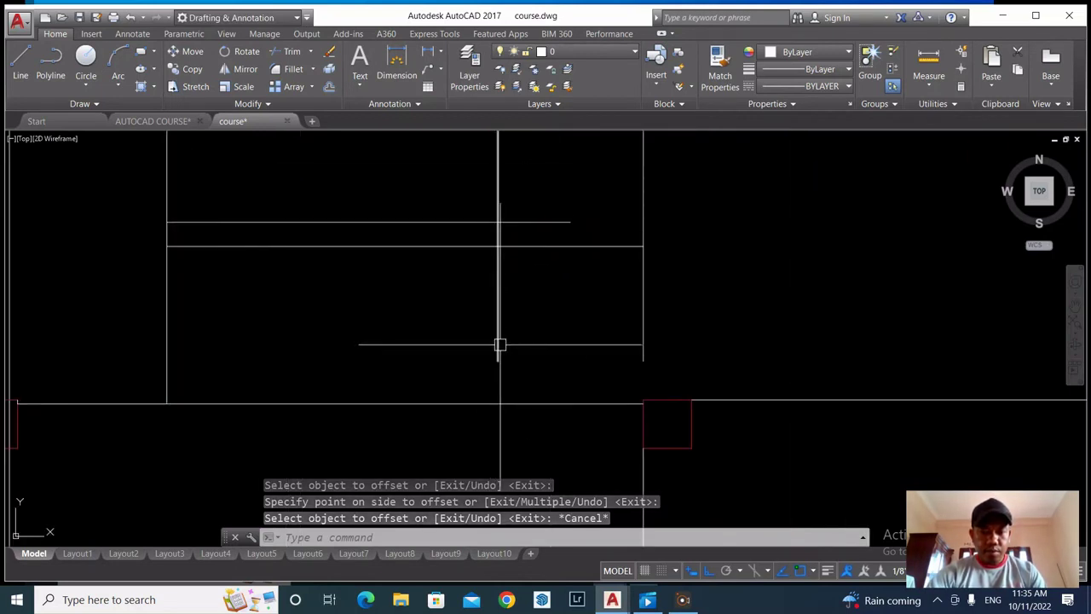
click(498, 344)
click(498, 361)
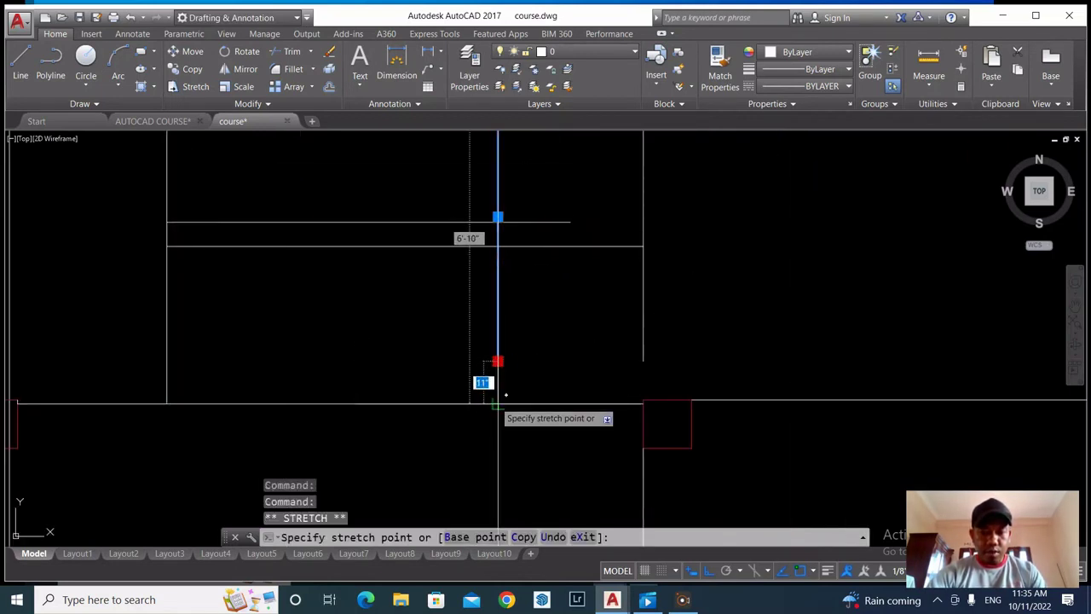
click(498, 402)
scroll(497, 401, down, 2)
scroll(498, 401, down, 2)
key(Escape)
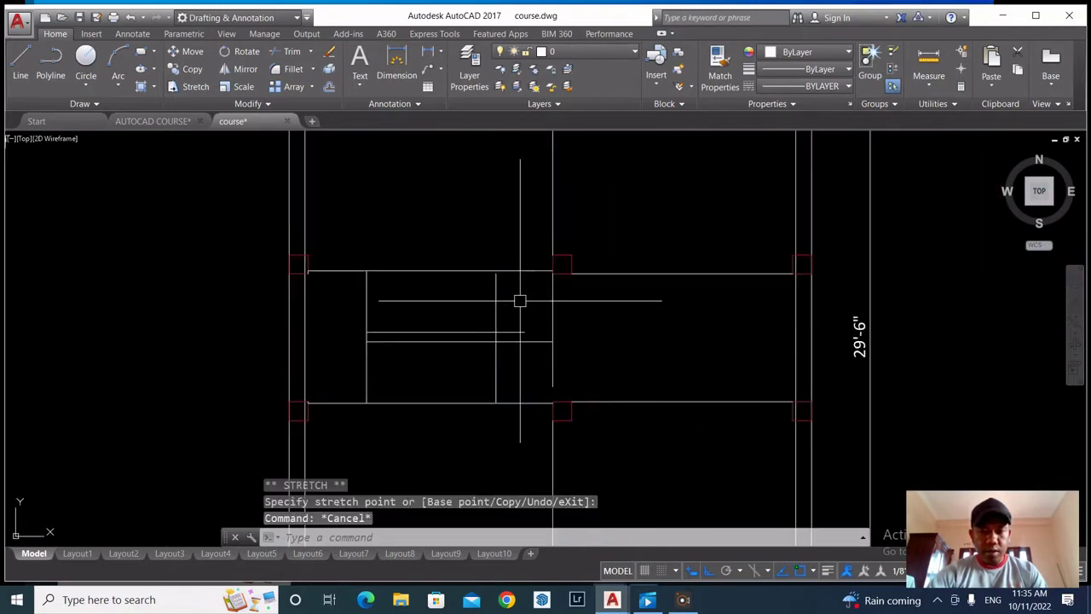
Stretch the upper end of the same vertical line up to the staircase's upper horizontal wall line
scroll(487, 273, up, 2)
click(507, 285)
click(502, 281)
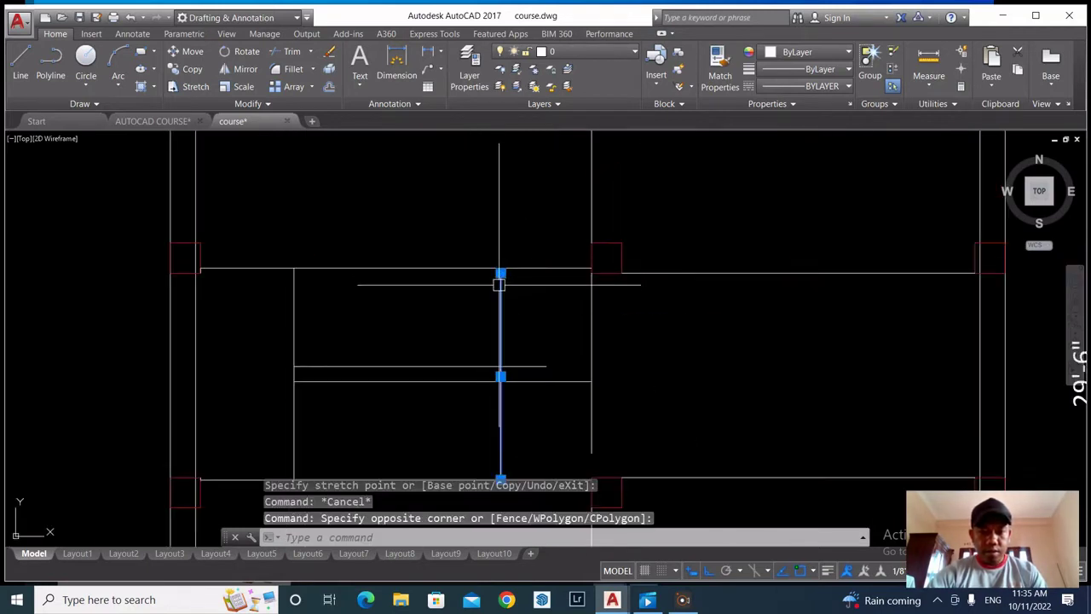
scroll(500, 276, up, 2)
click(499, 275)
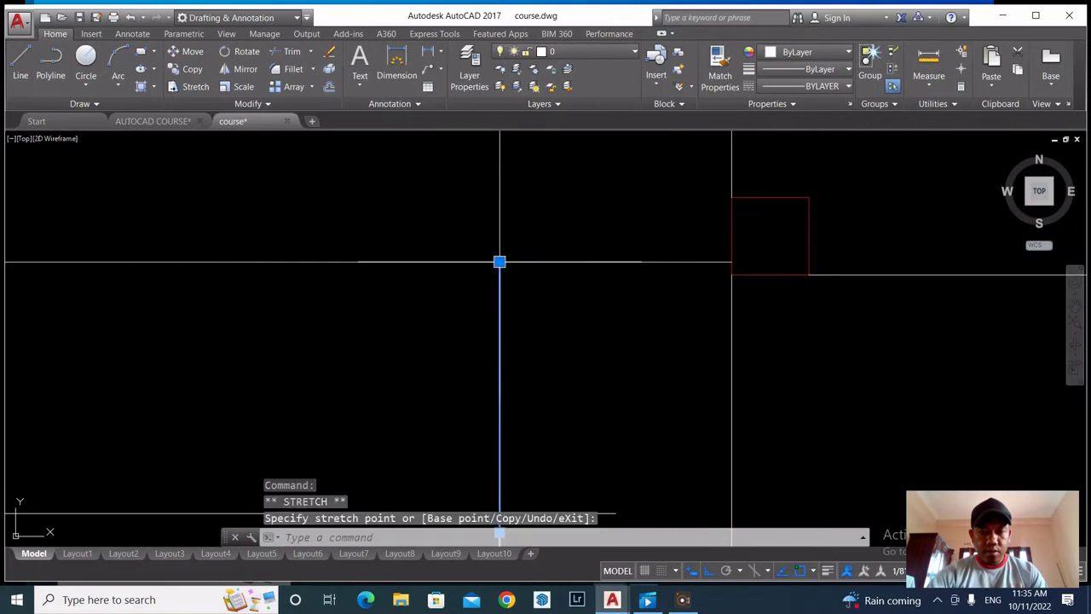
scroll(499, 263, down, 3)
key(Escape)
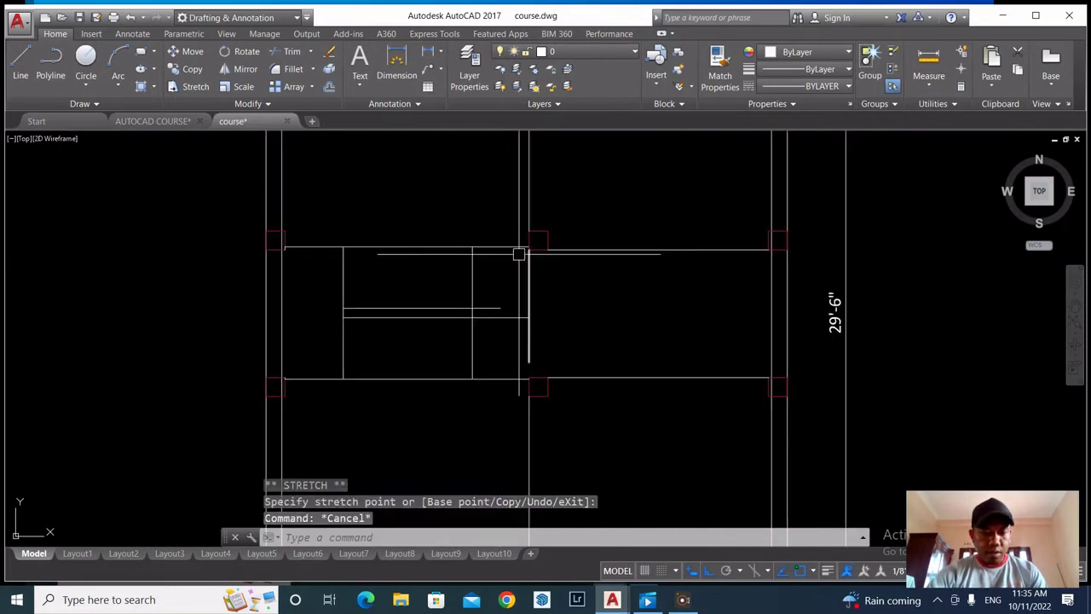
Trim the staircase's horizontal lines that run past the new vertical line, using that line as the cutting edge
scroll(519, 252, down, 2)
key(Return)
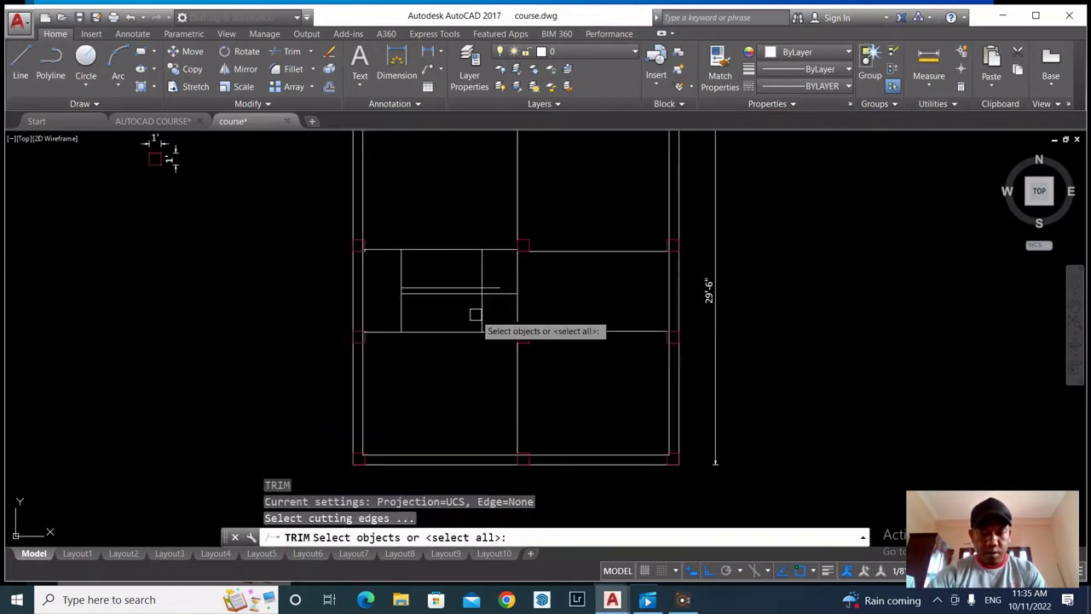
click(479, 313)
key(Return)
click(503, 346)
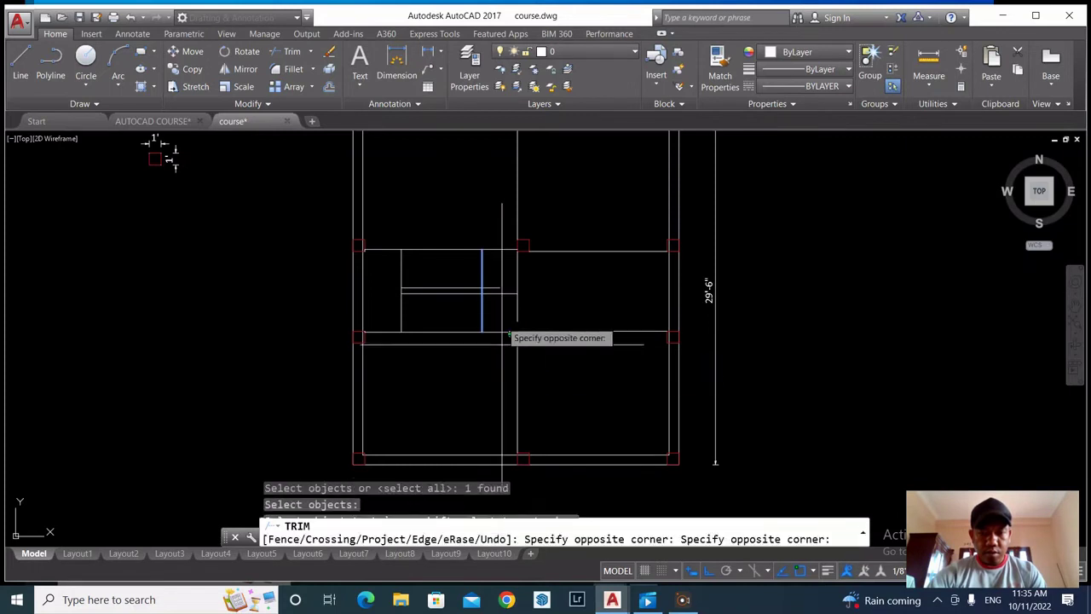
click(497, 222)
key(Escape)
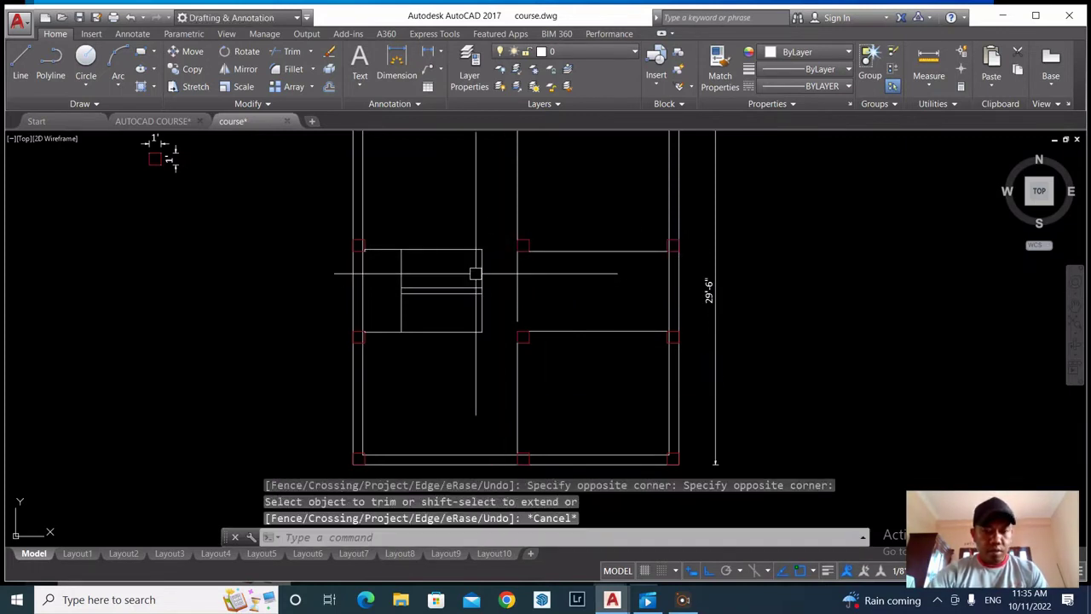
Erase the leftover short central vertical line between the two middle columns
scroll(484, 261, down, 4)
scroll(474, 260, up, 4)
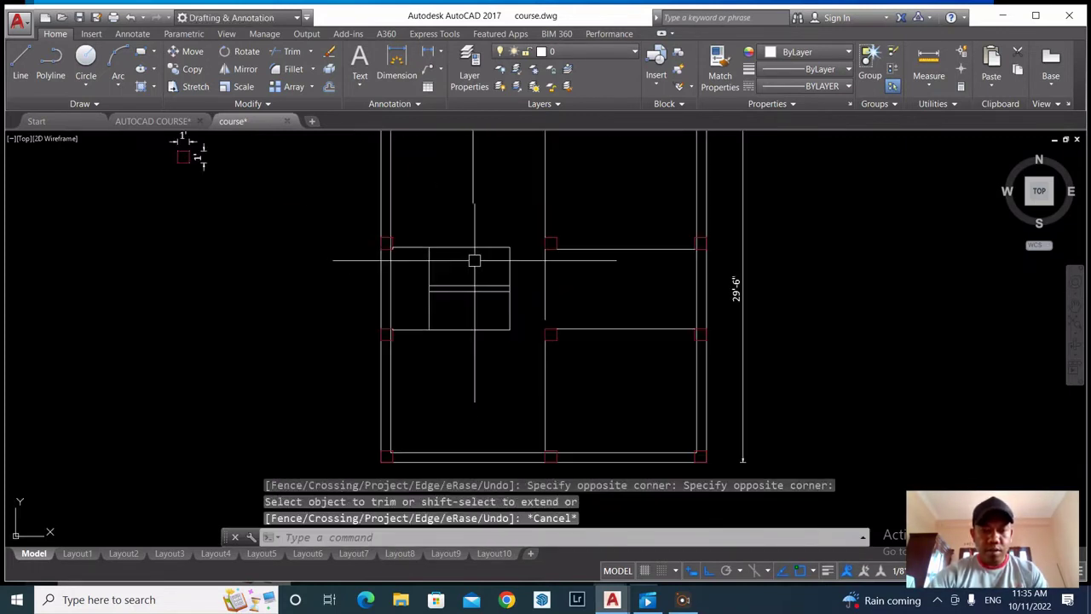
key(Escape)
key(Escape)
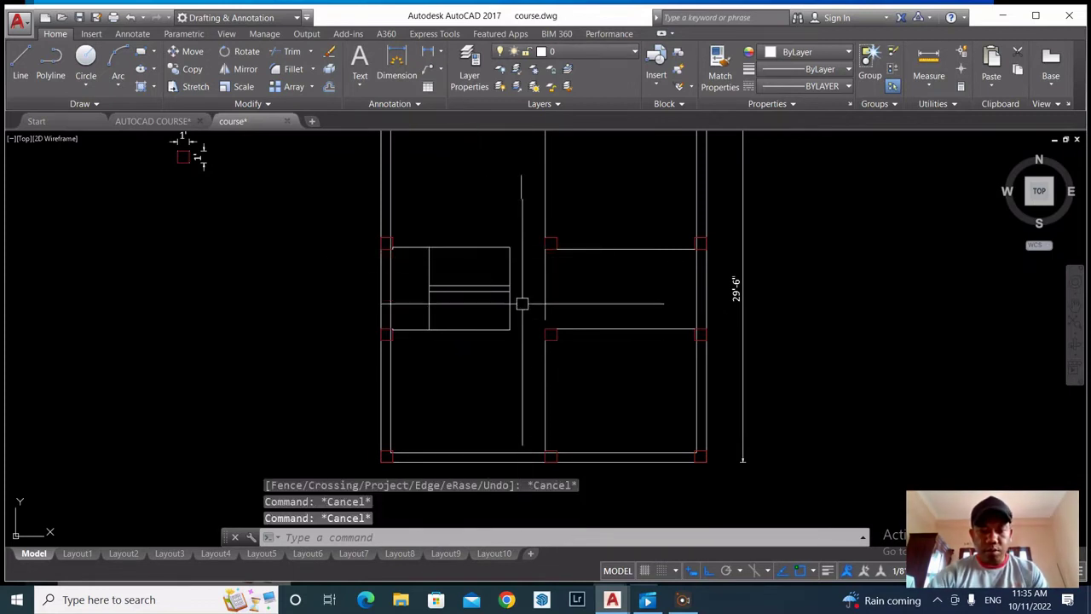
click(547, 290)
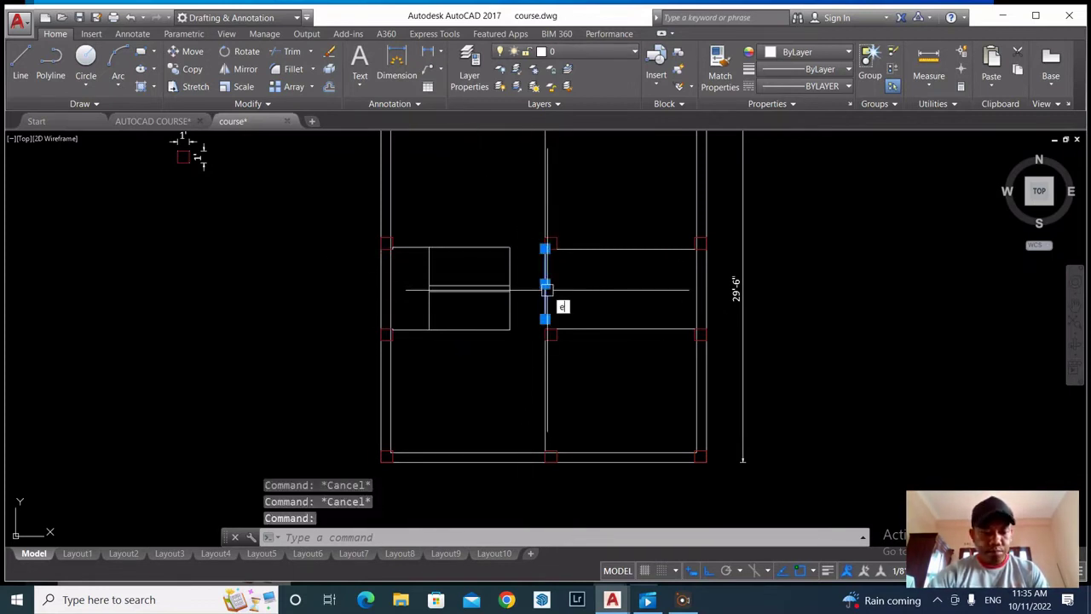
text(e)
key(Return)
scroll(546, 290, down, 4)
scroll(526, 293, up, 4)
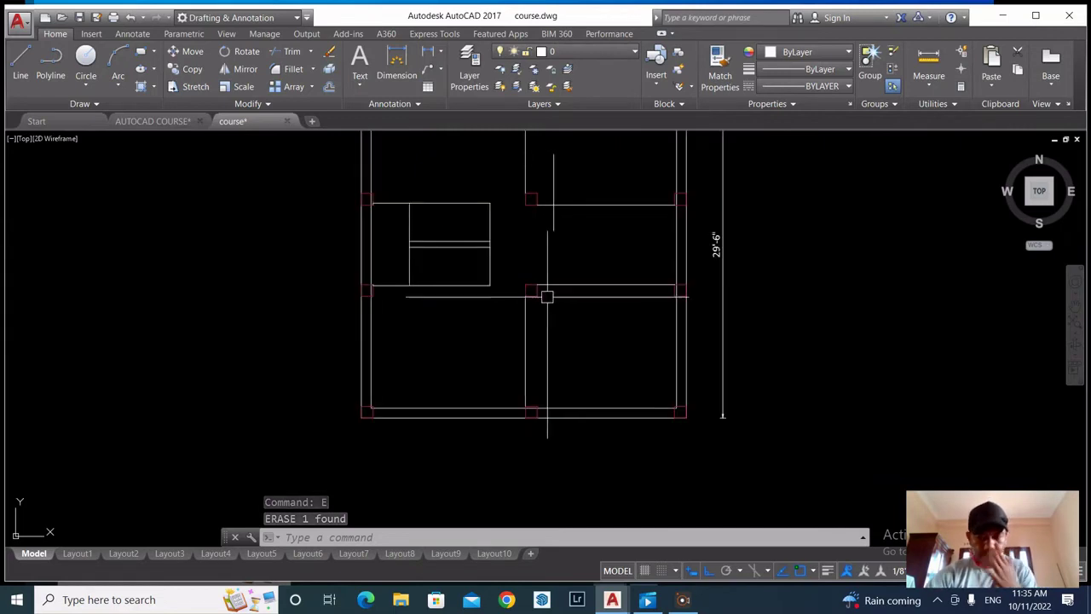
scroll(546, 298, down, 2)
scroll(535, 311, down, 2)
scroll(524, 276, up, 4)
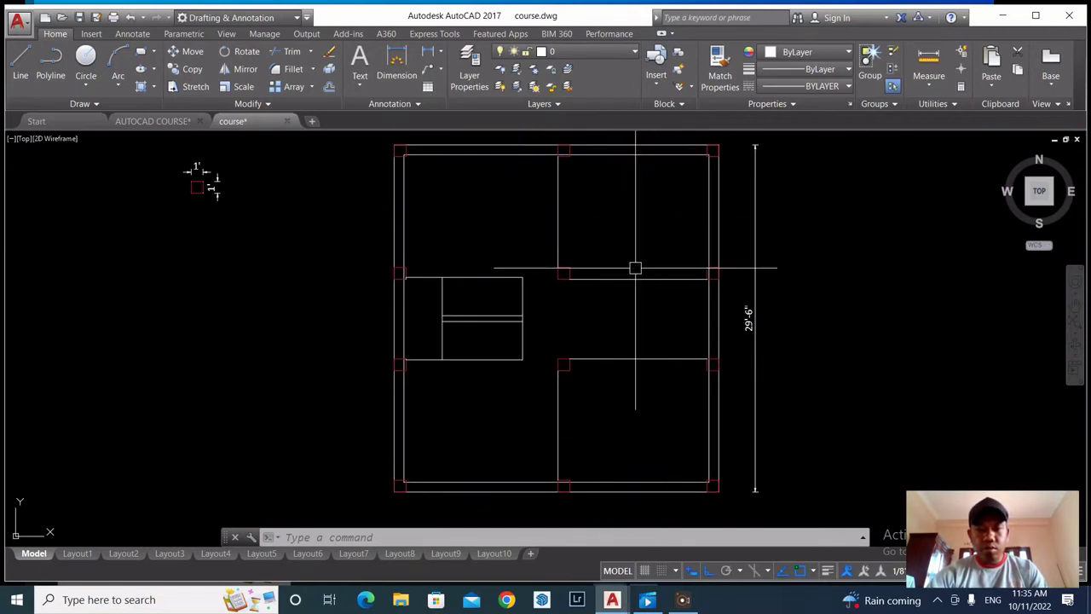
key(Escape)
key(Escape)
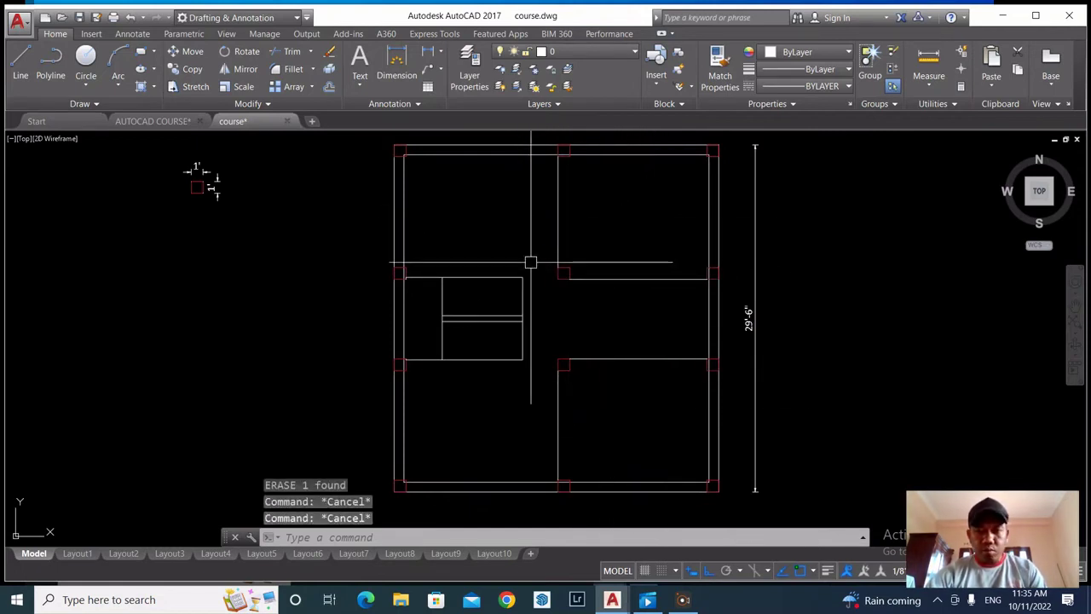
Offset the upper-right room's left and bottom wall lines 5" toward the inside of that room
key(Return)
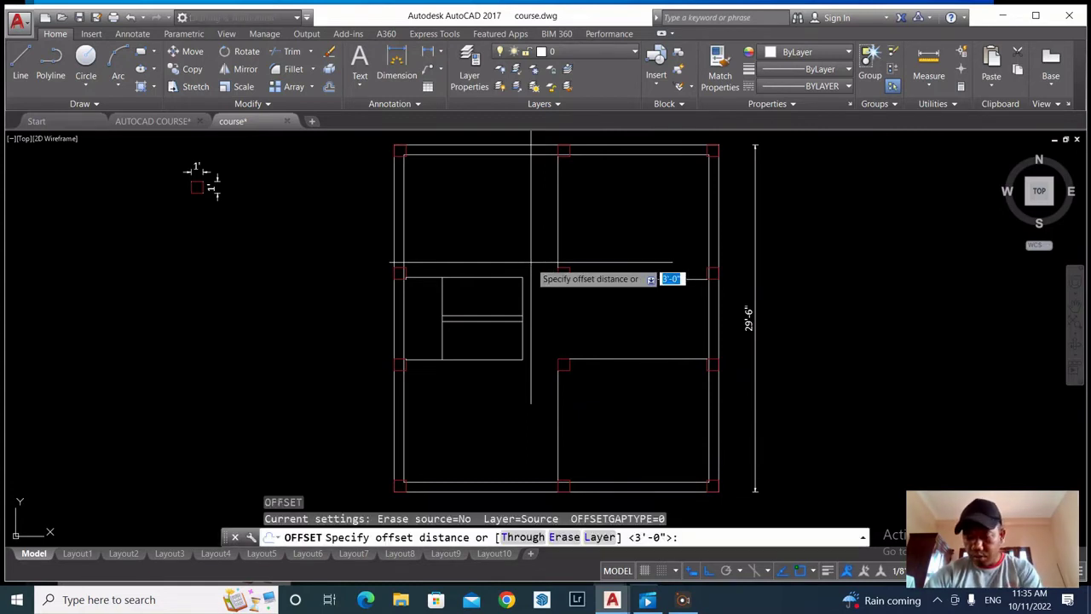
key(Return)
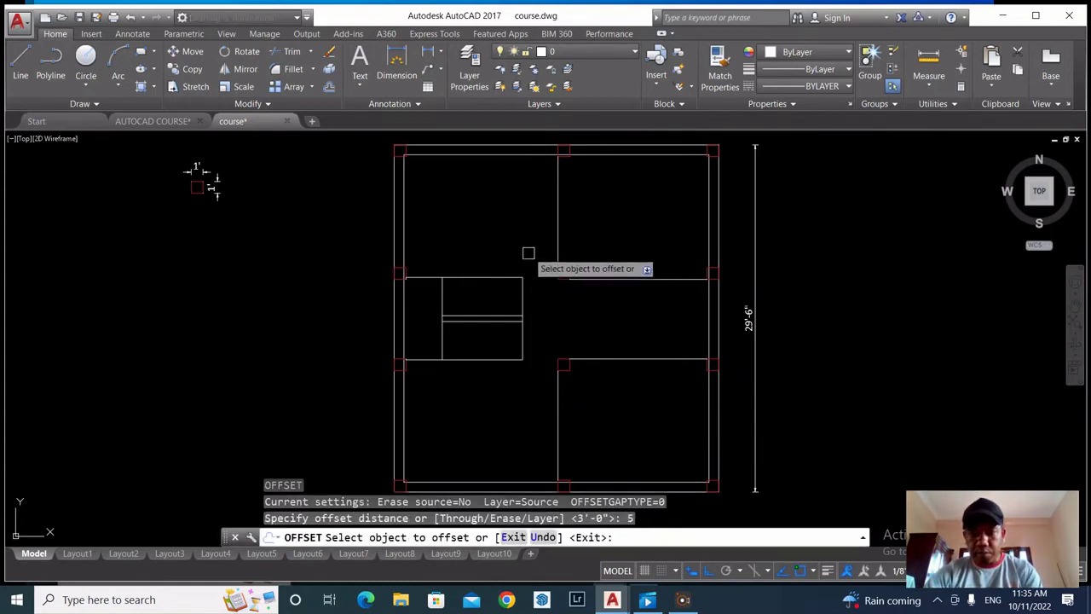
click(560, 220)
click(589, 219)
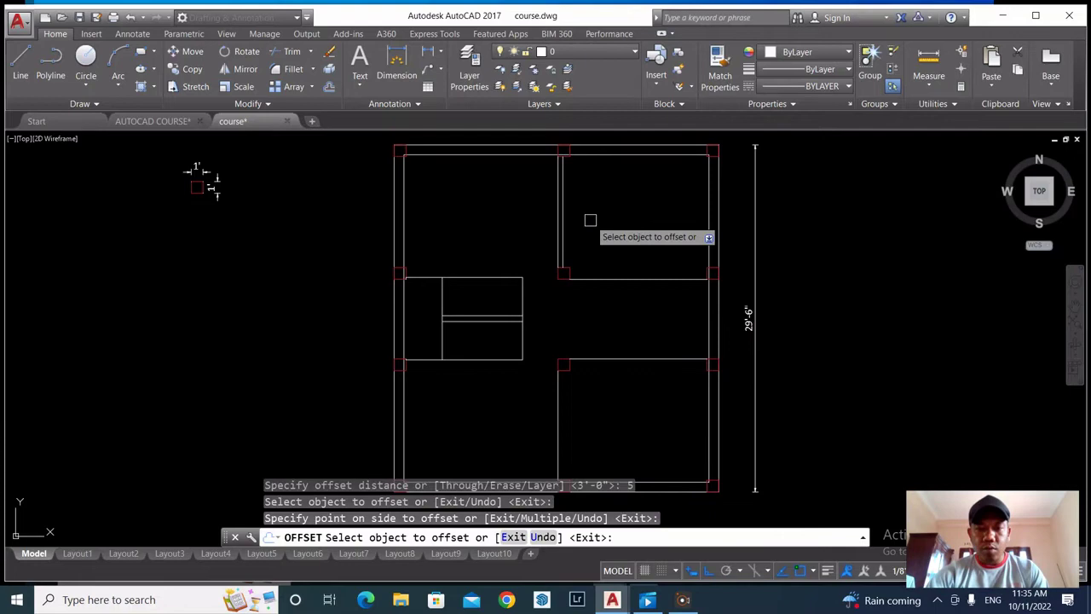
click(626, 278)
click(626, 270)
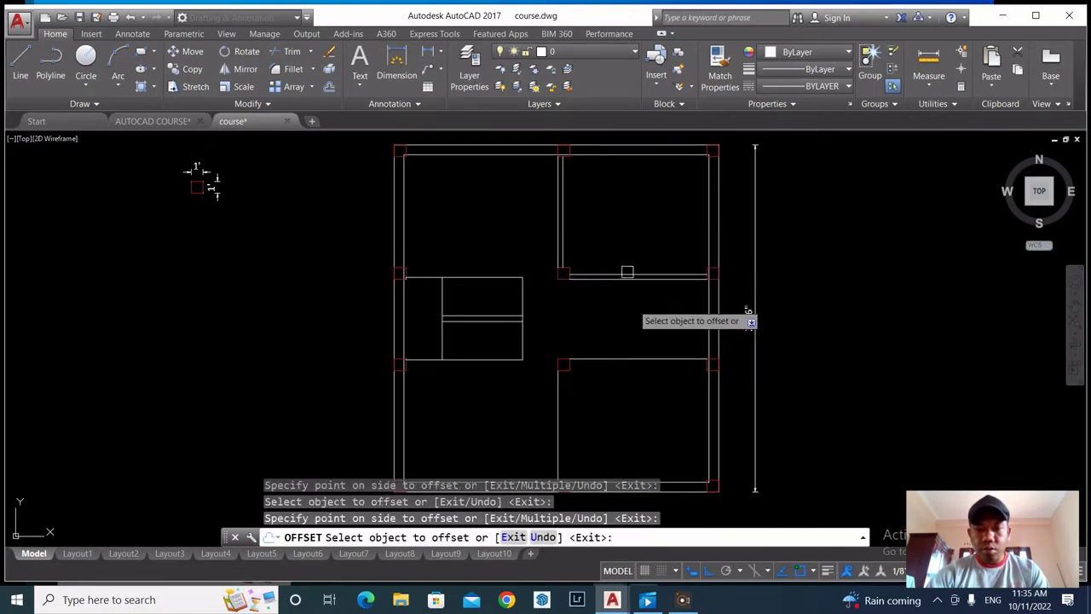
Offset the lower-right room's top and left wall lines 5" toward the inside of that room
click(619, 361)
click(609, 383)
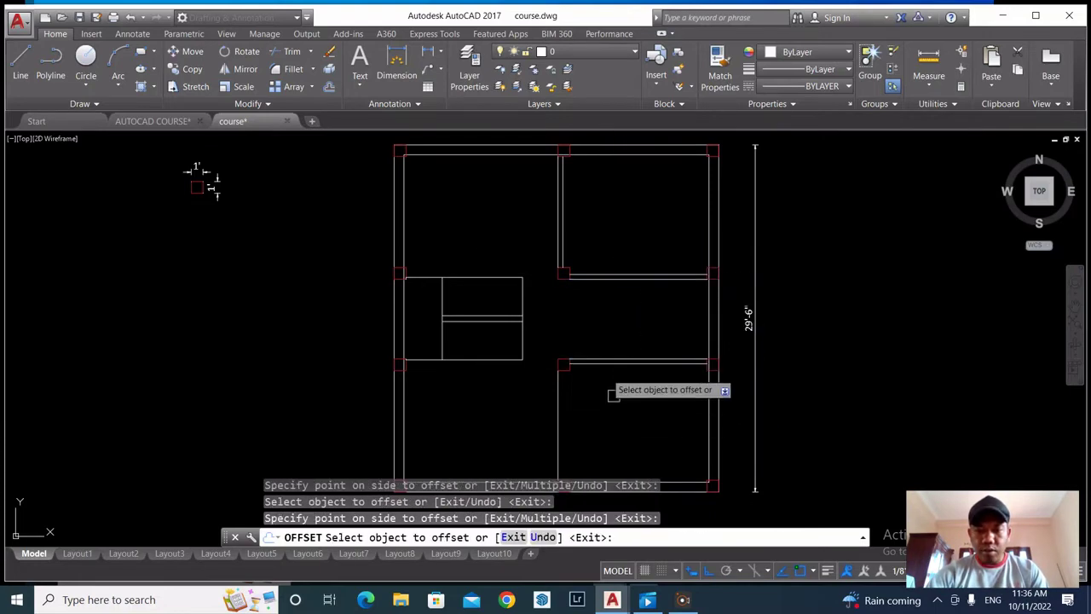
click(561, 400)
click(587, 414)
Offset the staircase's lower and upper wall lines 5" outward, away from the stairs
click(463, 361)
click(463, 392)
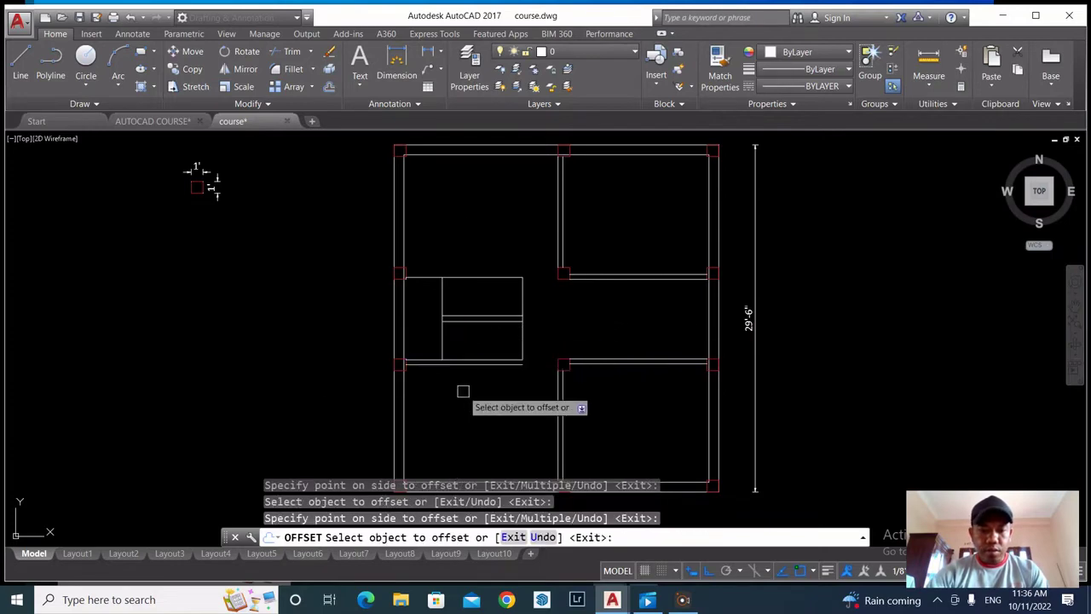
click(474, 277)
click(482, 258)
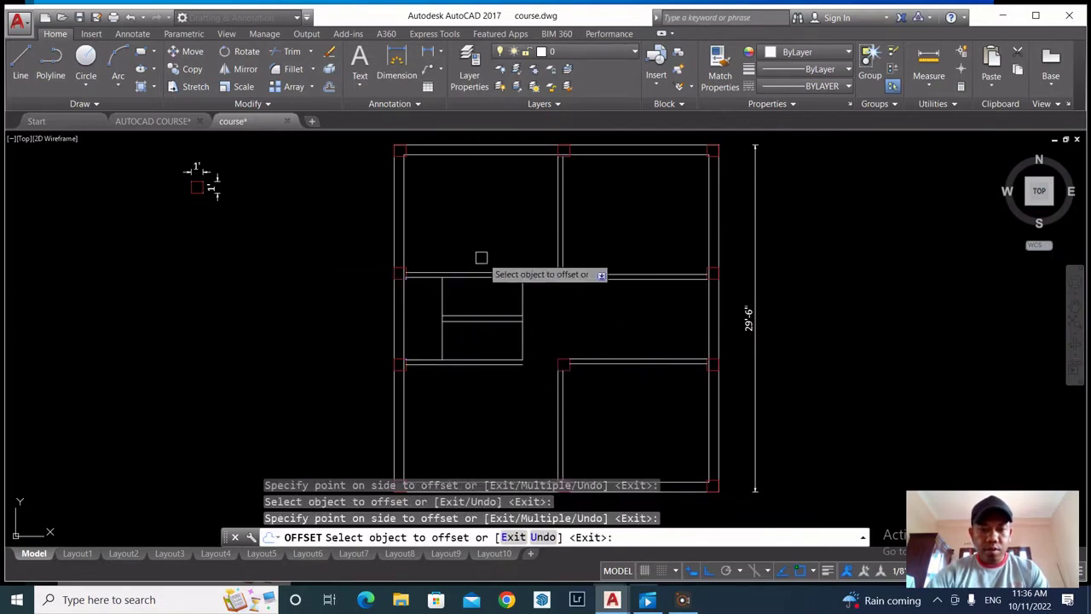
key(Escape)
Draw a short line closing the open right end of the staircase's lower double wall
scroll(494, 297, down, 4)
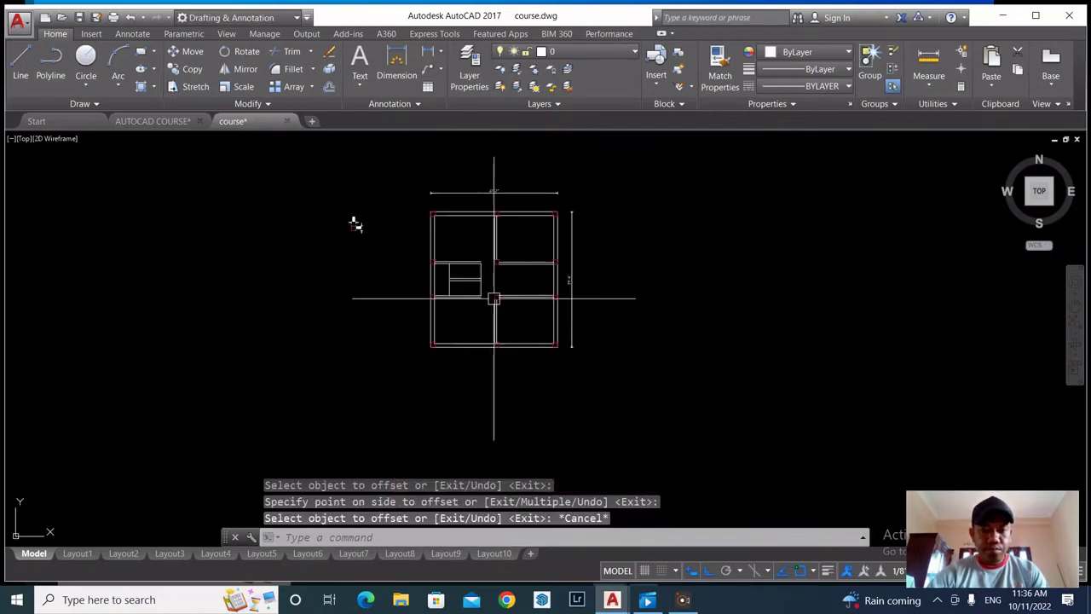
scroll(479, 292, up, 6)
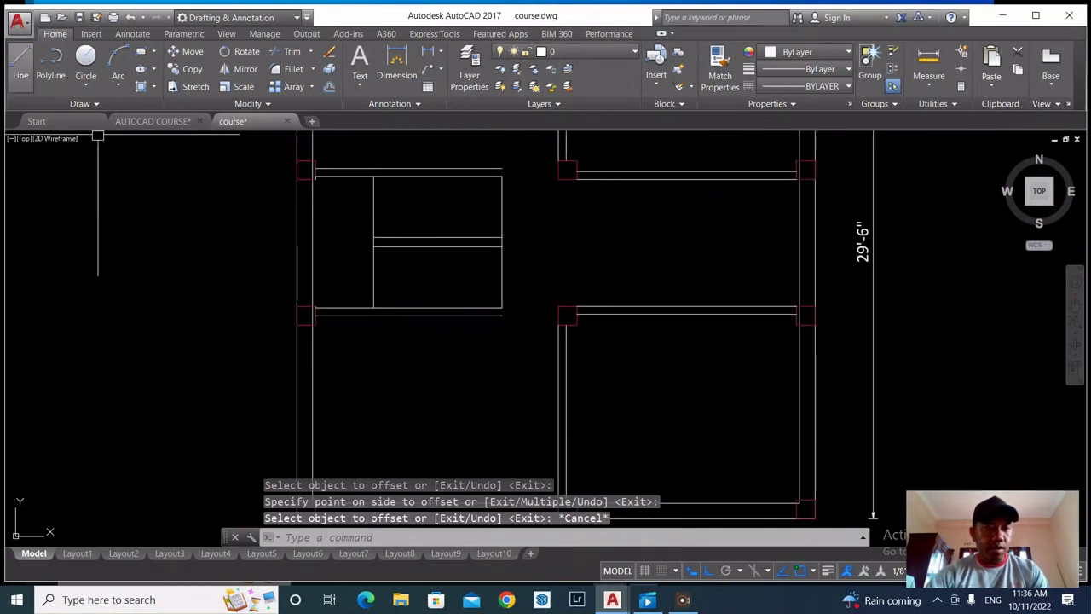
click(20, 61)
scroll(461, 309, up, 2)
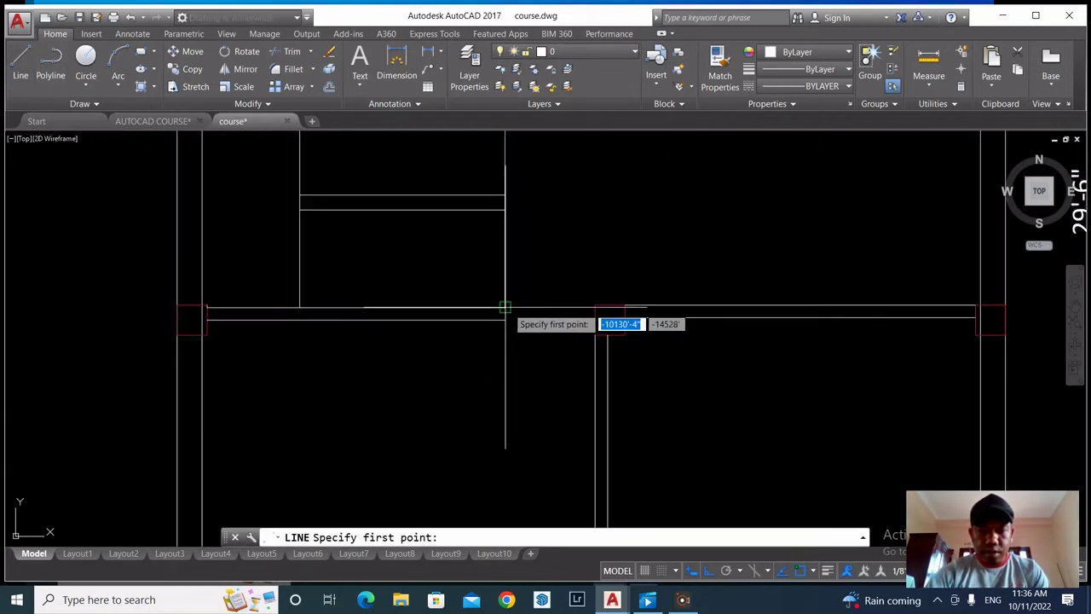
click(505, 307)
click(515, 305)
key(Escape)
scroll(461, 212, down, 3)
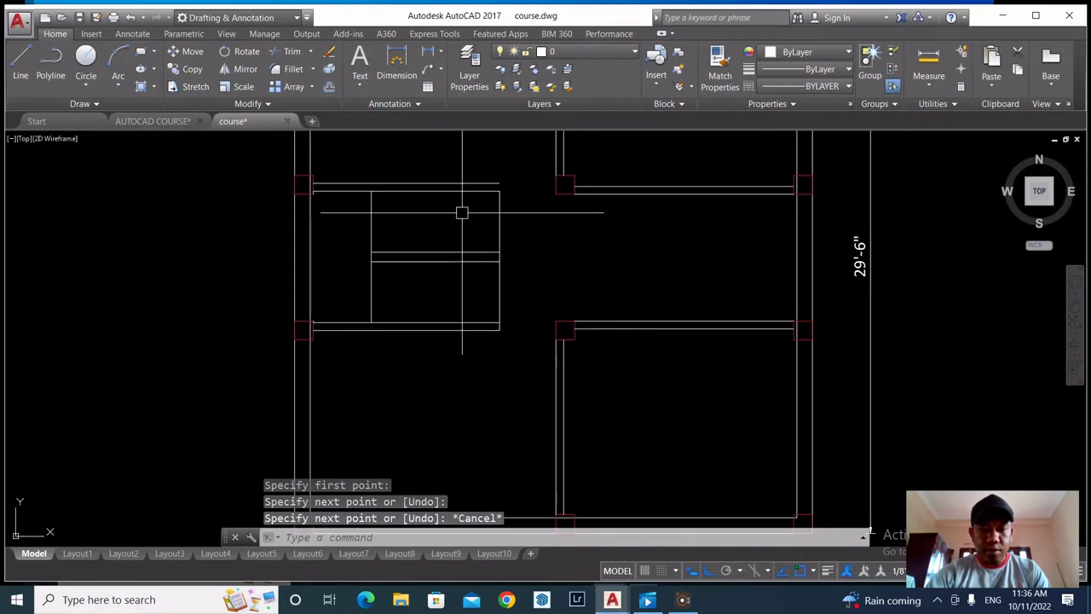
Draw a short line closing the open right end of the staircase's upper double wall
scroll(475, 192, up, 2)
key(Return)
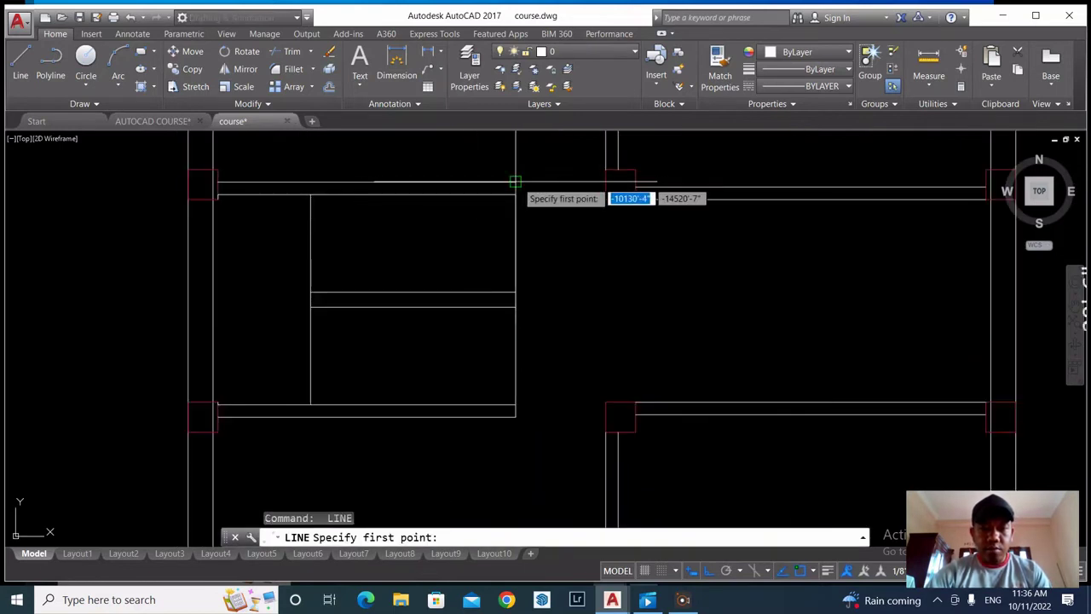
click(515, 182)
click(526, 180)
key(Escape)
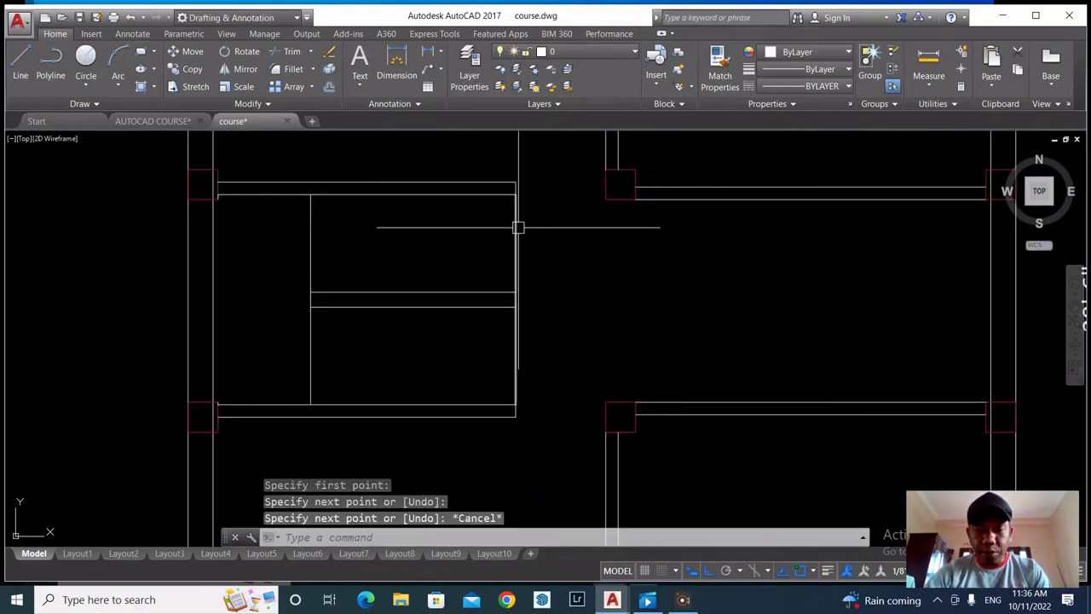
Offset the staircase's leftmost vertical line 10" to the right eight times in succession to create the tread lines
scroll(518, 227, down, 2)
scroll(462, 281, down, 1)
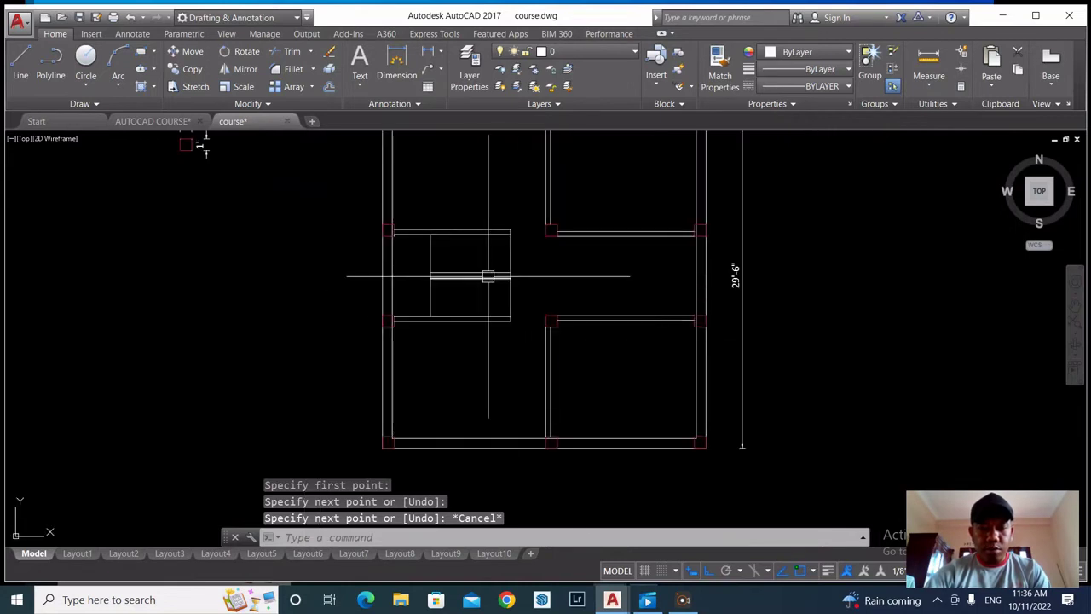
scroll(460, 273, up, 1)
key(Escape)
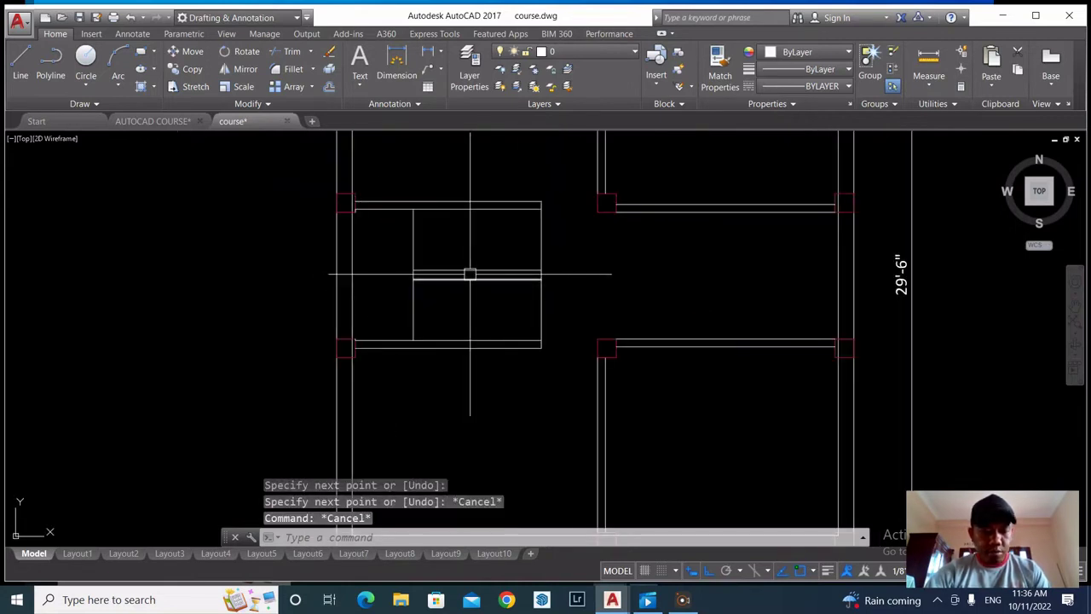
key(Escape)
text(o)
key(Return)
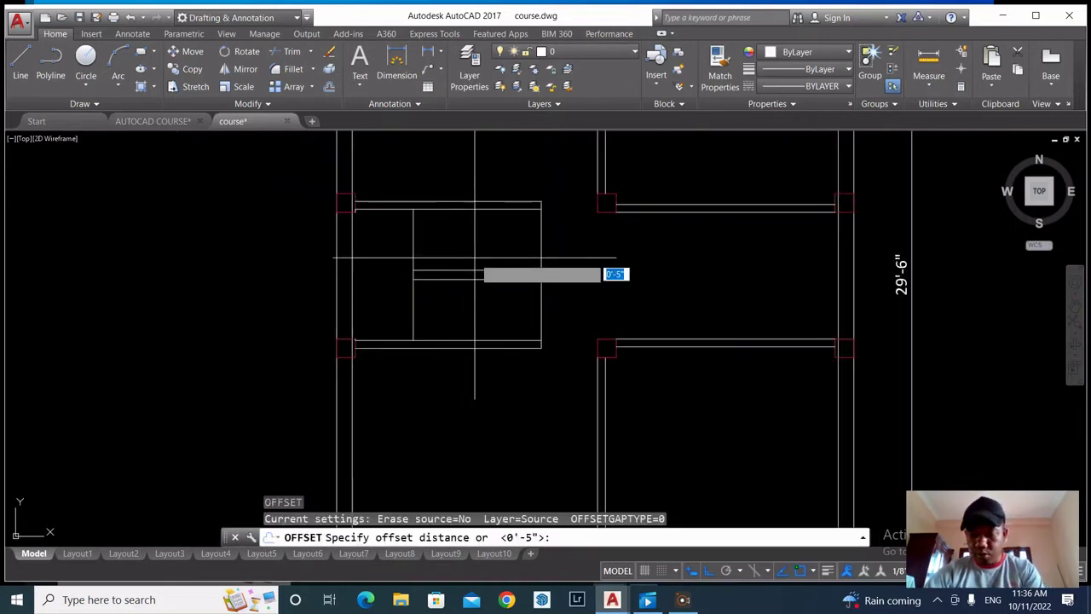
text(10)
key(Return)
click(412, 245)
click(500, 254)
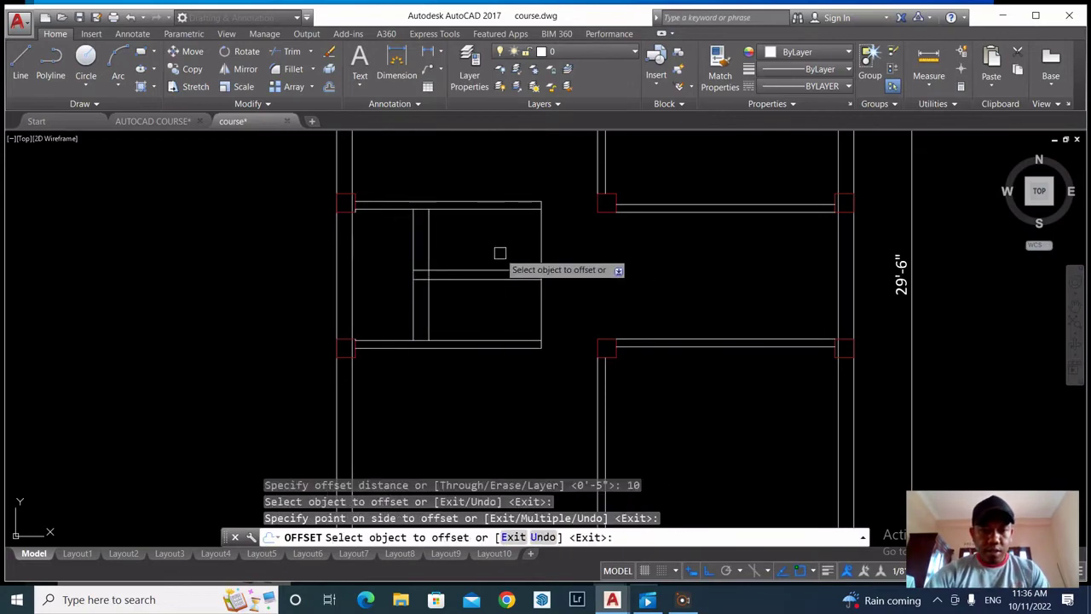
click(427, 253)
click(466, 256)
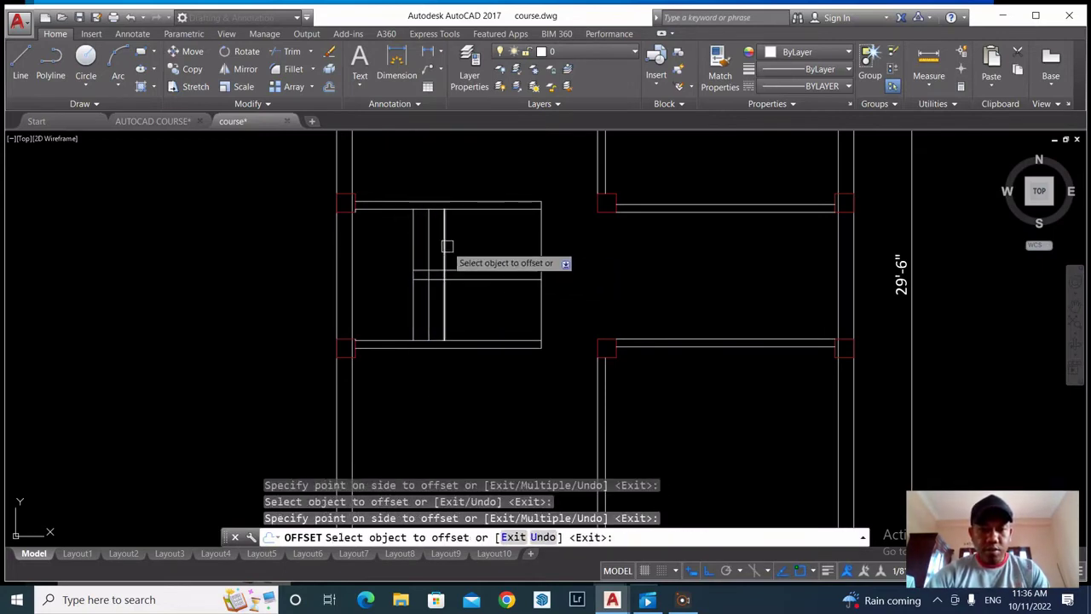
click(447, 247)
click(529, 257)
click(459, 246)
click(480, 249)
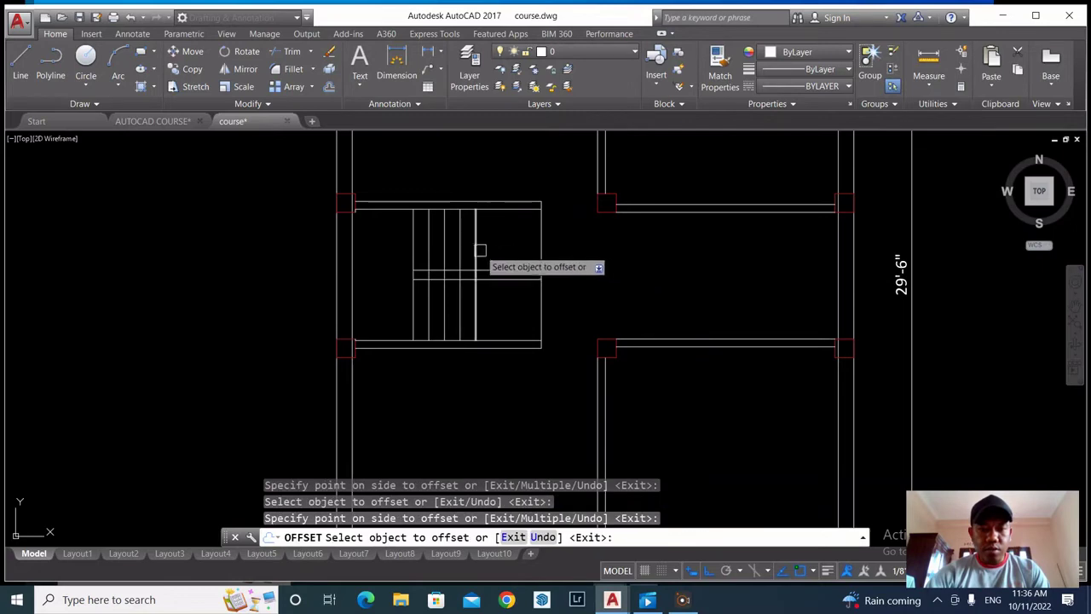
click(476, 253)
click(506, 254)
click(491, 249)
click(529, 260)
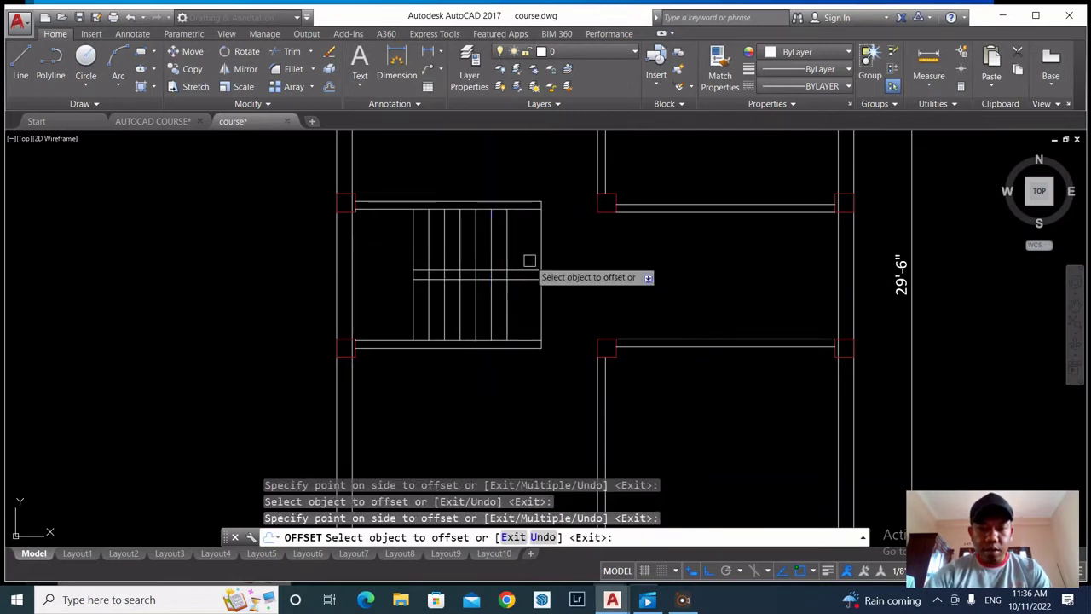
click(506, 252)
click(559, 255)
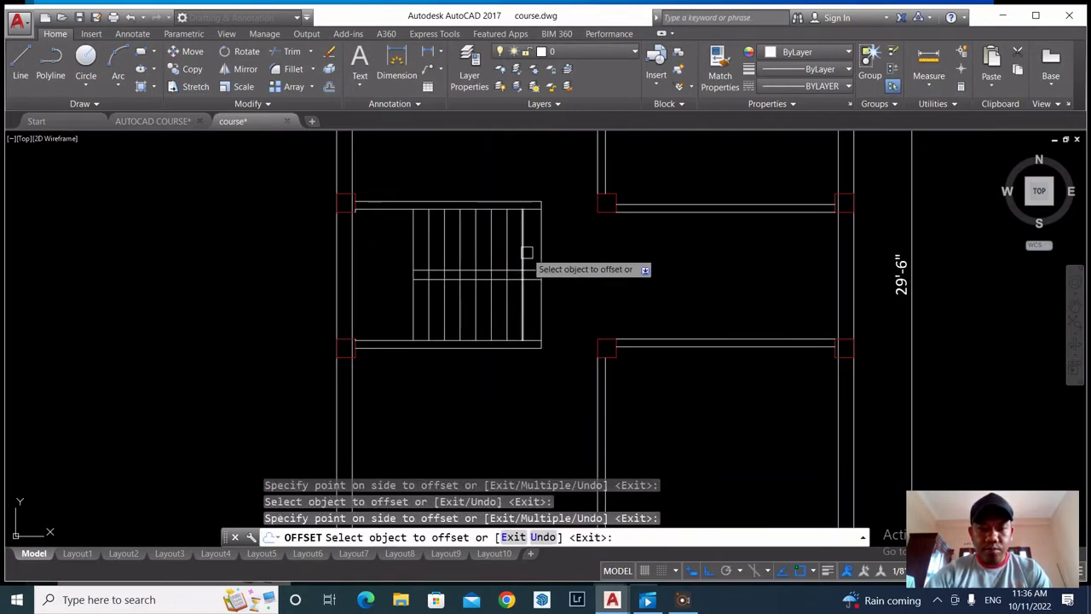
click(527, 252)
click(607, 260)
key(Escape)
Erase the original vertical line at the staircase's right end, just beyond the last offset tread line
scroll(540, 245, up, 4)
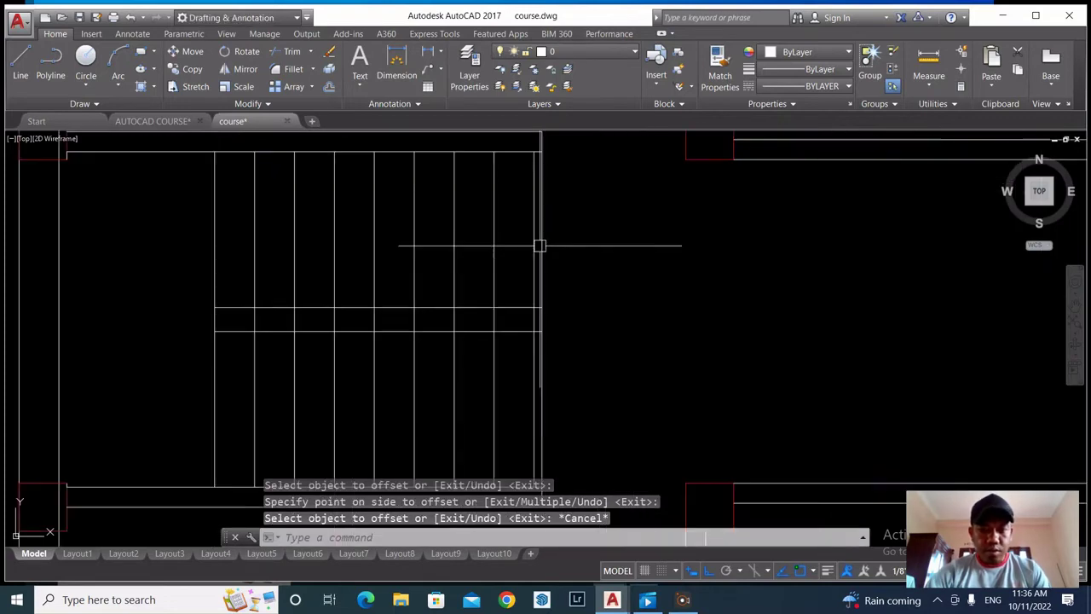
scroll(539, 246, up, 2)
click(530, 251)
key(Escape)
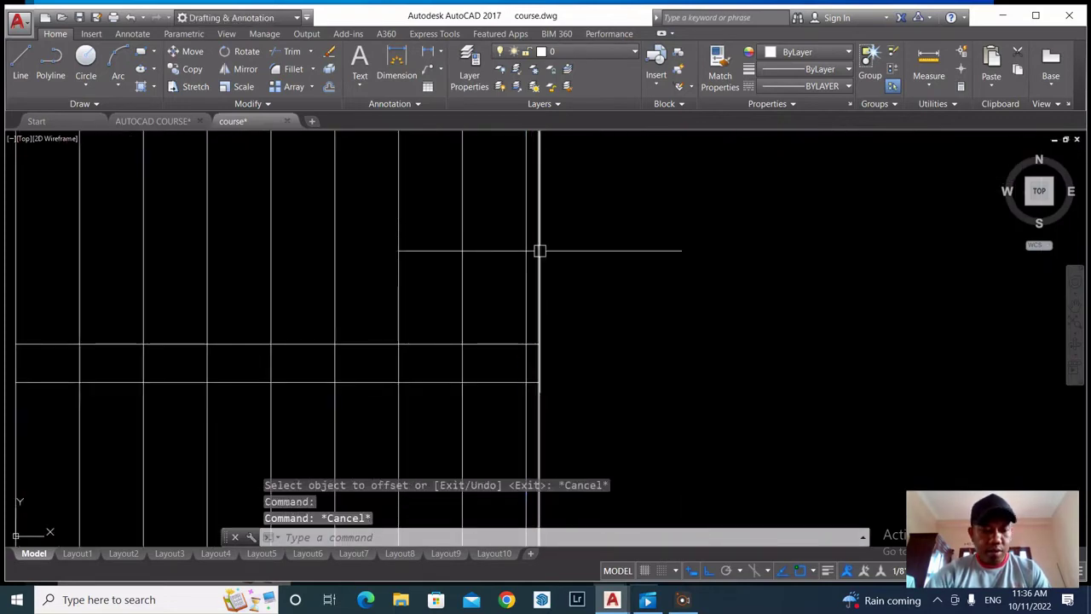
click(540, 251)
text(e)
key(Return)
Trim the overhanging right ends of the staircase's two central horizontal lines back to the last tread line
scroll(583, 303, down, 2)
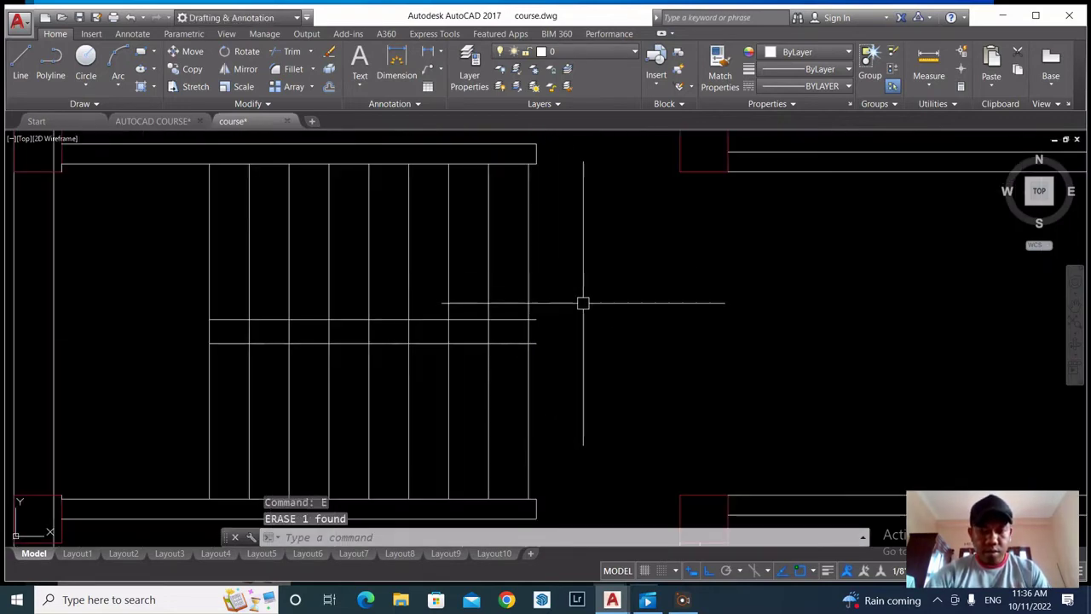
key(Return)
key(Return)
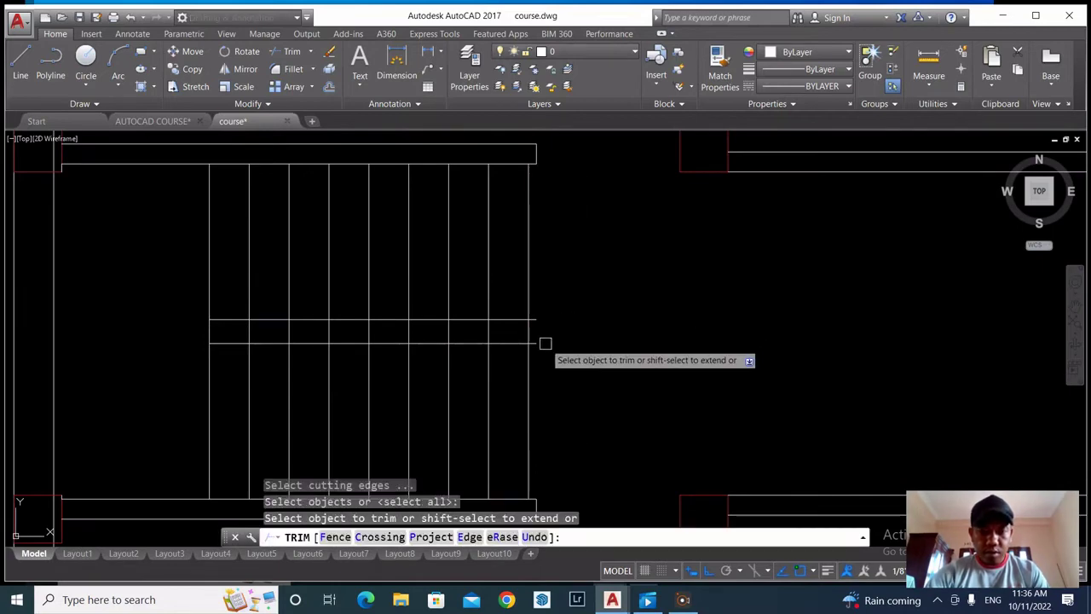
click(533, 321)
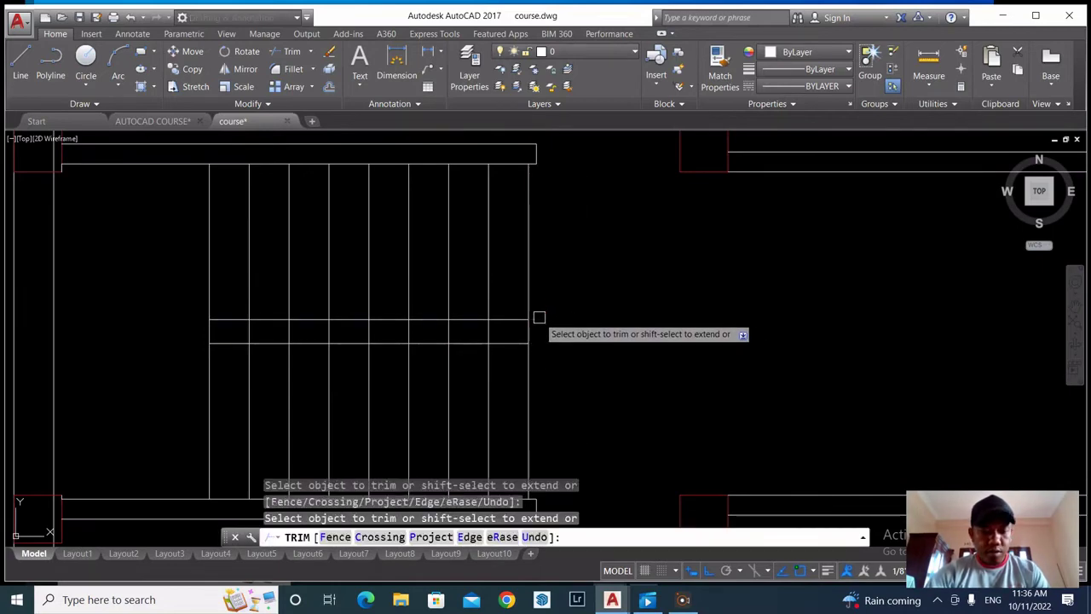
key(Escape)
Trim the tread line segments between the two central horizontal lines, leaving the leftmost staircase line intact
scroll(512, 312, down, 4)
scroll(495, 300, up, 3)
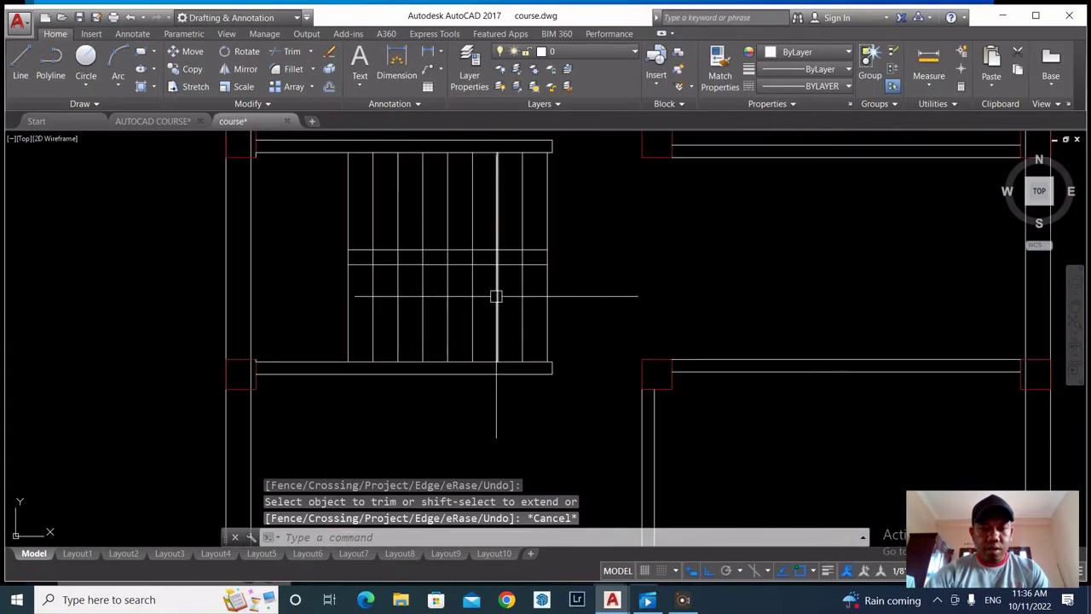
key(Return)
key(Return)
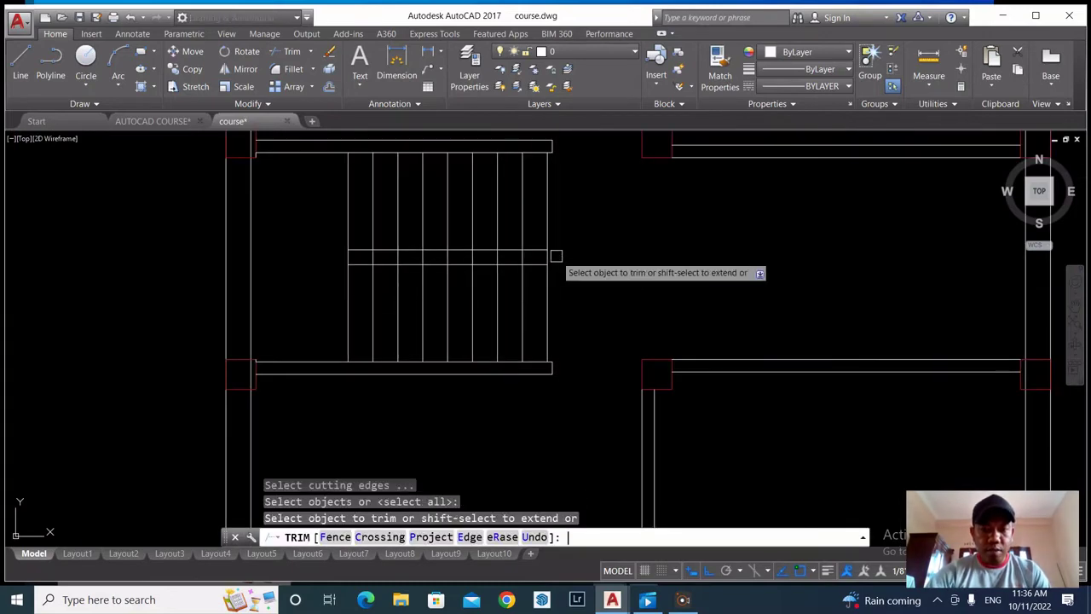
scroll(556, 255, up, 2)
click(559, 259)
scroll(558, 258, down, 2)
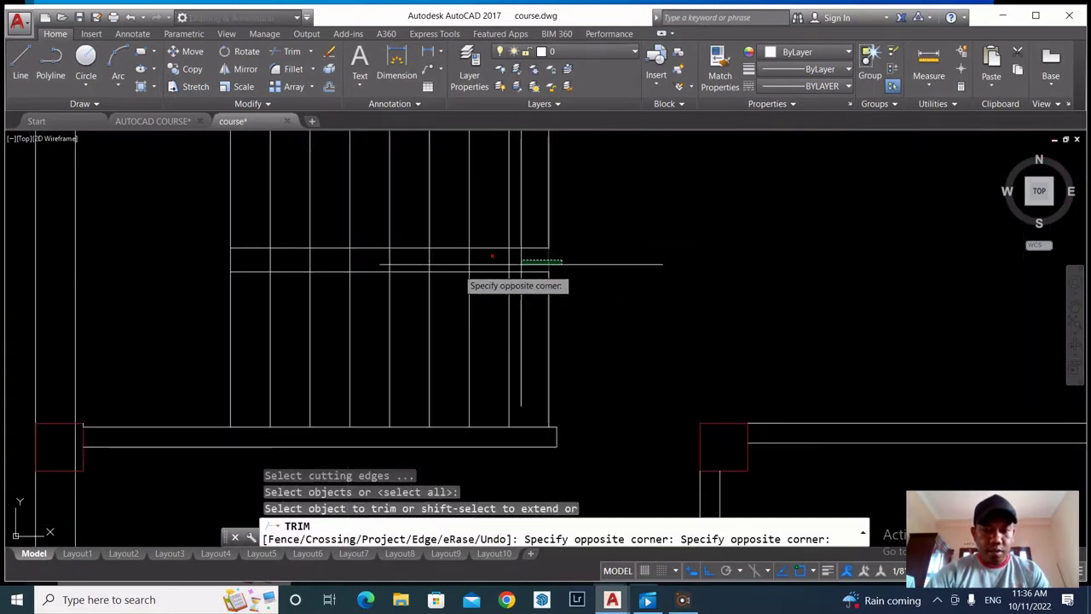
click(248, 260)
scroll(446, 264, down, 2)
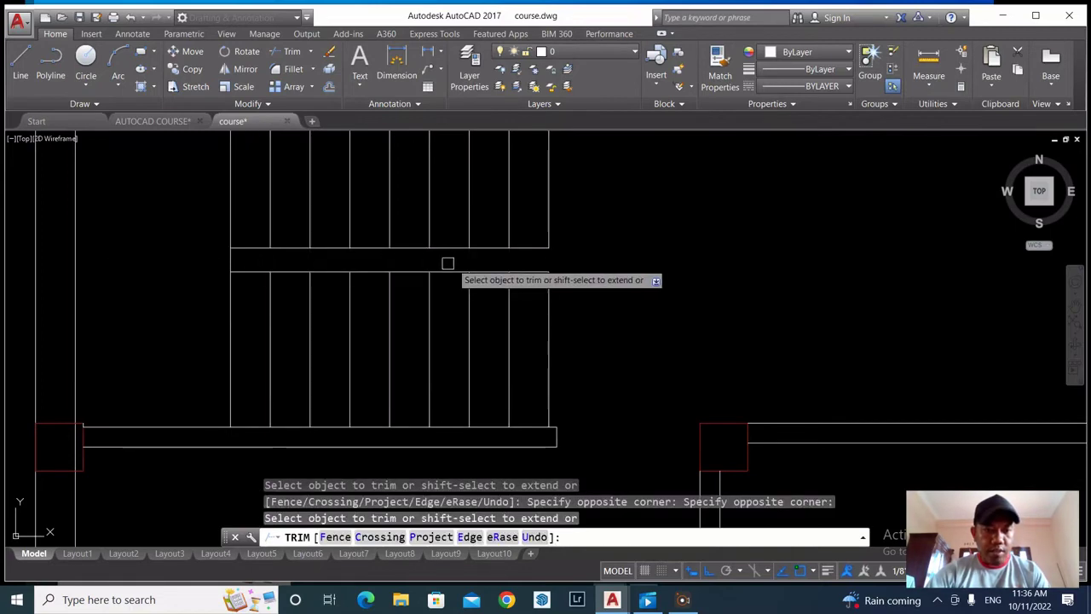
key(Escape)
scroll(583, 281, down, 2)
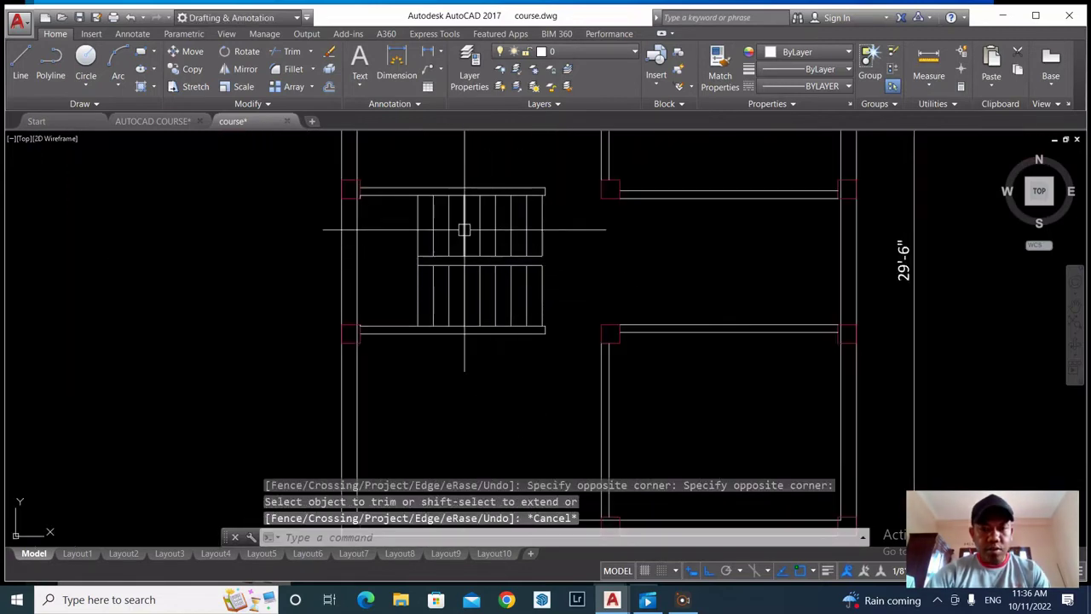
scroll(479, 260, up, 2)
scroll(511, 271, up, 2)
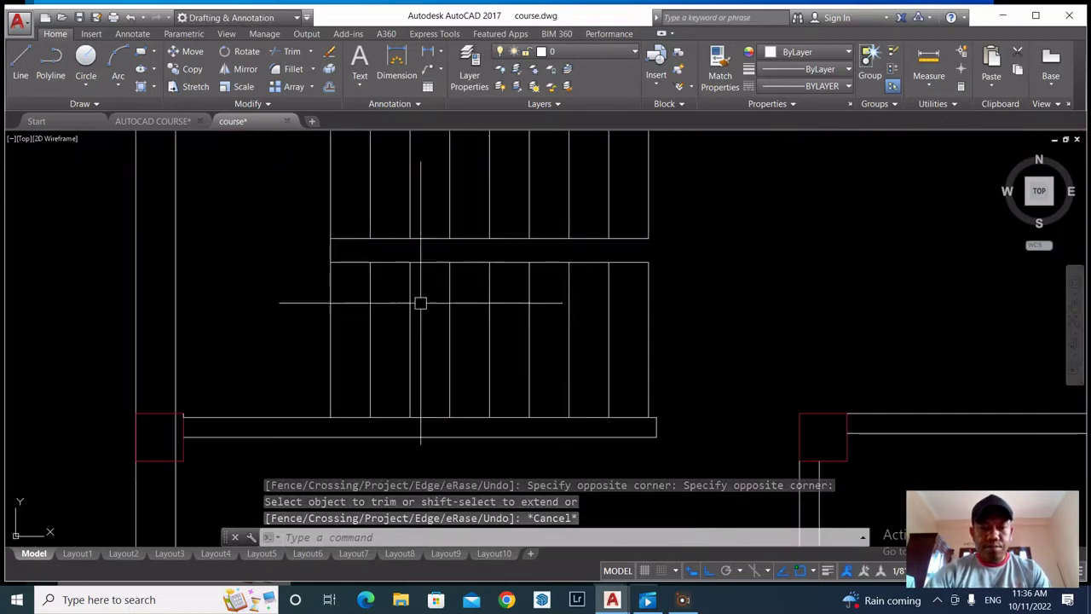
scroll(426, 290, down, 4)
scroll(487, 277, up, 1)
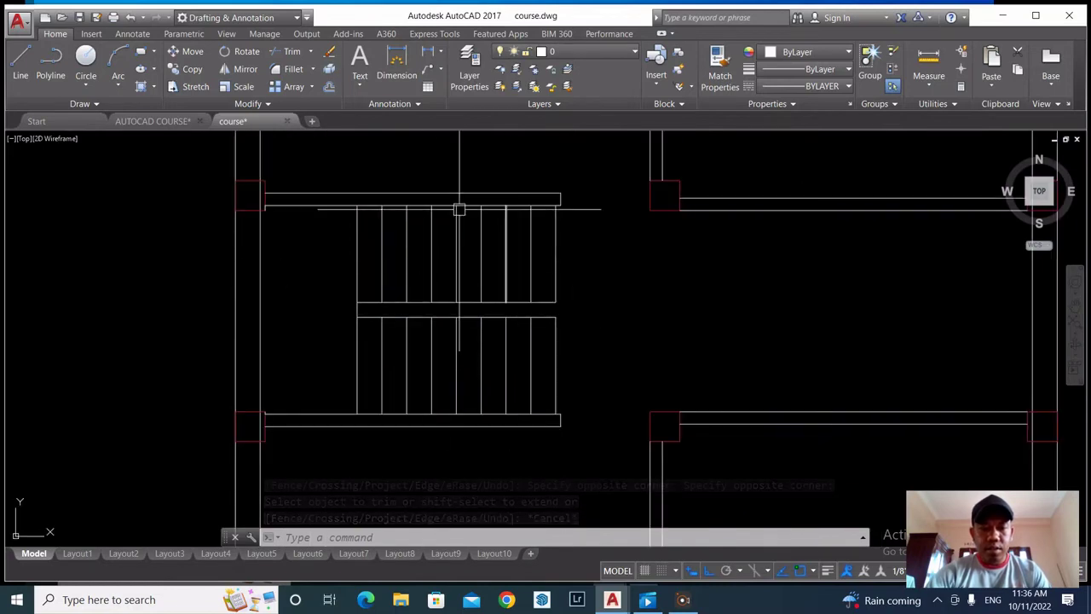
scroll(478, 222, down, 2)
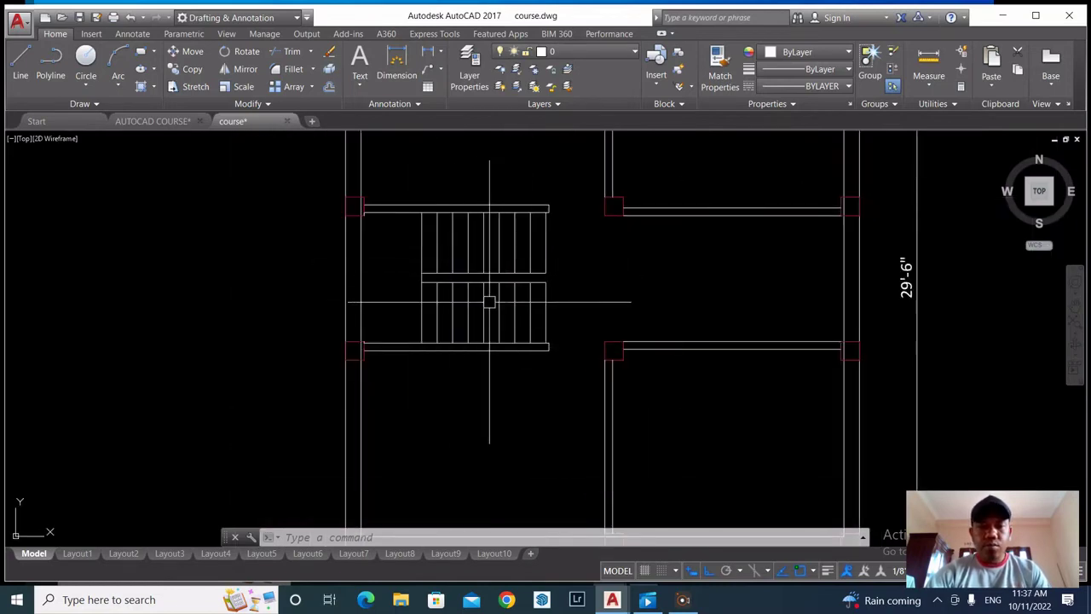
scroll(490, 302, up, 4)
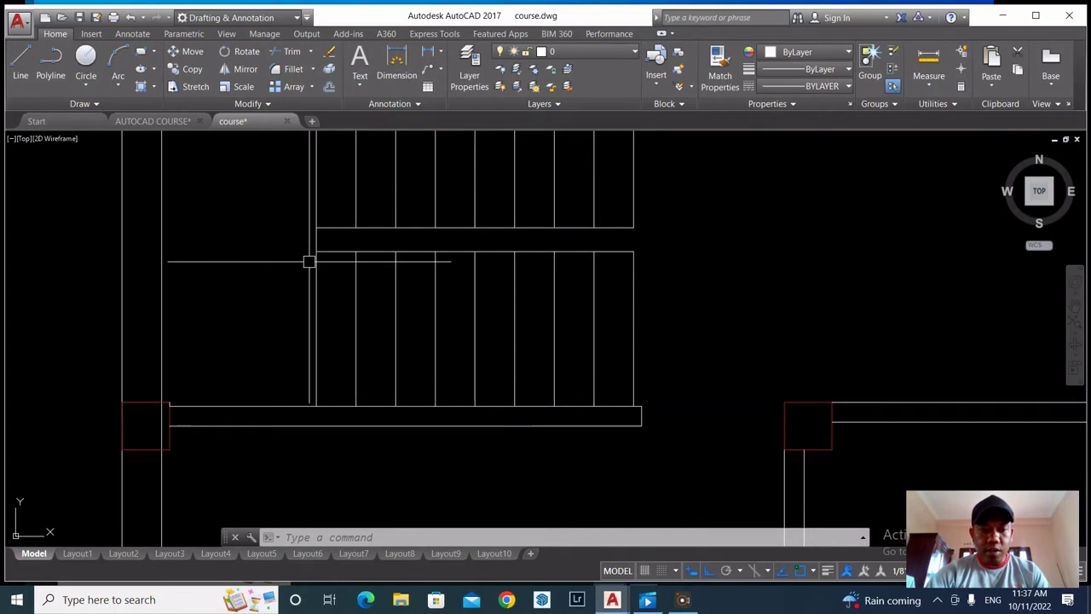
text(o)
key(Return)
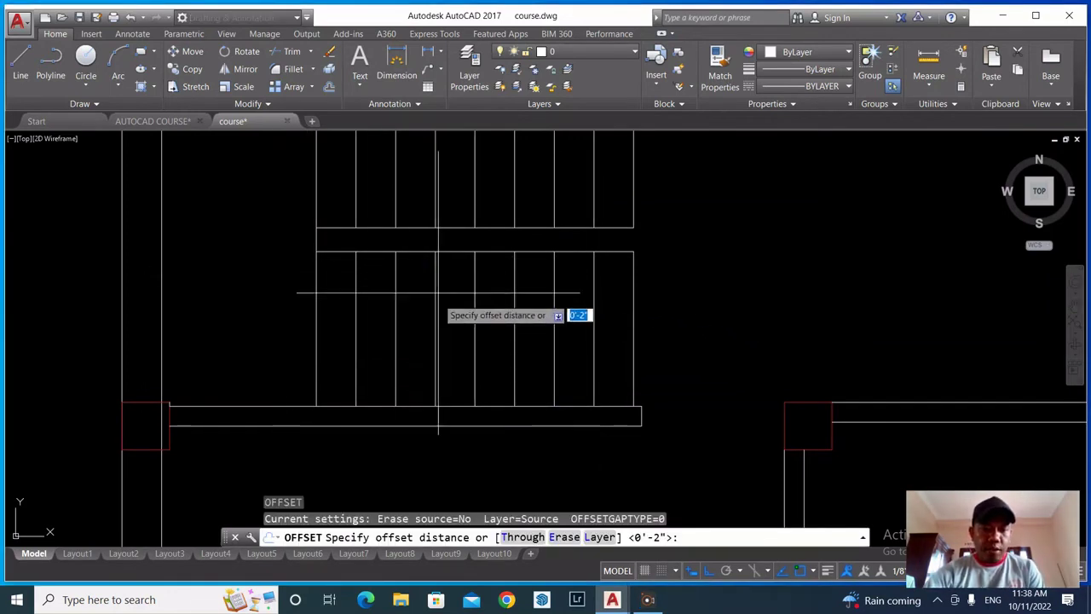
key(Escape)
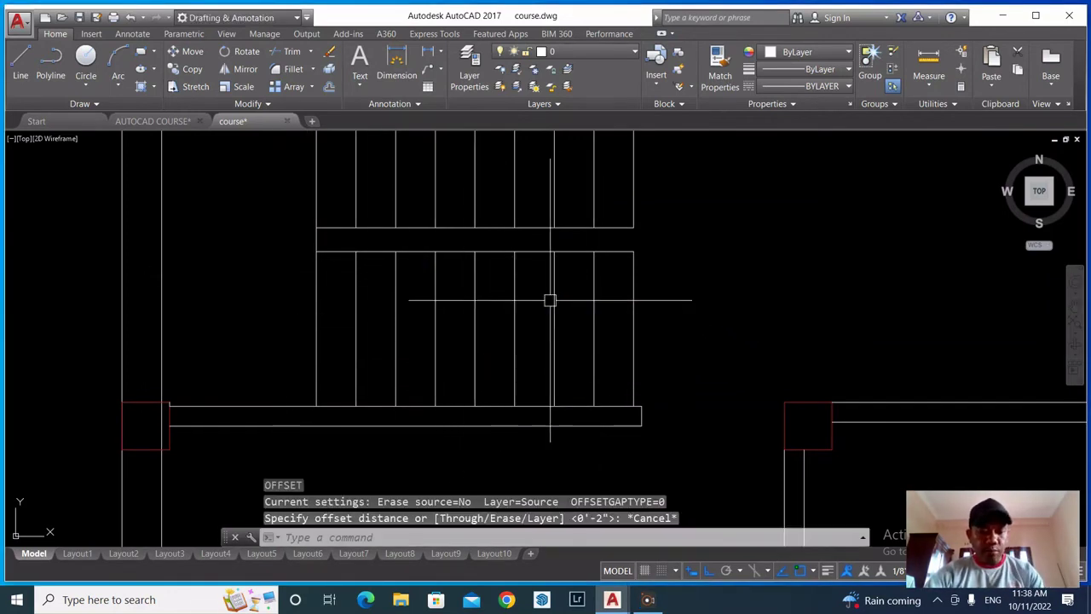
Draw a vertical line about 14'-2" long from the lower staircase wall's lower right corner down past the bottom exterior wall
scroll(514, 273, down, 10)
scroll(495, 251, up, 4)
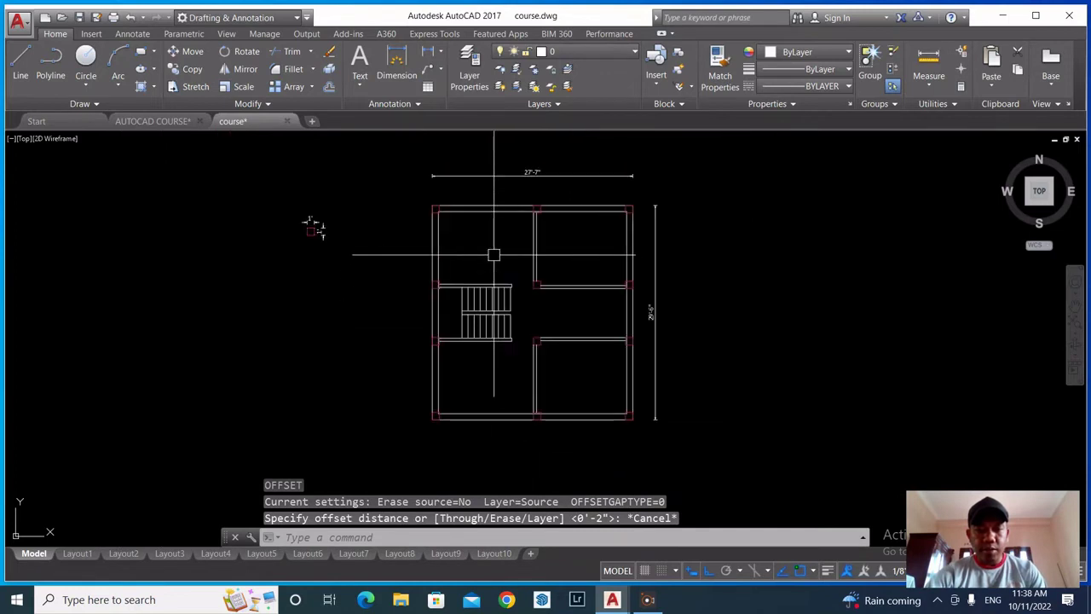
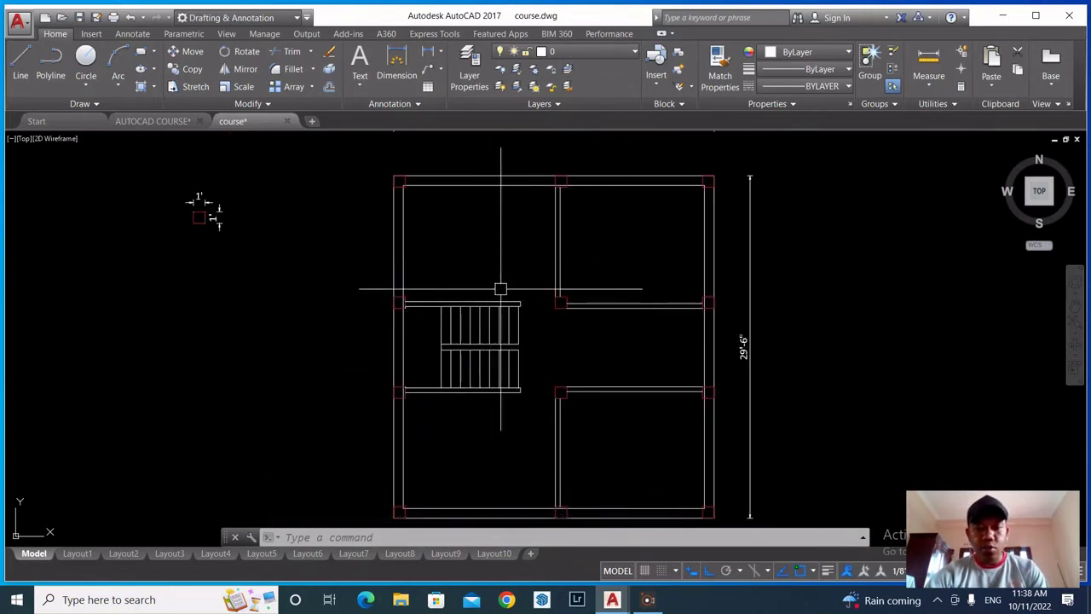
scroll(453, 315, down, 2)
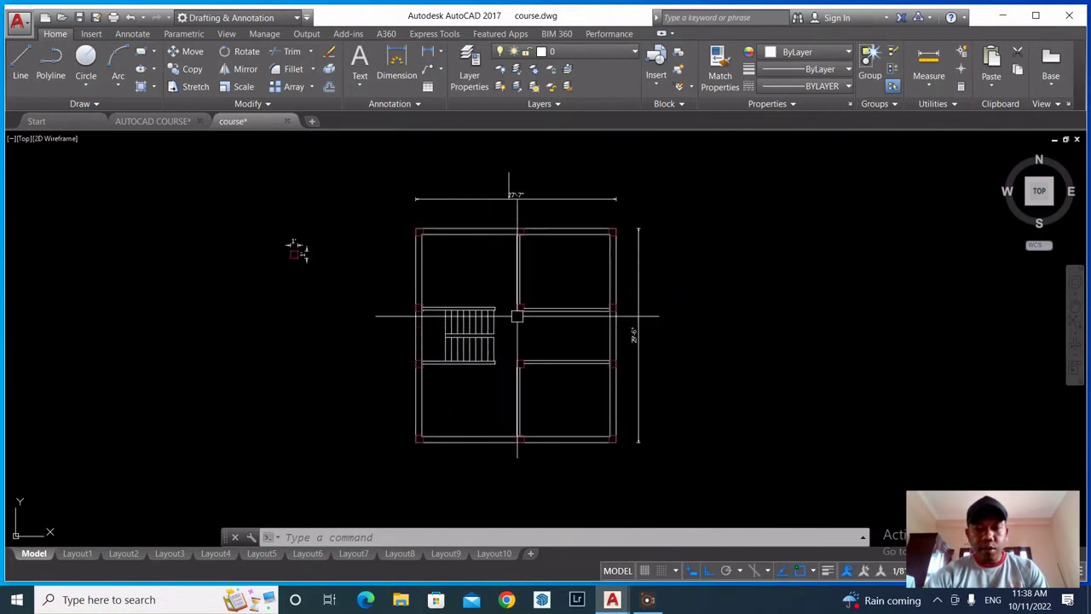
scroll(513, 306, up, 2)
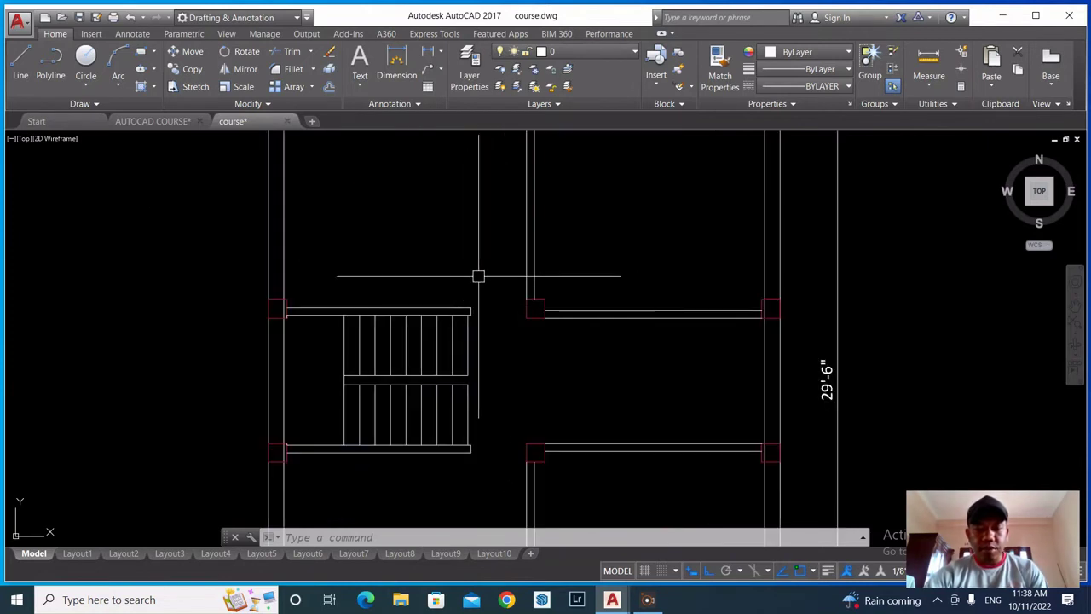
scroll(464, 272, down, 1)
scroll(432, 392, down, 1)
scroll(418, 444, up, 1)
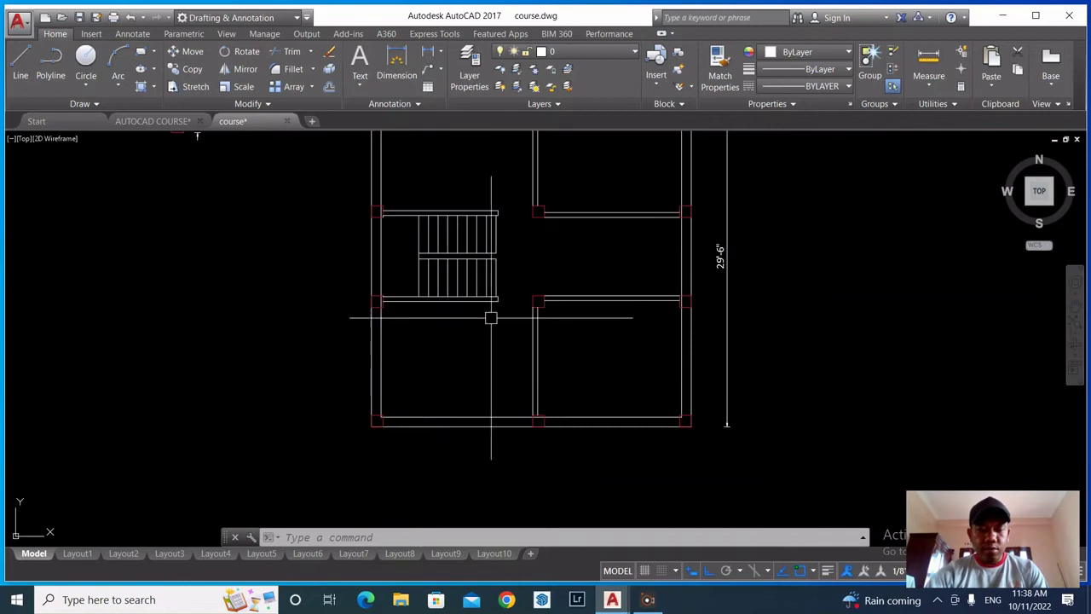
click(21, 64)
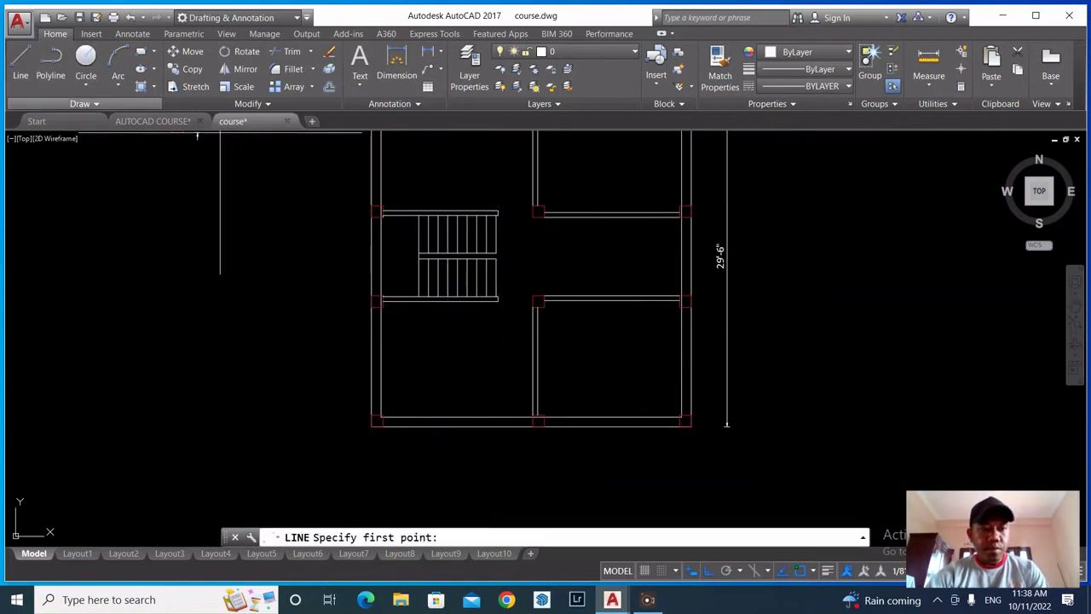
scroll(502, 307, up, 2)
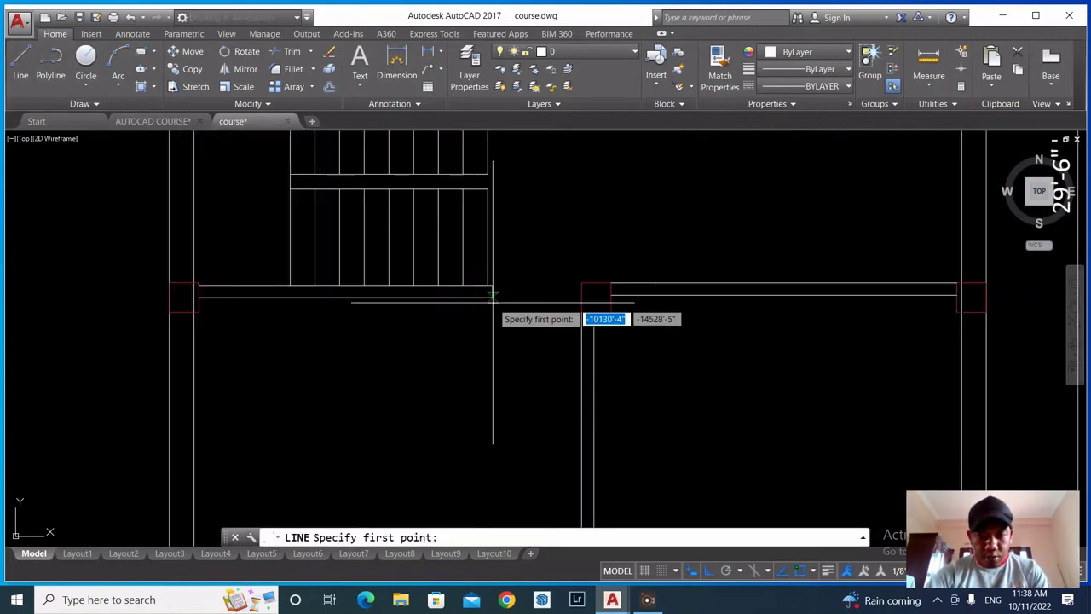
click(492, 297)
scroll(460, 308, down, 3)
scroll(458, 290, up, 1)
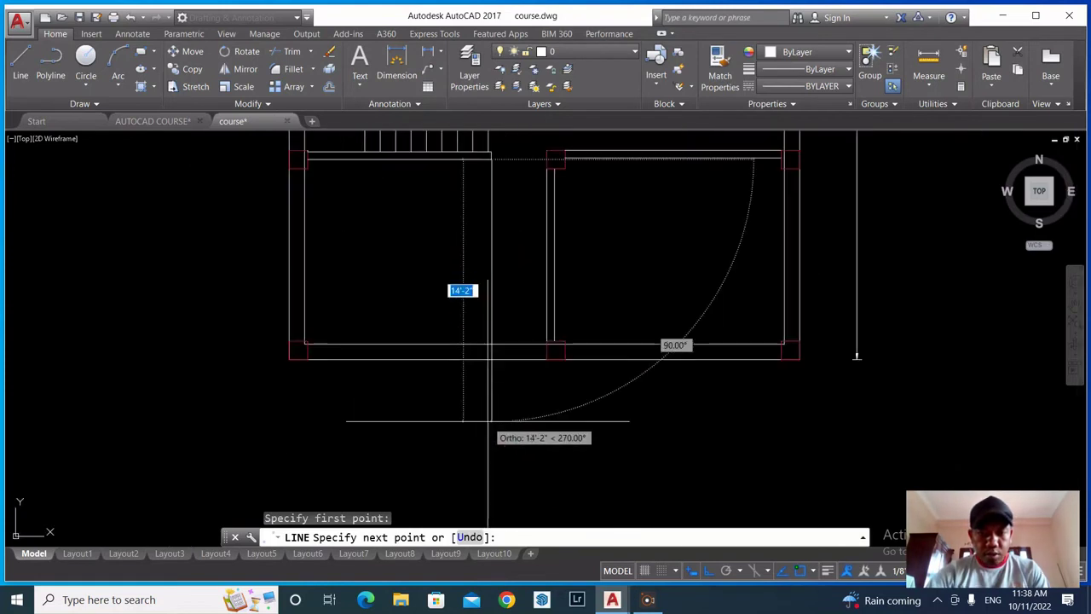
key(Escape)
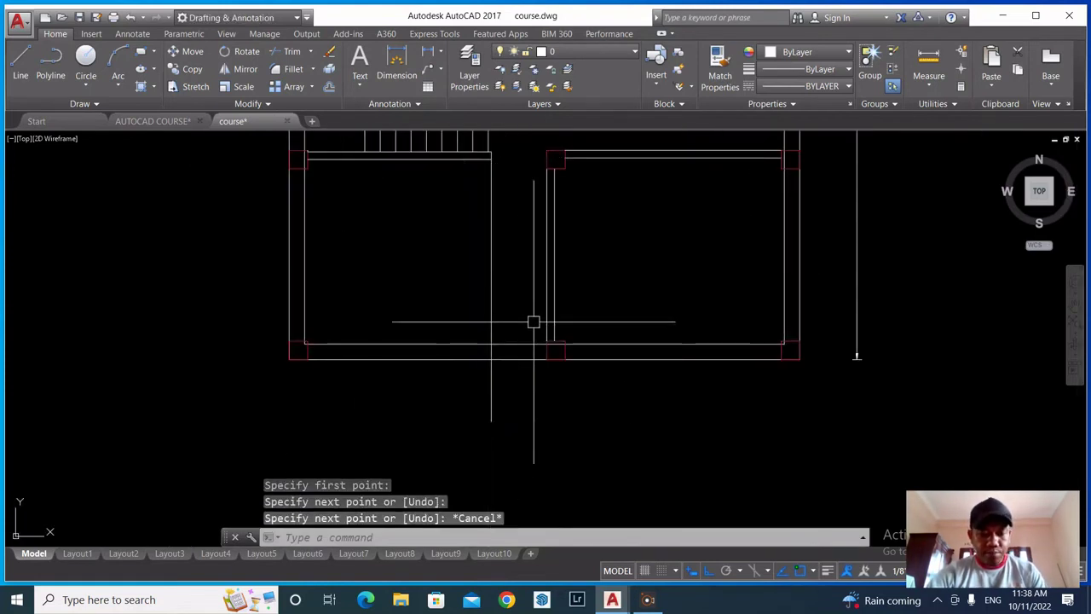
Trim the bottom wall's inner line across the opening and the vertical line above and below the wall, leaving its end cap
text(tr)
key(Return)
key(Return)
click(514, 344)
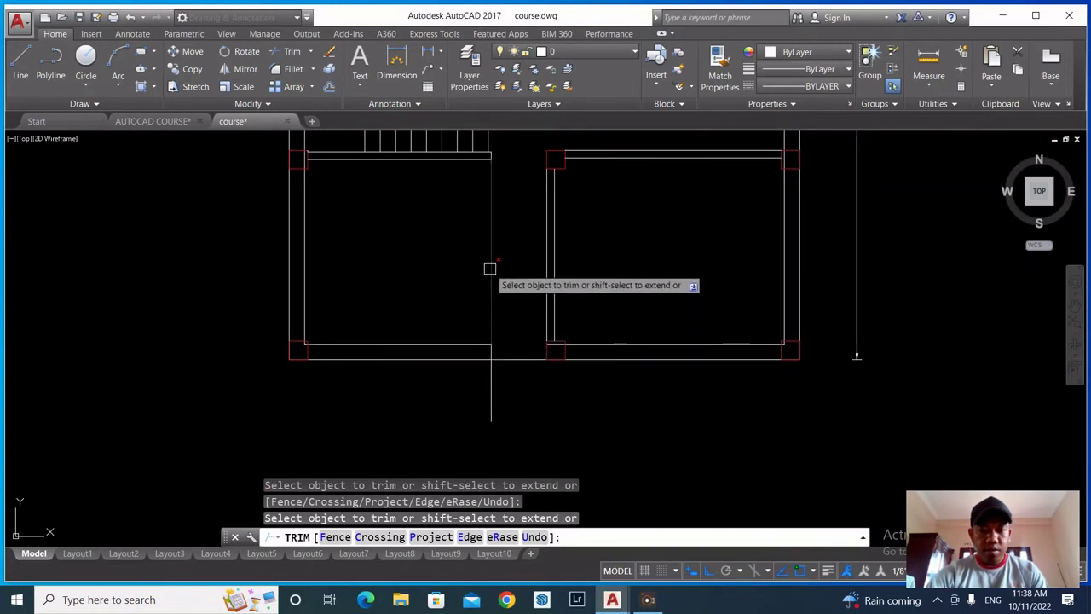
click(485, 395)
click(490, 383)
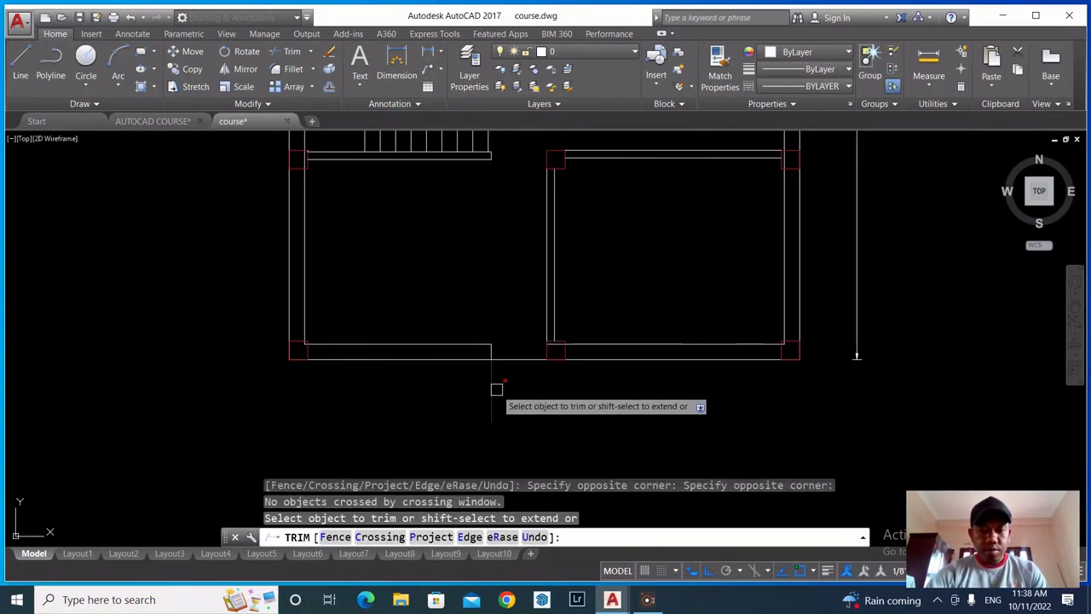
click(495, 387)
key(Escape)
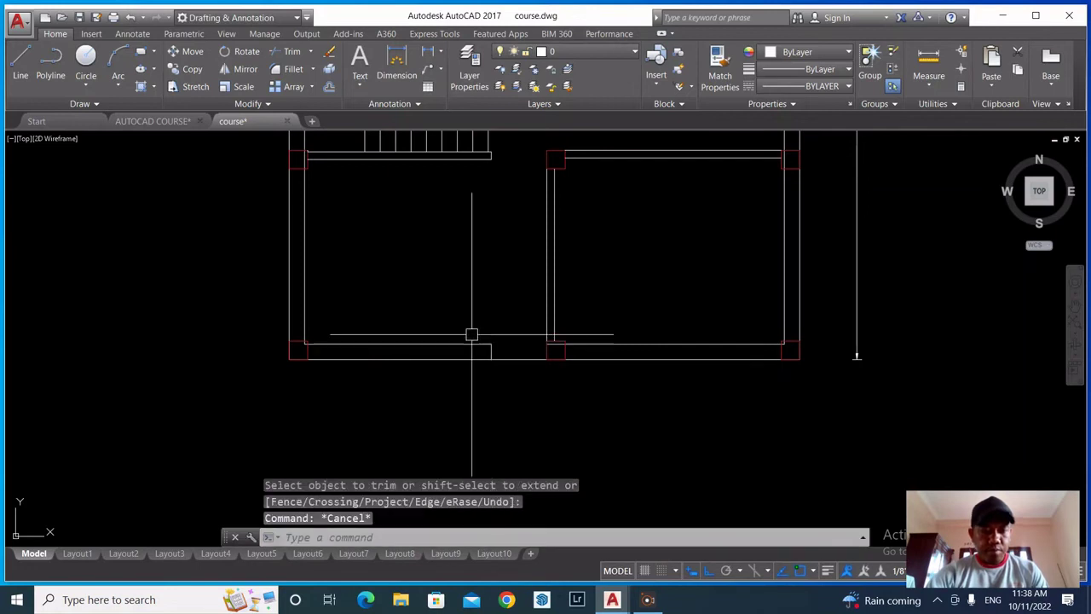
Trim away the left exterior wall's inner line between the middle and bottom columns of the lower left room
scroll(397, 316, down, 2)
scroll(361, 276, up, 4)
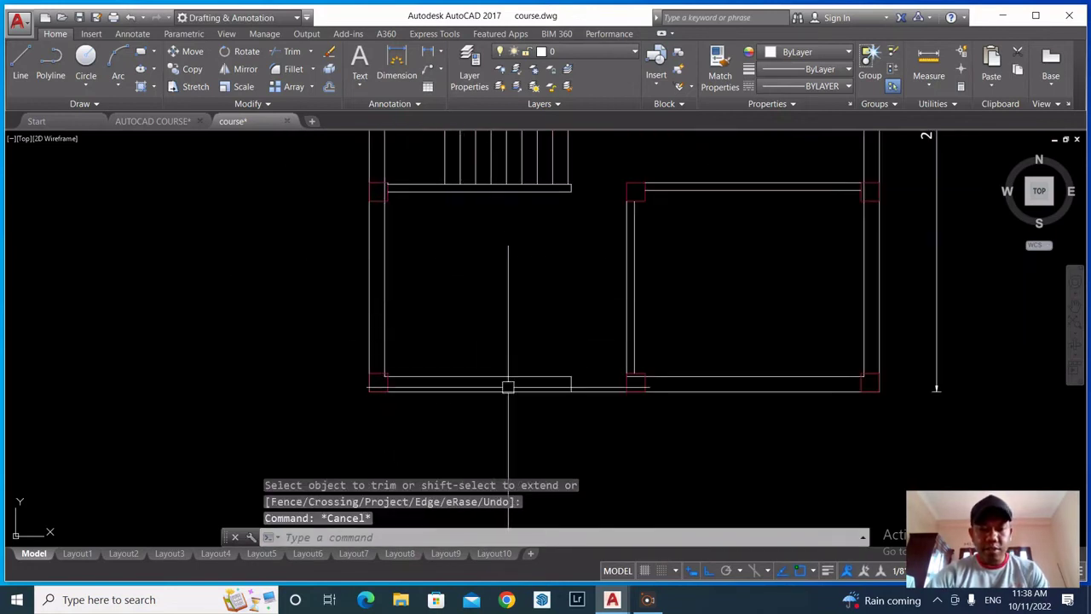
scroll(452, 341, down, 4)
scroll(463, 356, up, 2)
key(Escape)
key(Escape)
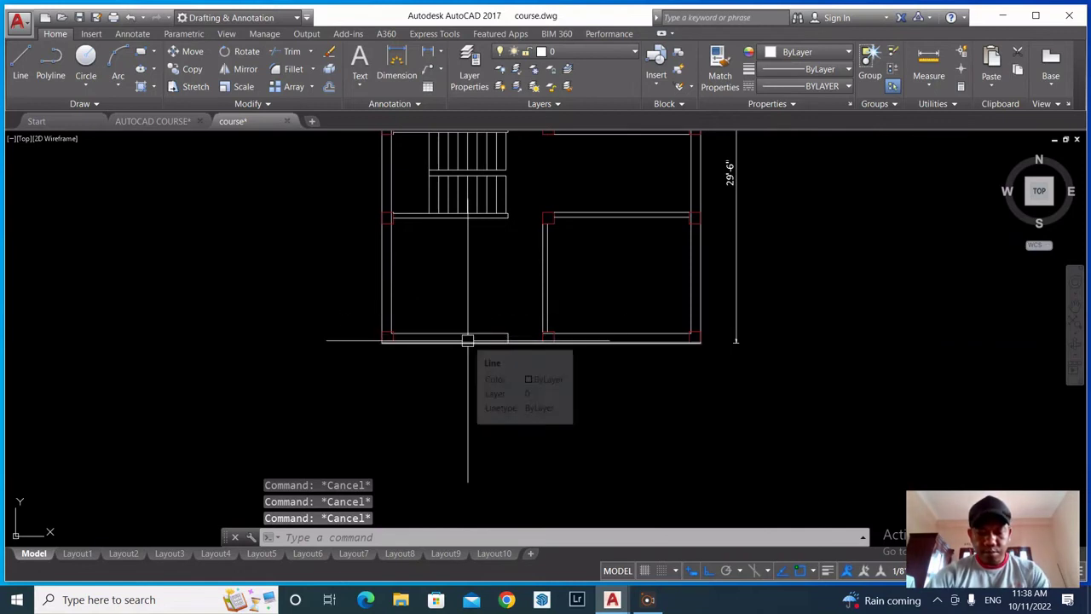
click(463, 334)
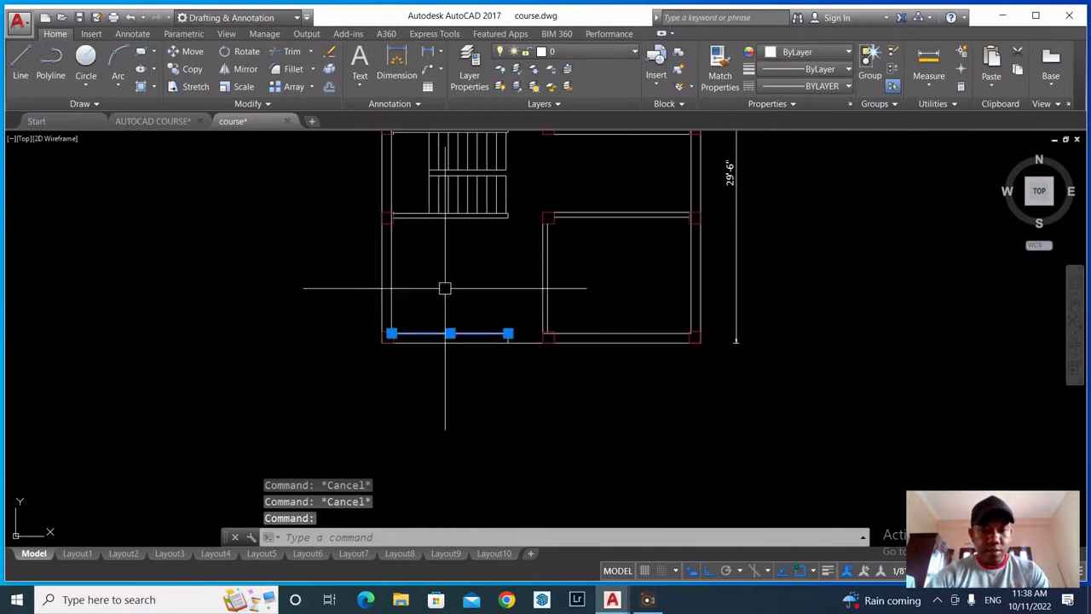
key(Return)
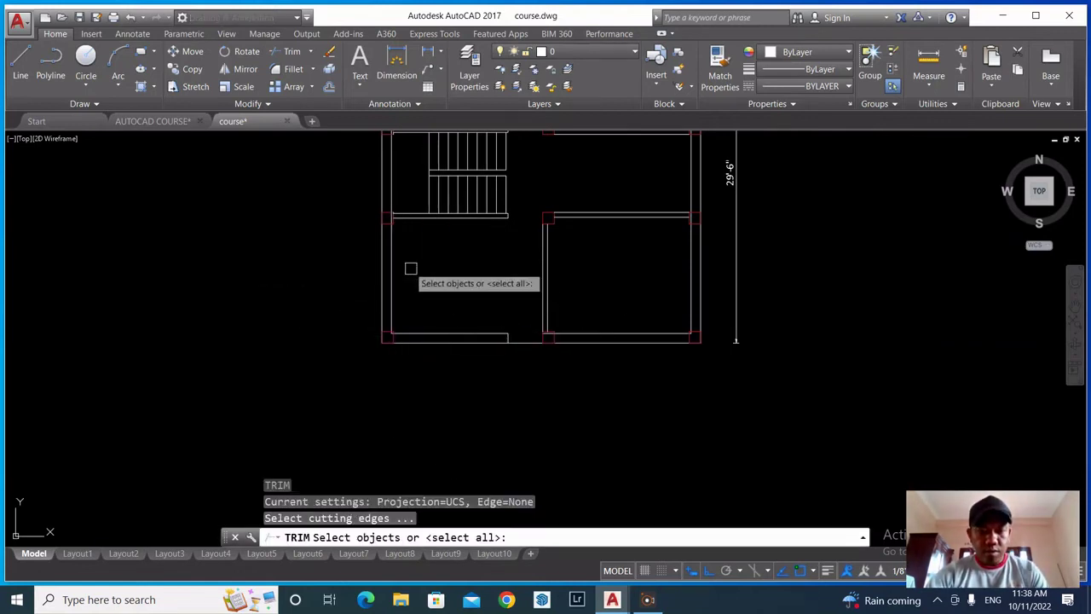
key(Return)
scroll(387, 219, up, 4)
scroll(386, 218, up, 2)
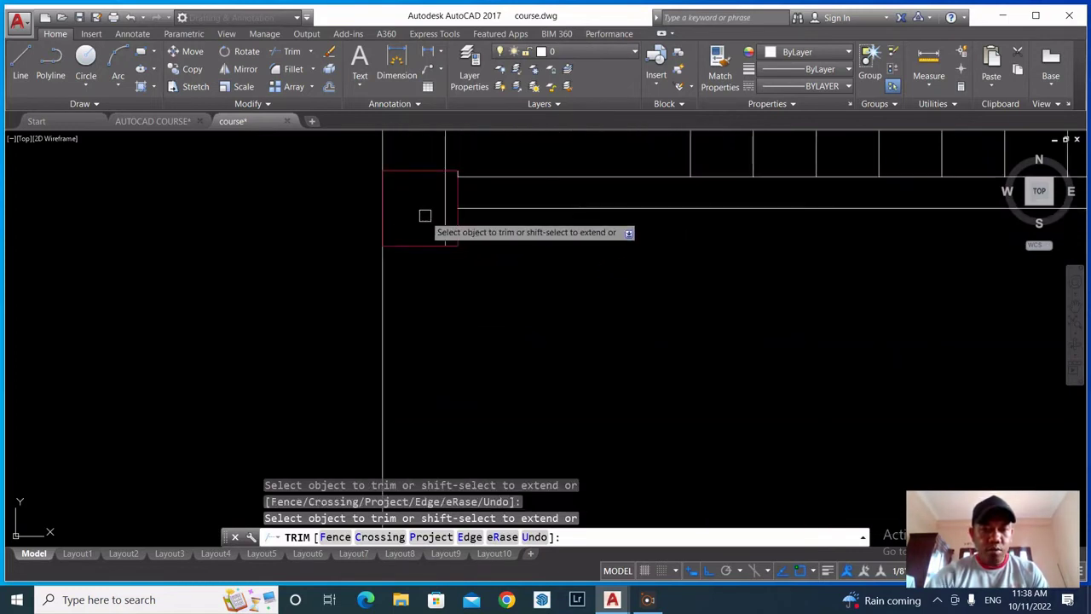
key(Escape)
Erase the bottom wall's inner line between the bottom left column and the end cap of the opening
scroll(383, 223, down, 3)
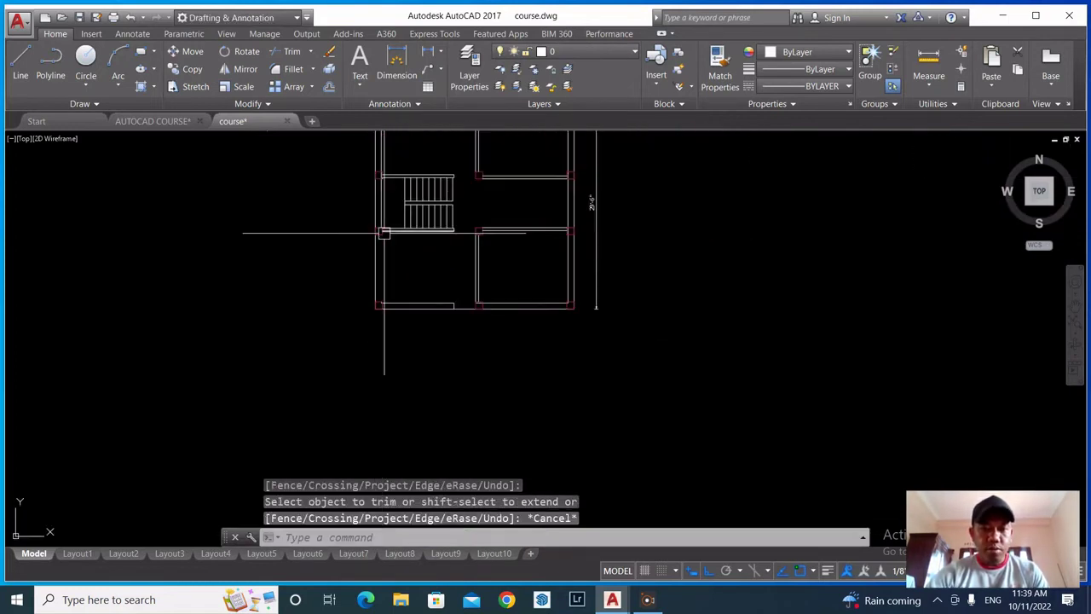
scroll(426, 309, up, 4)
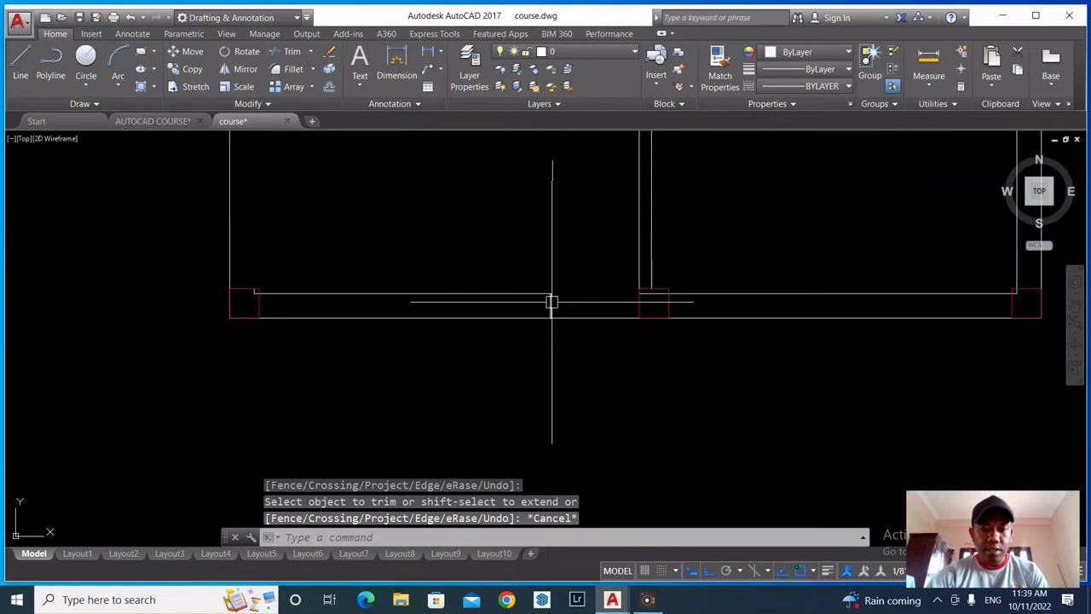
click(526, 296)
text(e)
key(Return)
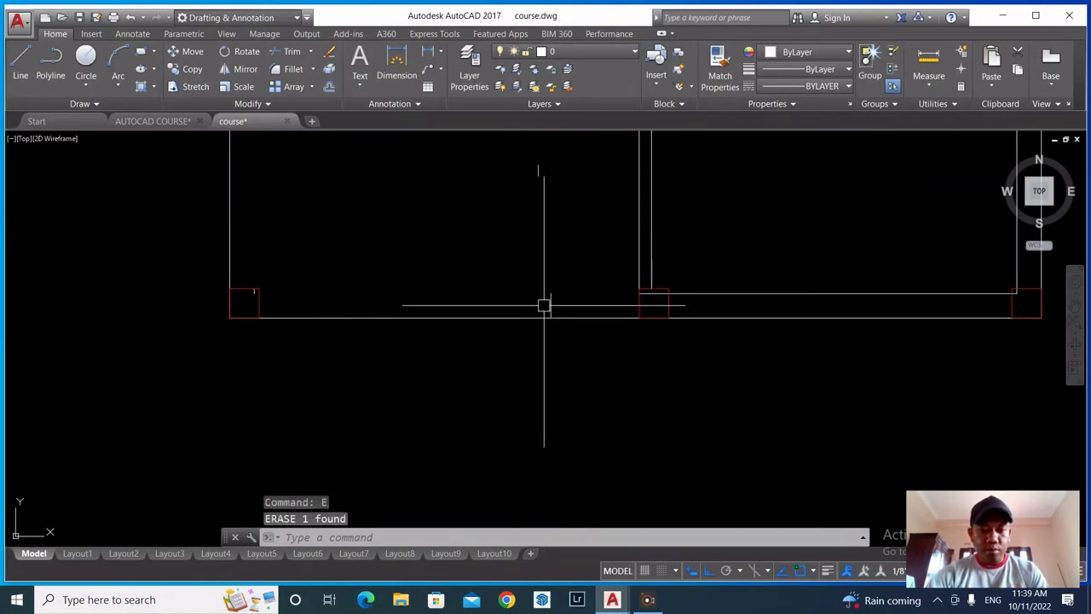
Offset the outer lines of the bottom and left exterior walls 3" inward
text(o)
key(Return)
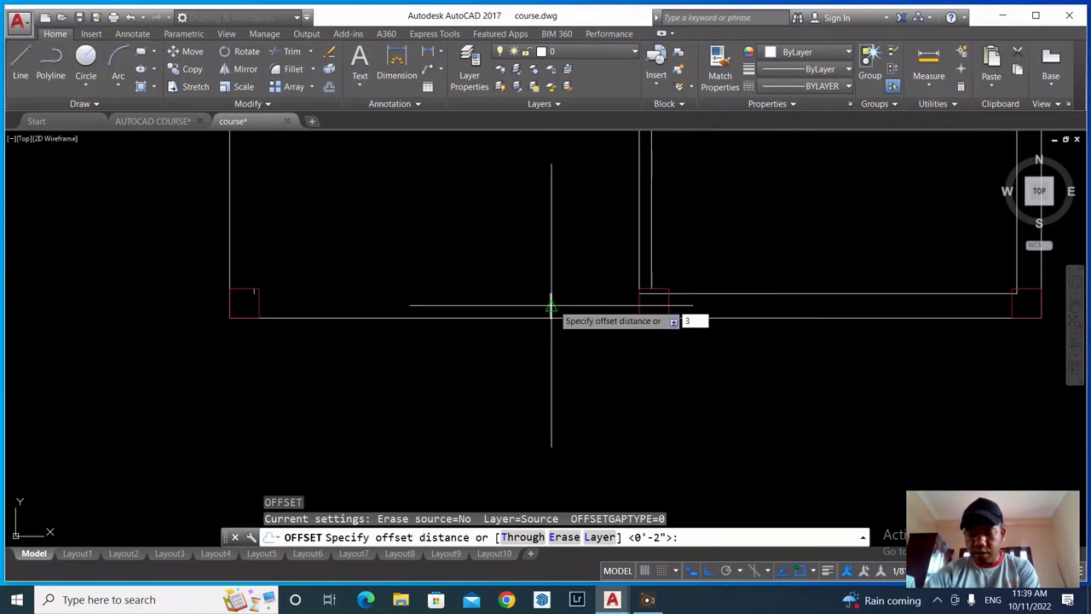
text(3)
key(Return)
click(450, 321)
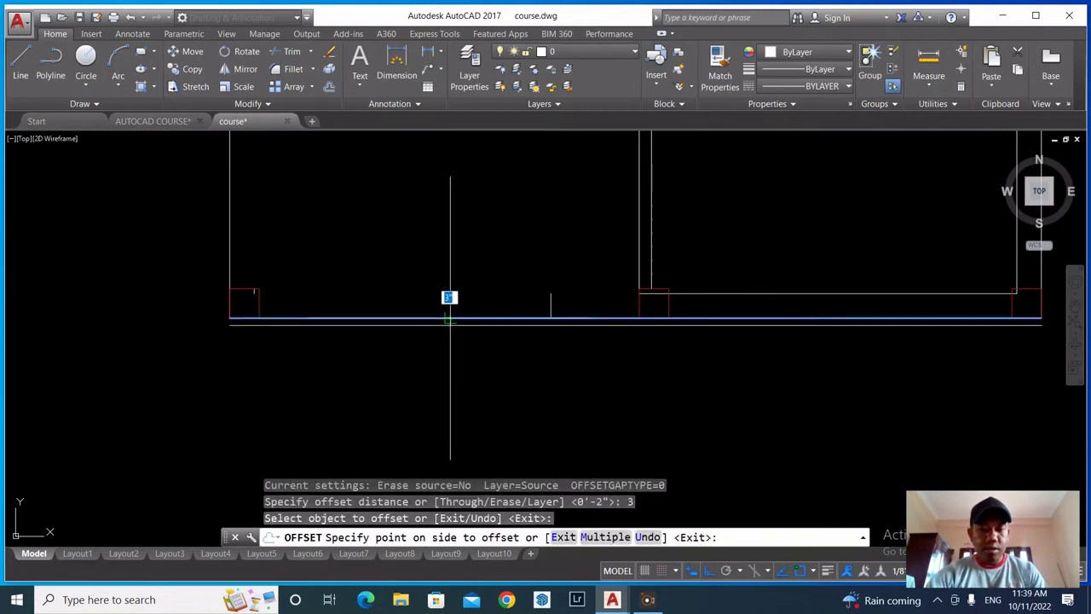
click(449, 298)
scroll(385, 341, down, 2)
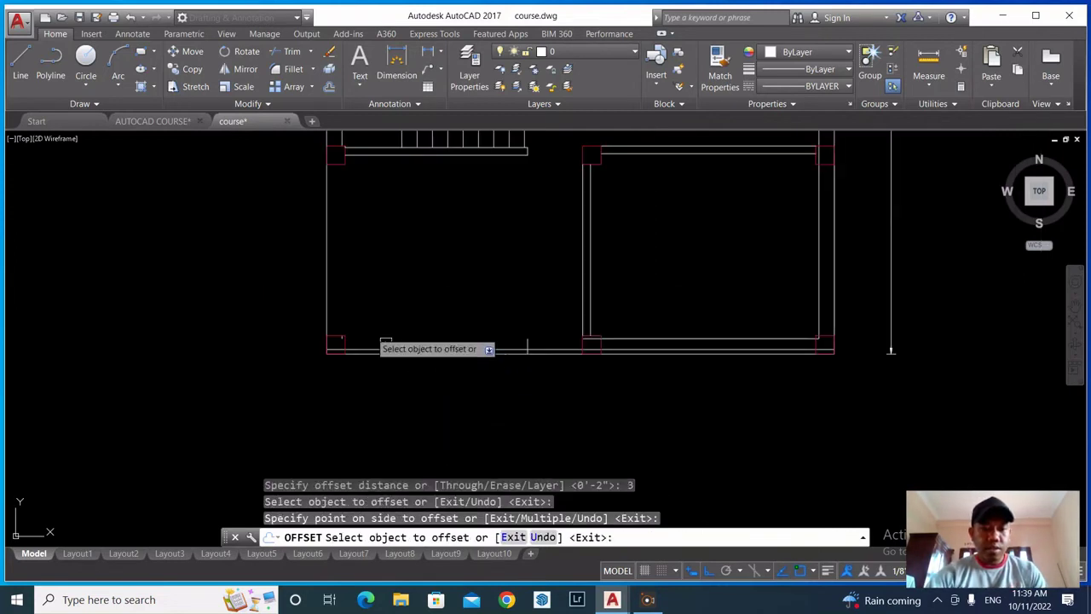
click(324, 273)
click(419, 293)
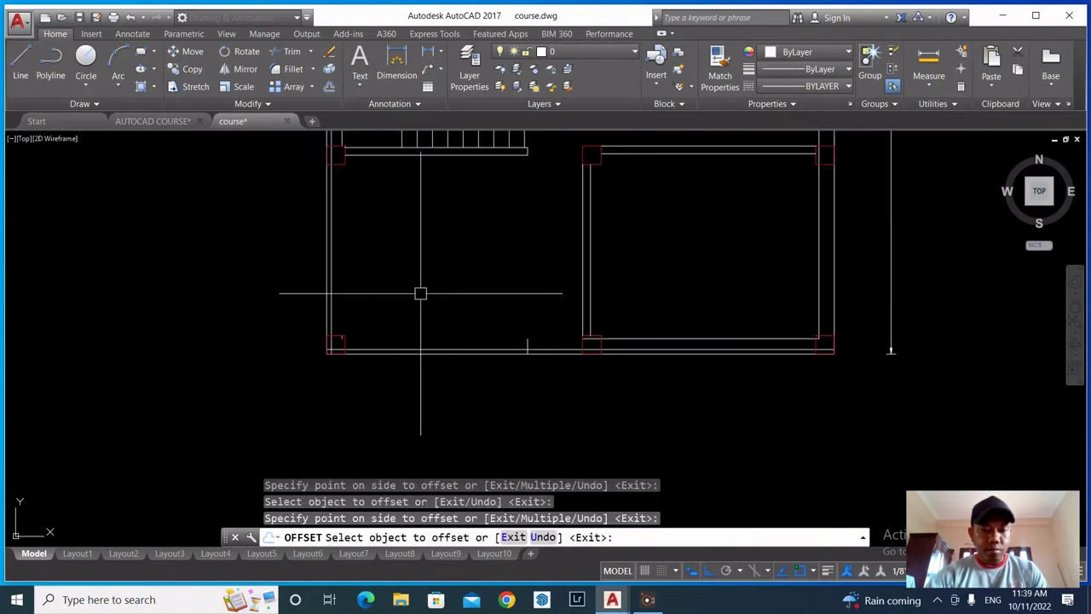
key(Escape)
Trim the 3" offset lines inside the bottom left column and the bottom offset line across the opening
scroll(369, 346, down, 6)
scroll(369, 346, up, 8)
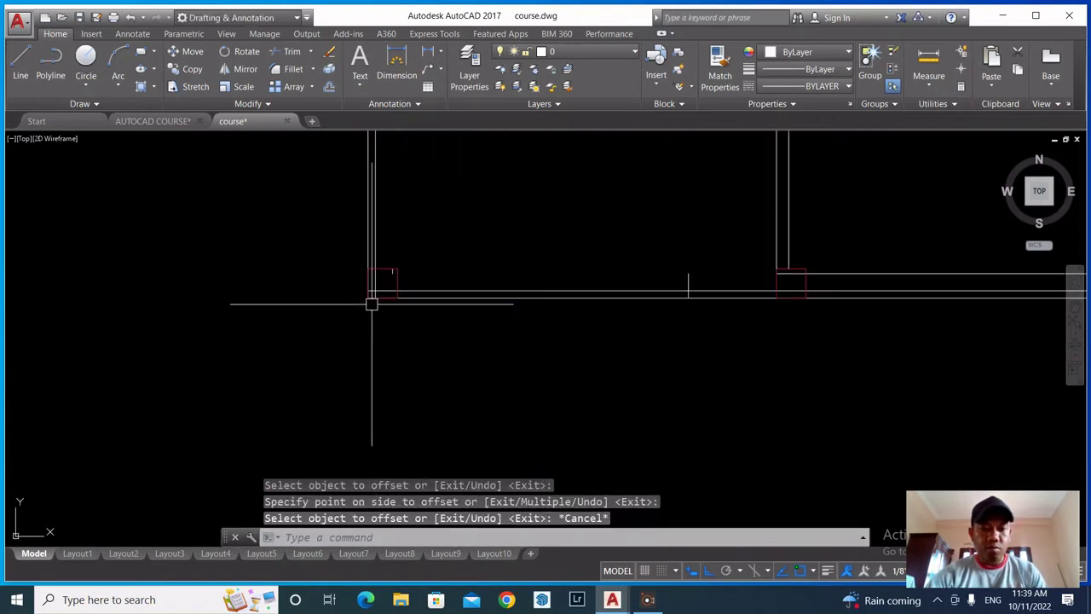
text(tr)
key(space)
key(space)
scroll(379, 289, up, 6)
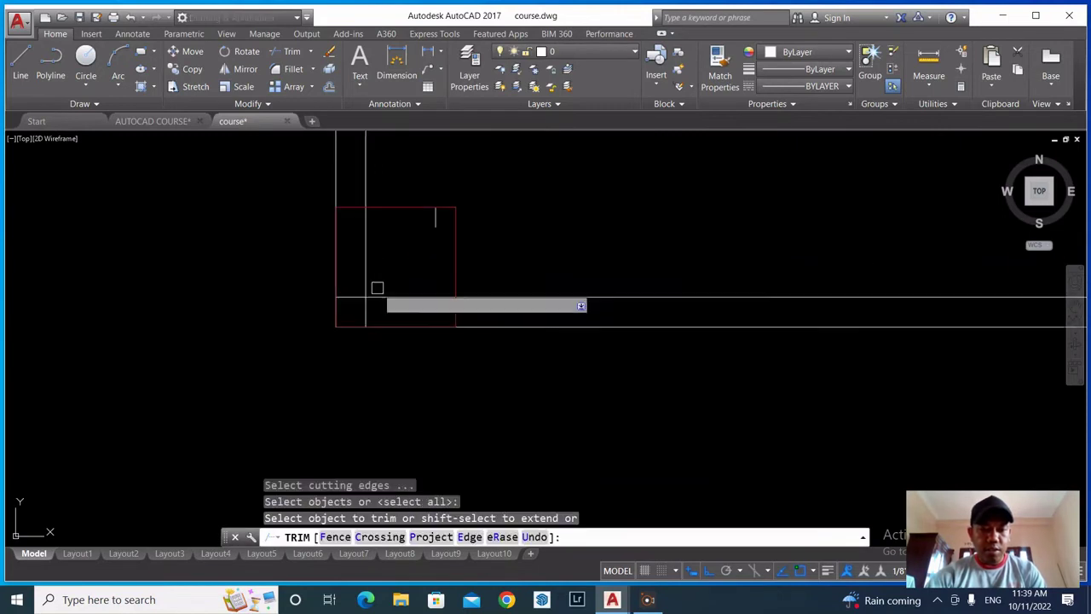
click(383, 313)
click(336, 273)
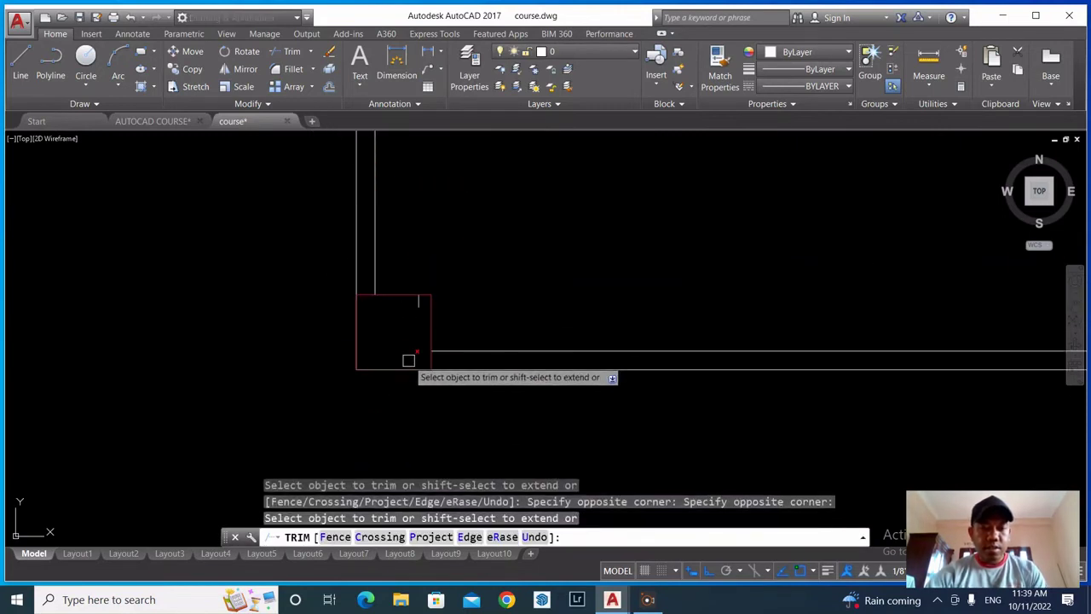
scroll(419, 375, down, 10)
scroll(568, 352, up, 3)
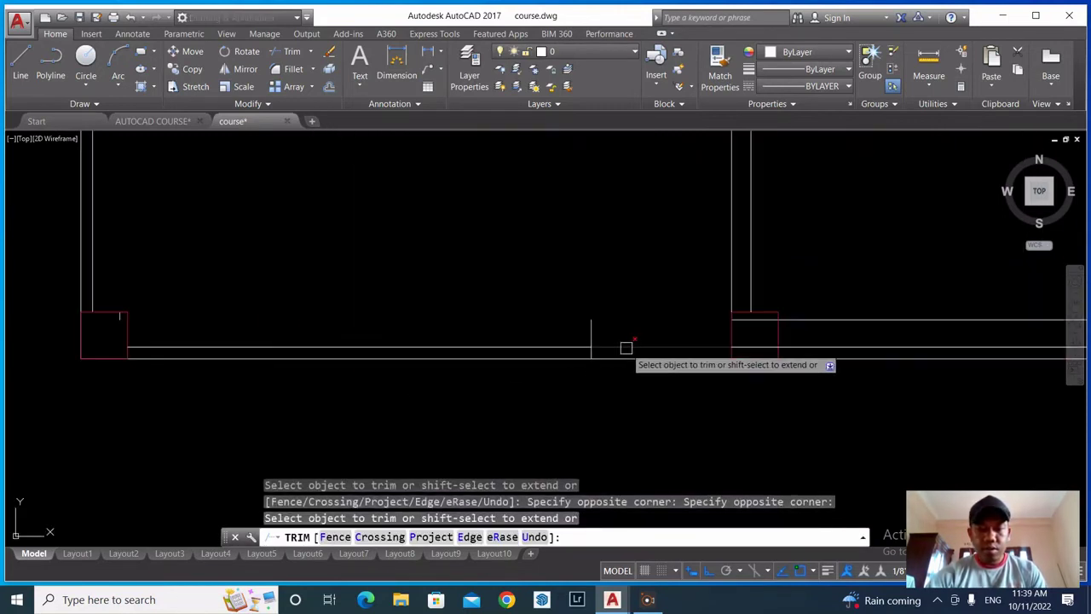
key(Escape)
Erase the remaining part of the bottom offset line running right from the bottom middle column
click(785, 349)
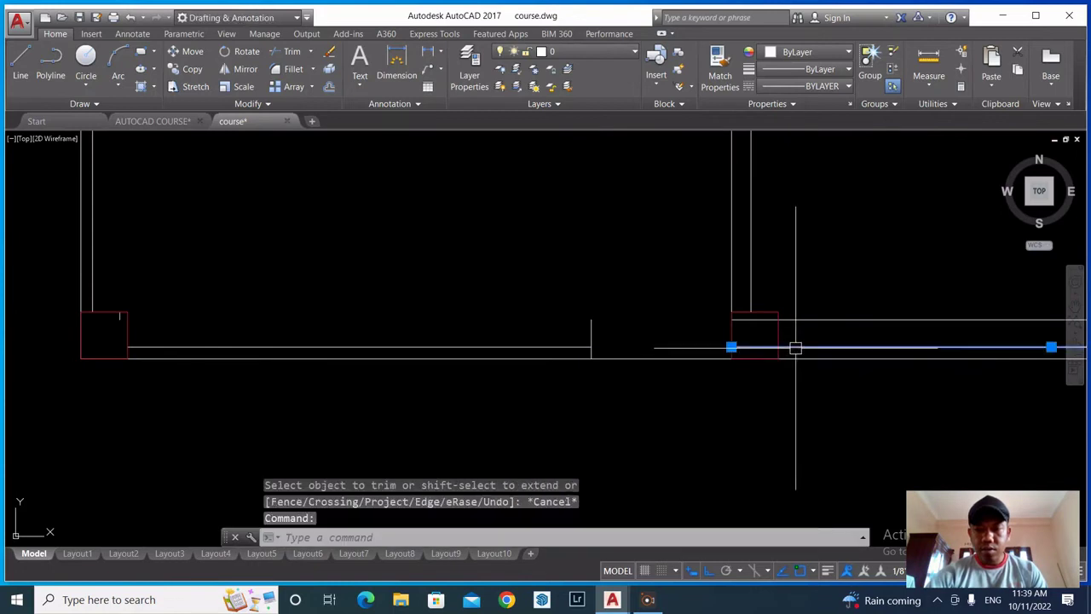
text(e)
key(space)
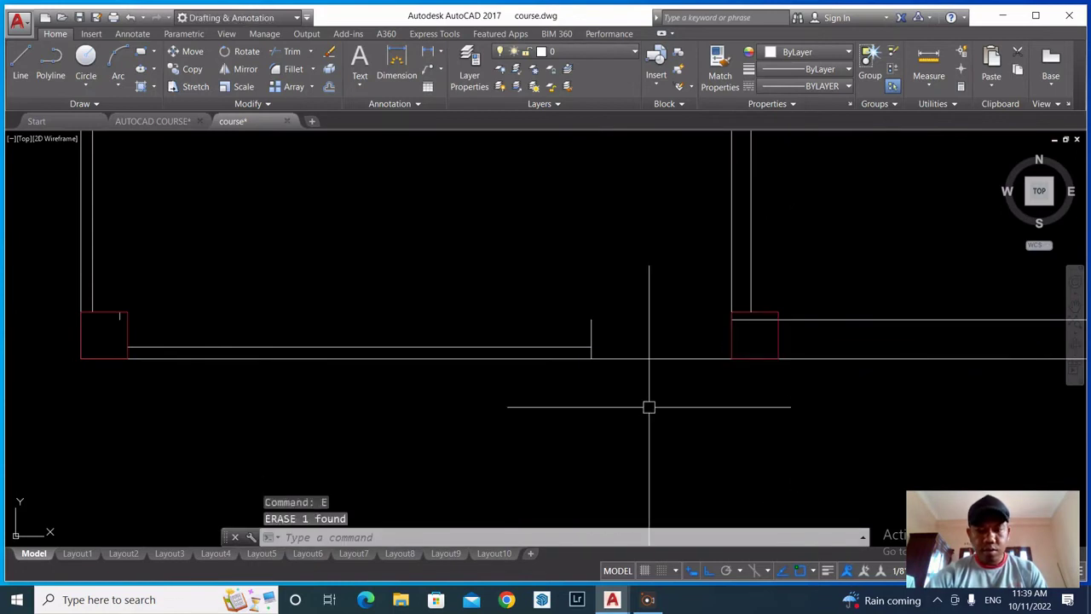
Trim the part of the opening's end cap that sticks up above the bottom wall's offset line
text(tr)
key(space)
key(space)
click(589, 329)
scroll(514, 353, down, 3)
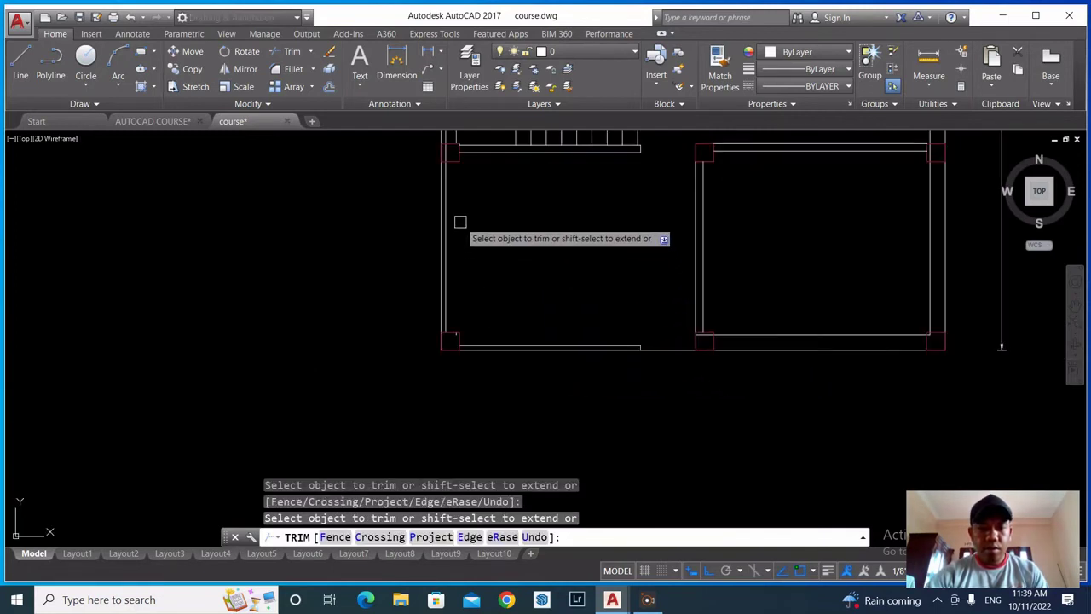
Trim the left wall's offset line inside the column beside the lower staircase wall and erase its remainder above that column
scroll(461, 213, up, 6)
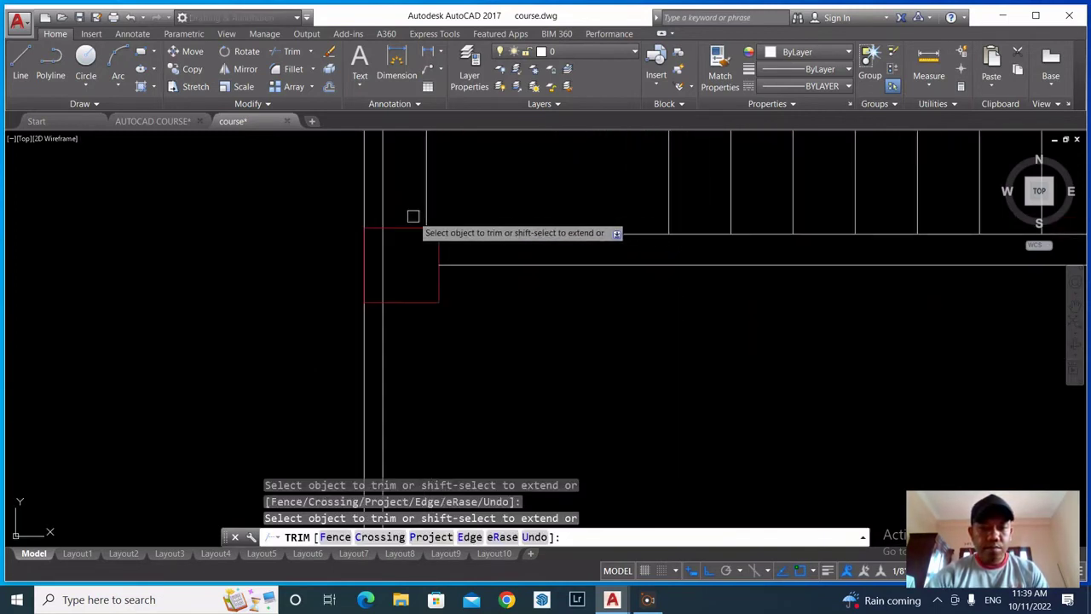
click(384, 251)
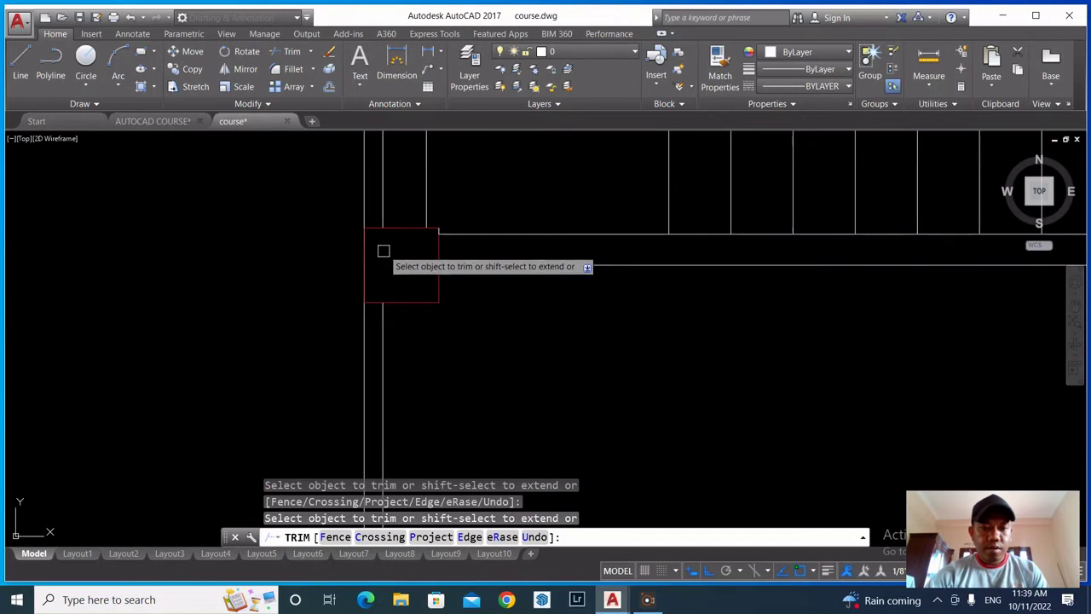
key(space)
click(386, 180)
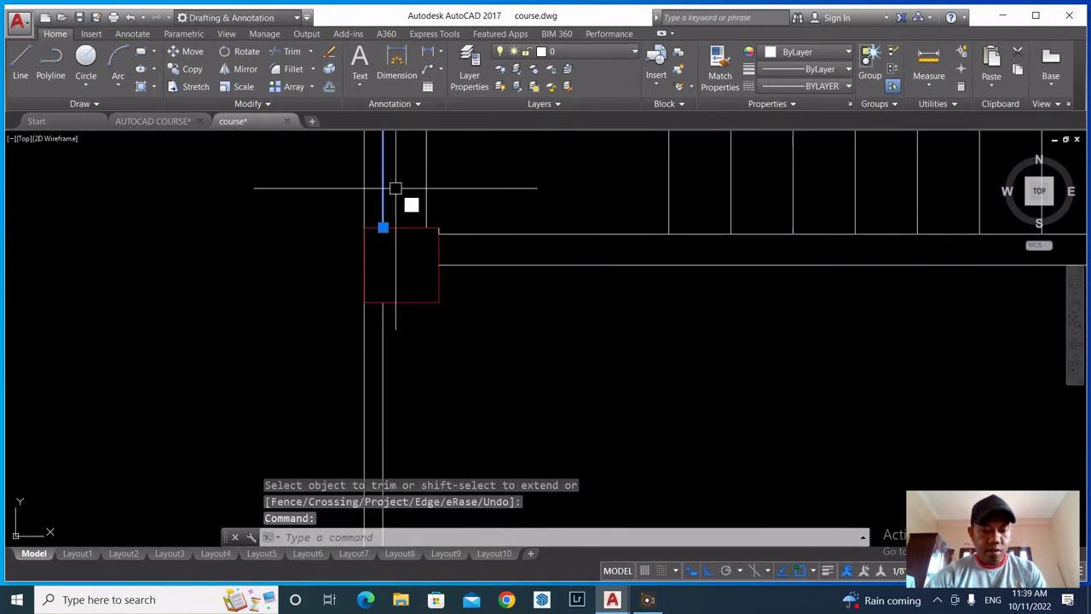
text(e)
key(Return)
Set the colour of the lower left room's two 3" offset lines to dark grey
scroll(478, 301, down, 5)
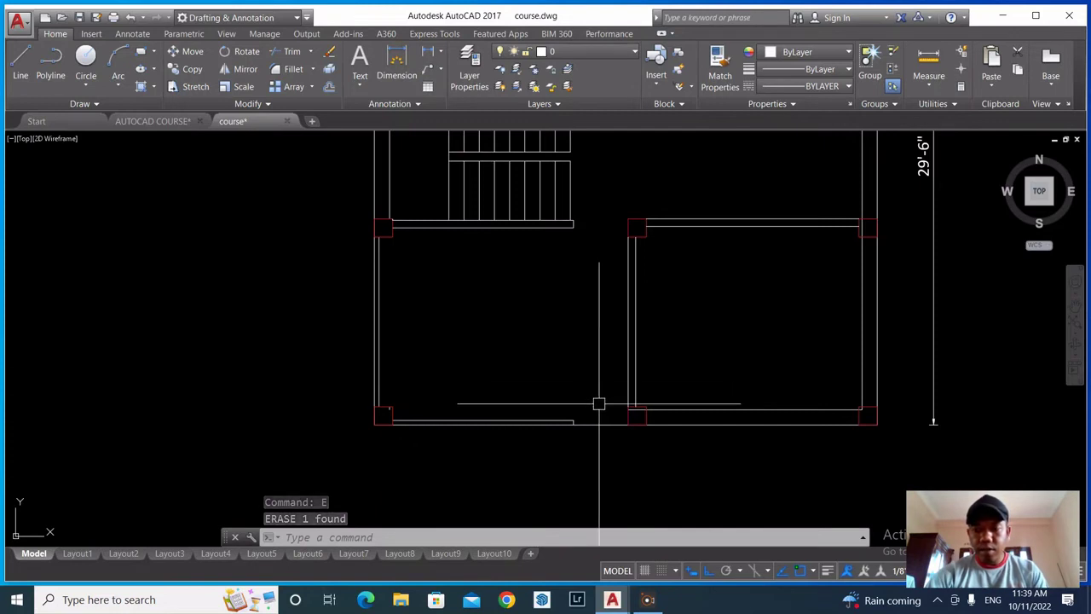
scroll(533, 418, up, 4)
click(534, 420)
scroll(494, 384, down, 4)
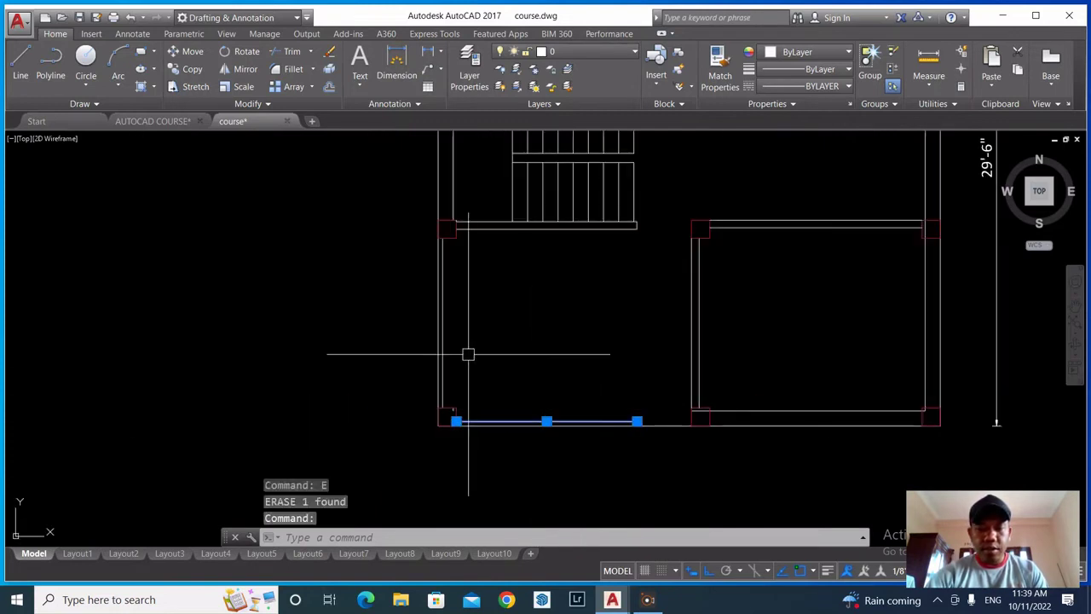
scroll(444, 316, up, 2)
click(438, 318)
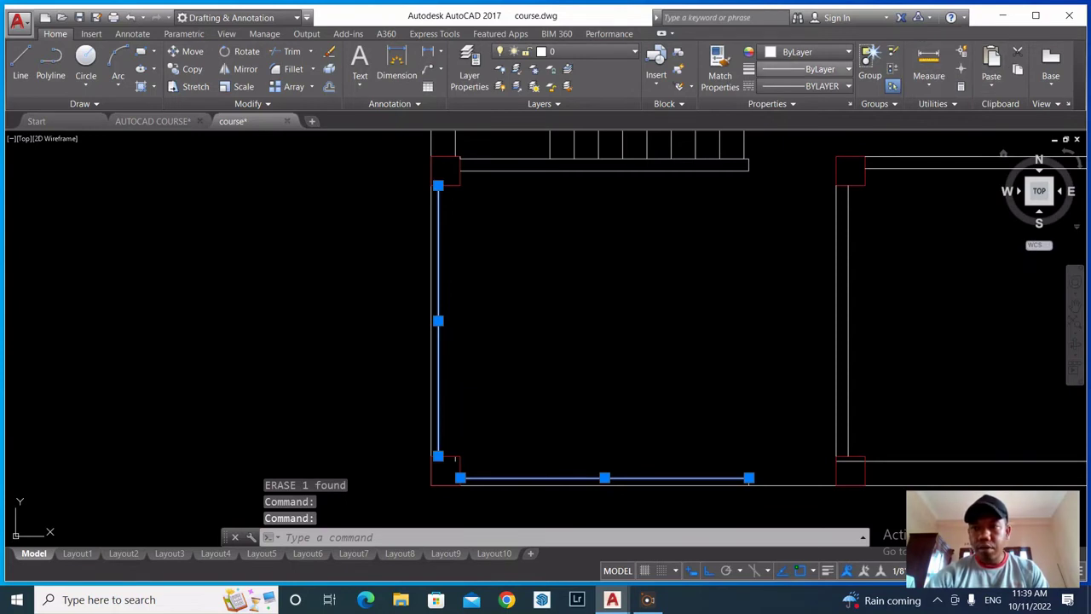
click(814, 51)
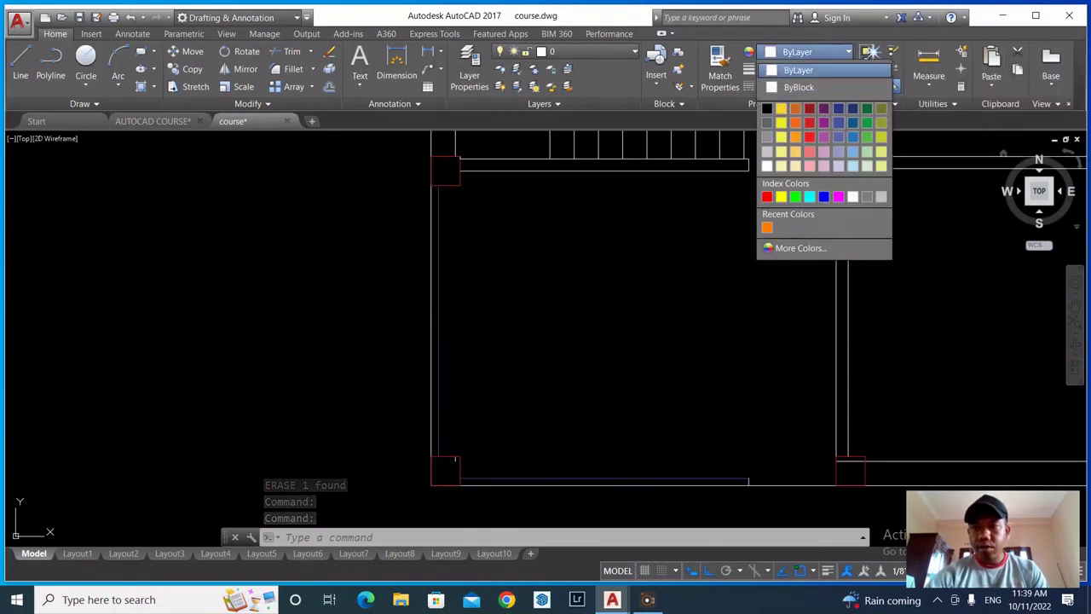
click(768, 123)
key(Escape)
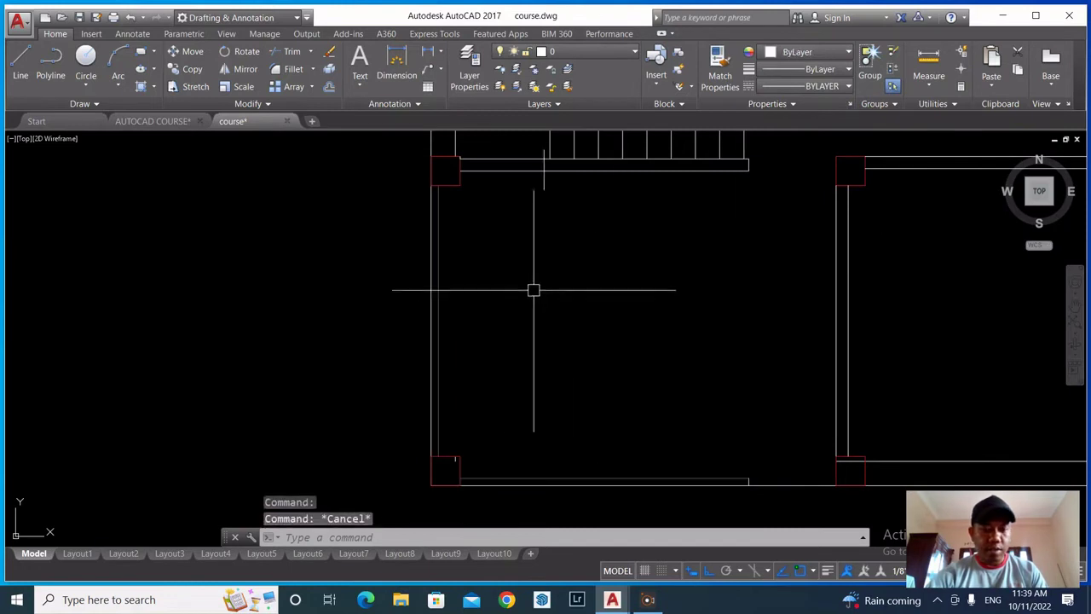
Draw a line along the outer wall face across the bottom opening, from the wall's end cap to the bottom middle column
scroll(496, 288, down, 2)
scroll(534, 409, down, 2)
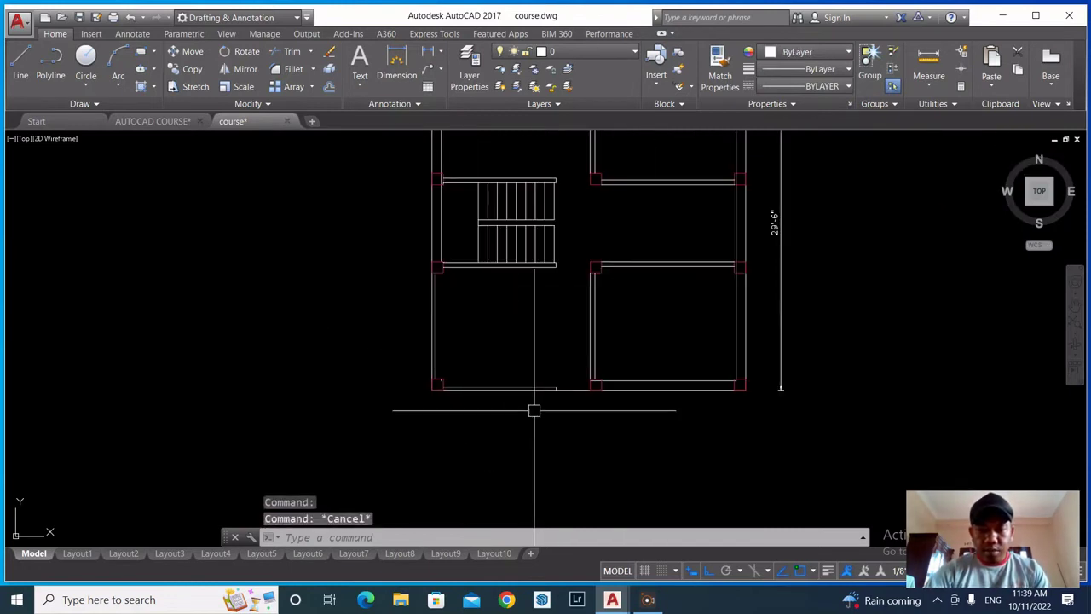
scroll(538, 394, up, 2)
scroll(415, 389, down, 1)
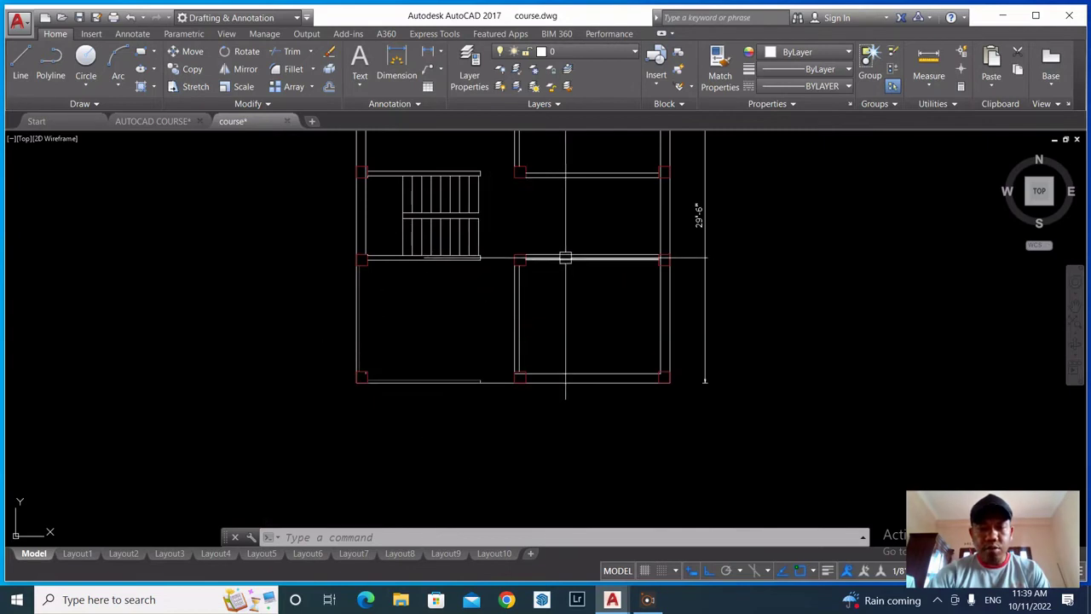
scroll(498, 395, up, 2)
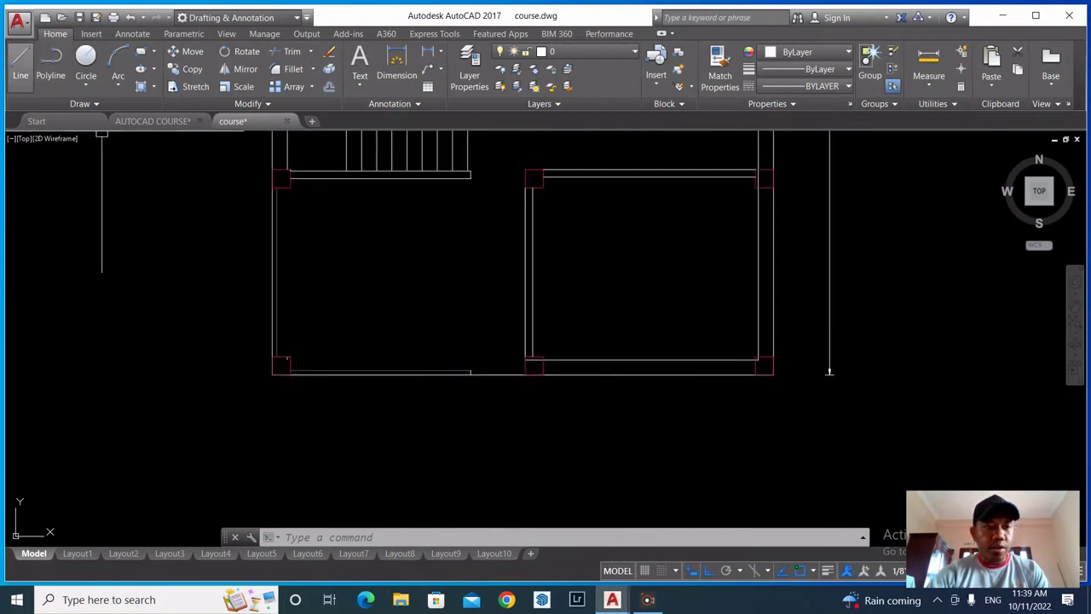
click(21, 64)
scroll(511, 375, up, 2)
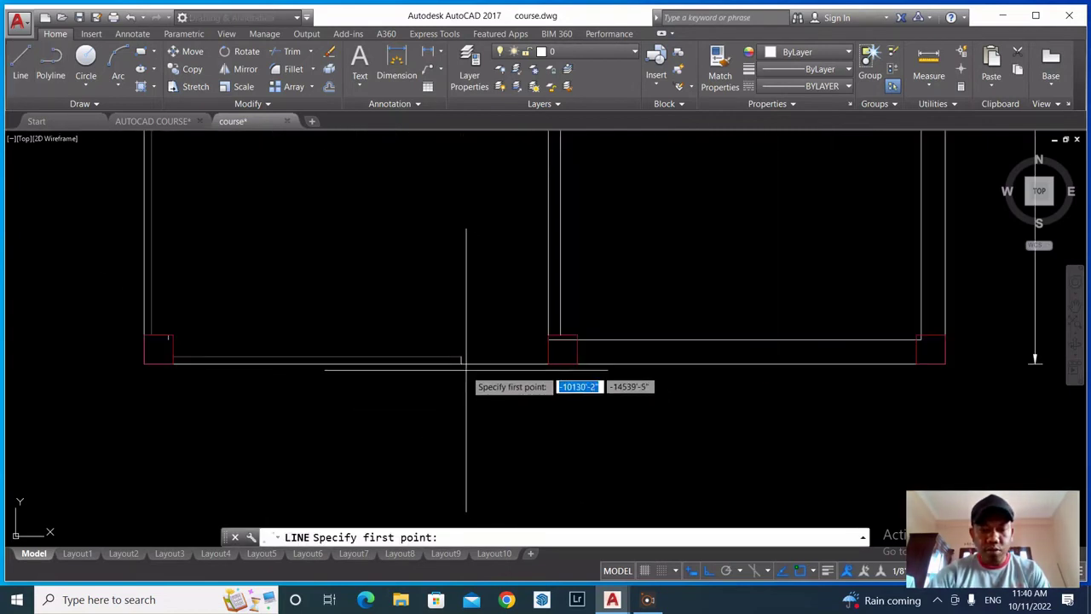
click(462, 362)
click(555, 355)
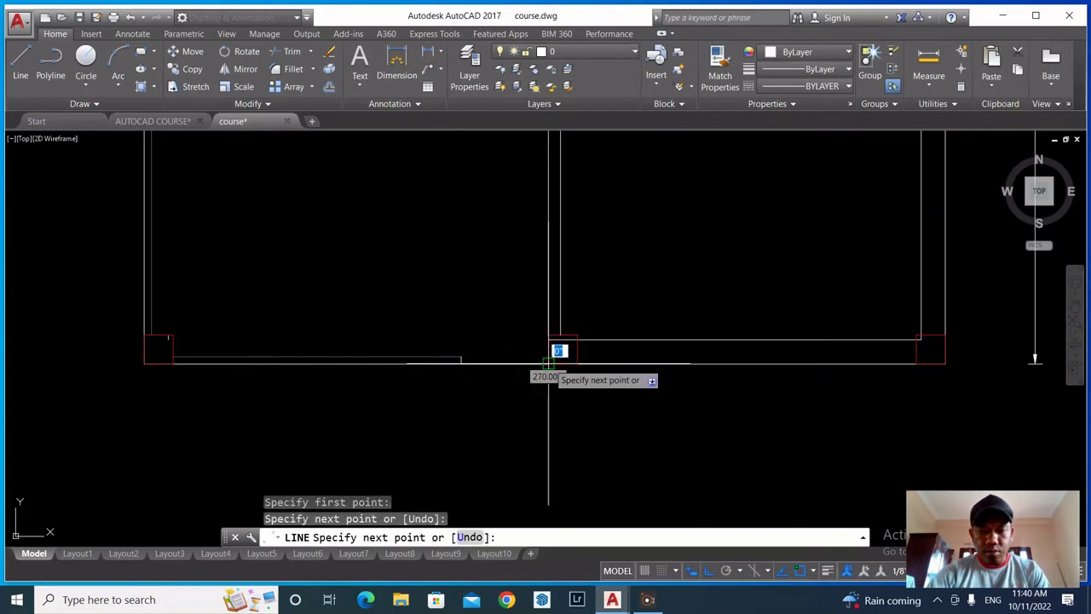
key(Escape)
Offset the bottom opening's line outward by 10", and offset the resulting line outward by another 10" for the entrance steps
scroll(445, 311, down, 2)
scroll(489, 373, up, 2)
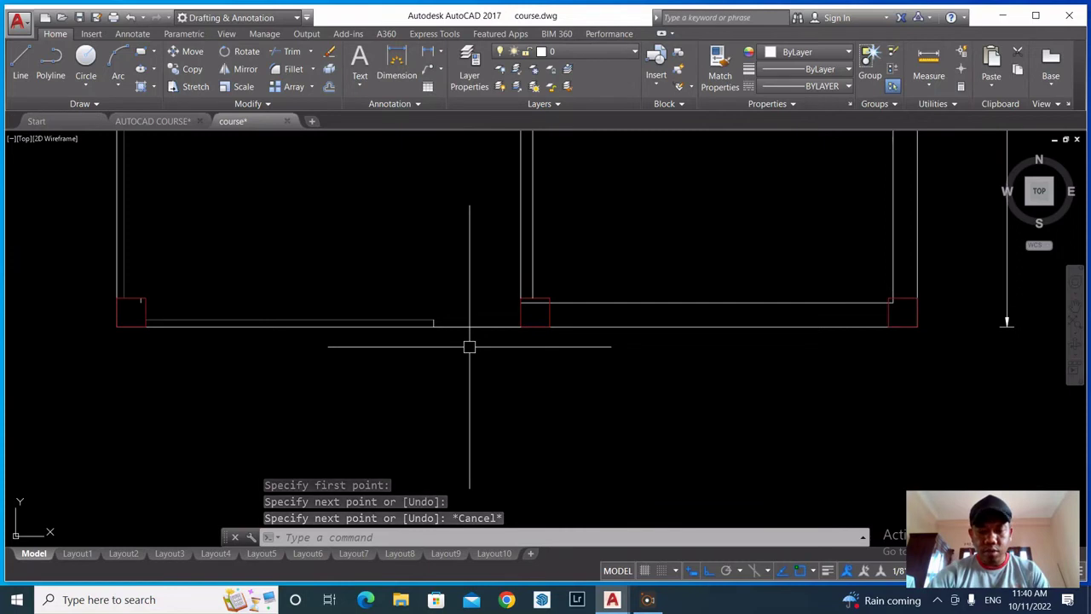
text(o)
key(Return)
text(10)
key(Return)
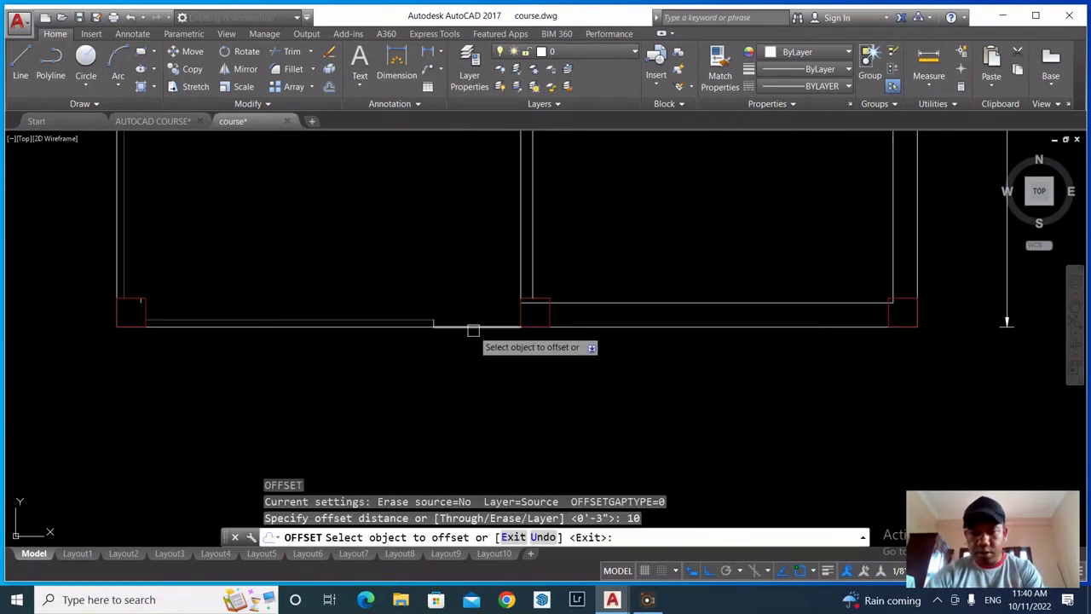
click(472, 328)
click(472, 348)
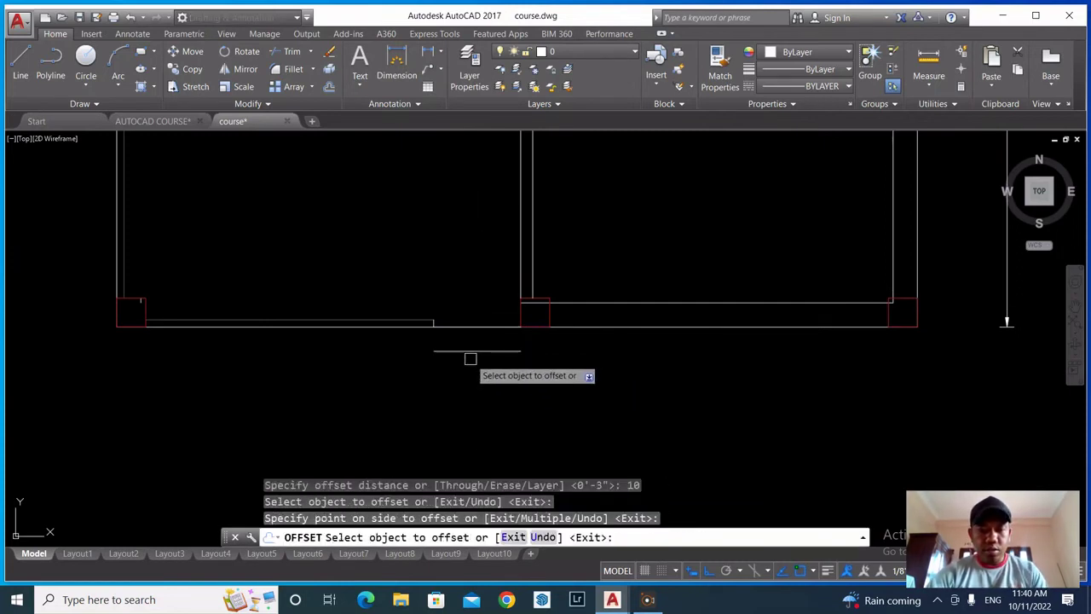
click(465, 351)
click(467, 400)
key(Escape)
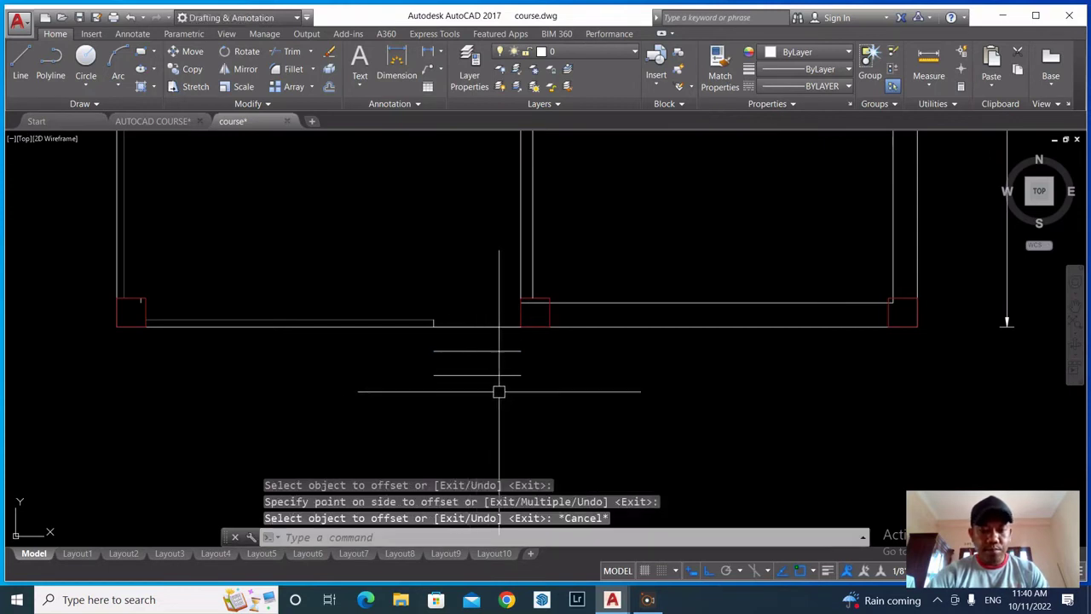
Draw vertical lines at both ends of the entrance steps, from the outer wall face to the outermost step line
click(21, 64)
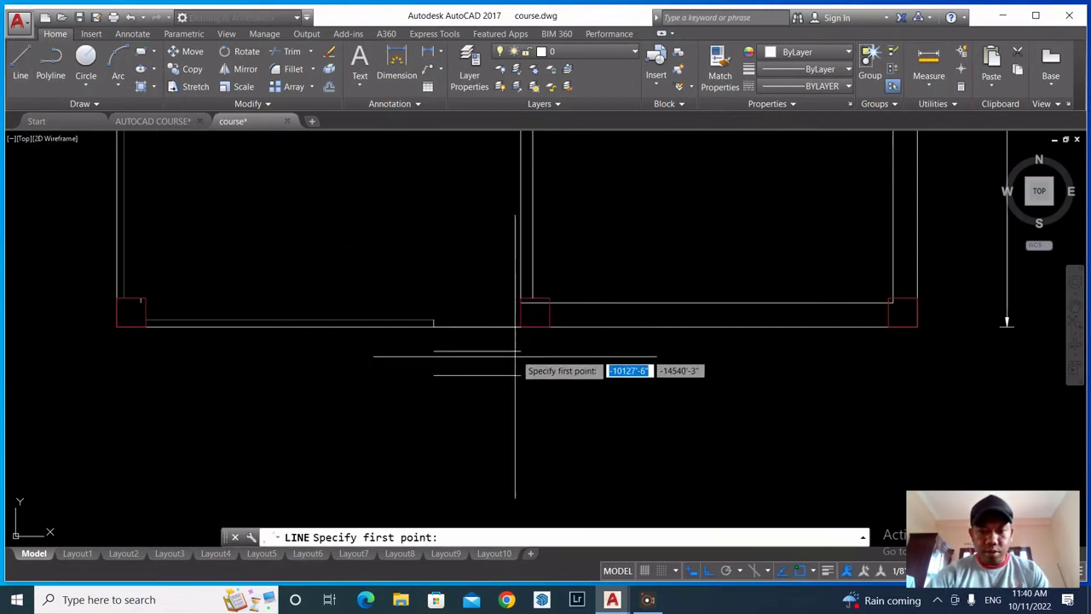
click(521, 326)
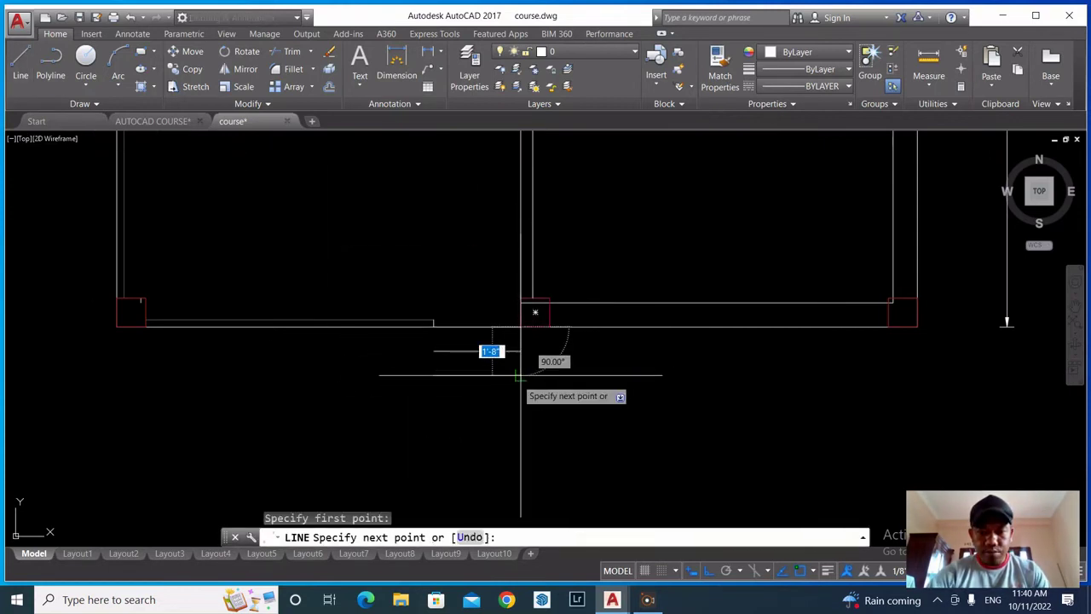
click(521, 374)
key(Escape)
key(space)
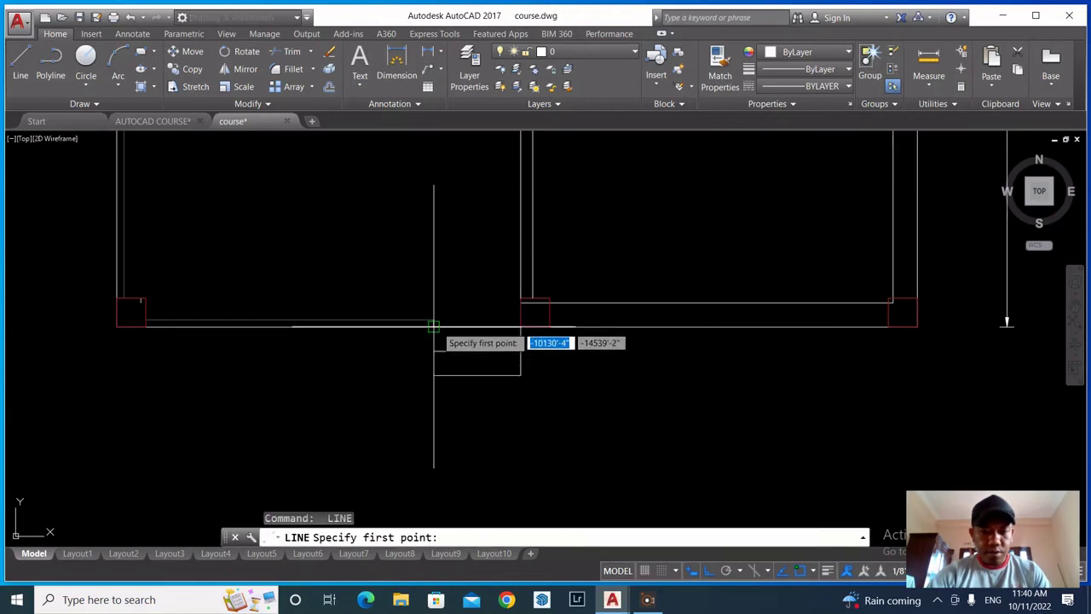
click(434, 325)
click(434, 375)
click(521, 375)
key(Escape)
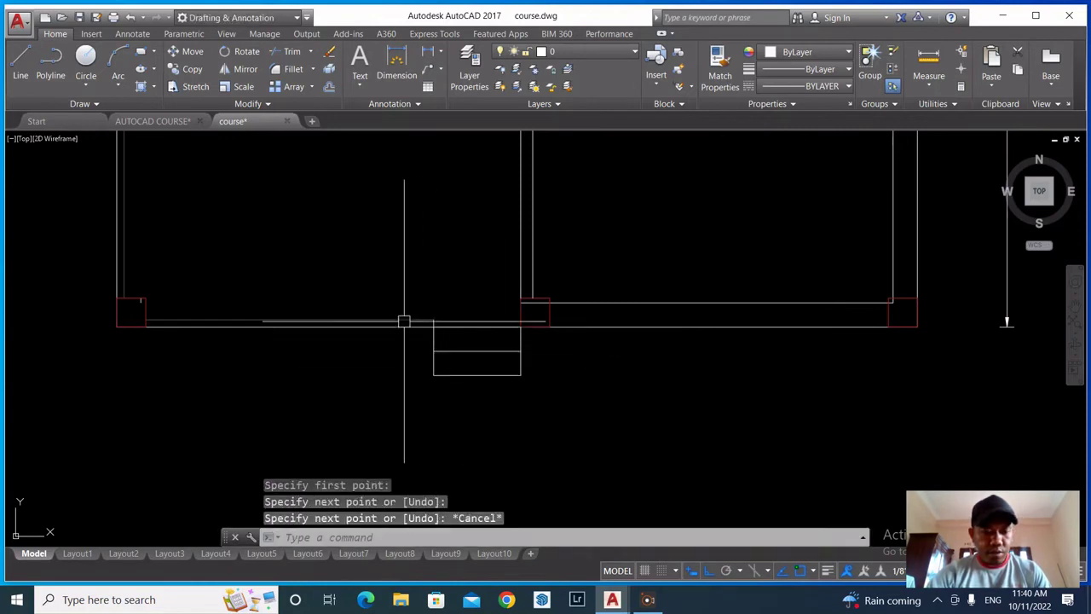
scroll(402, 316, up, 2)
scroll(400, 305, down, 2)
scroll(401, 297, up, 2)
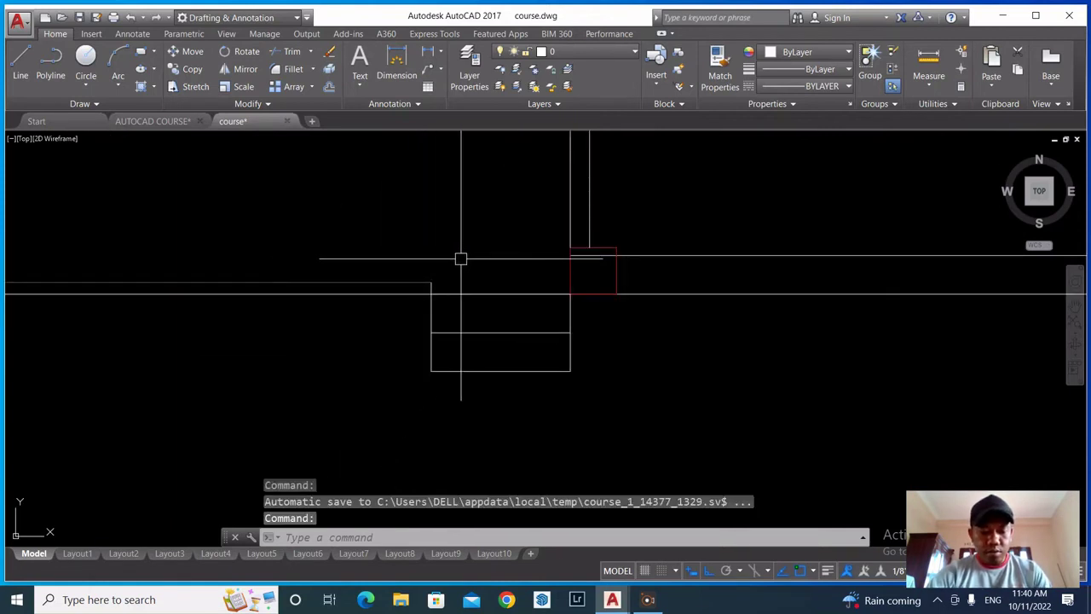
text(re)
key(Return)
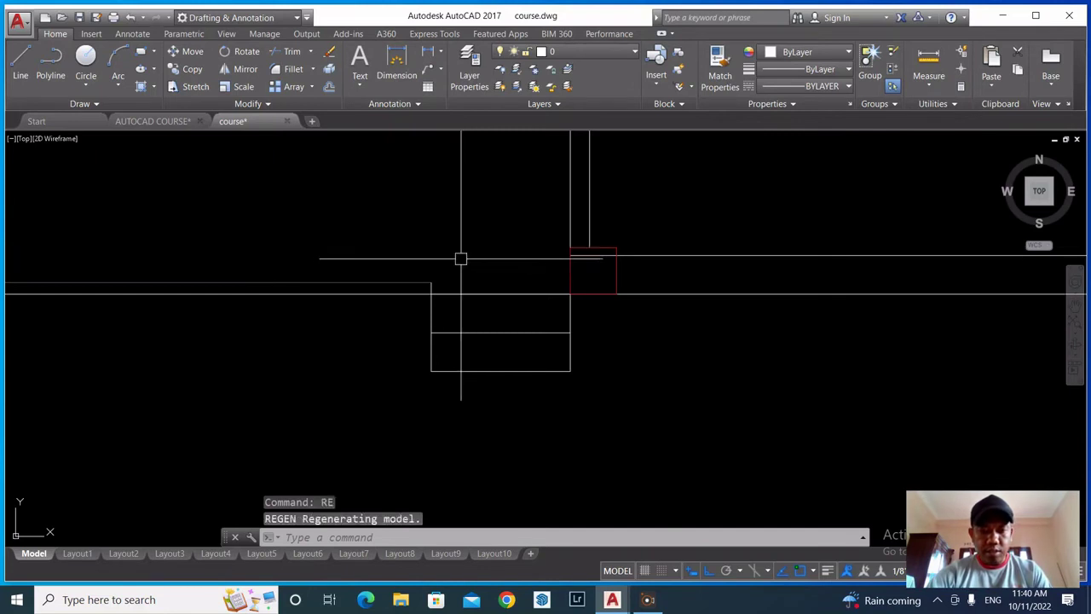
key(Escape)
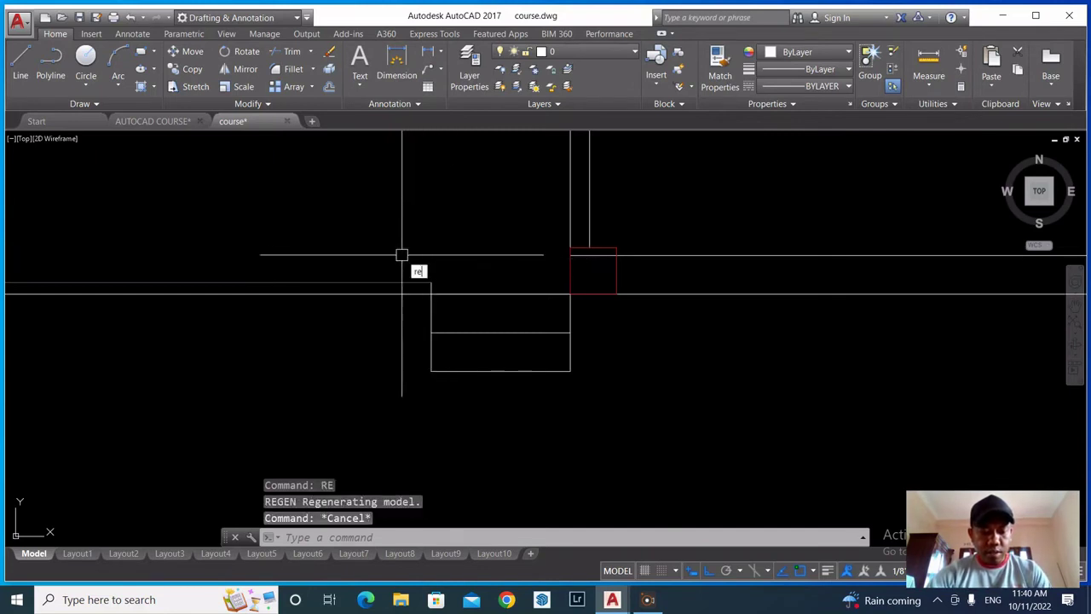
Draw a 6" by 6" rectangle inside the lower left room, just above the bottom wall near the opening
text(rec)
key(Return)
click(314, 217)
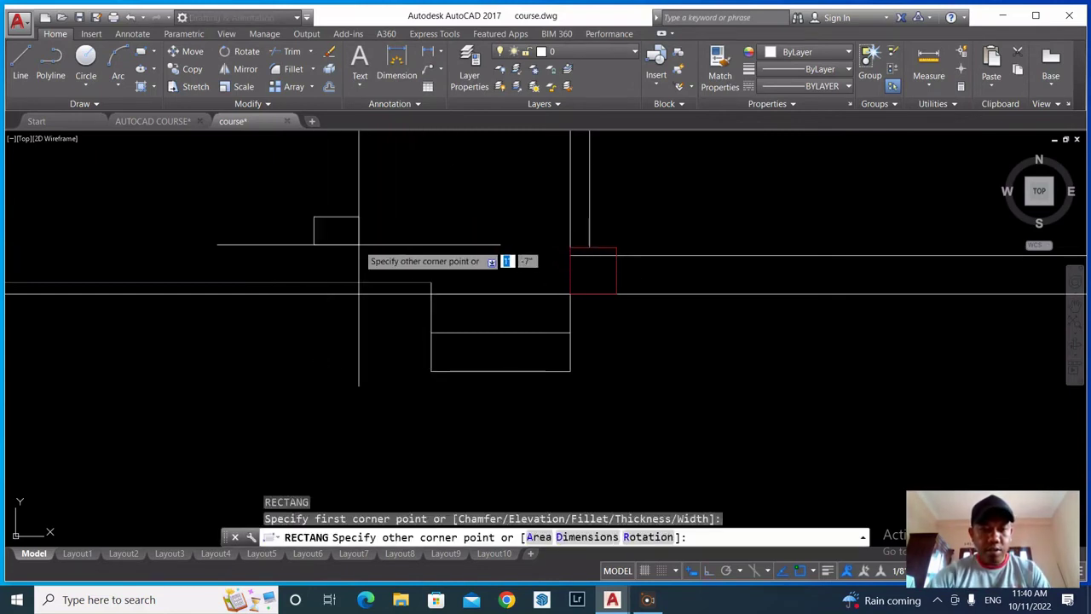
text(d)
key(Return)
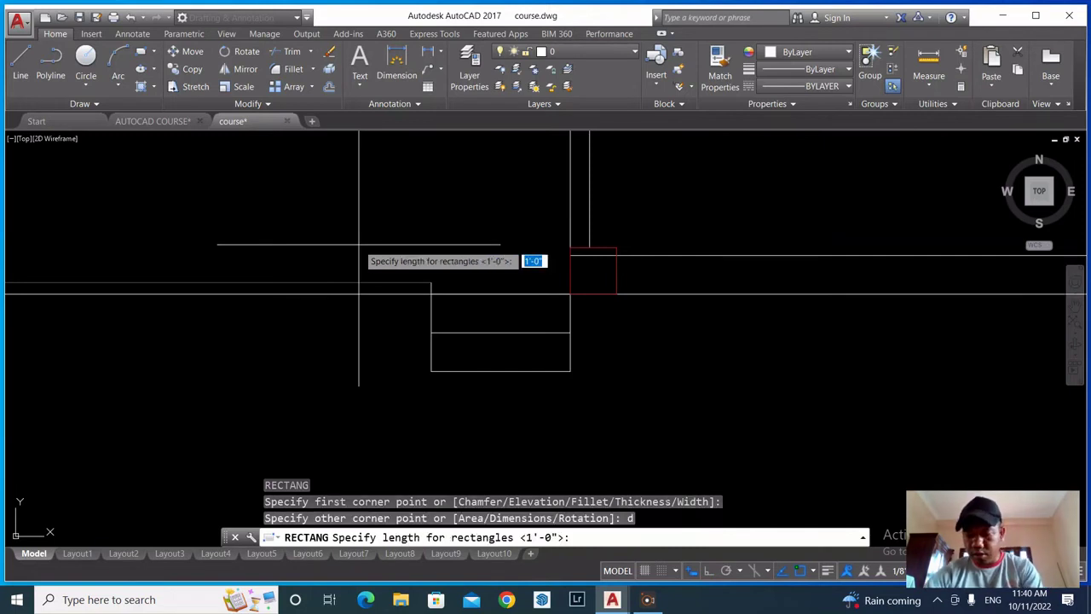
text(6)
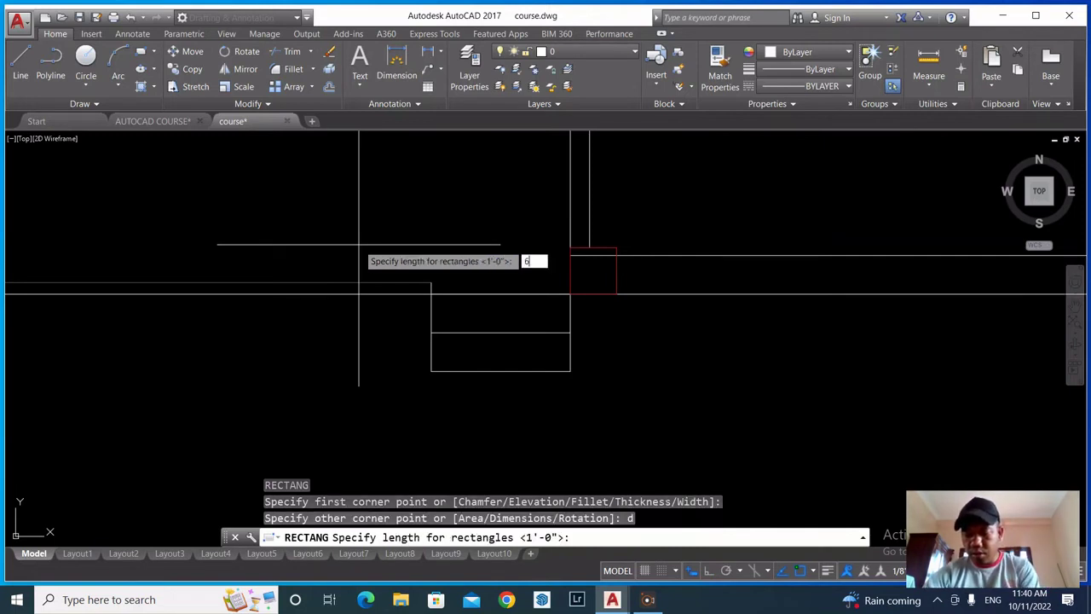
key(Return)
text(6)
key(Return)
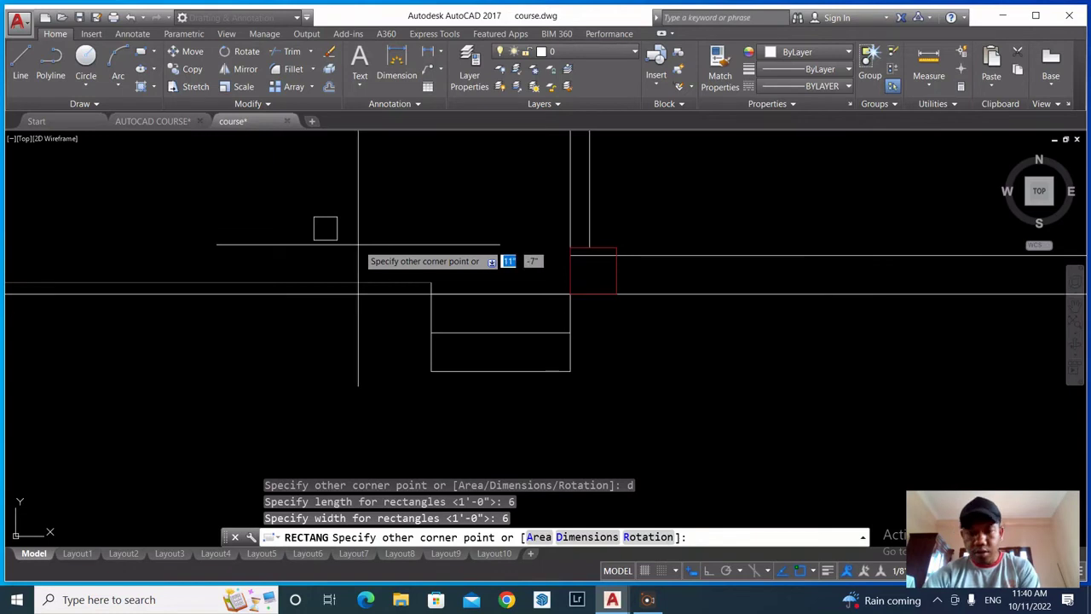
click(358, 245)
Move the 6" square by its lower right corner to the point where the bottom wall's outer face meets the opening
click(358, 242)
click(273, 196)
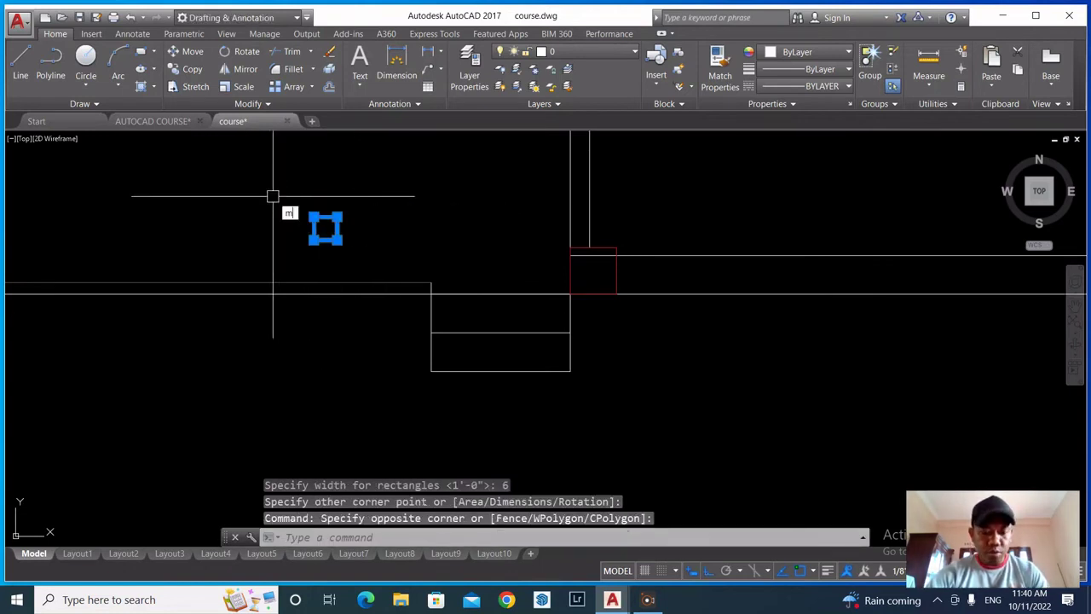
key(Return)
click(337, 240)
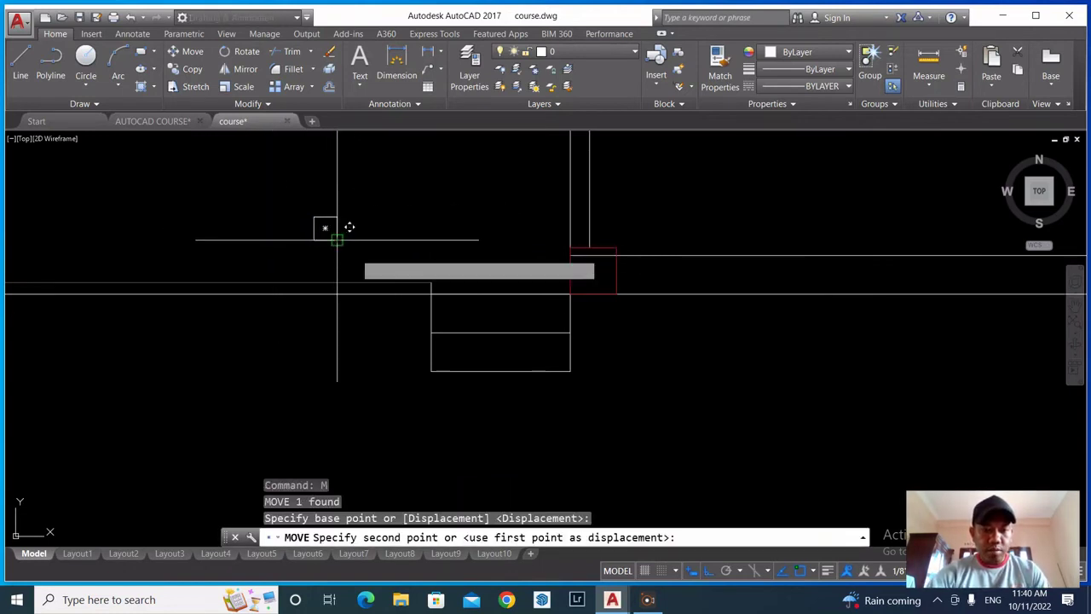
click(431, 293)
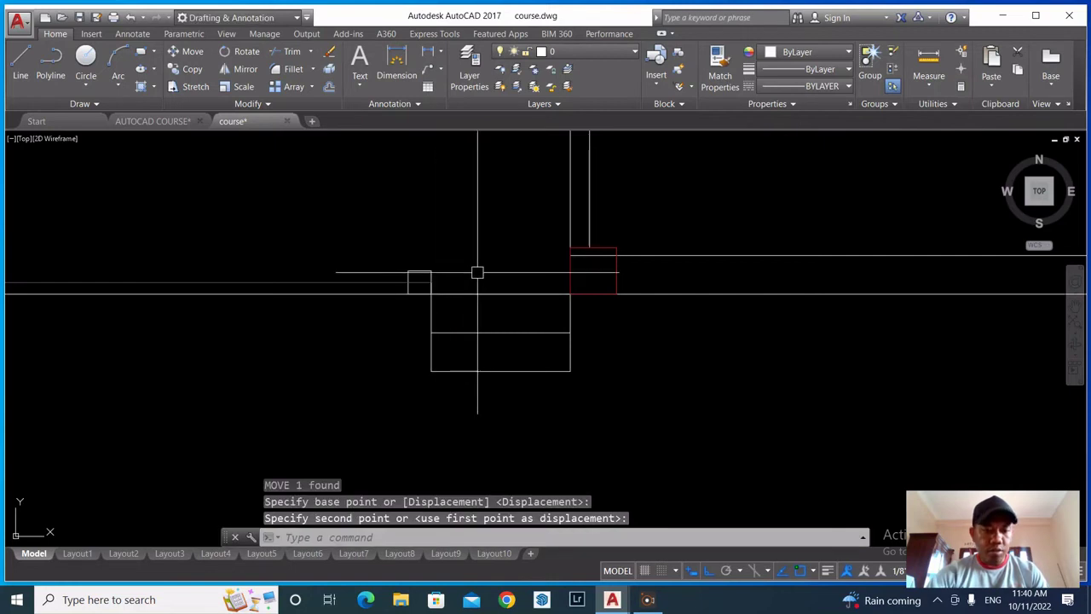
Trim the bottom wall's offset line inside the 6" square beside the opening
key(Escape)
text(tr)
key(Return)
key(Return)
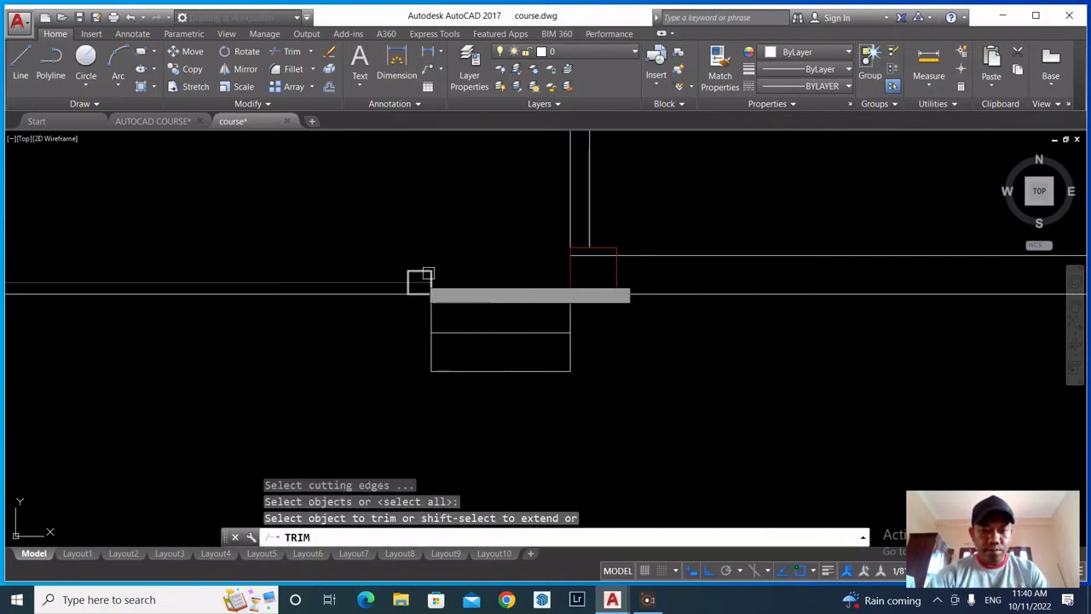
key(Return)
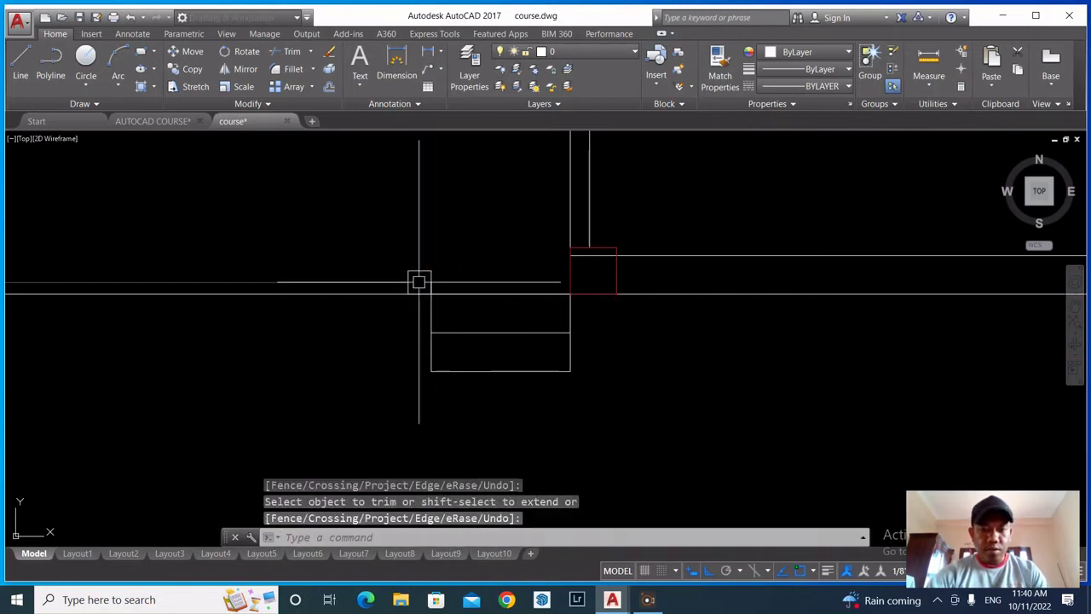
scroll(419, 281, down, 5)
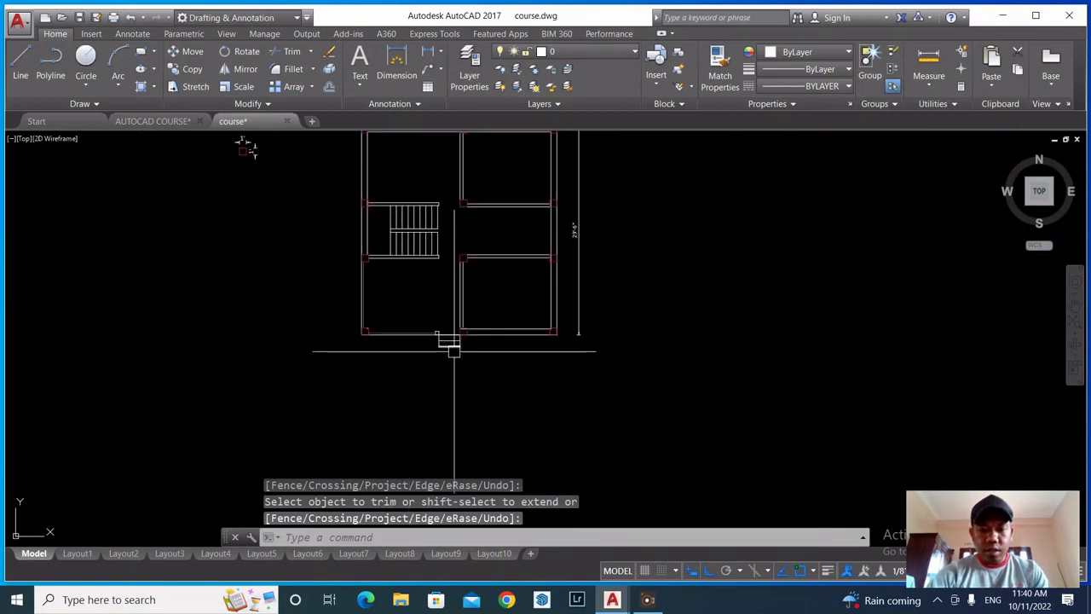
scroll(457, 322, down, 3)
scroll(450, 308, up, 3)
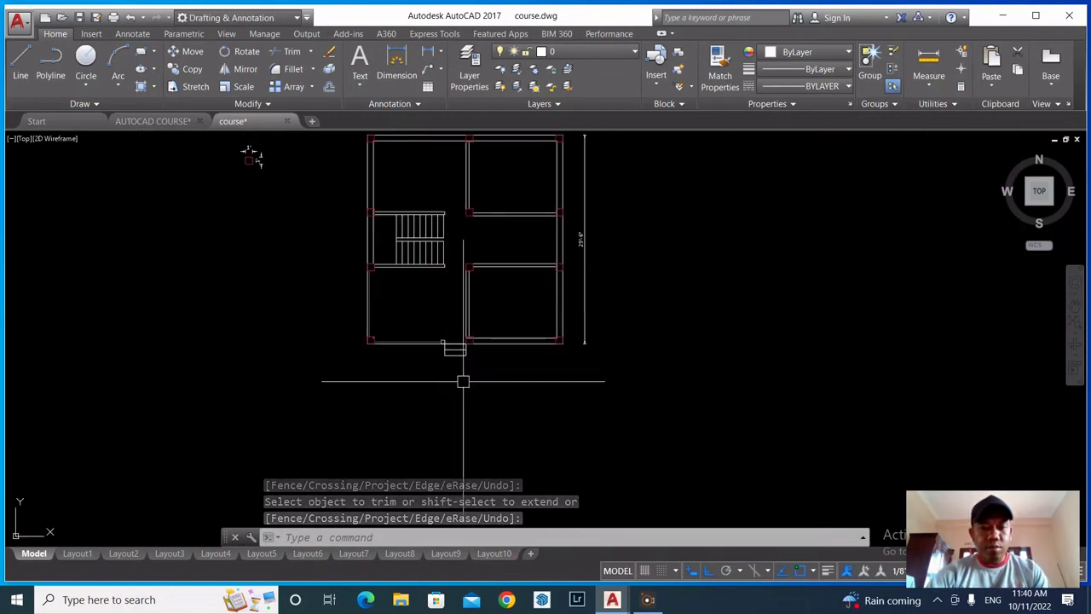
scroll(463, 350, down, 1)
scroll(463, 307, up, 1)
scroll(473, 292, up, 2)
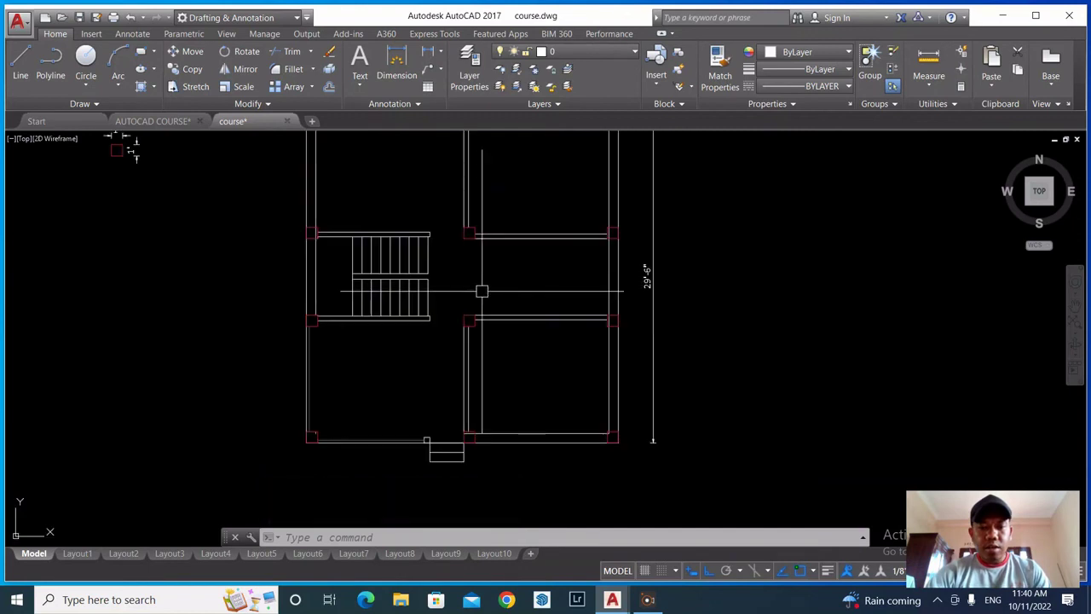
key(Escape)
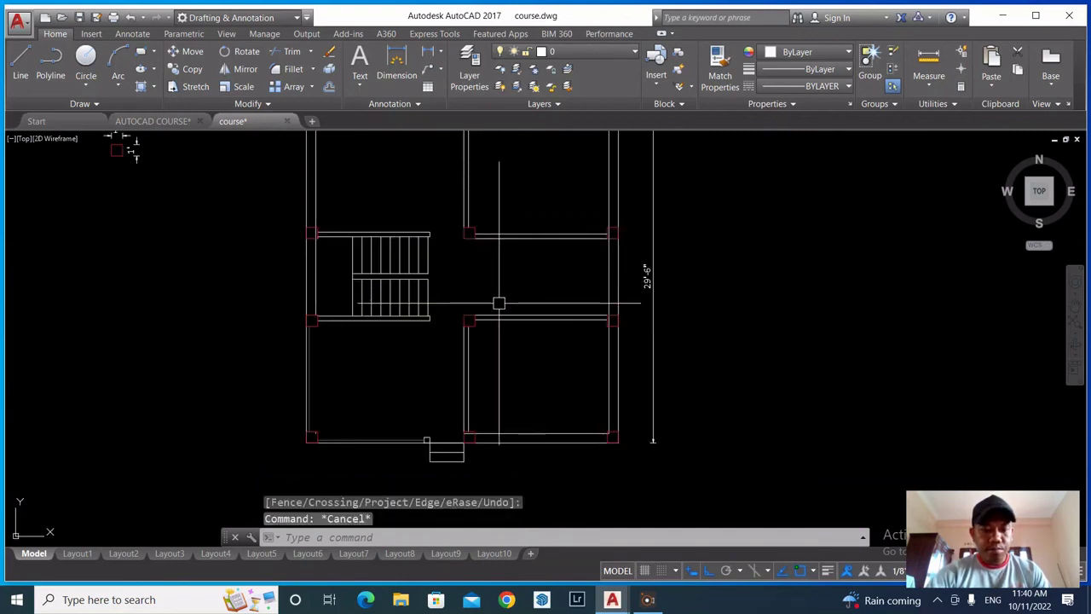
Offset the outlines of the two middle columns facing the staircase outward by 3'
scroll(490, 316, up, 3)
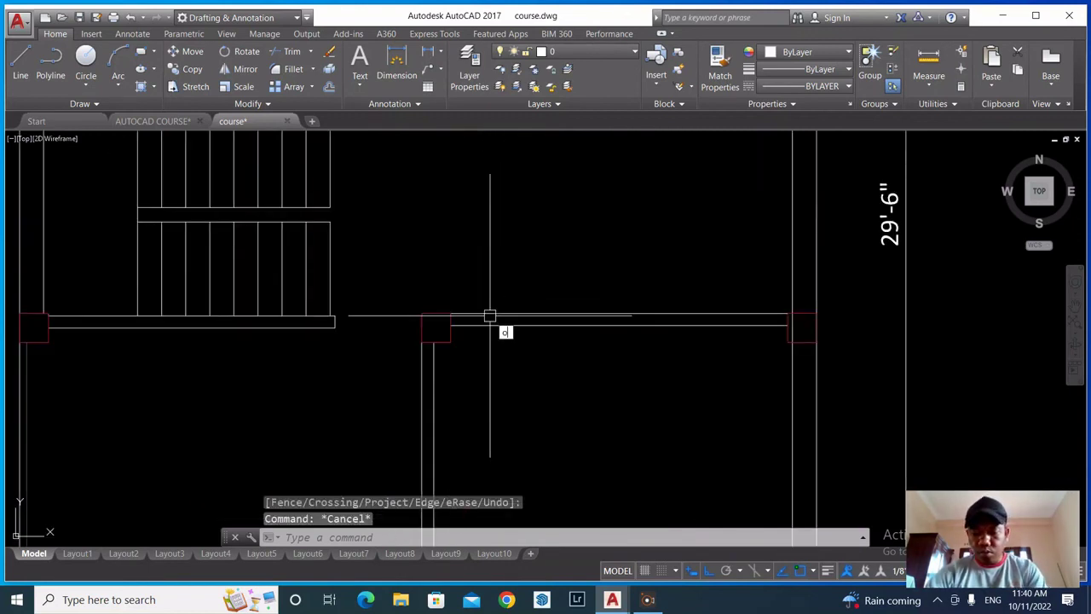
text(o)
key(Return)
text(3')
key(Return)
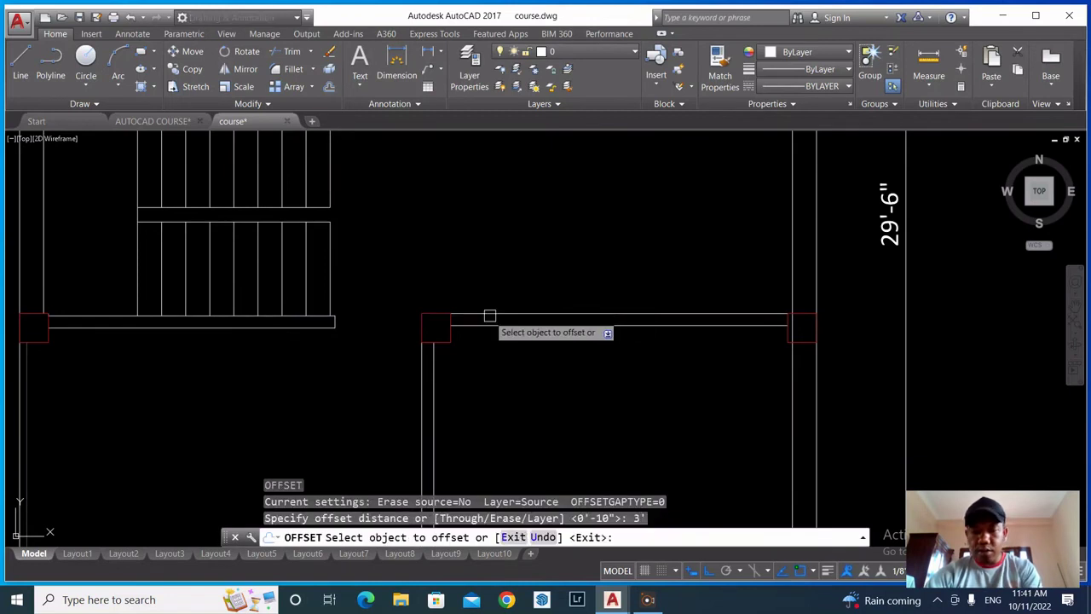
scroll(490, 316, up, 2)
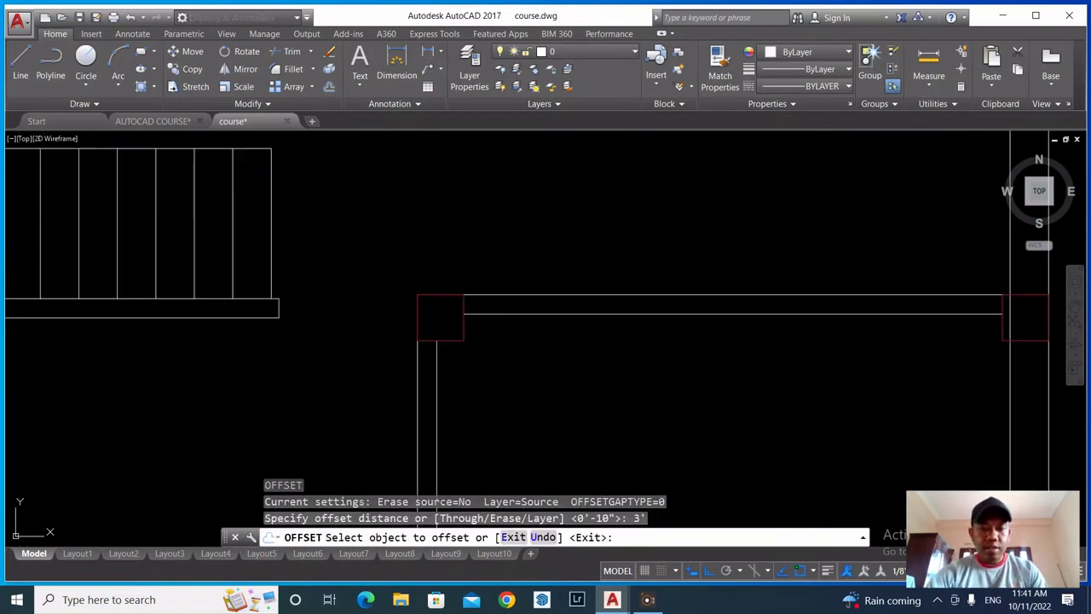
click(441, 314)
scroll(494, 338, down, 3)
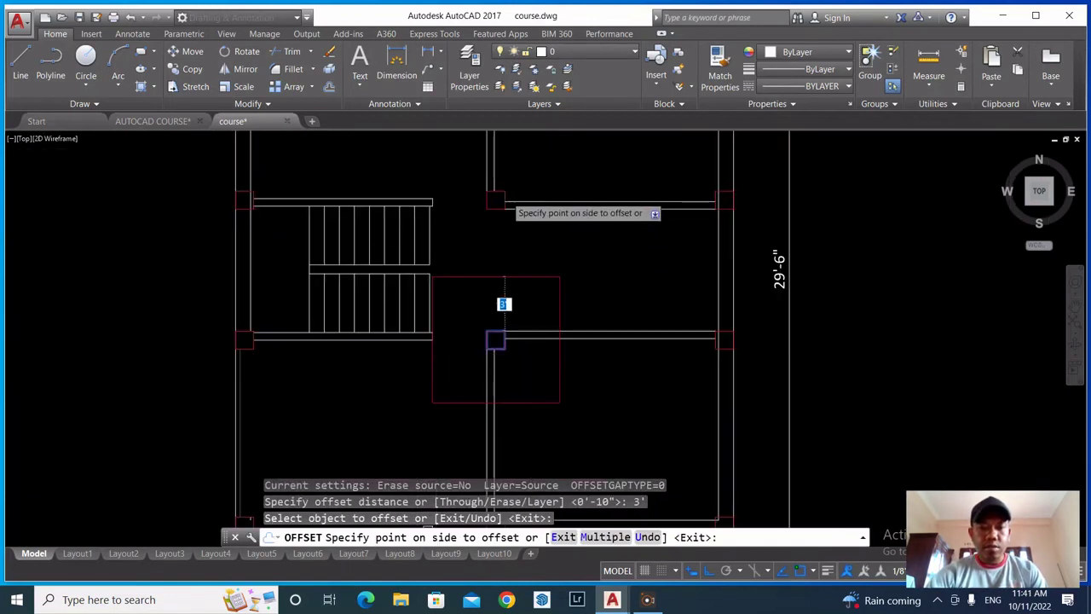
scroll(511, 341, up, 2)
click(521, 366)
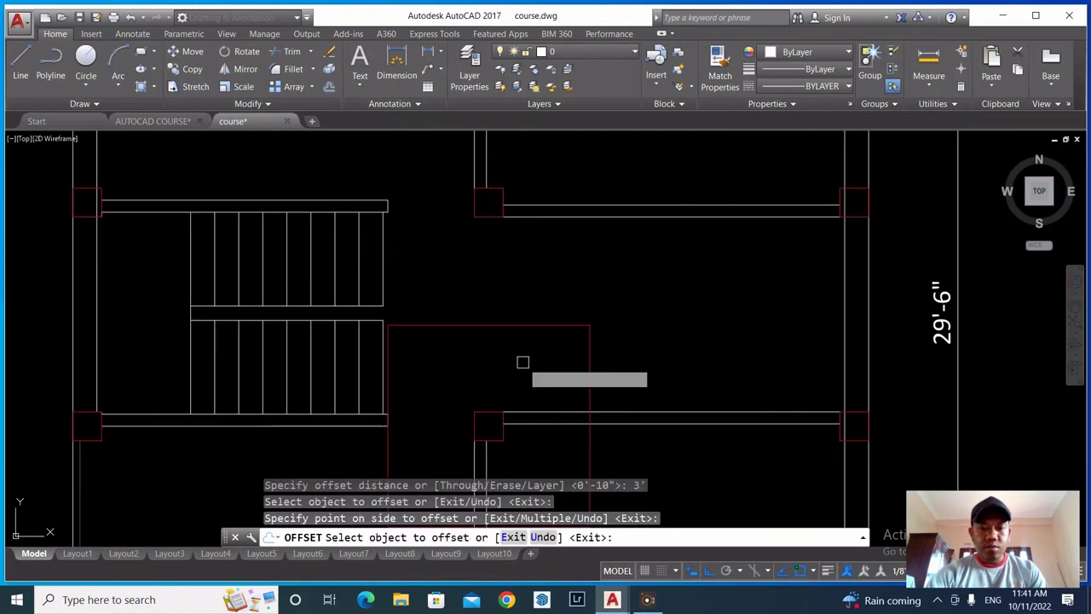
click(487, 205)
click(593, 246)
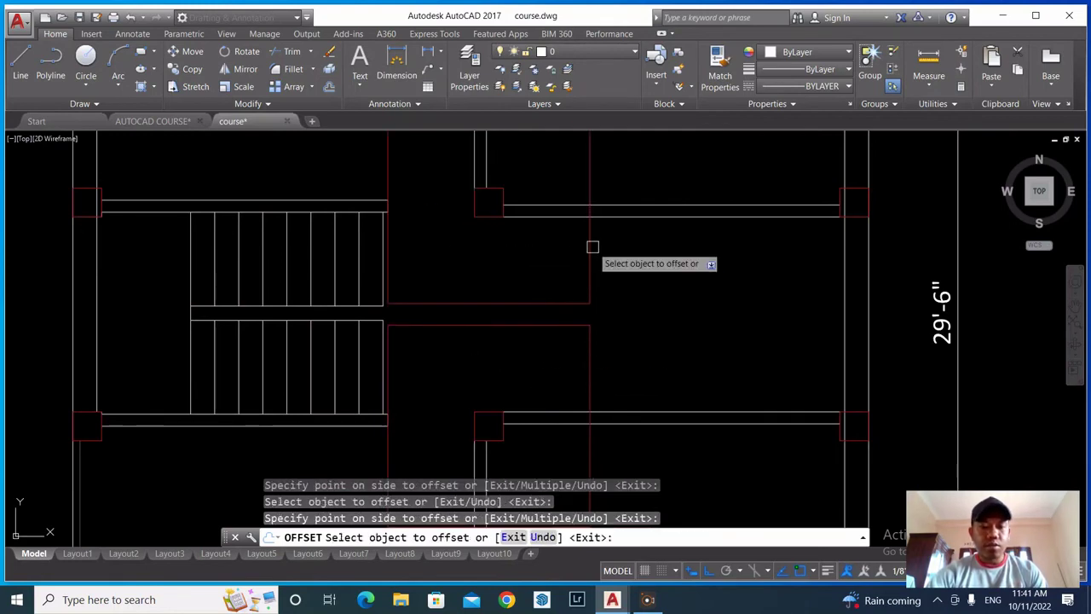
Trim the right-hand middle rooms' horizontal wall lines where they cross the 3' offset squares around the two middle columns
key(Escape)
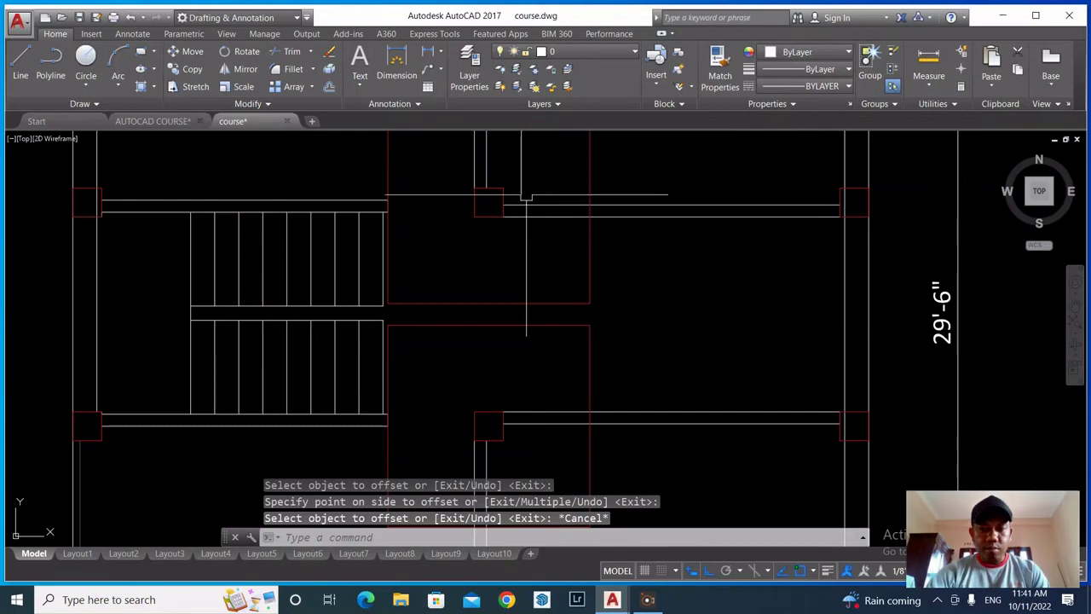
scroll(529, 205, down, 2)
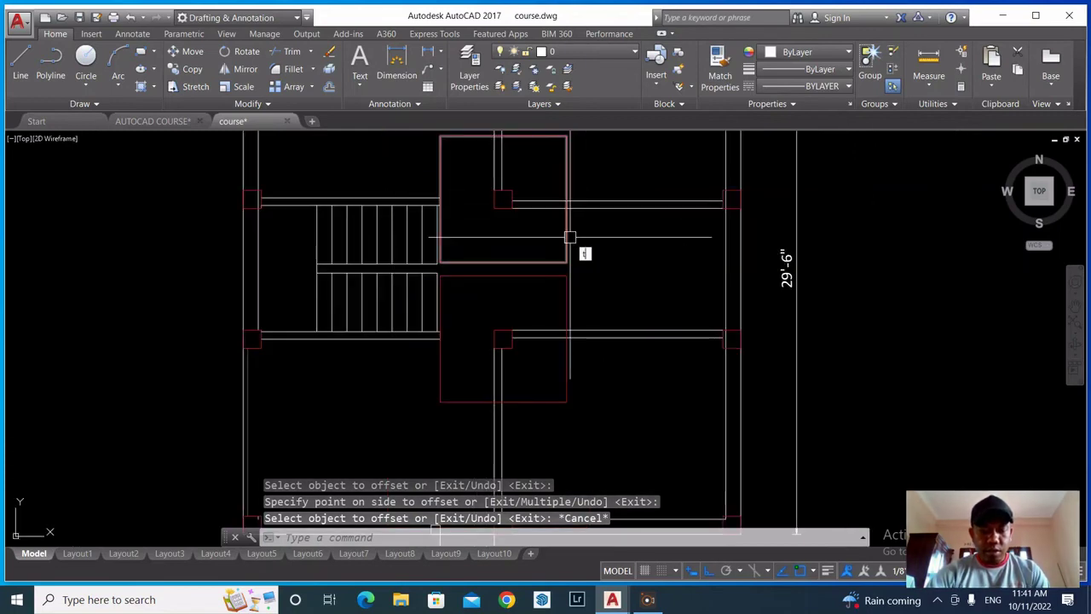
text(tr)
key(Return)
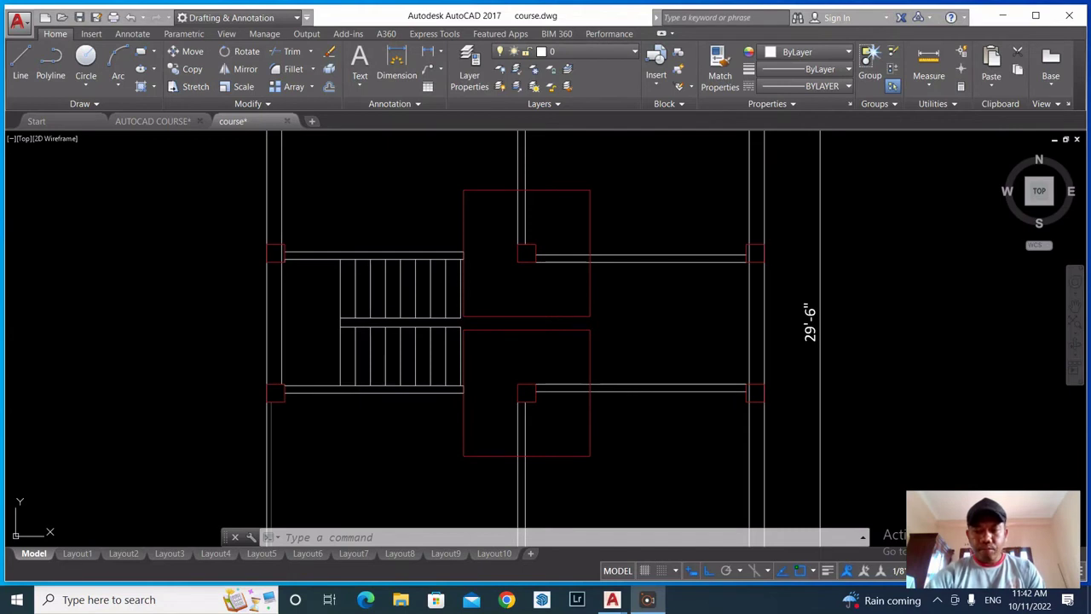
scroll(556, 261, down, 2)
scroll(568, 305, up, 2)
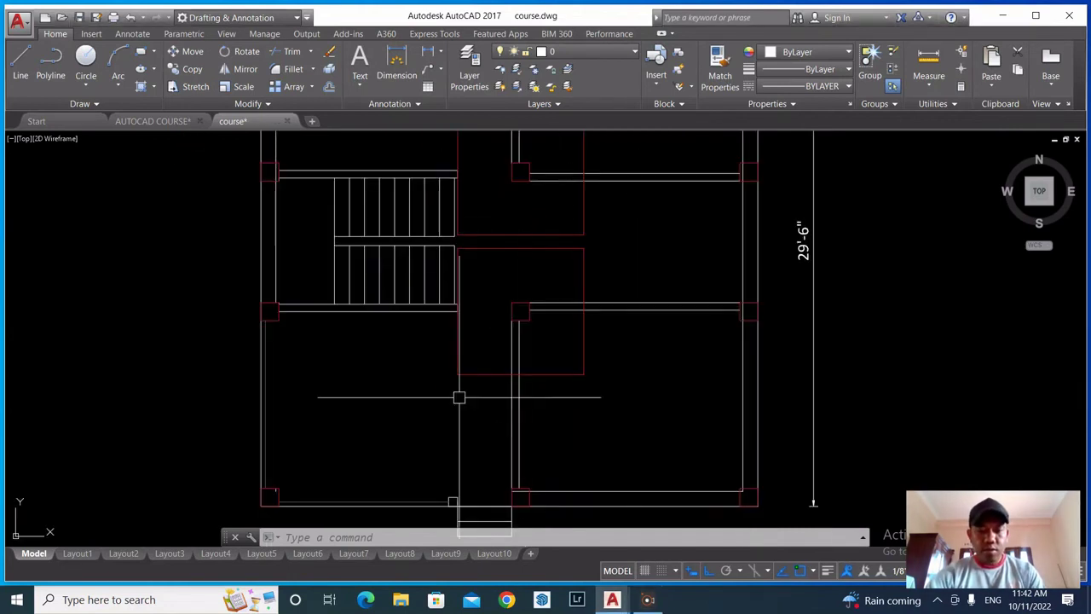
key(Return)
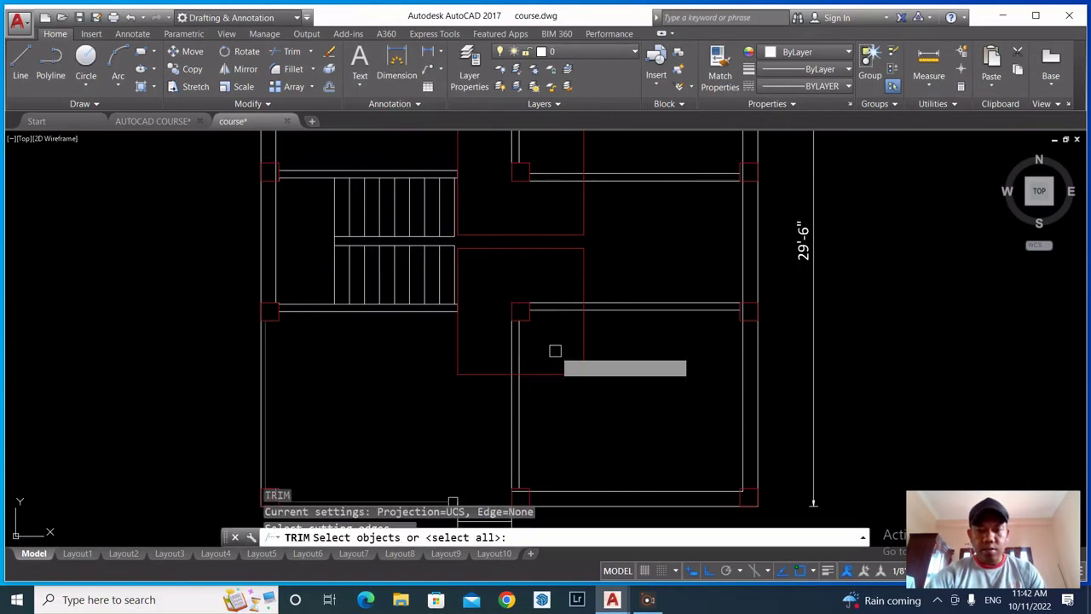
key(Return)
click(567, 327)
click(550, 286)
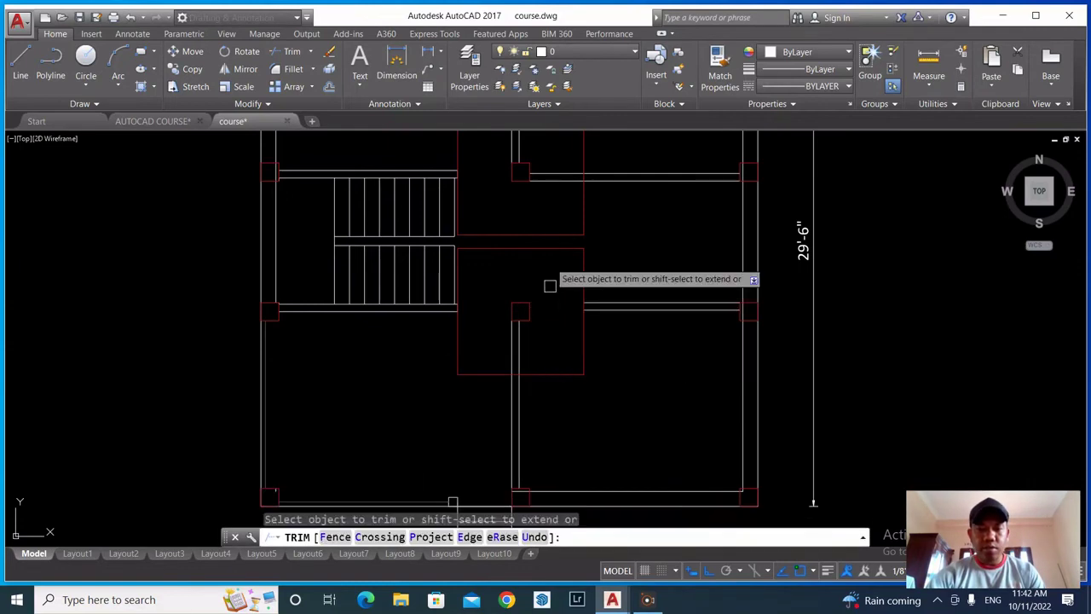
click(551, 189)
click(540, 164)
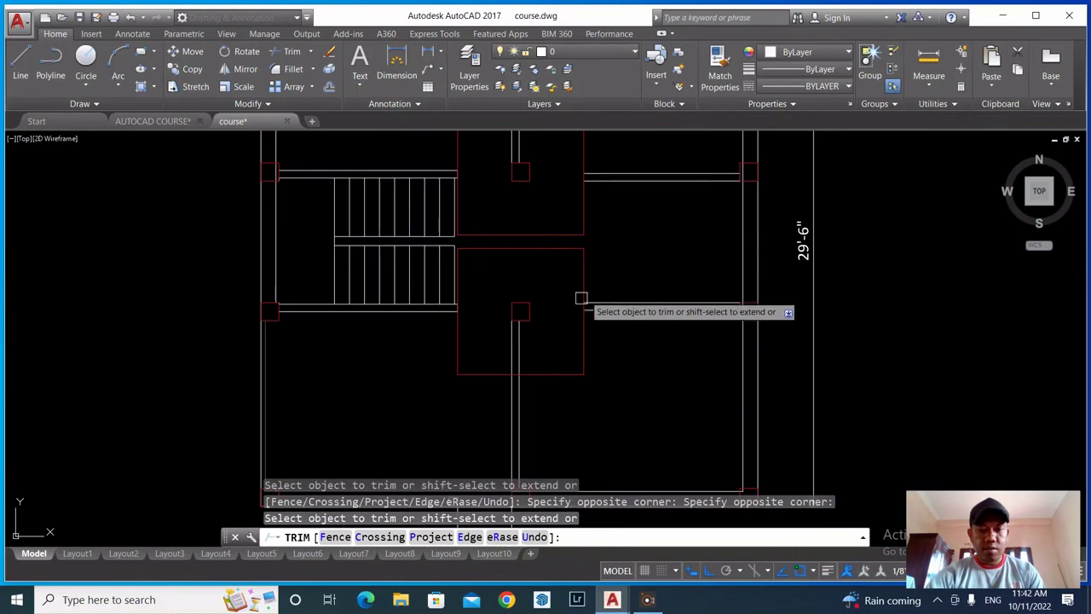
Trim the right sides of both offset squares above and below the walls, keeping only the short segments that cap the wall ends
click(602, 268)
click(544, 284)
click(585, 335)
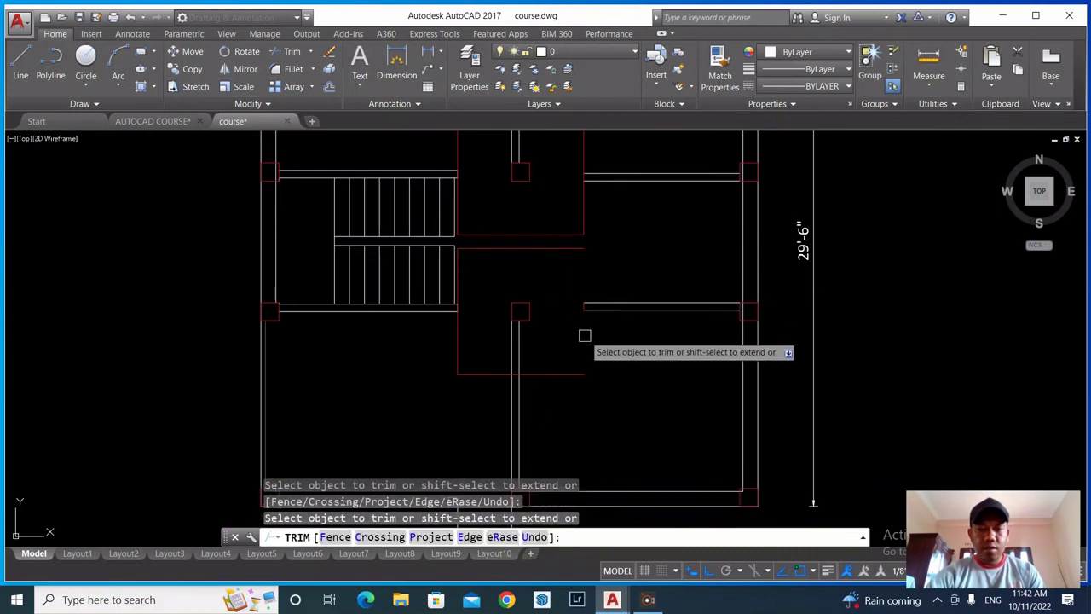
click(581, 184)
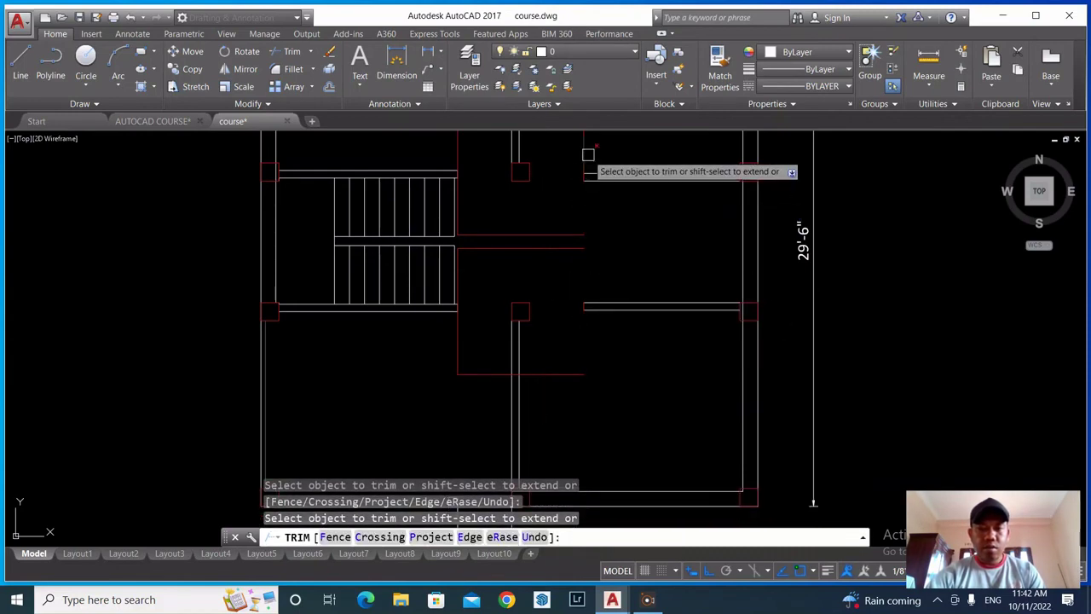
click(589, 154)
key(Escape)
Erase the remaining outlines of the two 3' offset squares around the middle columns
click(554, 271)
click(533, 217)
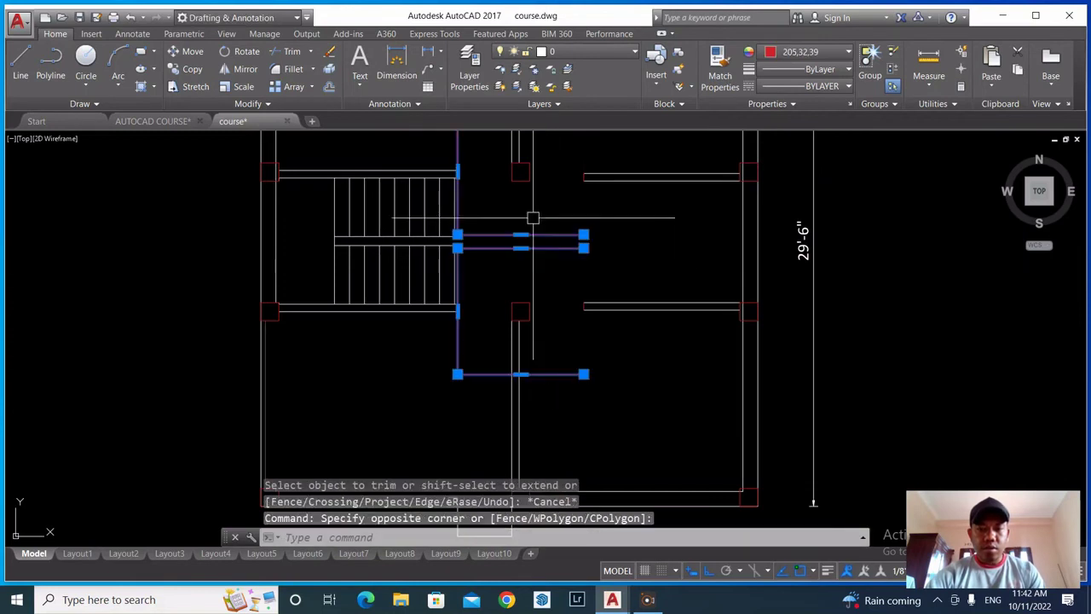
text(e)
key(Return)
scroll(595, 257, down, 4)
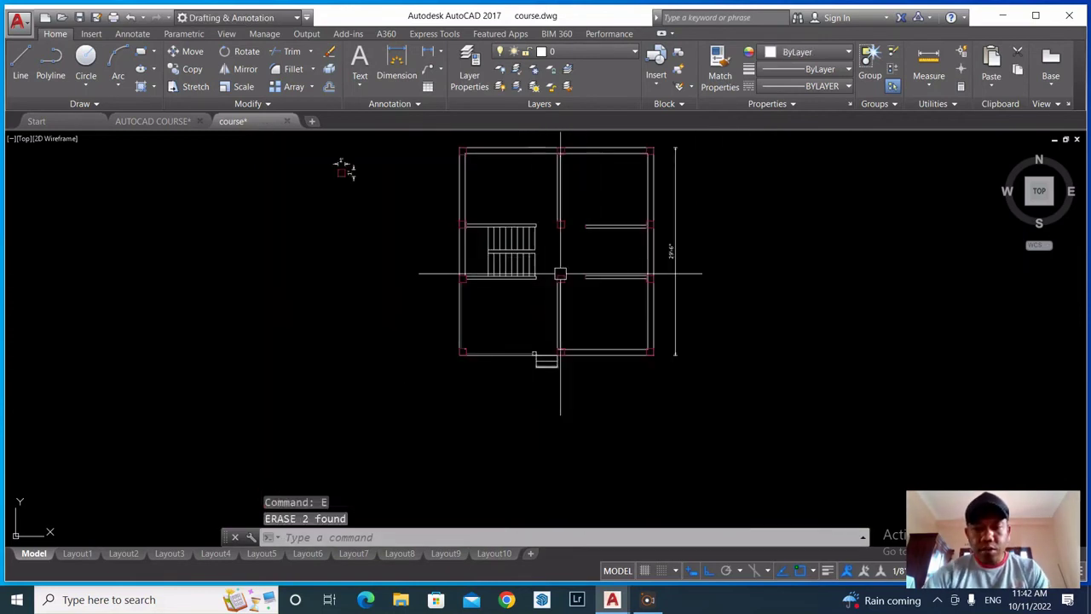
scroll(562, 268, up, 4)
scroll(559, 290, down, 5)
scroll(560, 311, up, 2)
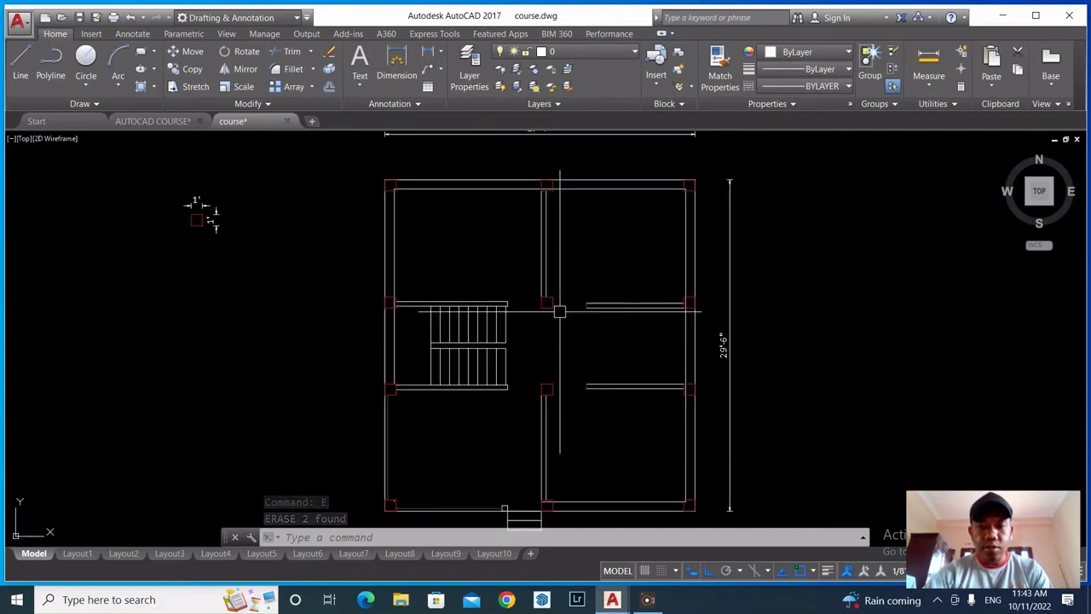
scroll(591, 316, down, 2)
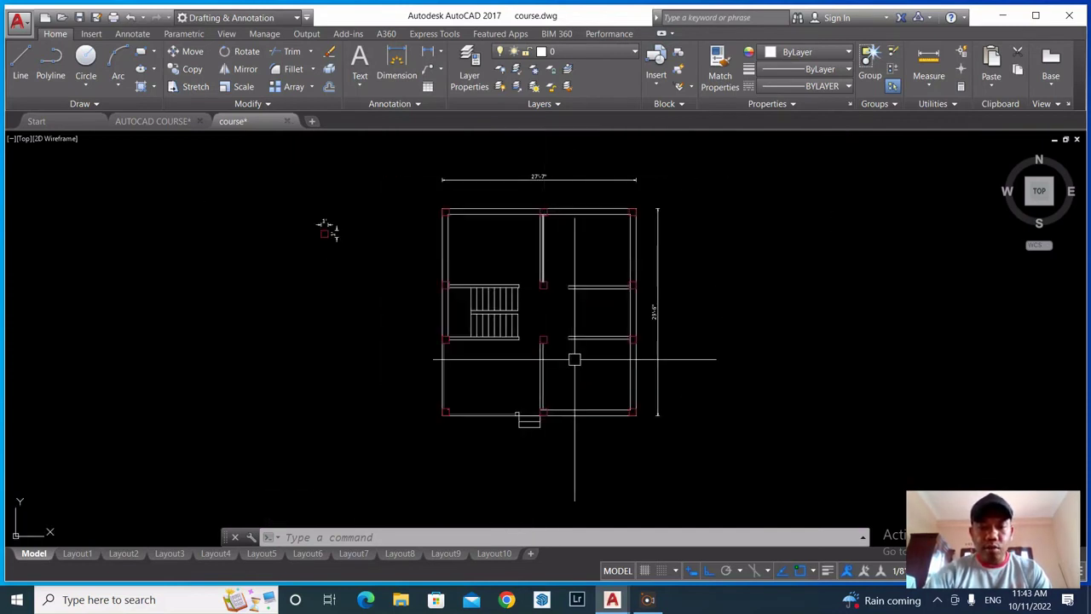
scroll(528, 311, up, 2)
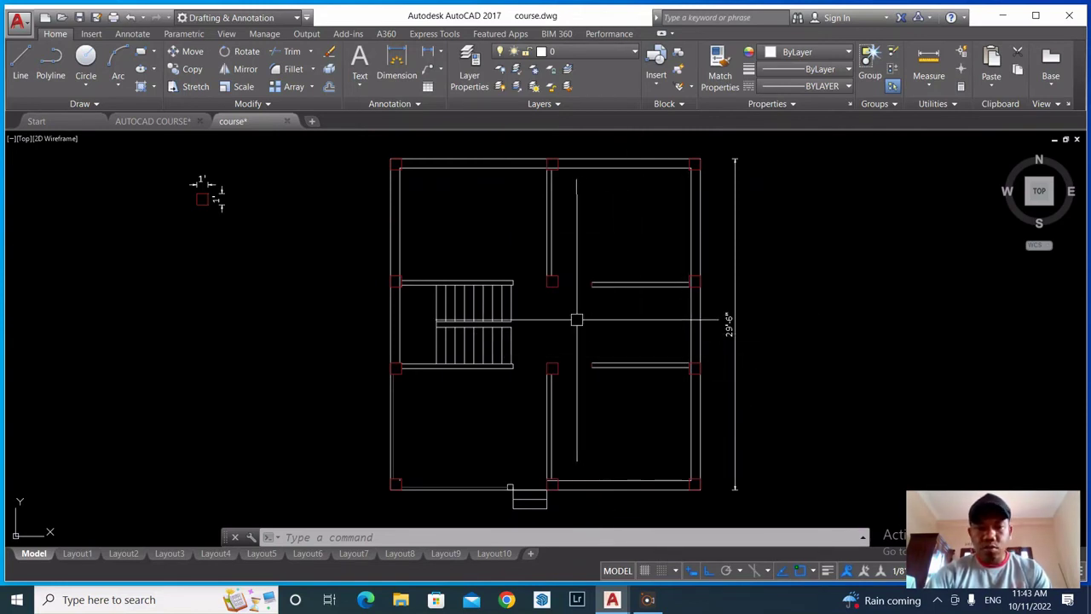
scroll(687, 333, up, 2)
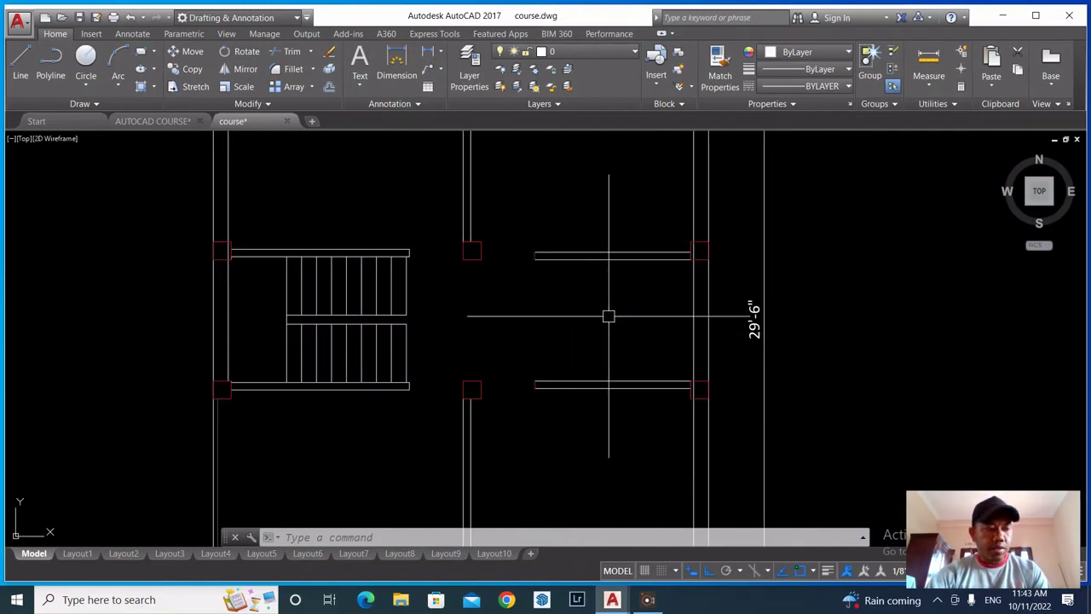
scroll(707, 309, down, 4)
scroll(650, 316, up, 4)
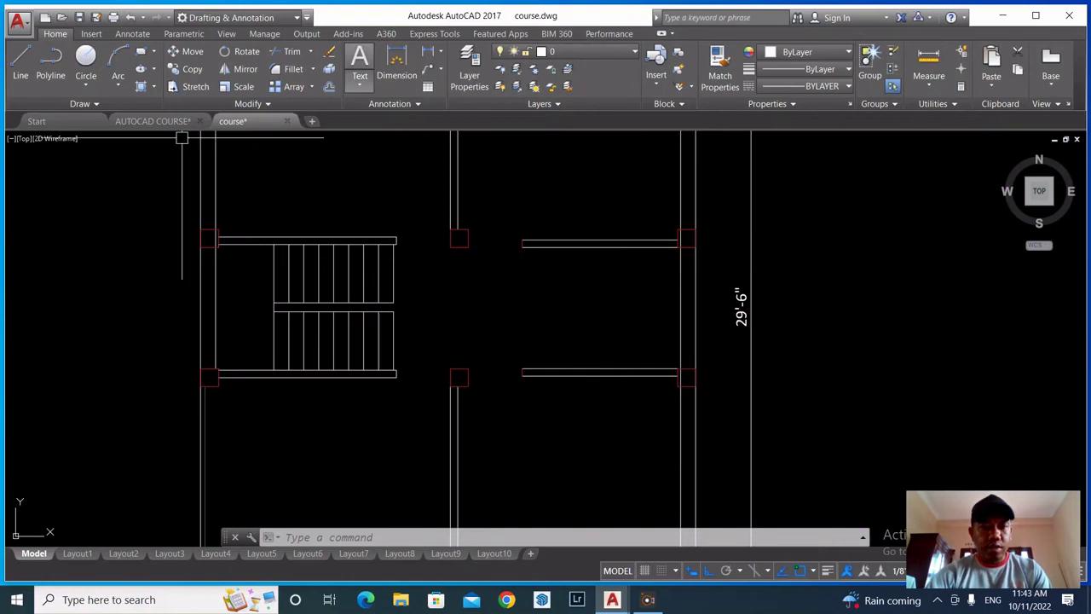
Add a vertical linear dimension between the inner faces of the two horizontal walls enclosing the right middle room
click(428, 51)
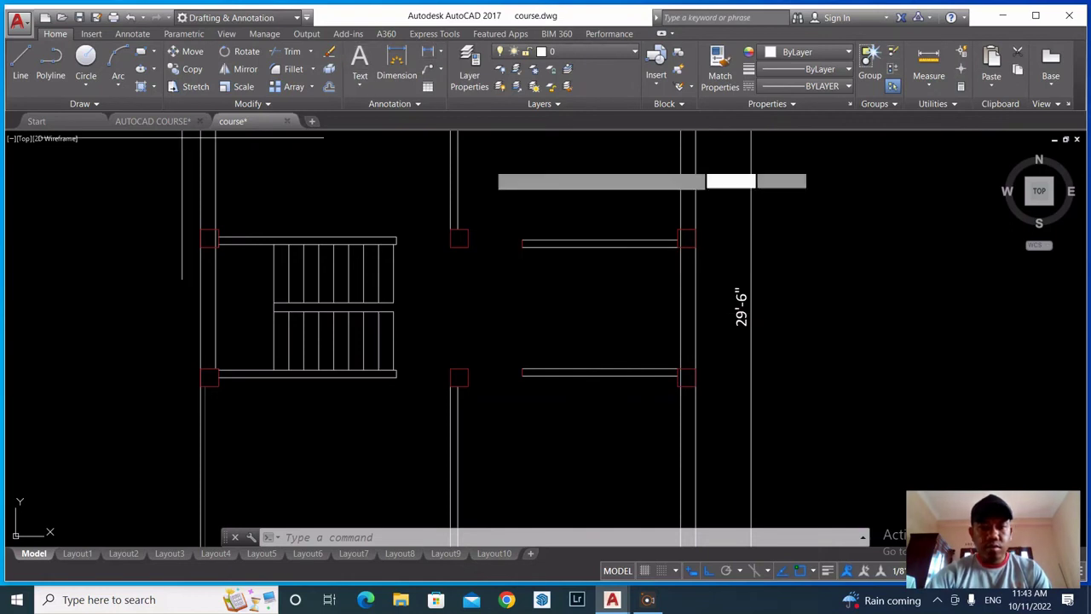
click(629, 370)
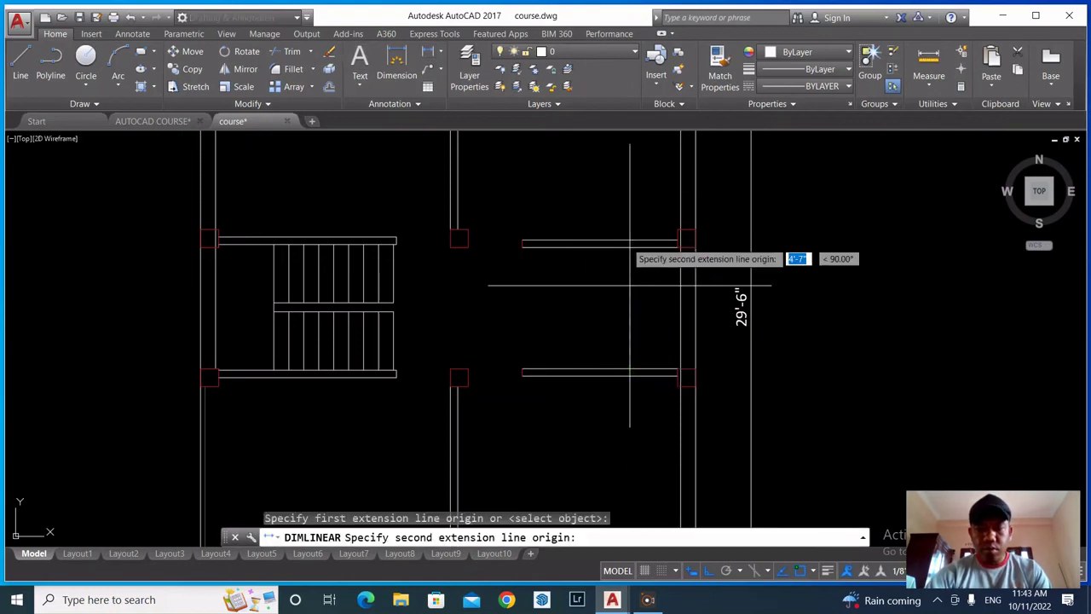
click(629, 247)
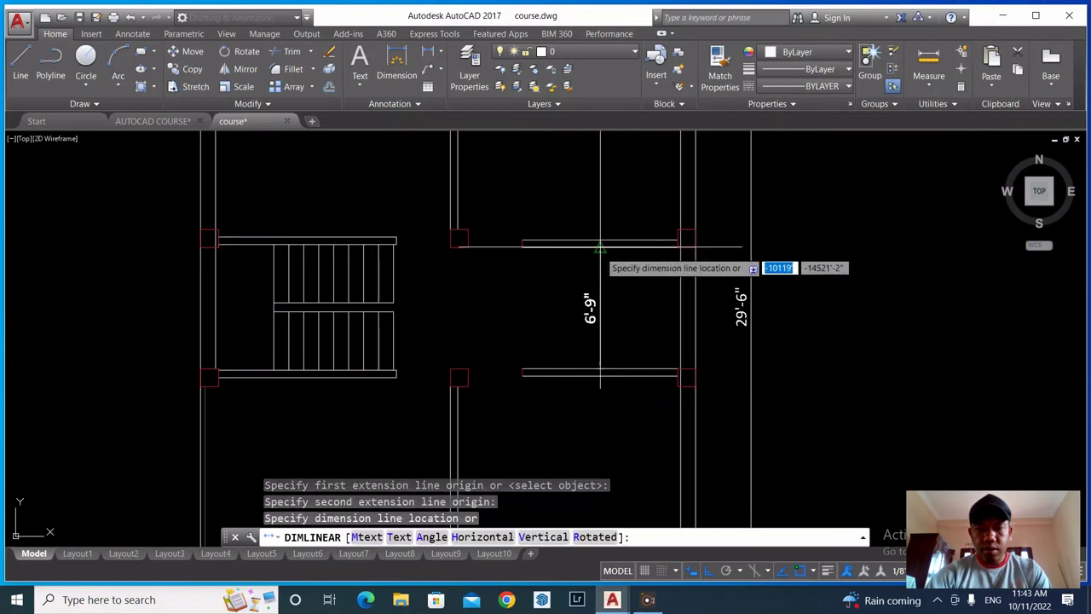
click(600, 247)
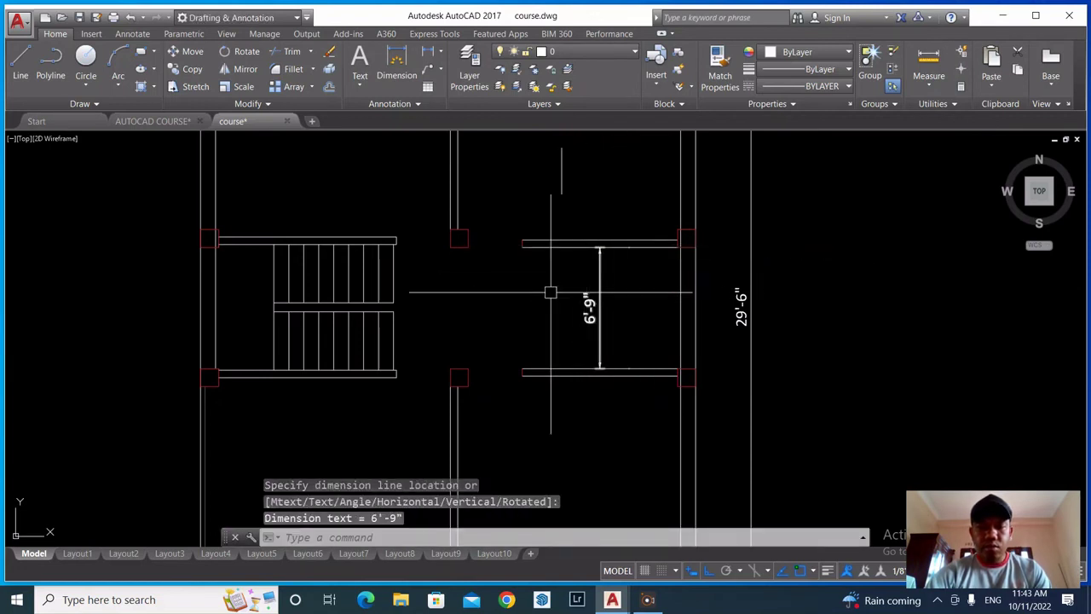
Erase the vertical dimension inside the right middle room
key(Escape)
click(620, 295)
click(535, 289)
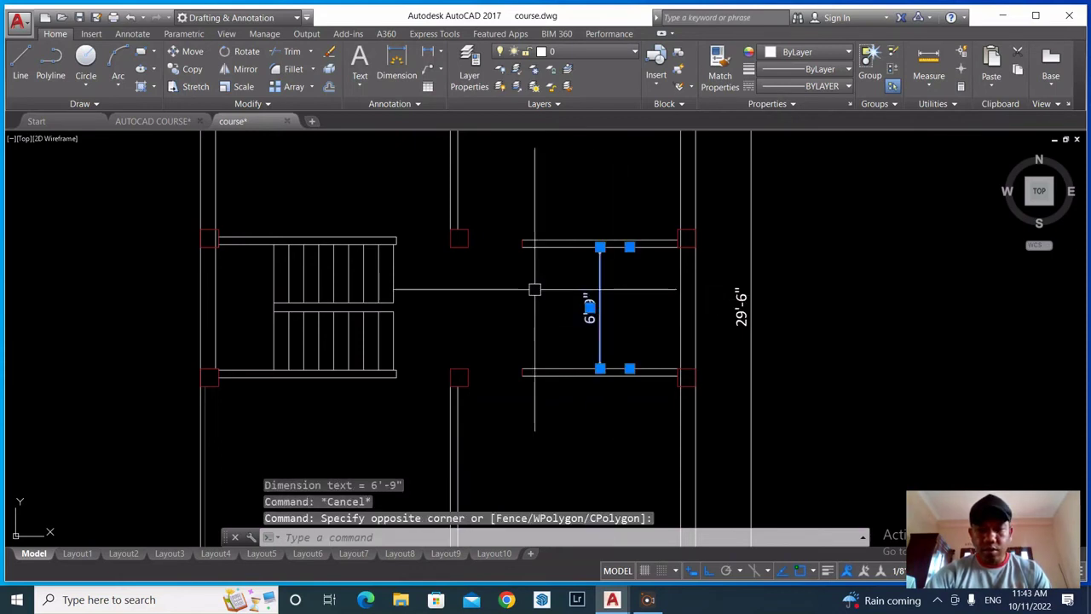
text(e)
key(Return)
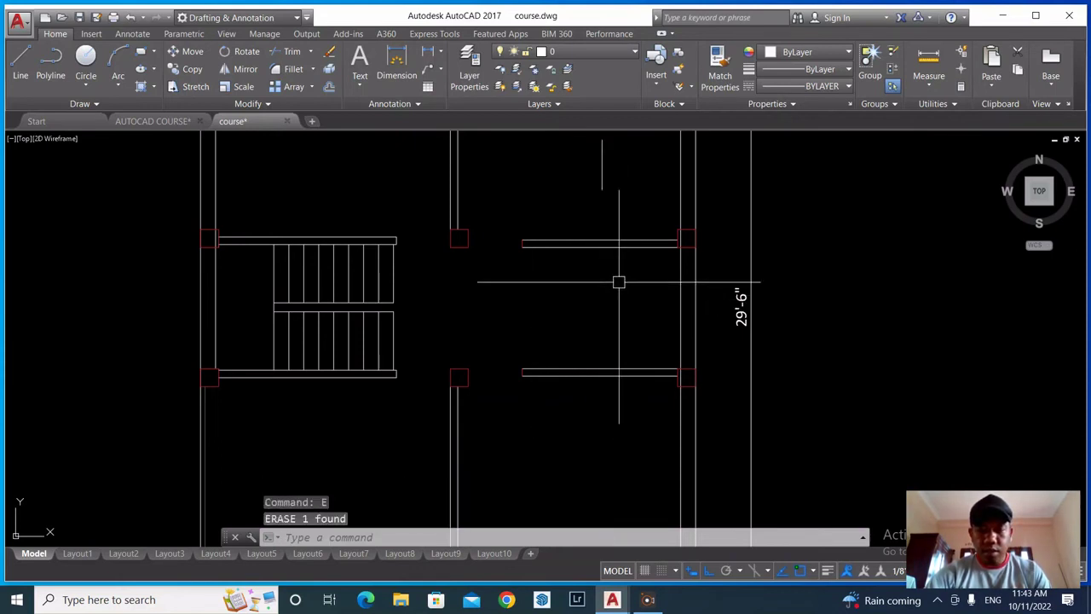
Offset the inner face of the right outer wall 5' toward the staircase, across the right middle room
text(o)
key(Return)
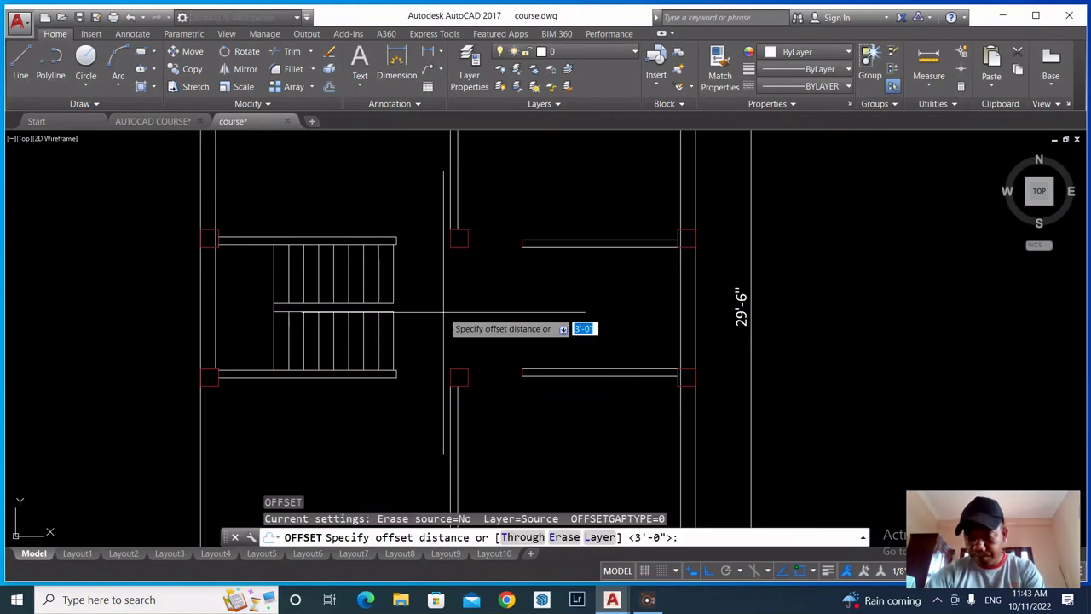
key(Return)
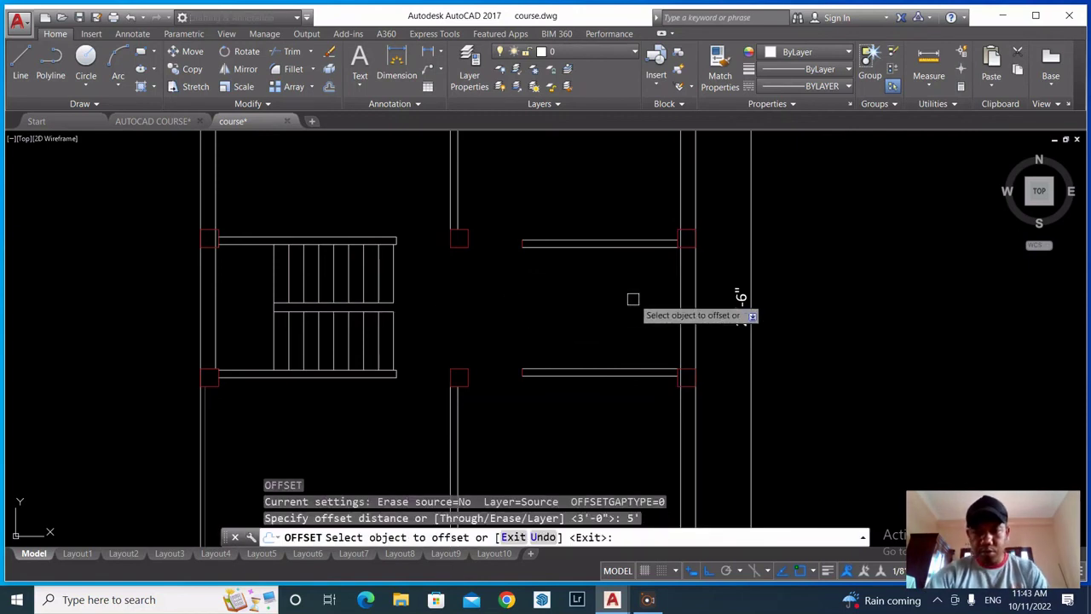
click(680, 286)
click(634, 287)
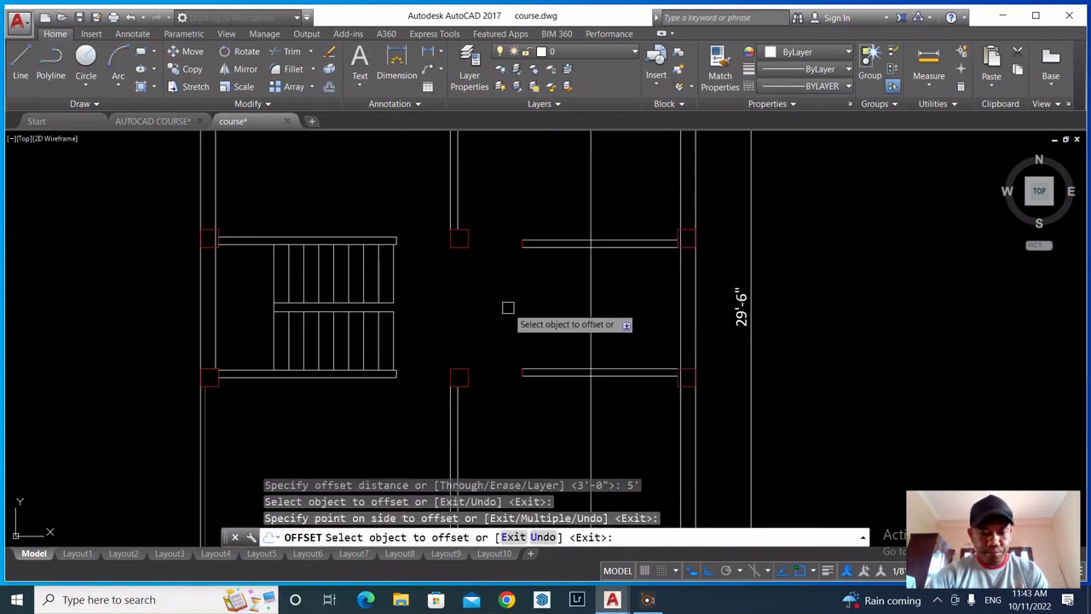
key(Escape)
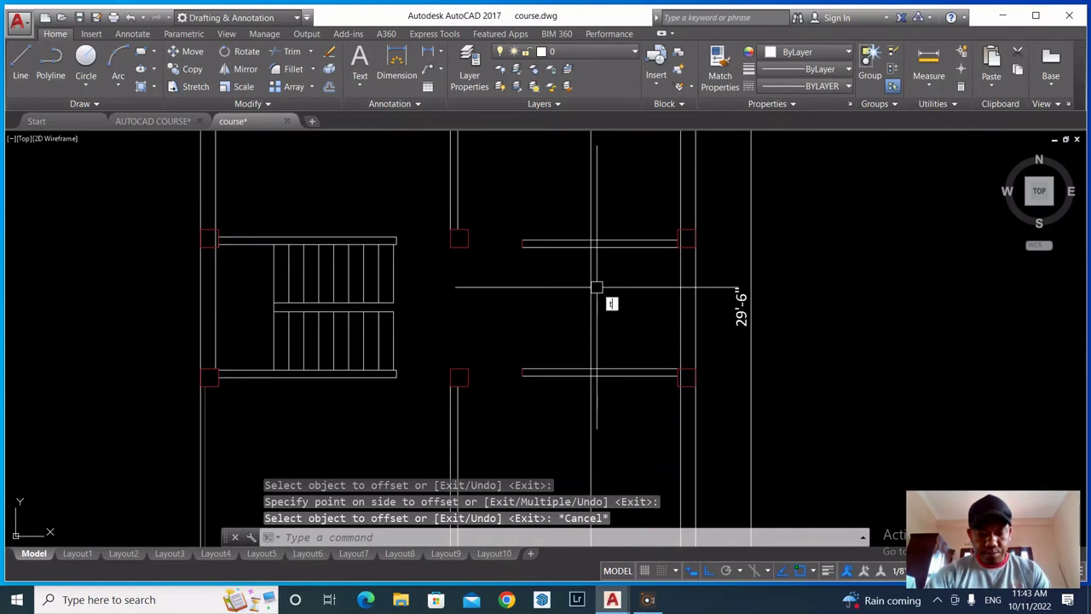
Trim the 5' offset line where it passes through the upper and lower walls of the right middle room
key(Return)
scroll(591, 236, up, 3)
key(Return)
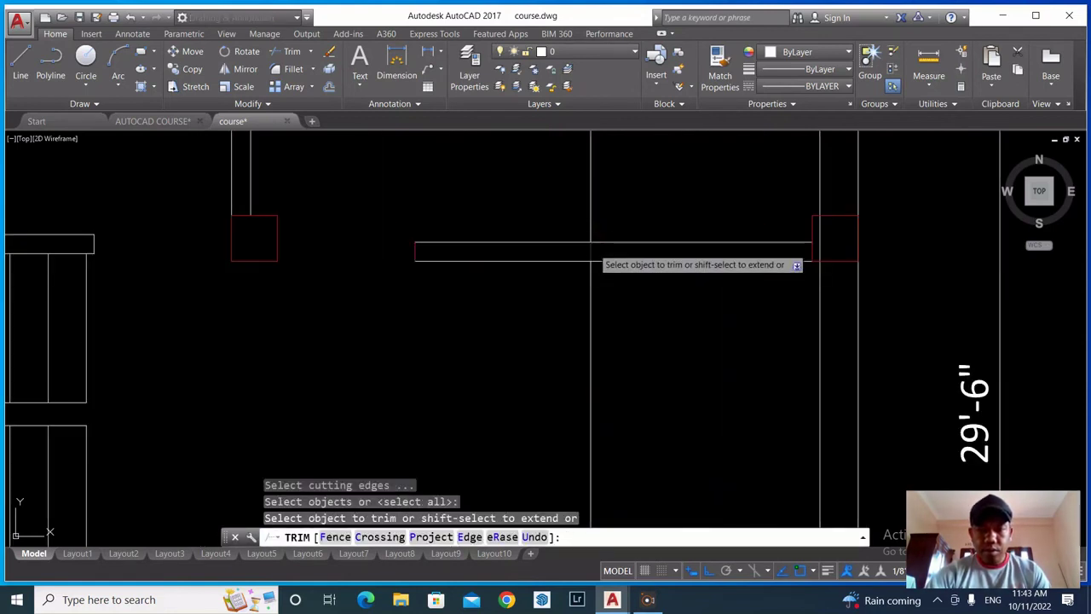
click(592, 250)
scroll(597, 222, down, 3)
scroll(587, 431, up, 5)
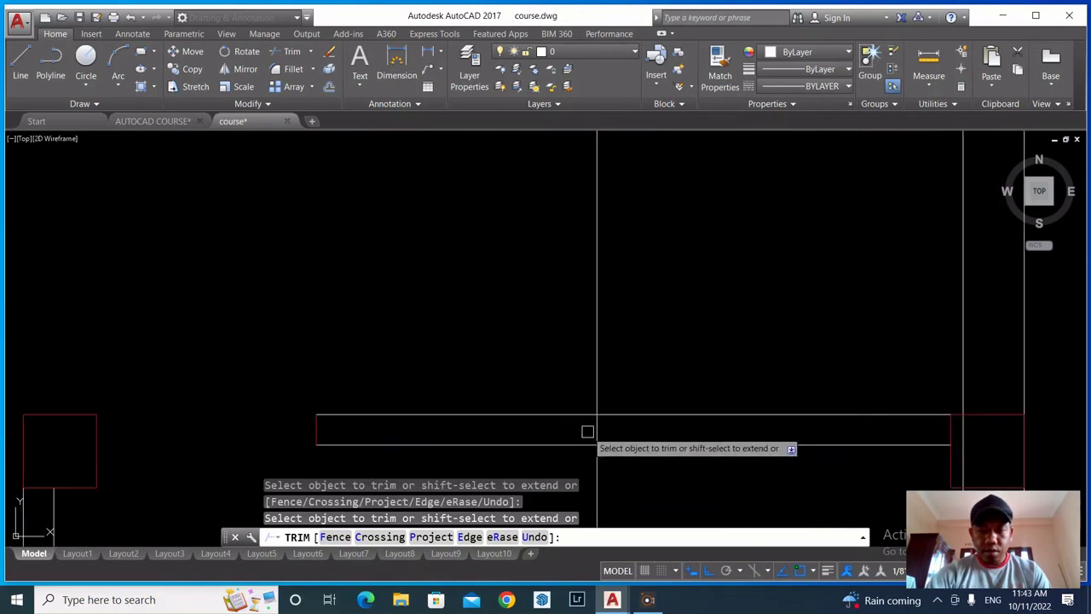
scroll(577, 334, down, 2)
key(Return)
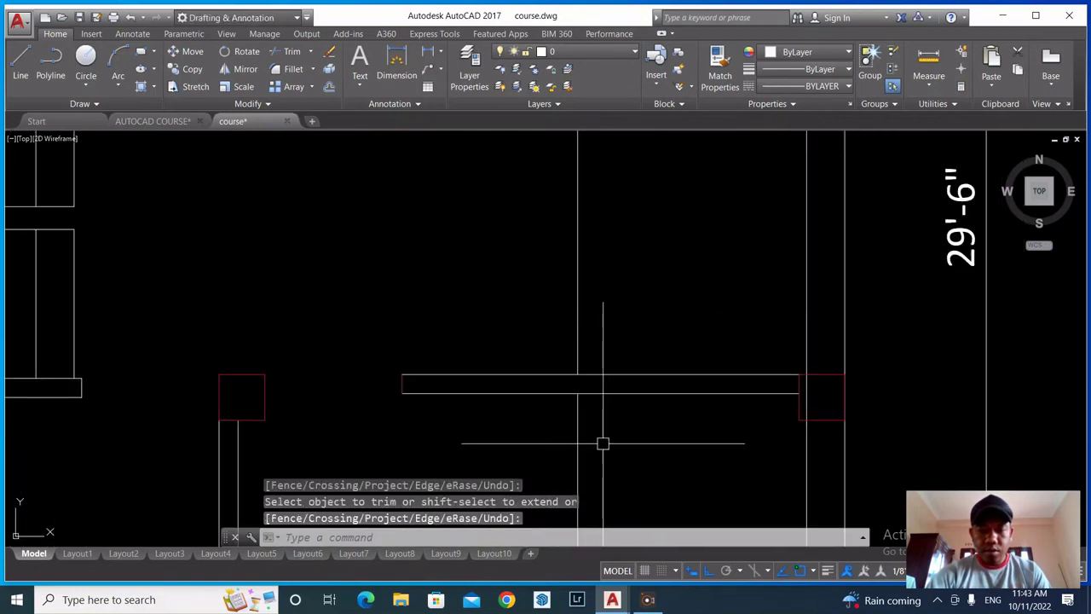
Erase the leftover pieces of the offset line above and below the right middle room
click(603, 446)
click(535, 428)
scroll(525, 443, down, 4)
click(576, 270)
click(501, 242)
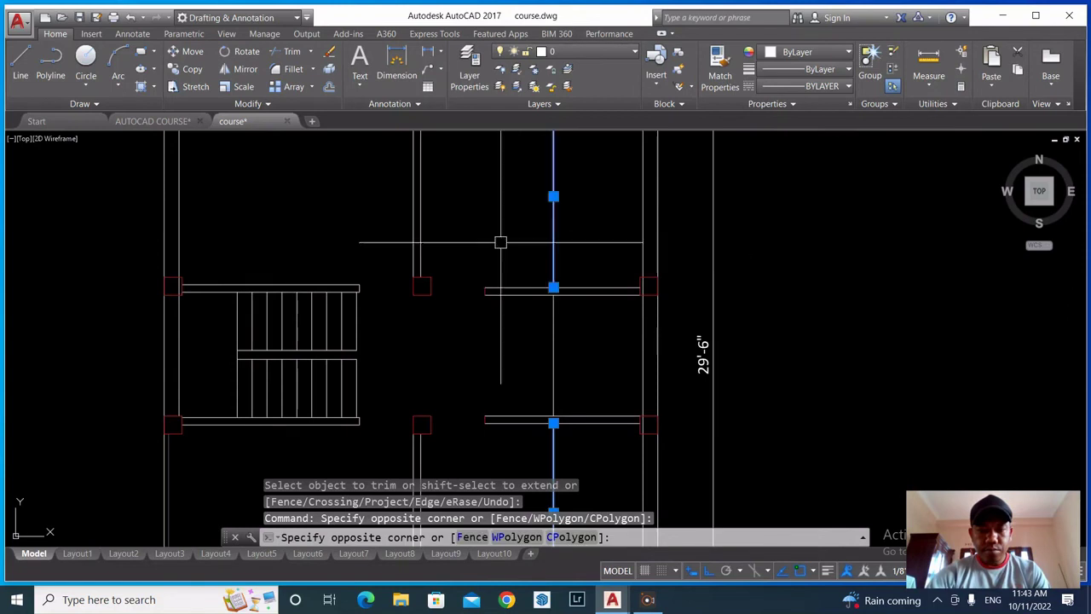
text(e)
key(Return)
scroll(568, 231, down, 3)
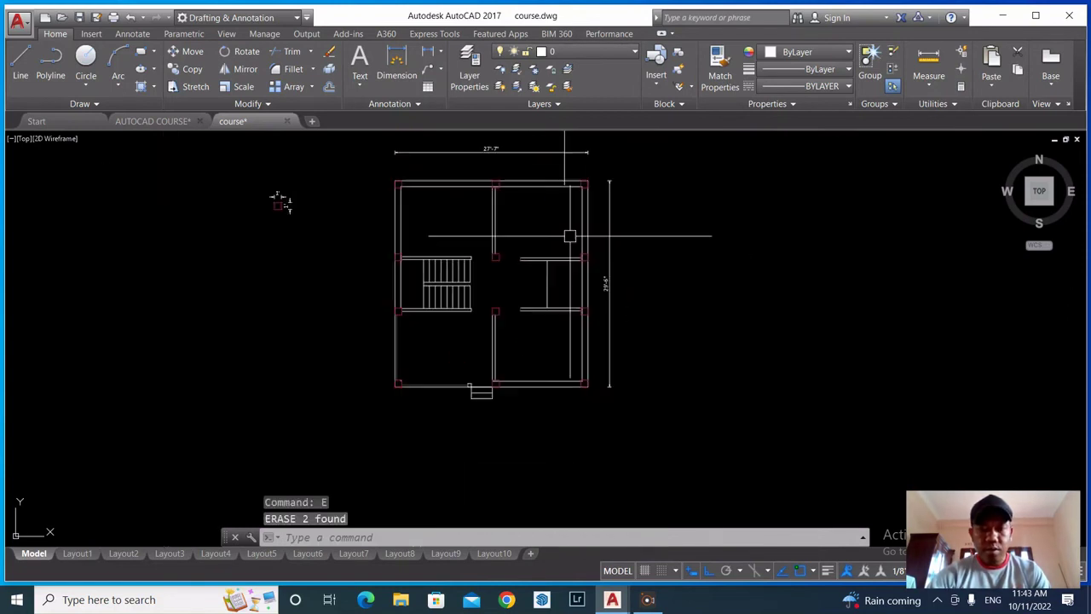
Offset the right middle room's vertical partition line 5" toward the staircase to form the wall thickness
scroll(532, 285, up, 4)
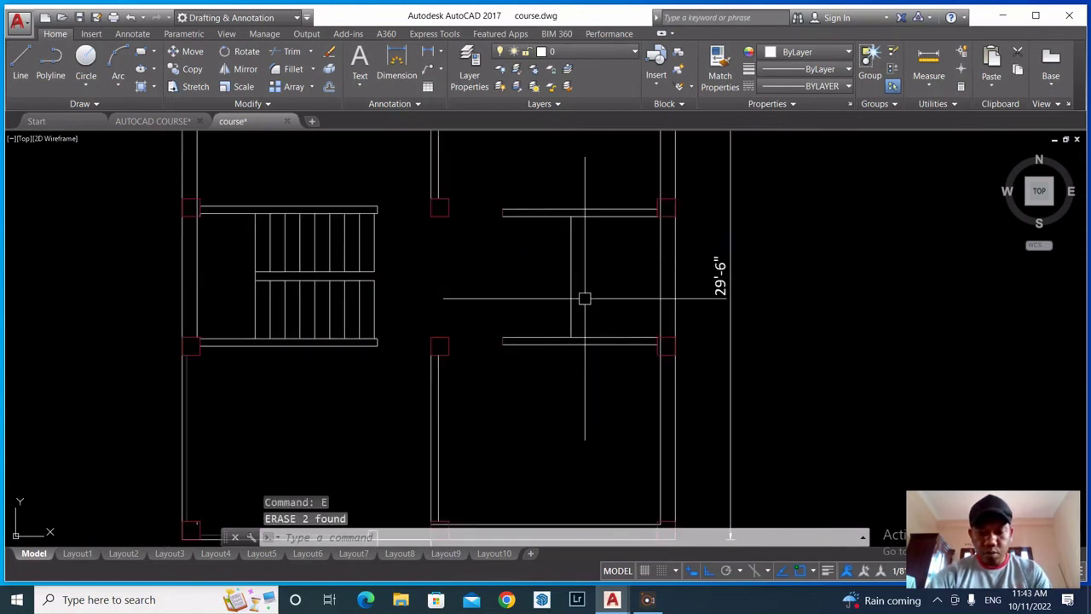
key(Return)
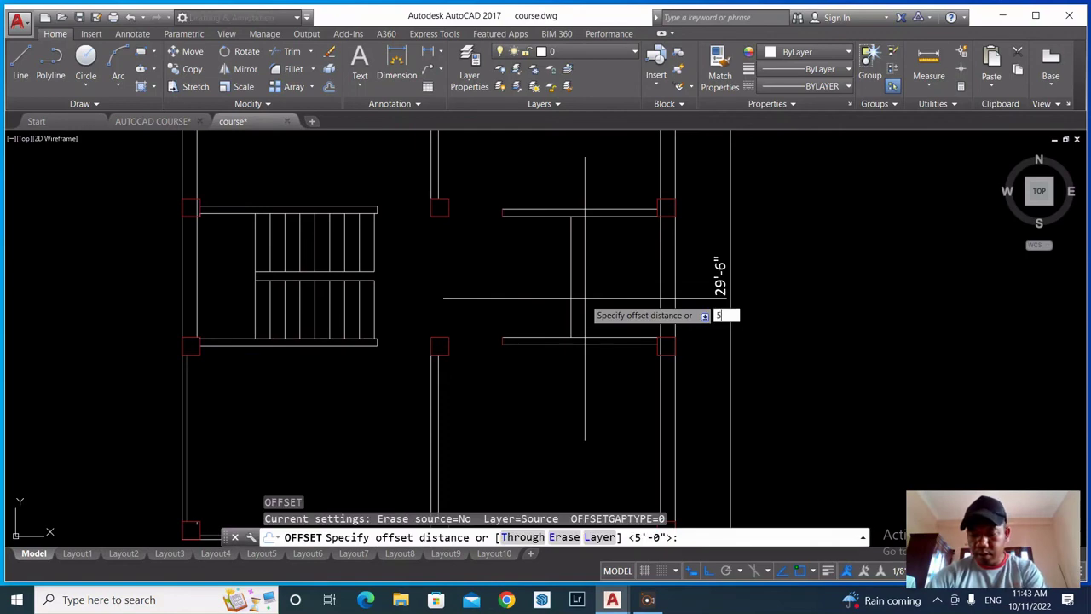
text(5)
key(Return)
click(571, 232)
click(533, 267)
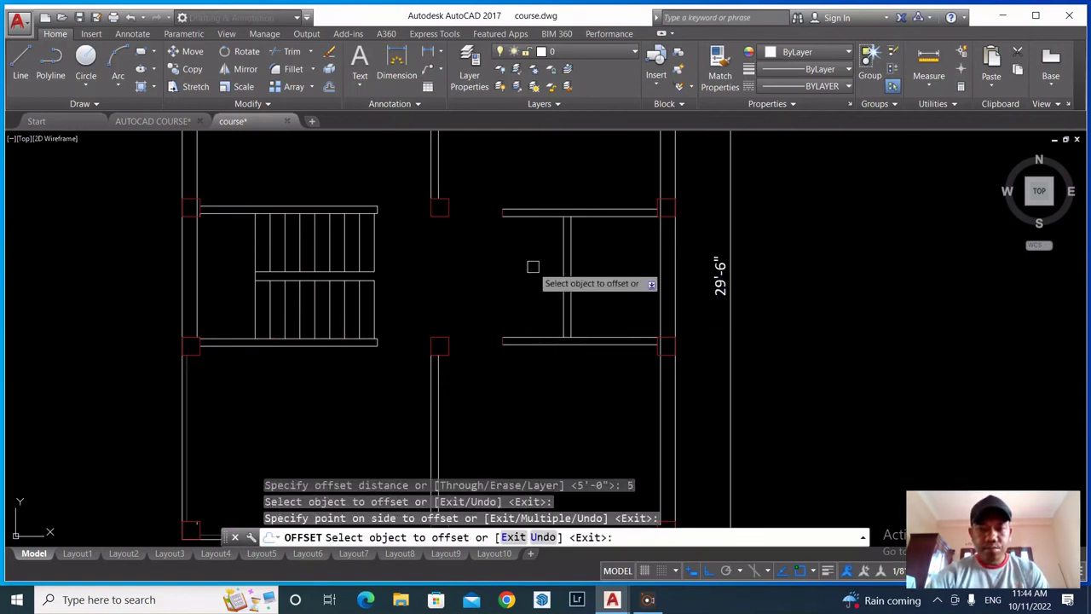
key(Escape)
scroll(584, 298, up, 2)
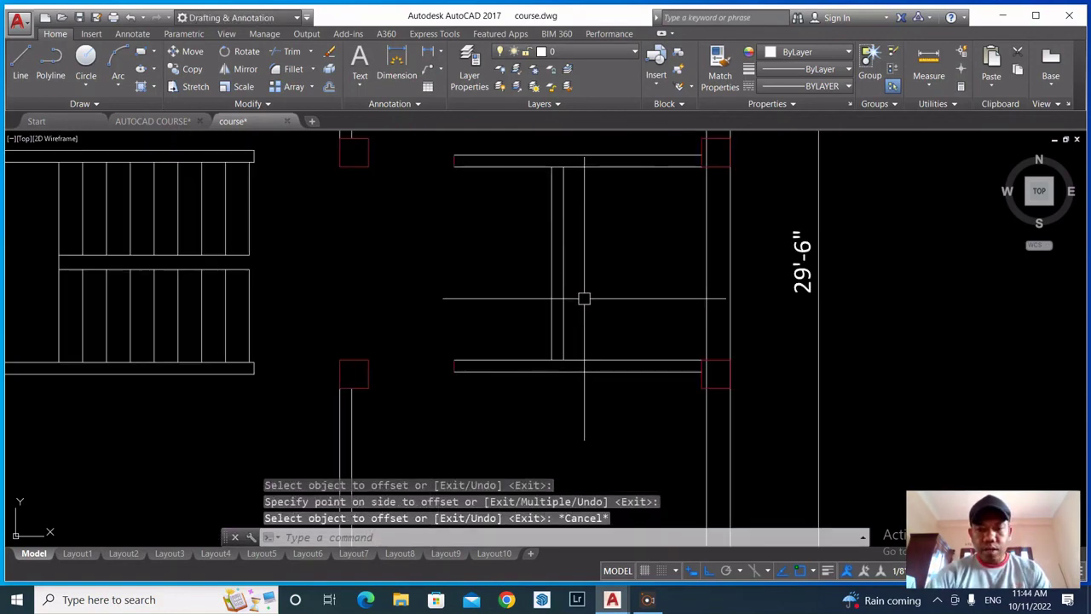
Offset the upper face of the right middle room's lower wall 2'6" up into the room to mark an opening
text(o)
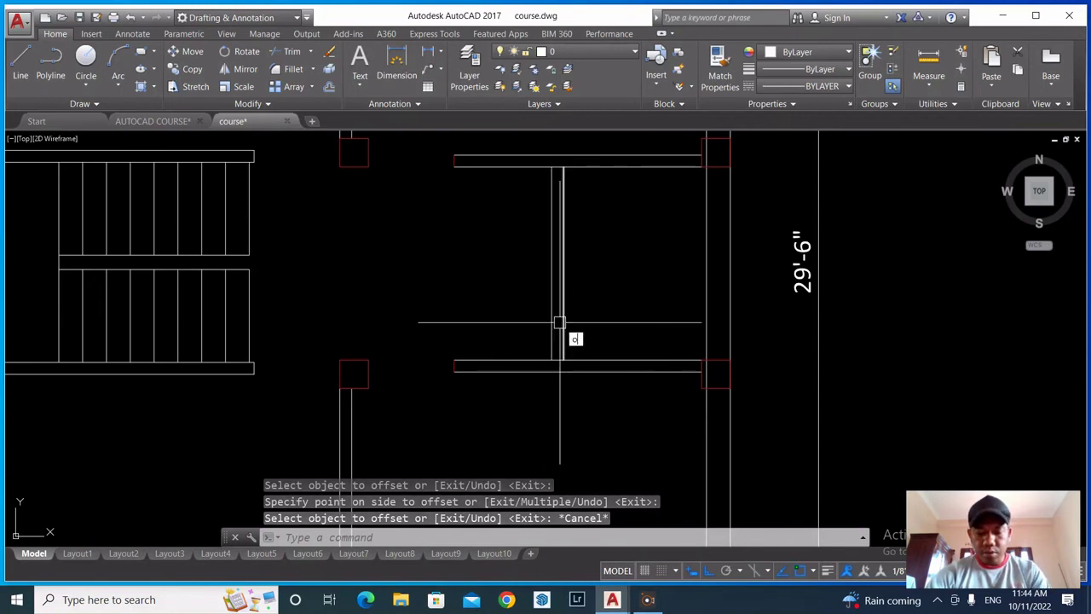
key(Return)
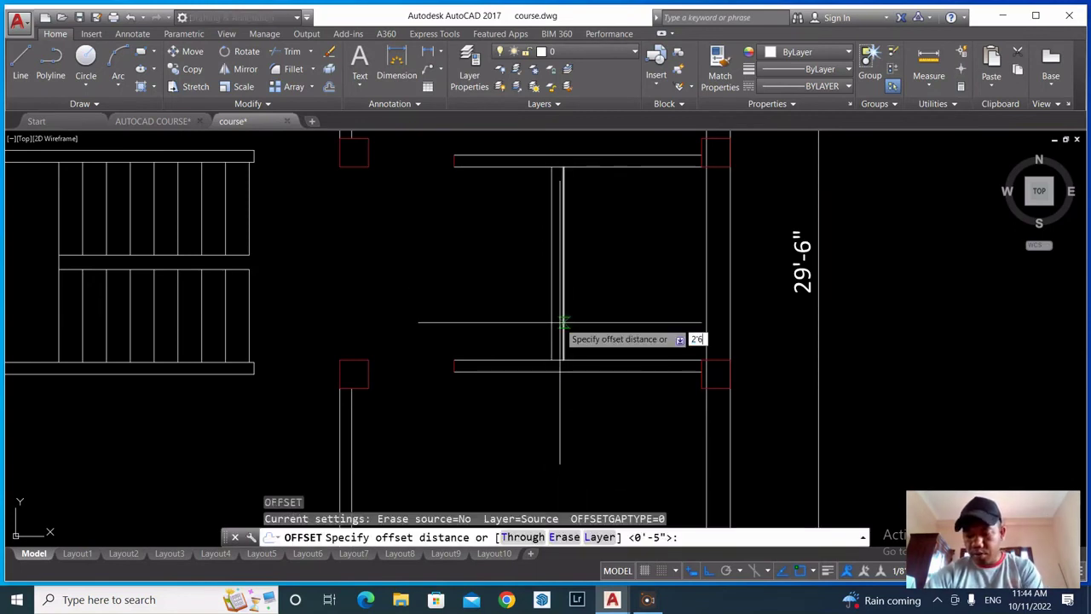
key(Return)
click(585, 364)
click(590, 298)
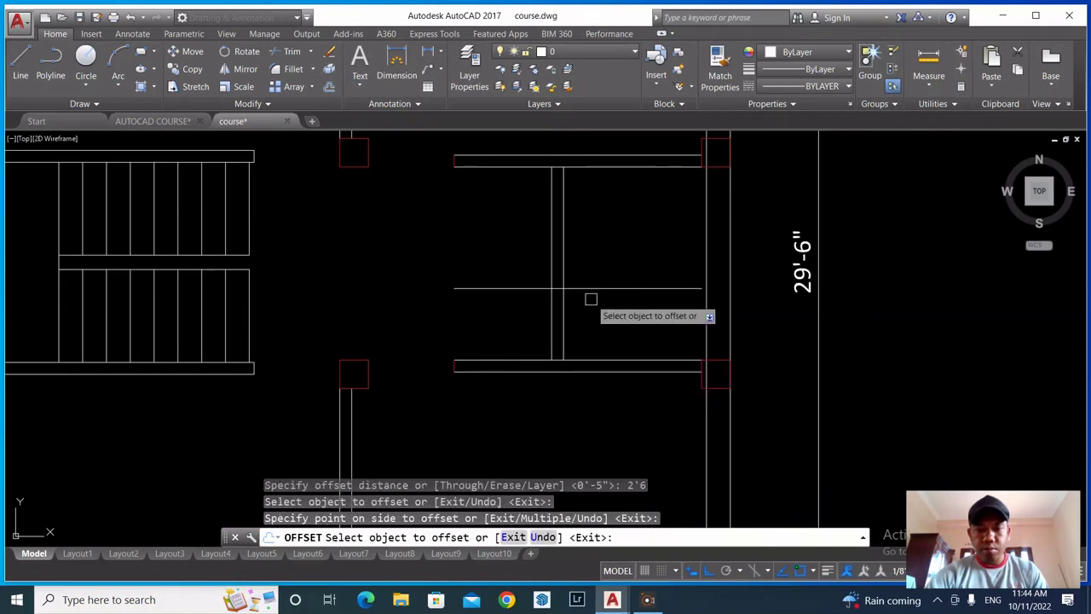
key(Escape)
Trim both partition lines between the 2'6" offset line and the right middle room's lower wall
text(tr)
key(Return)
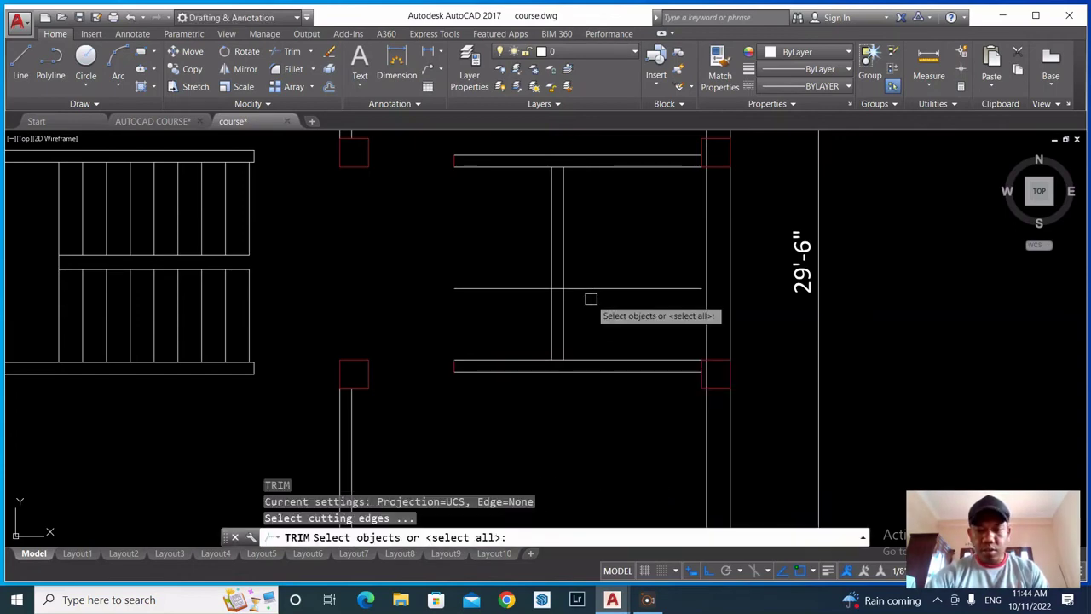
key(Return)
click(590, 314)
click(529, 344)
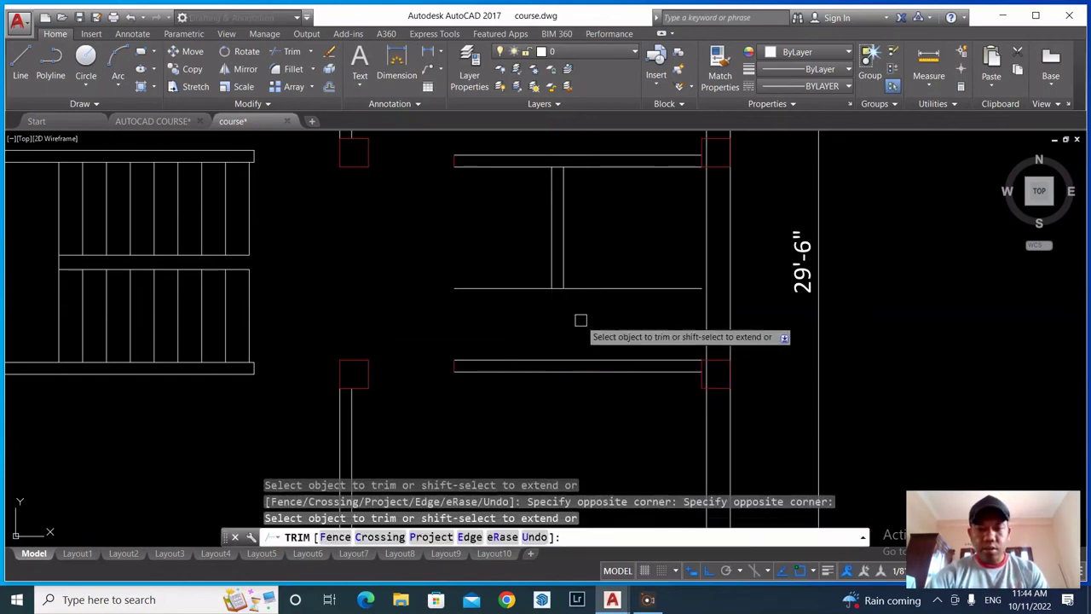
key(Escape)
Trim the offset line on both sides of the partition, keeping only the short piece that closes the partition's lower end
key(Return)
key(Return)
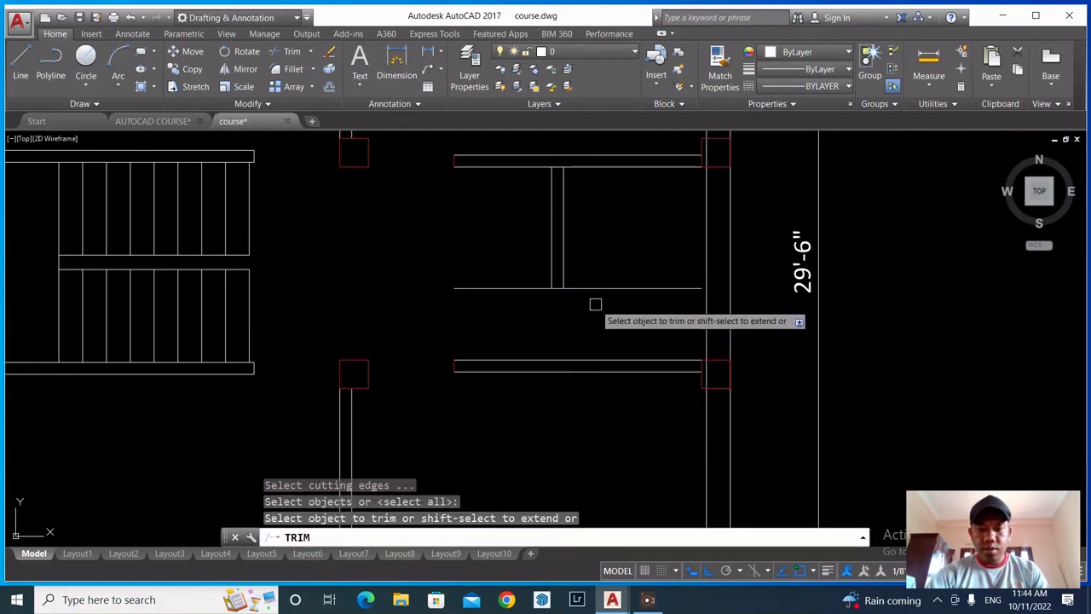
click(599, 312)
click(573, 329)
click(523, 316)
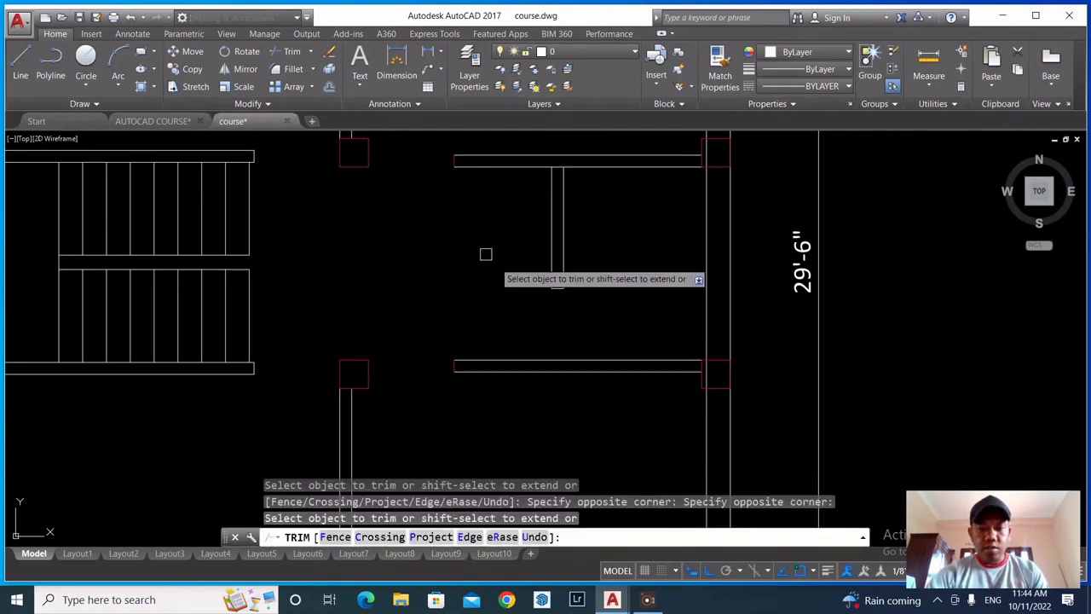
key(Escape)
Examine the whole floor plan, including the staircase, the rooms and the shortened partition
scroll(529, 278, down, 3)
scroll(564, 275, up, 2)
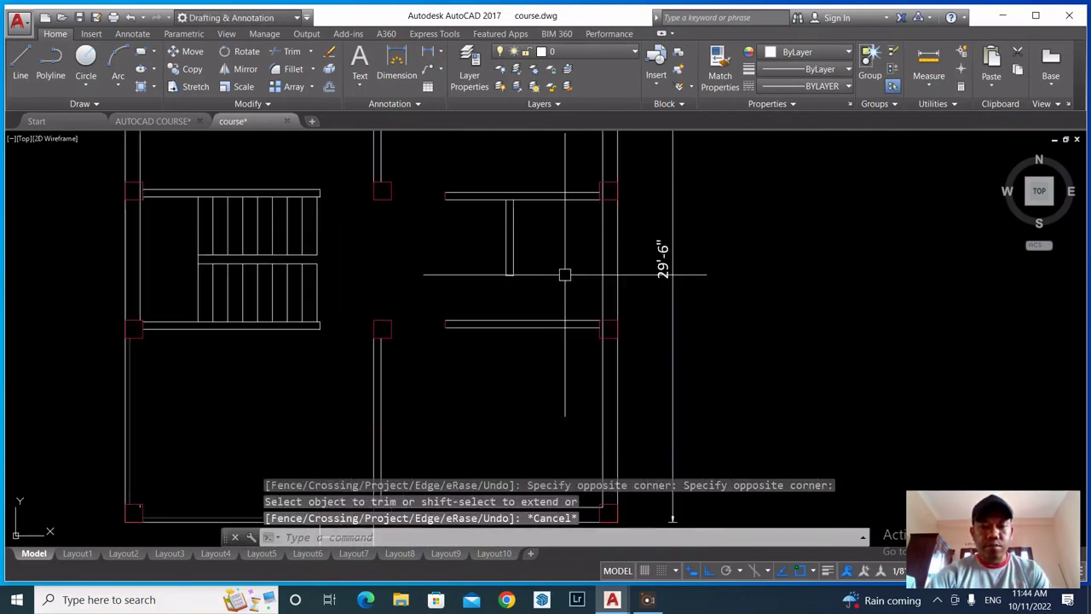
scroll(601, 290, down, 3)
scroll(562, 281, up, 3)
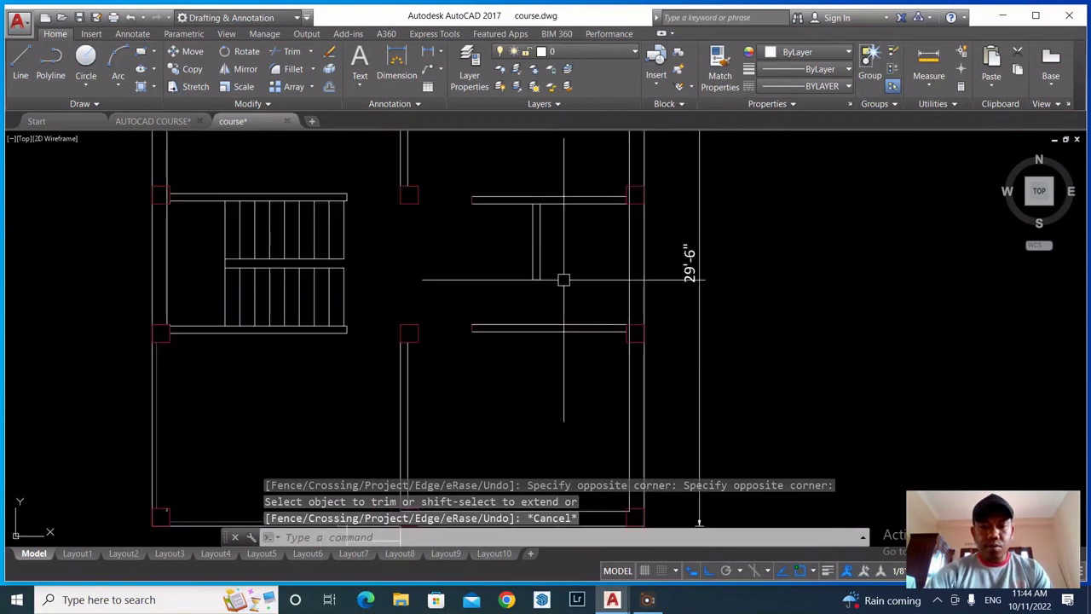
scroll(592, 324, down, 2)
scroll(554, 358, down, 3)
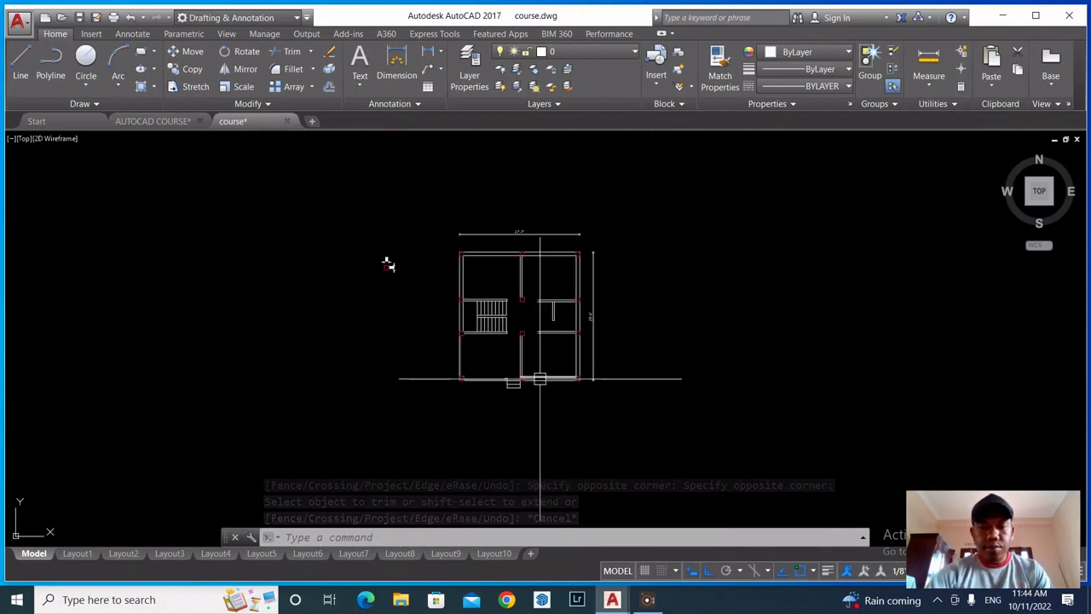
scroll(513, 289, up, 4)
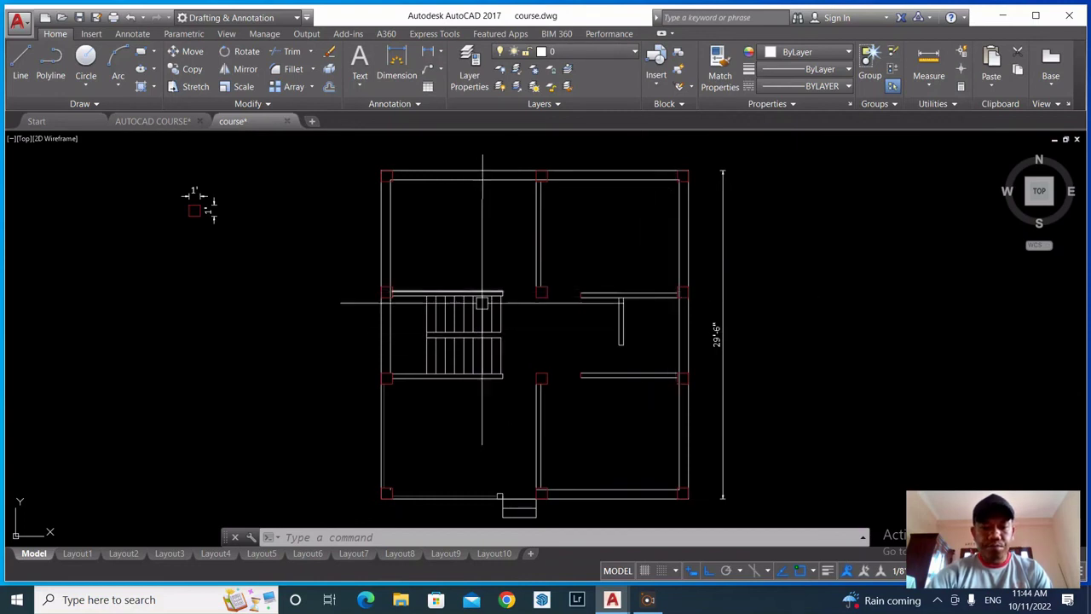
scroll(435, 332, down, 2)
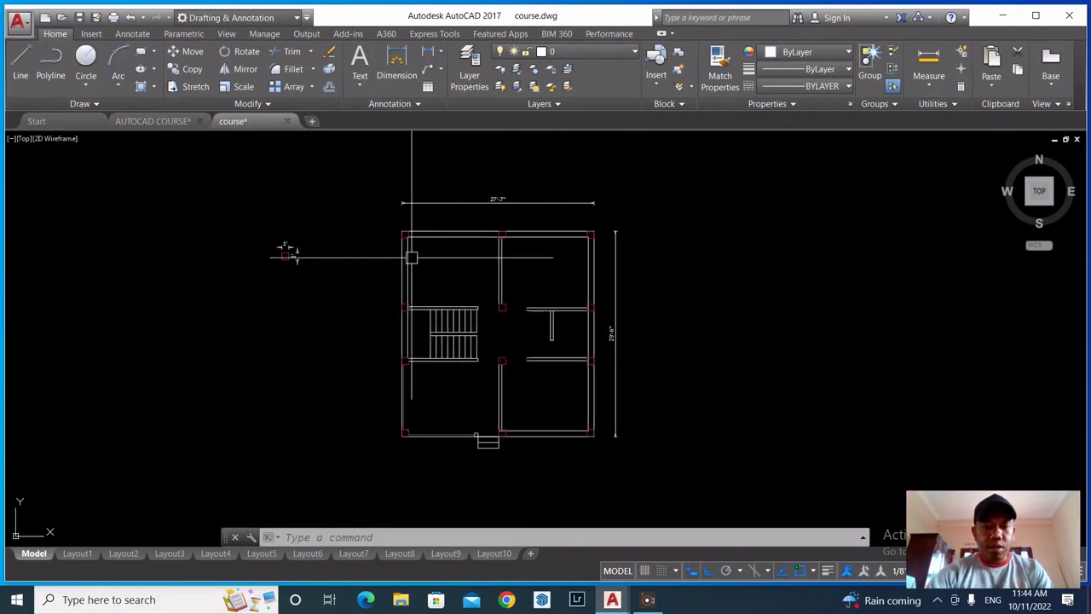
In the site plan with the road, add a vertical linear dimension between the grey and orange outlines at the proposed building's upper-right corner
scroll(492, 260, down, 3)
middle_drag(492, 260, 911, 277)
middle_drag(176, 267, 560, 313)
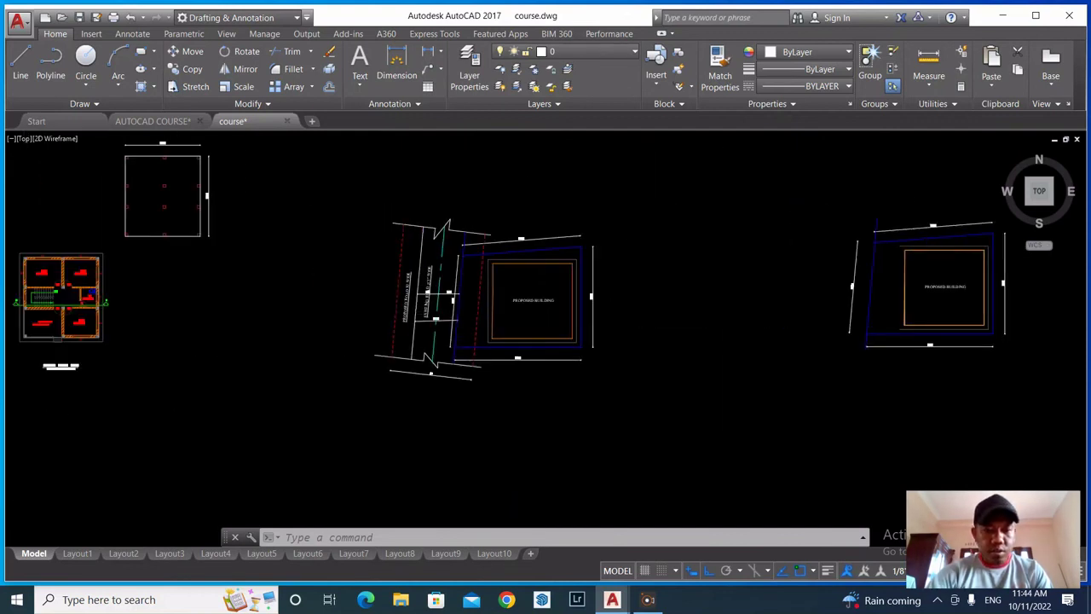
scroll(545, 294, up, 4)
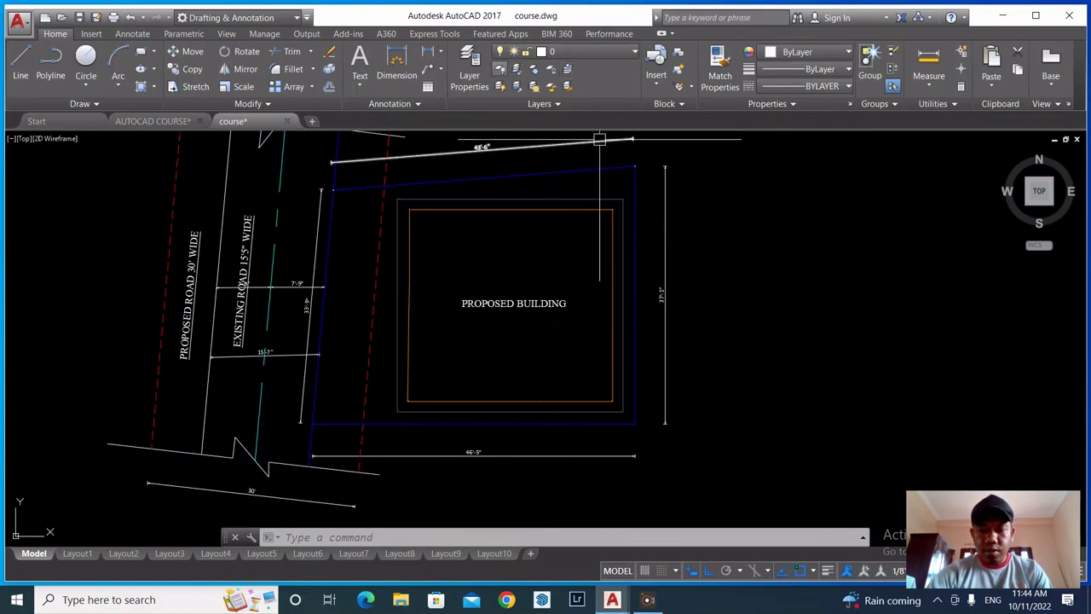
click(428, 51)
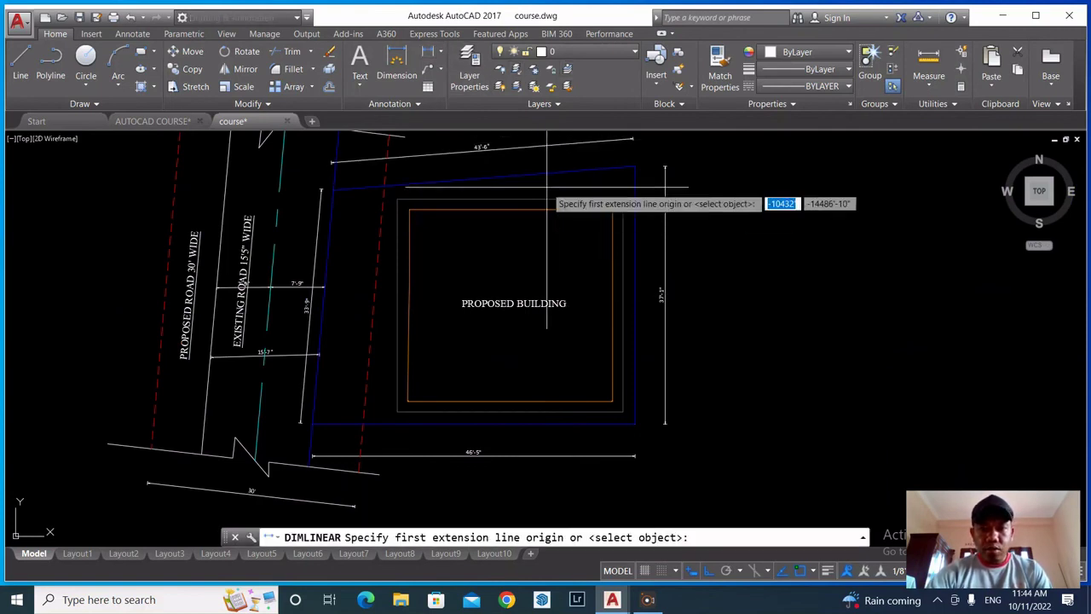
scroll(558, 203, up, 2)
click(653, 207)
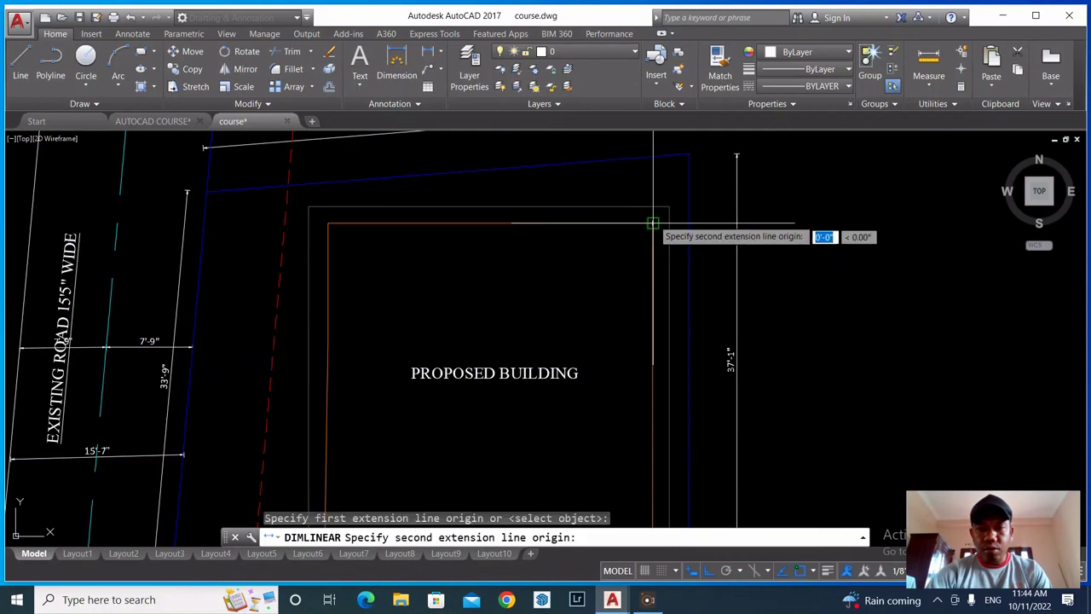
click(652, 224)
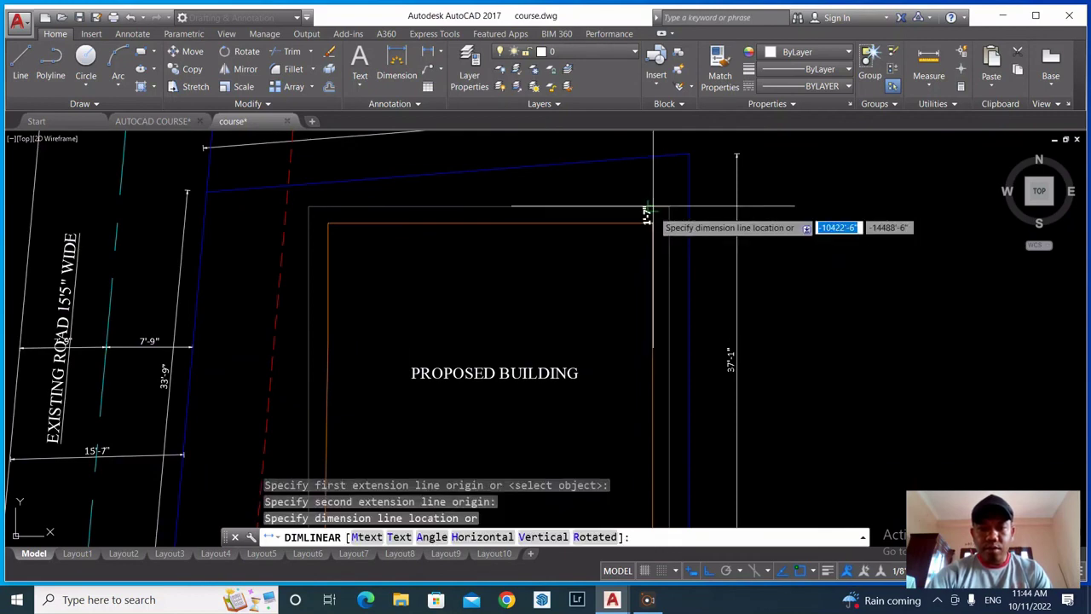
click(648, 213)
Add a vertical linear dimension from the orange outline's upper edge to the blue plot boundary, near the building's upper-left corner
scroll(580, 226, up, 3)
scroll(648, 268, down, 3)
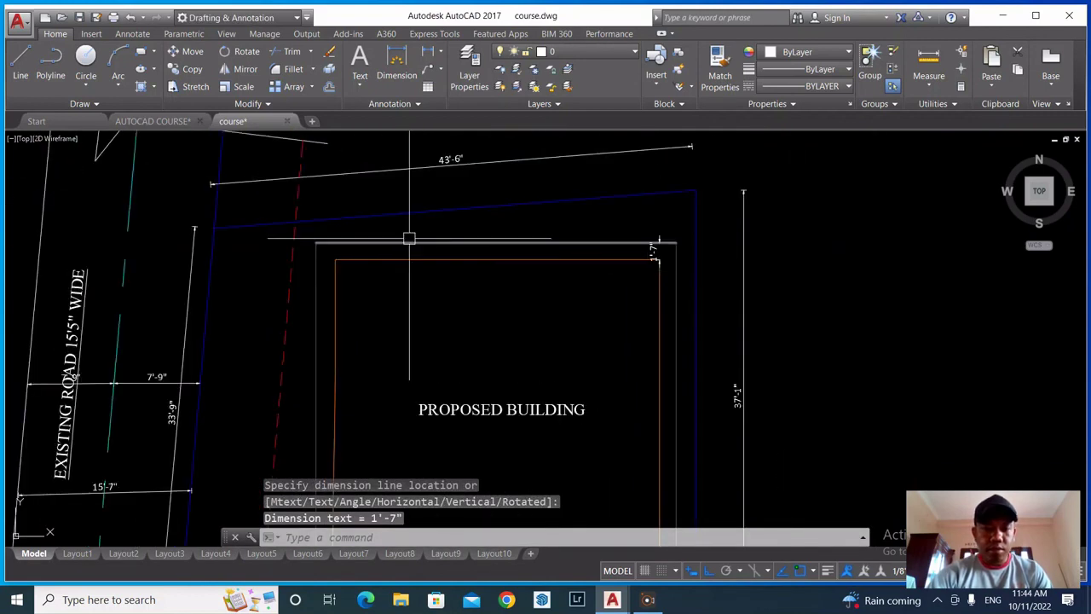
scroll(410, 238, up, 2)
scroll(445, 193, down, 2)
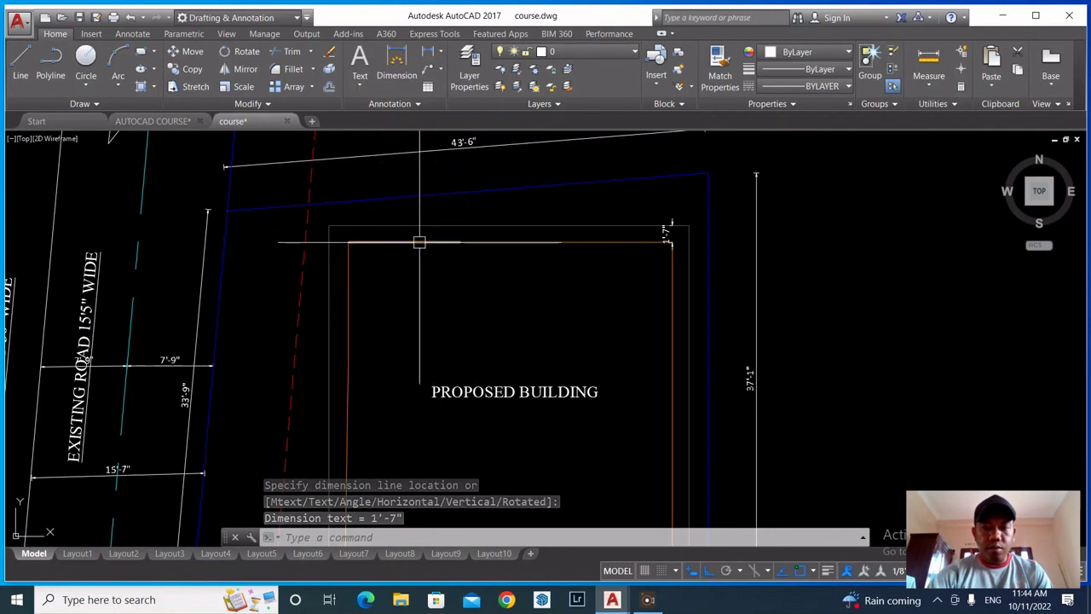
scroll(419, 242, up, 2)
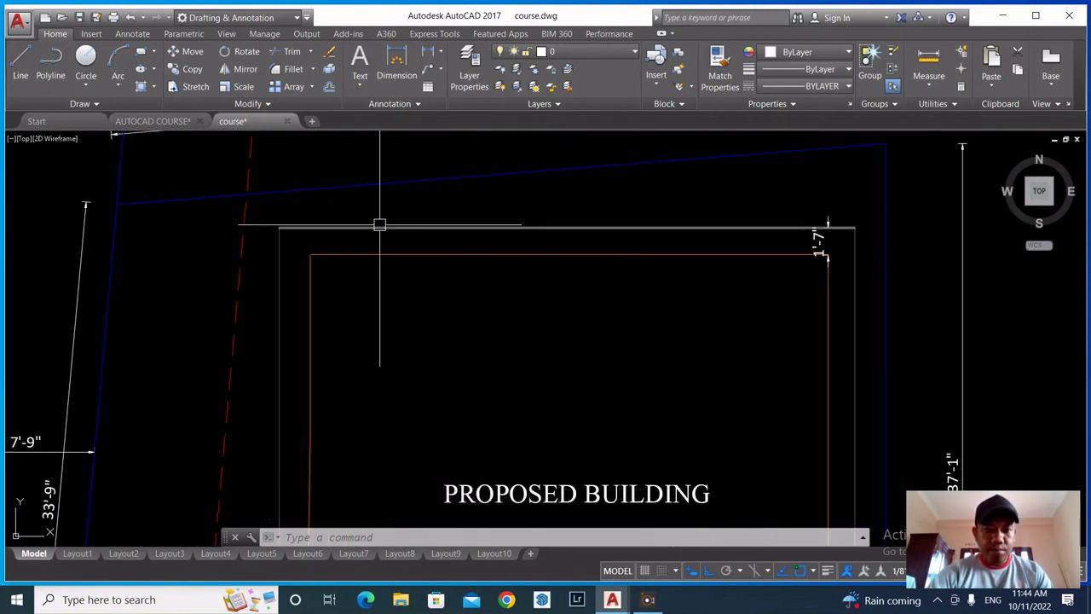
text(dli)
key(Return)
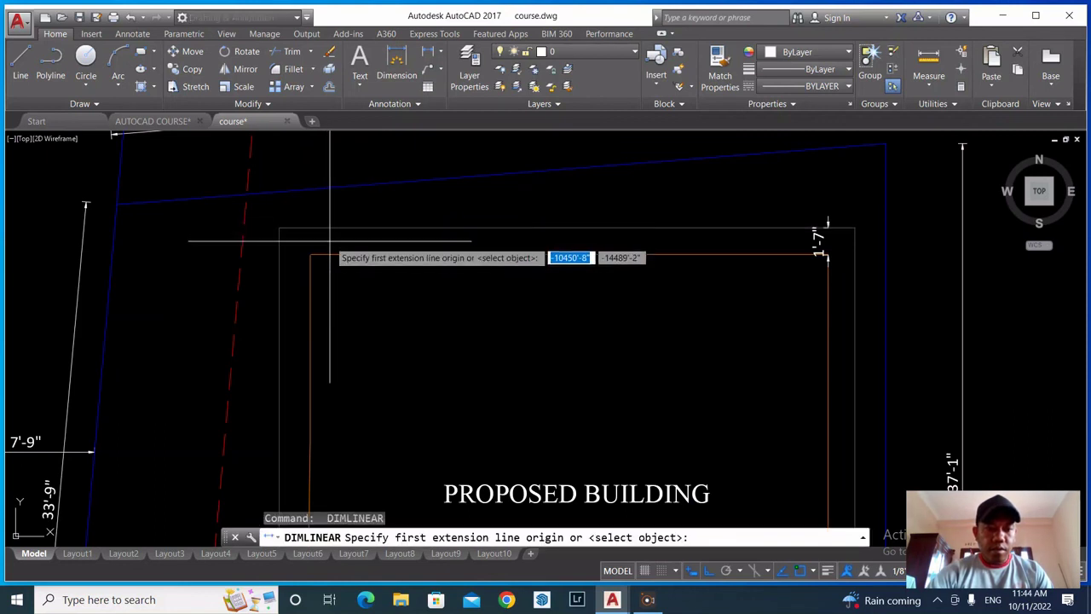
click(330, 254)
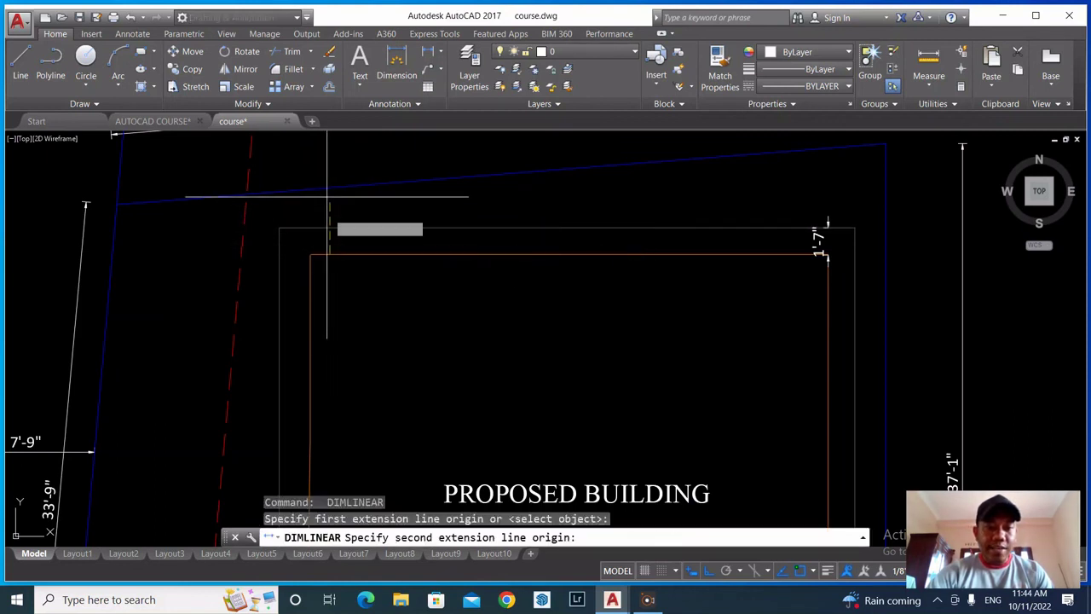
click(331, 191)
click(339, 186)
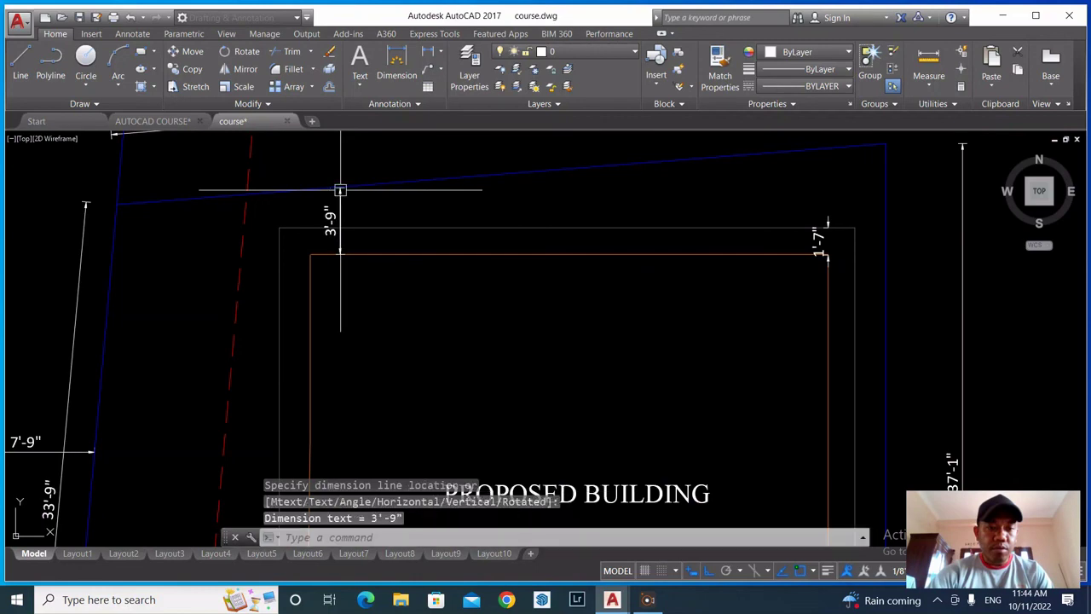
Add a horizontal linear dimension from the orange outline's lower-right corner to the blue plot boundary on its right
scroll(366, 213, down, 5)
scroll(381, 347, up, 6)
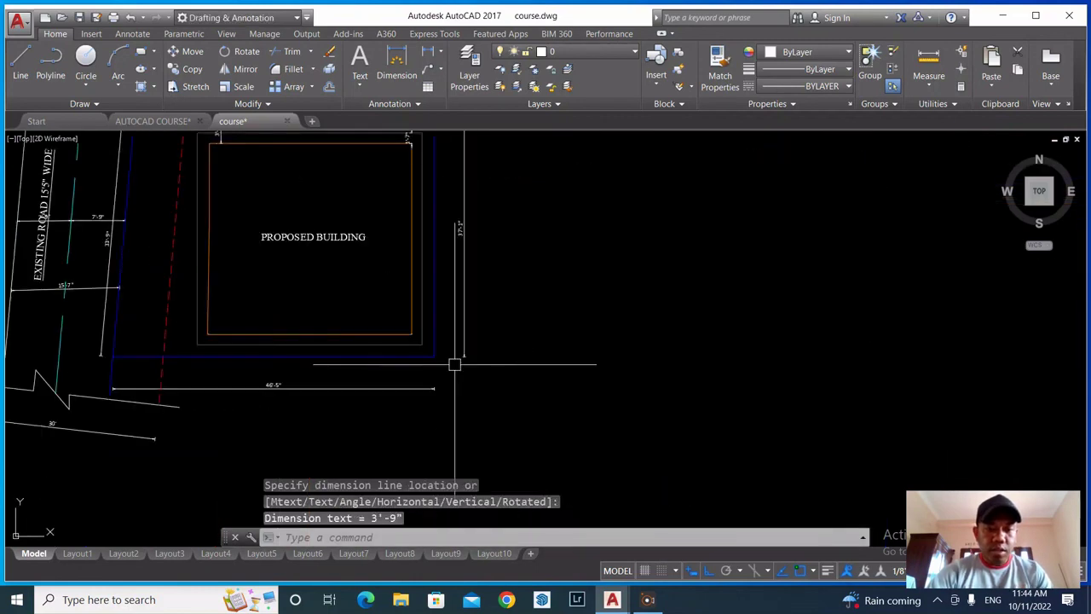
key(Return)
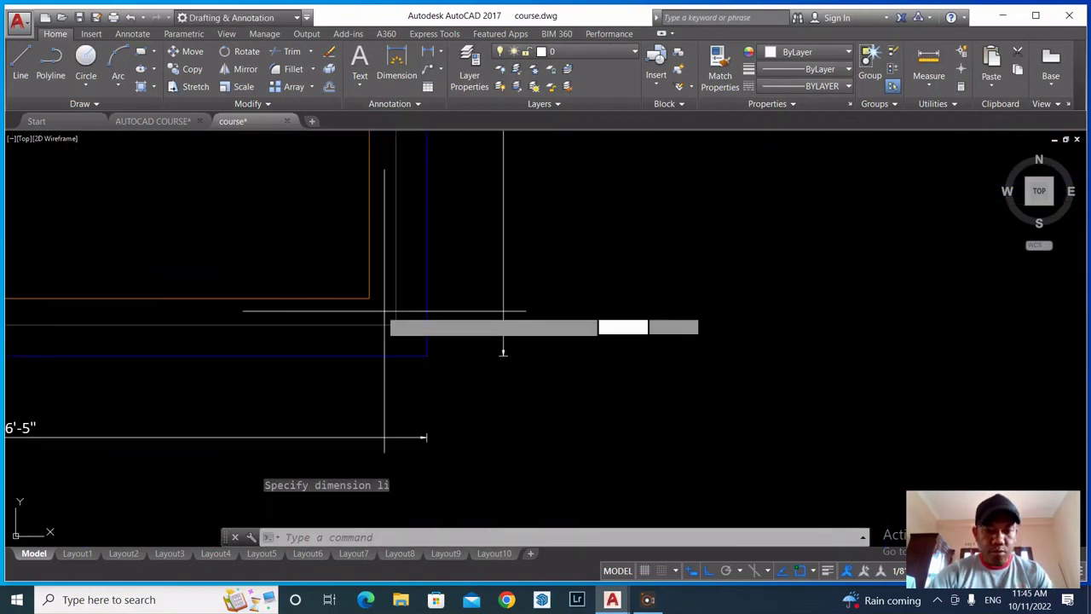
click(368, 298)
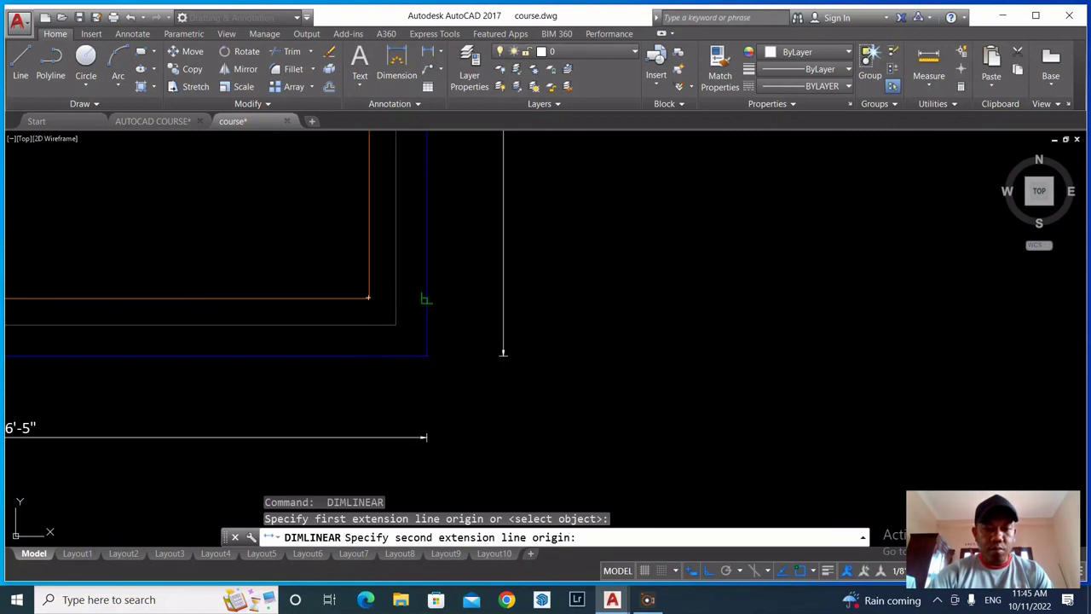
click(427, 298)
click(426, 290)
Add a vertical linear dimension from the orange outline's lower-left corner down to the blue plot boundary
scroll(541, 314, down, 4)
scroll(368, 309, up, 5)
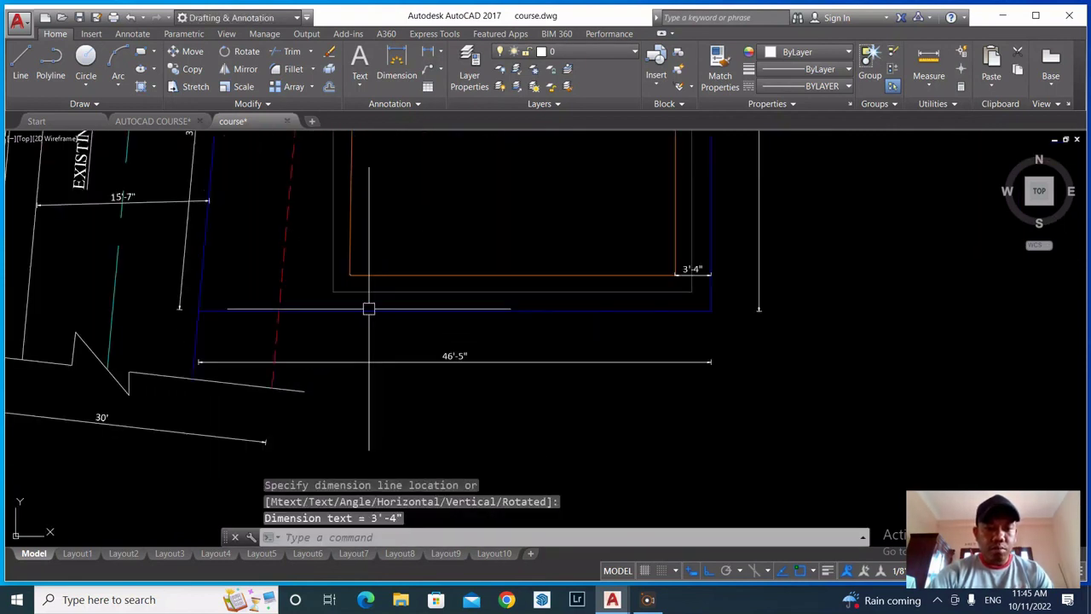
key(Return)
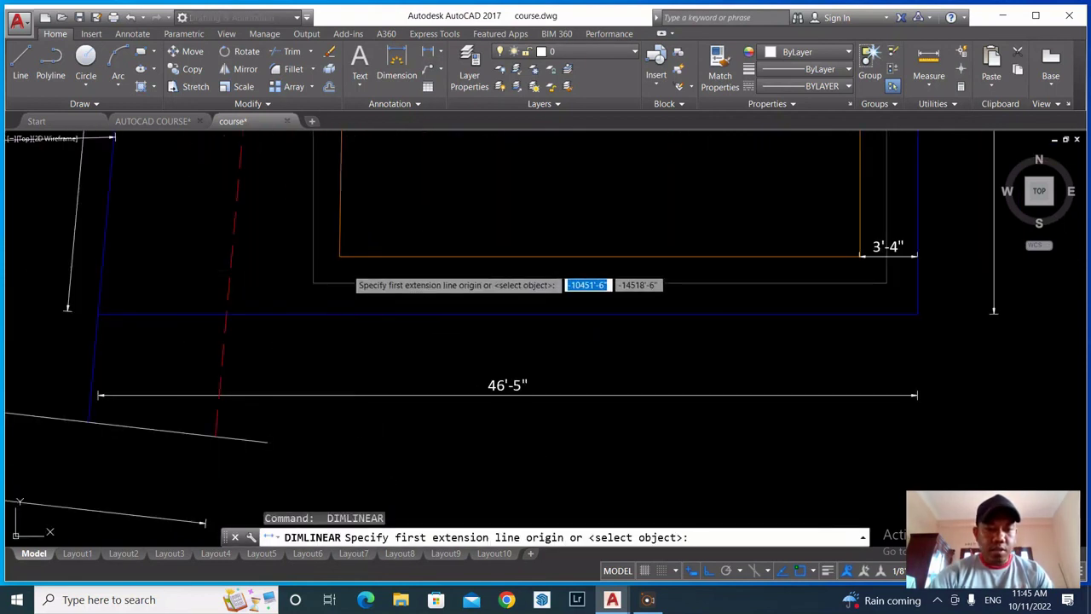
click(340, 257)
click(331, 313)
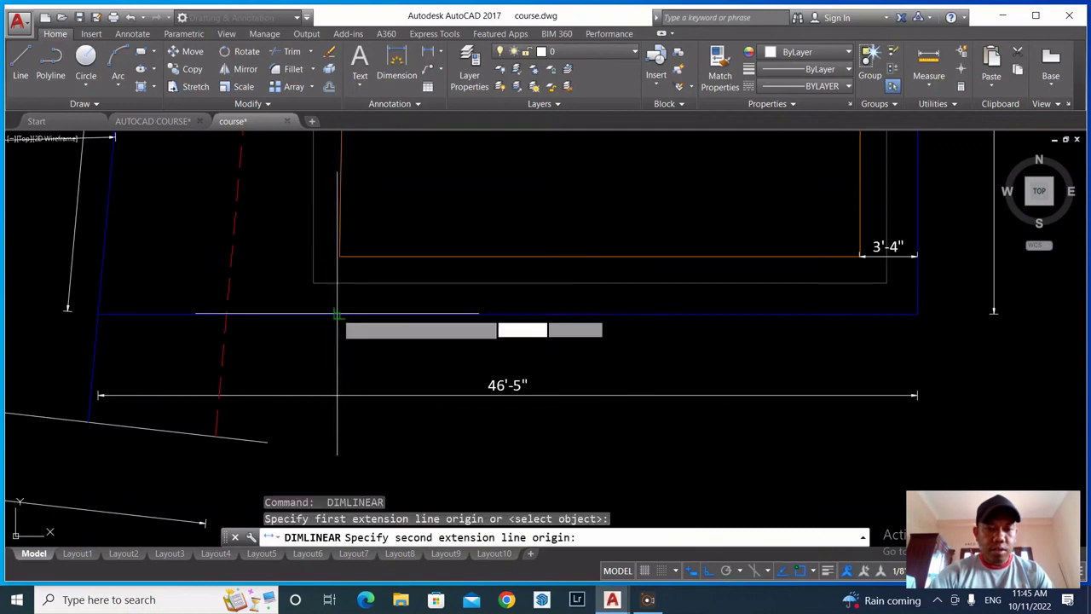
click(336, 304)
key(Escape)
Return to the floor plan in progress and review its overall room and wall layout
scroll(336, 307, down, 8)
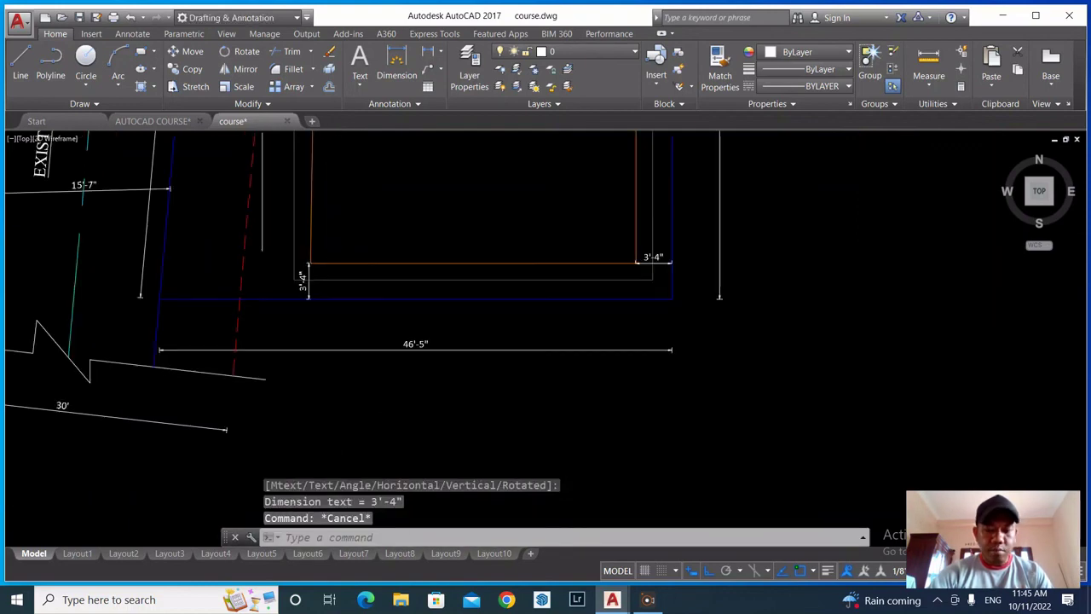
scroll(251, 304, down, 4)
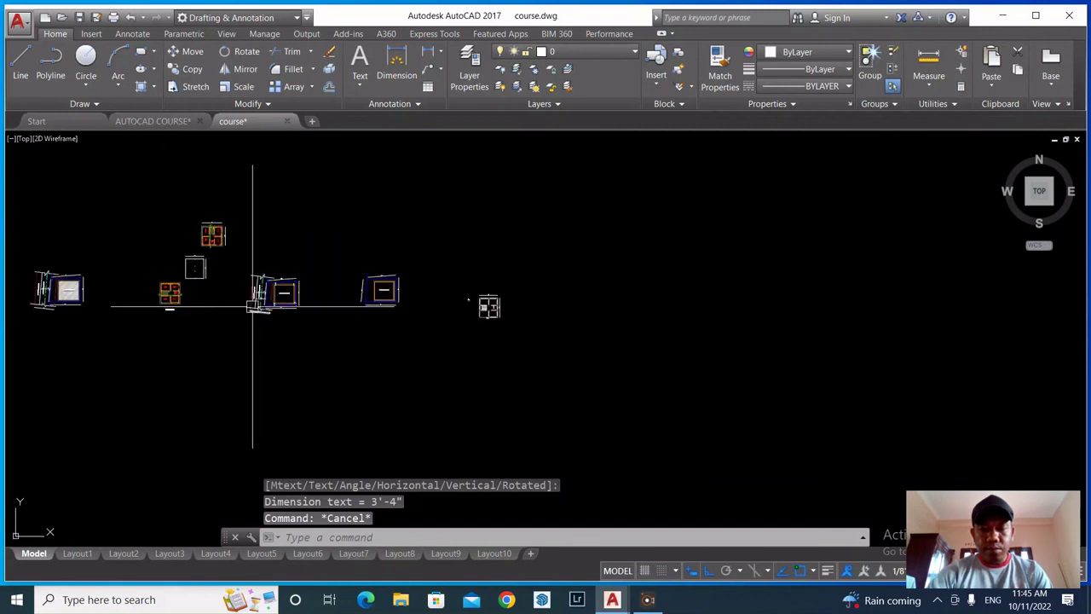
scroll(495, 302, up, 6)
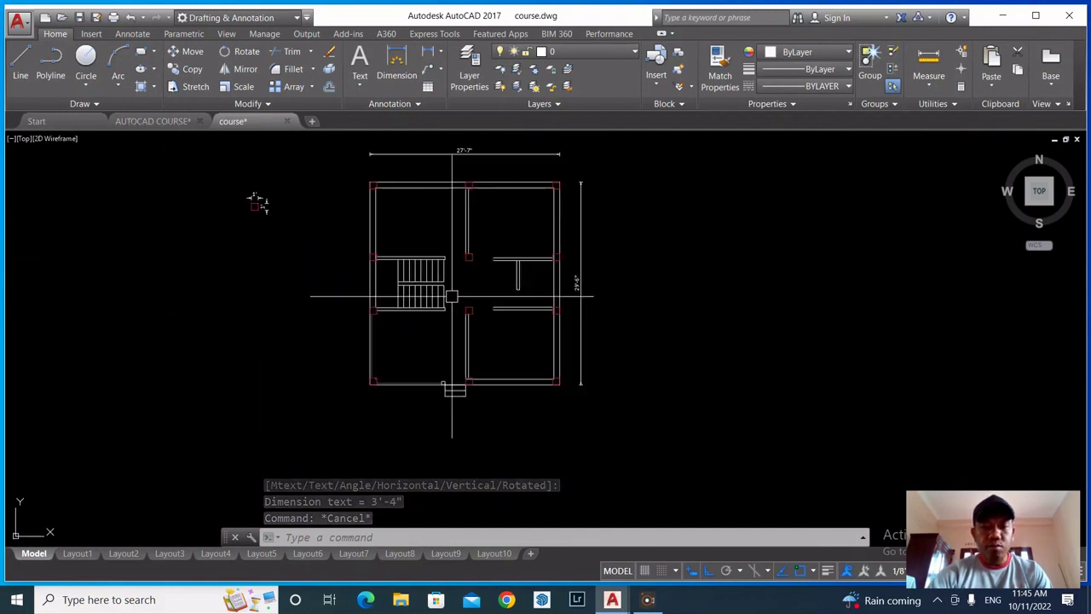
scroll(443, 208, up, 2)
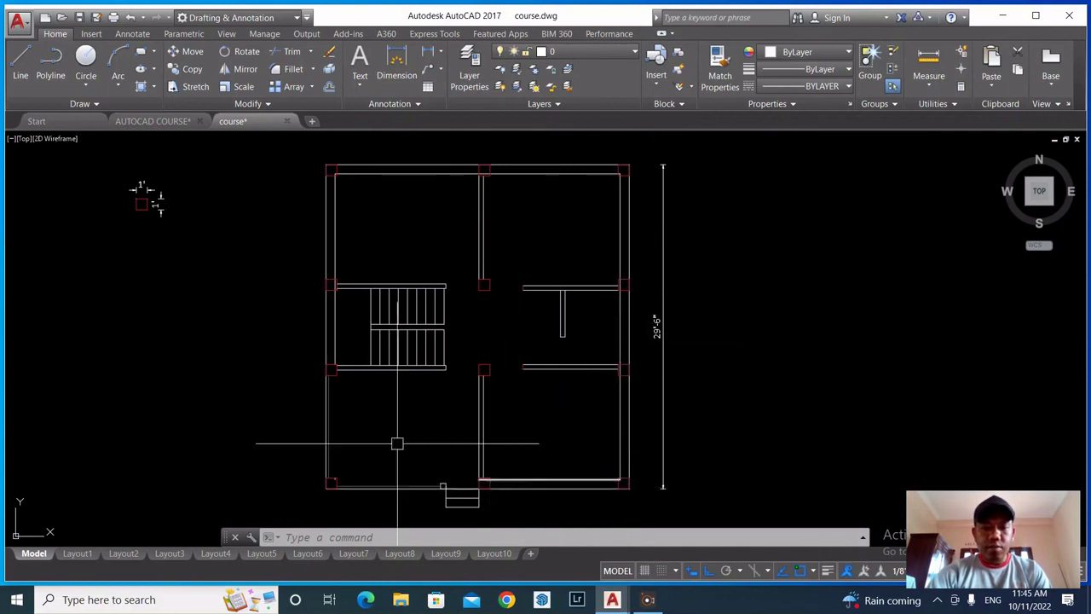
scroll(395, 286, down, 2)
scroll(397, 320, up, 2)
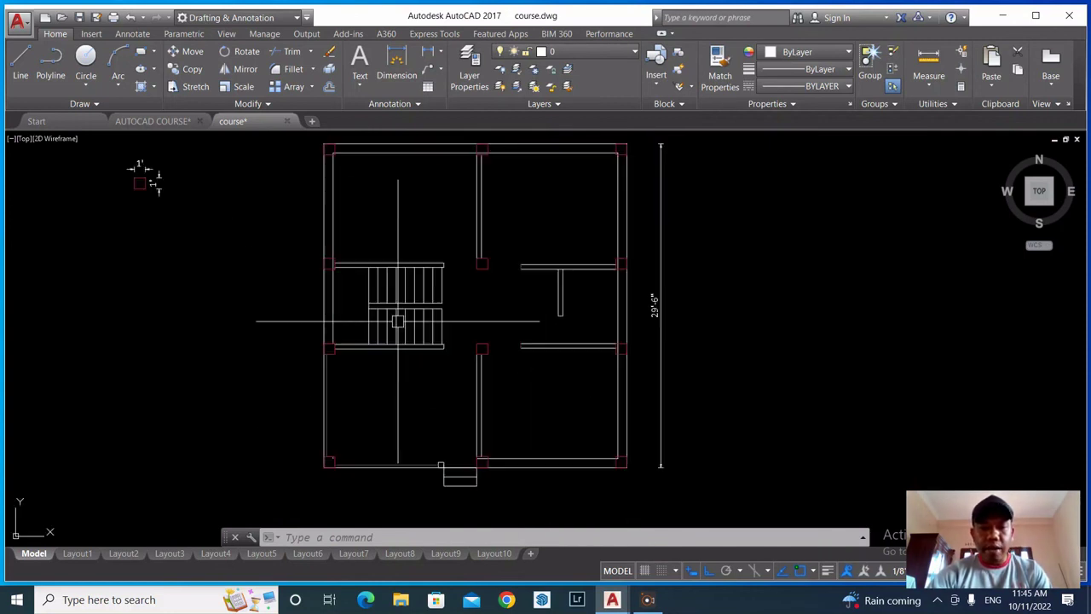
middle_drag(500, 340, 545, 378)
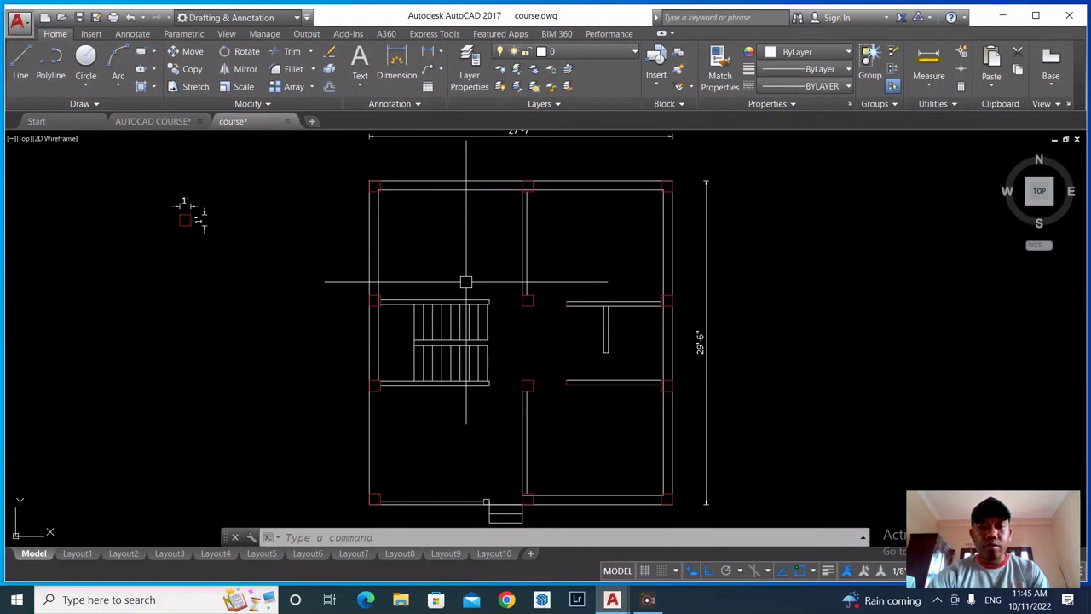
scroll(482, 283, down, 2)
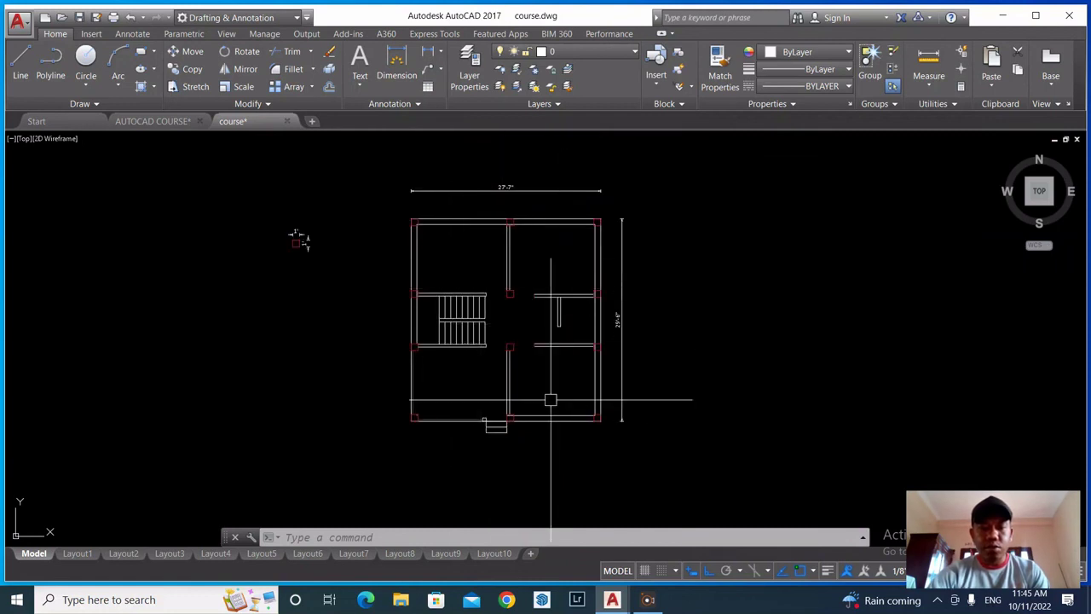